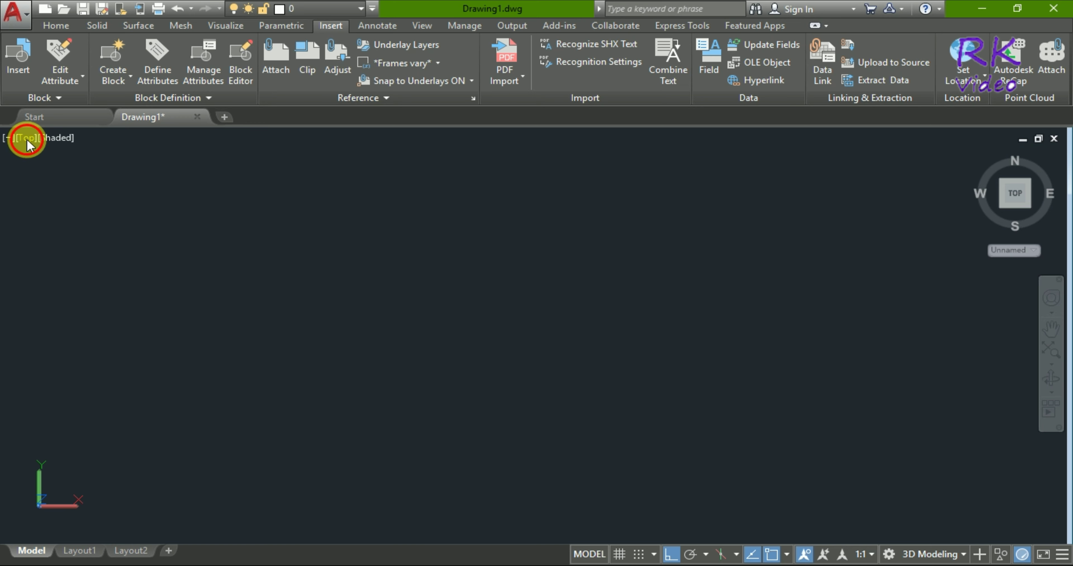
- Change the viewport from the Top preset view to the Front view
{"action": "left_click", "coordinate": [27, 139]}
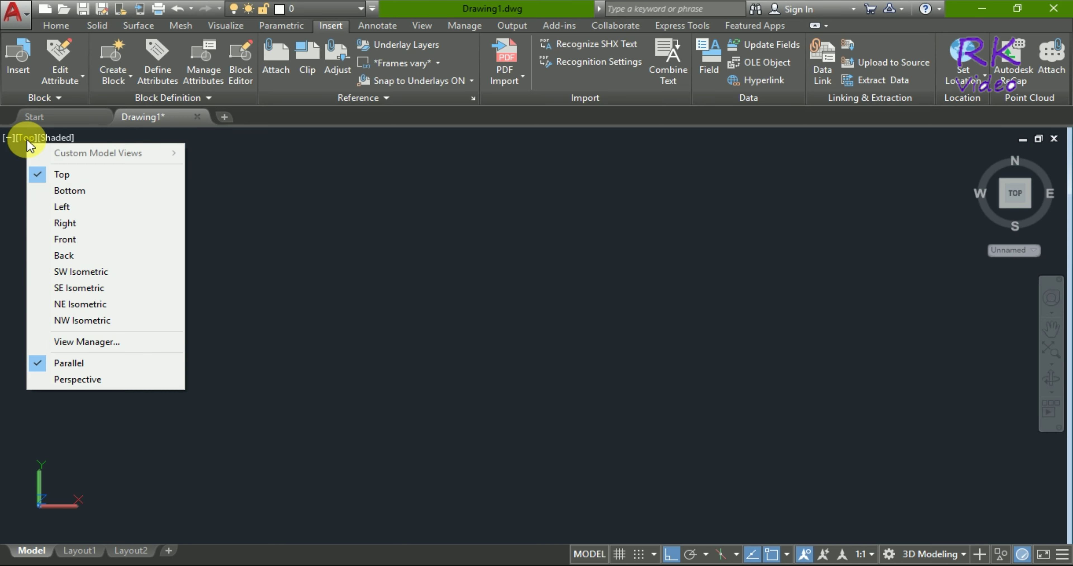
{"action": "left_click", "coordinate": [68, 236]}
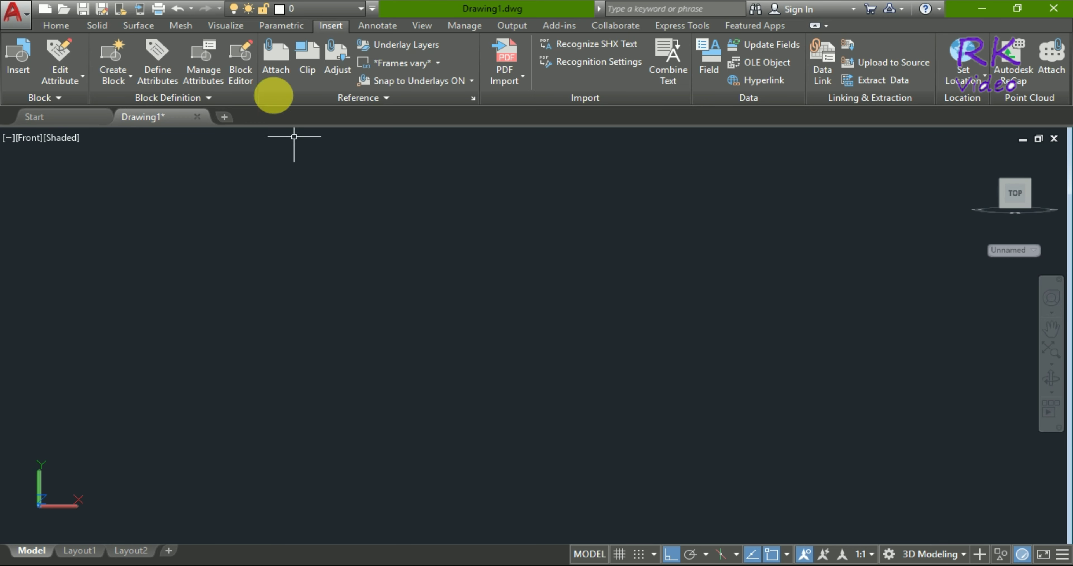
- Choose the '2d shower faucets' image as the file to attach
{"action": "left_click", "coordinate": [275, 60]}
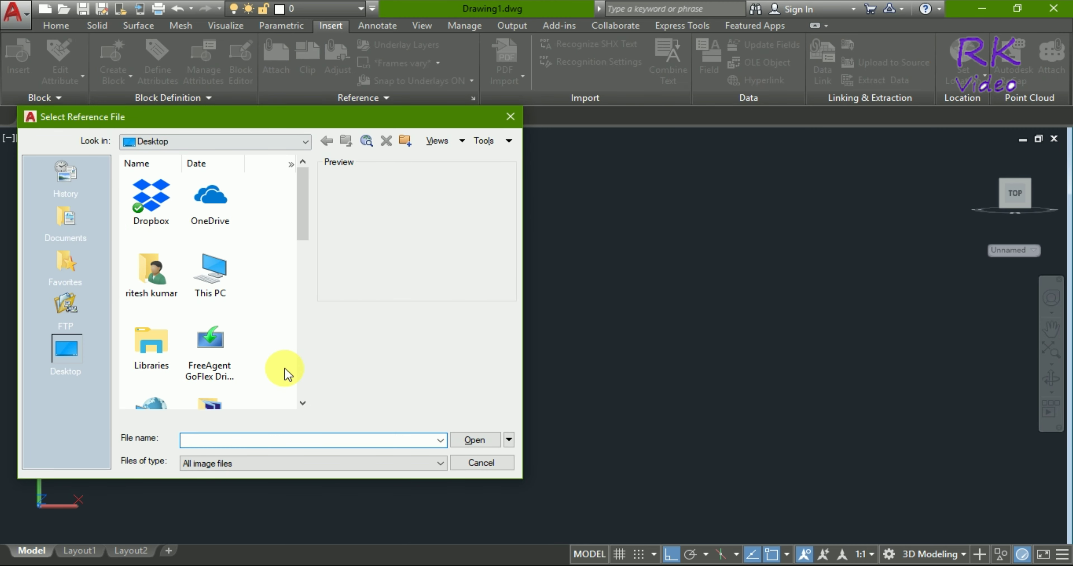
{"action": "scroll", "coordinate": [288, 296], "scroll_direction": "down", "scroll_amount": 3}
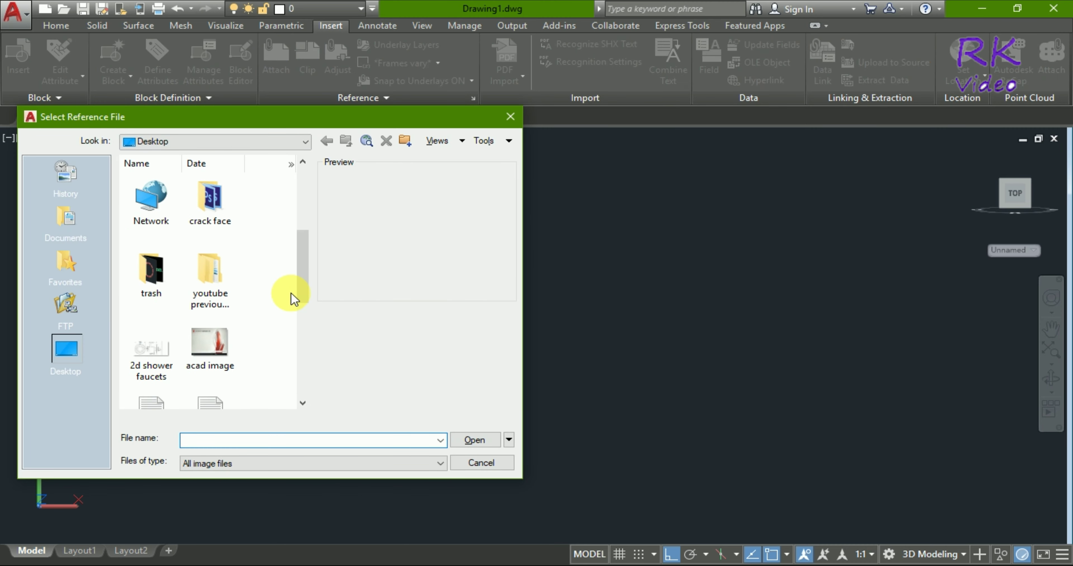
{"action": "left_click", "coordinate": [150, 347]}
{"action": "left_click", "coordinate": [470, 440]}
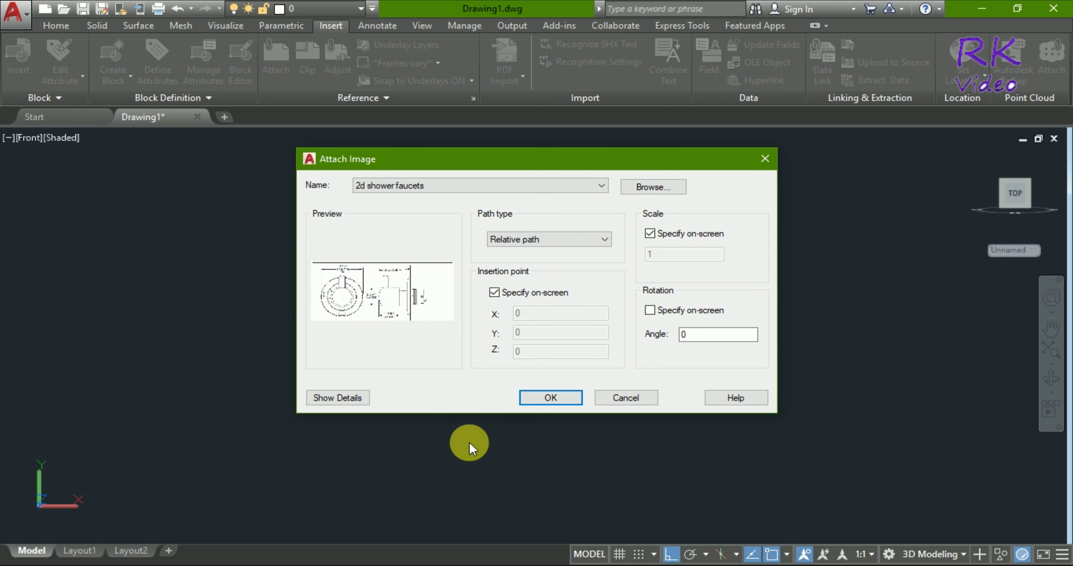
- Attach it with Full path type and place it at a picked point with scale 1
{"action": "left_click", "coordinate": [572, 239]}
{"action": "left_click", "coordinate": [542, 272]}
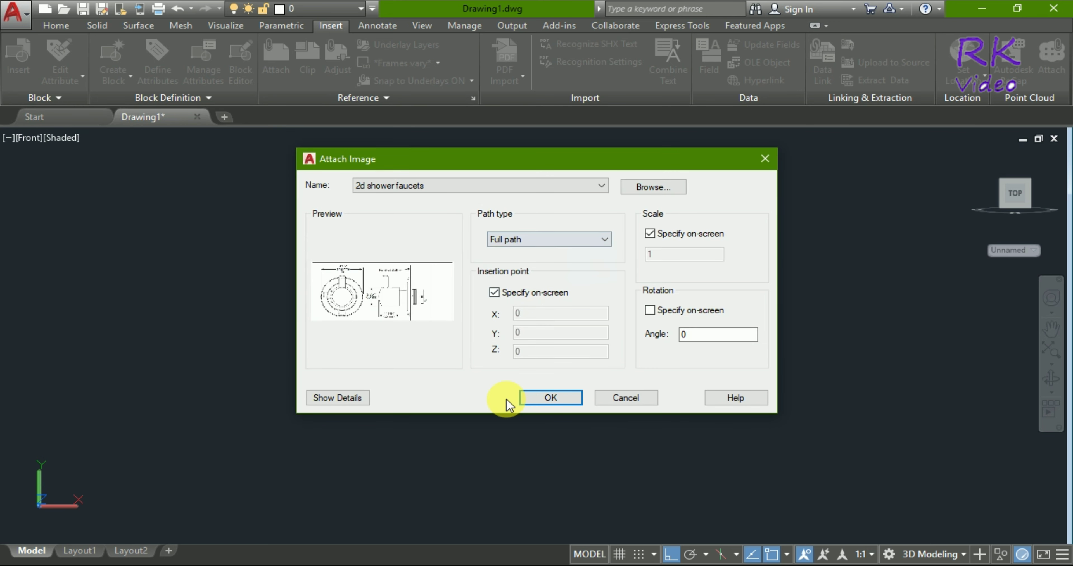
{"action": "left_click", "coordinate": [568, 399]}
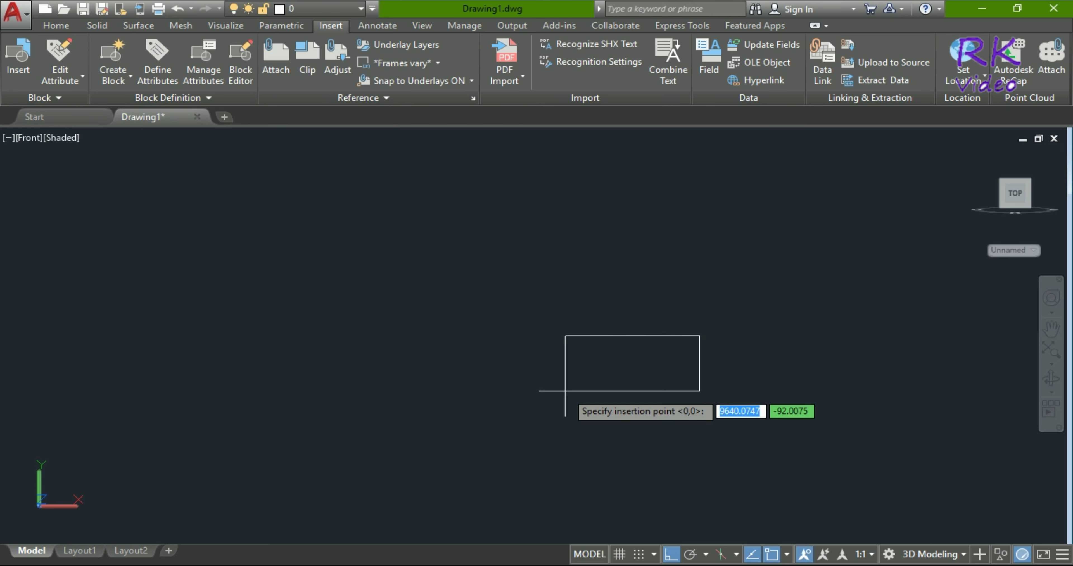
{"action": "left_click", "coordinate": [501, 396]}
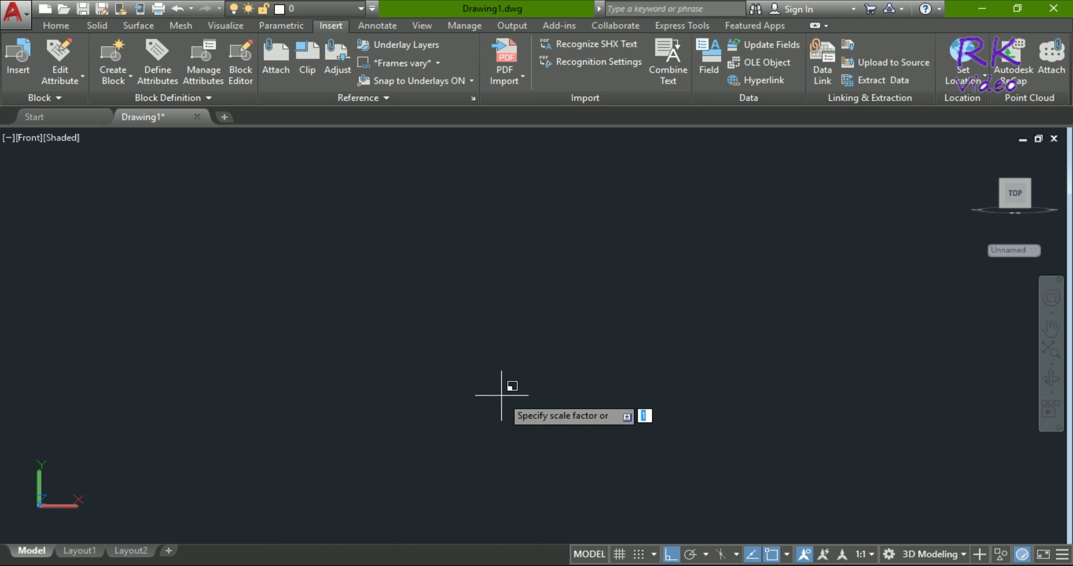
{"action": "left_click", "coordinate": [483, 401]}
{"action": "scroll", "coordinate": [479, 400], "scroll_direction": "down", "scroll_amount": 2}
{"action": "scroll", "coordinate": [479, 400], "scroll_direction": "down", "scroll_amount": 3}
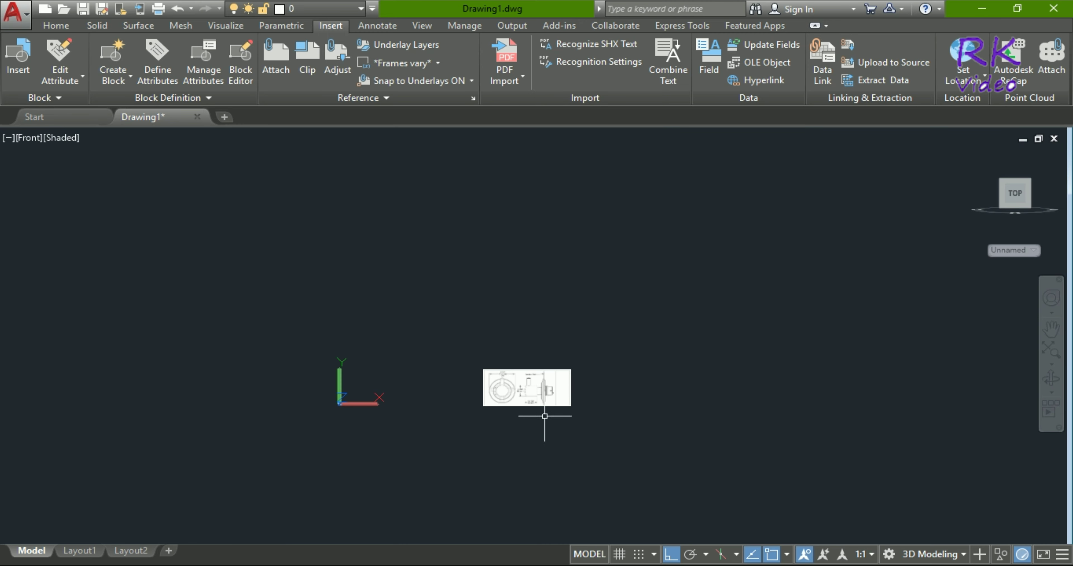
{"action": "scroll", "coordinate": [541, 412], "scroll_direction": "up", "scroll_amount": 3}
{"action": "scroll", "coordinate": [531, 402], "scroll_direction": "up", "scroll_amount": 3}
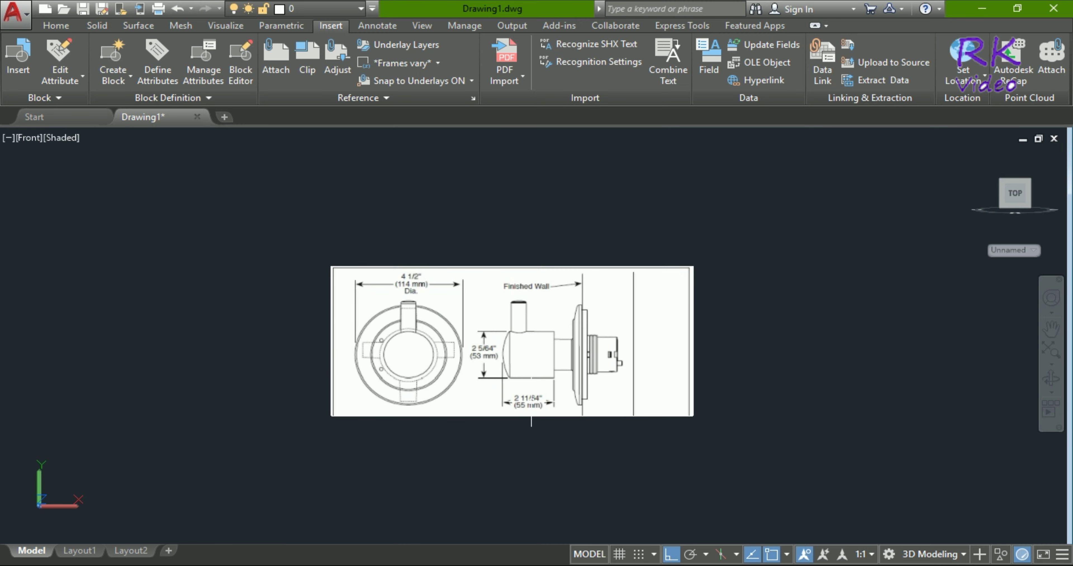
- Select the whole faucet image and rotate it 90° to stand upright
{"action": "left_click", "coordinate": [246, 221]}
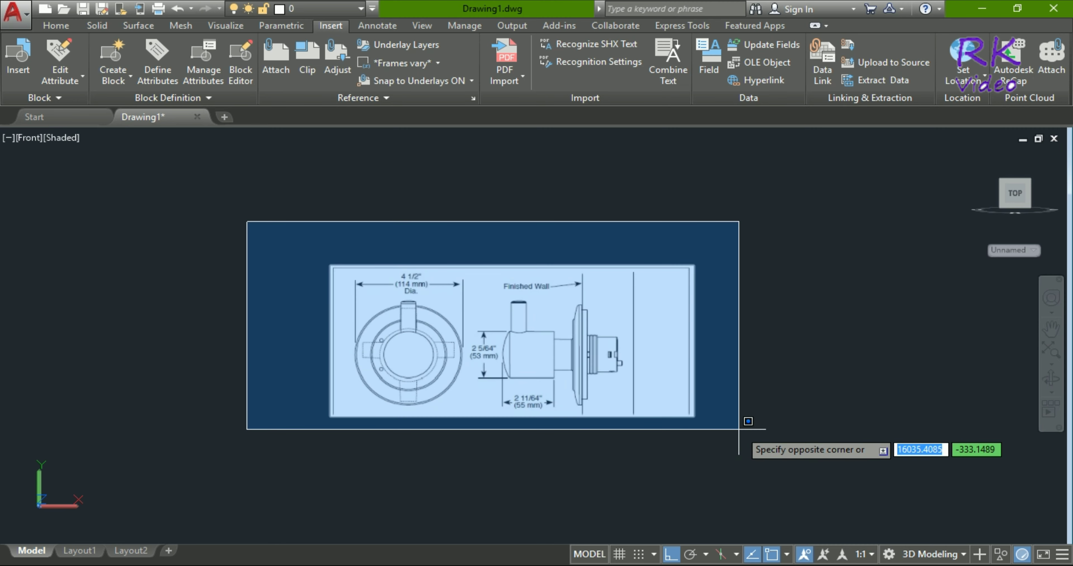
{"action": "left_click", "coordinate": [754, 432]}
{"action": "type", "text": "ro"}
{"action": "key", "text": "Return"}
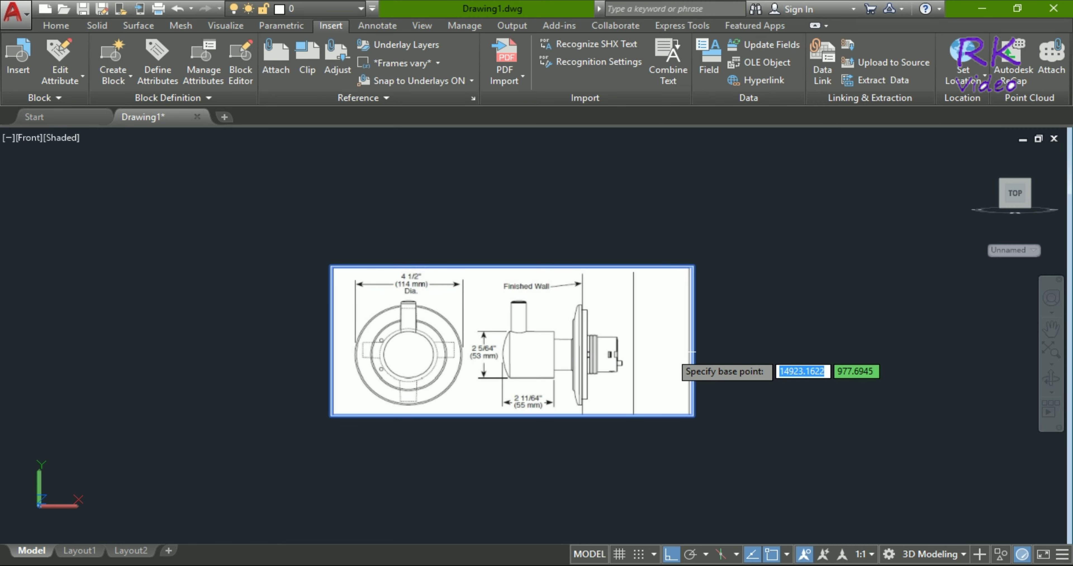
{"action": "left_click", "coordinate": [692, 413]}
{"action": "left_click", "coordinate": [659, 467]}
{"action": "scroll", "coordinate": [624, 416], "scroll_direction": "down", "scroll_amount": 3}
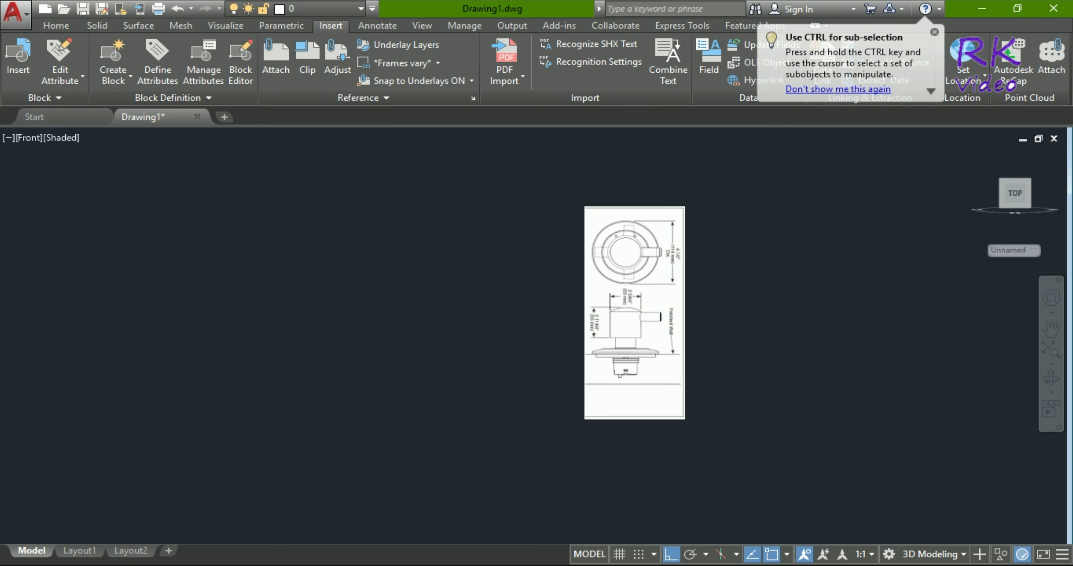
{"action": "scroll", "coordinate": [519, 382], "scroll_direction": "down", "scroll_amount": 3}
{"action": "scroll", "coordinate": [520, 381], "scroll_direction": "up", "scroll_amount": 5}
{"action": "scroll", "coordinate": [478, 362], "scroll_direction": "up", "scroll_amount": 4}
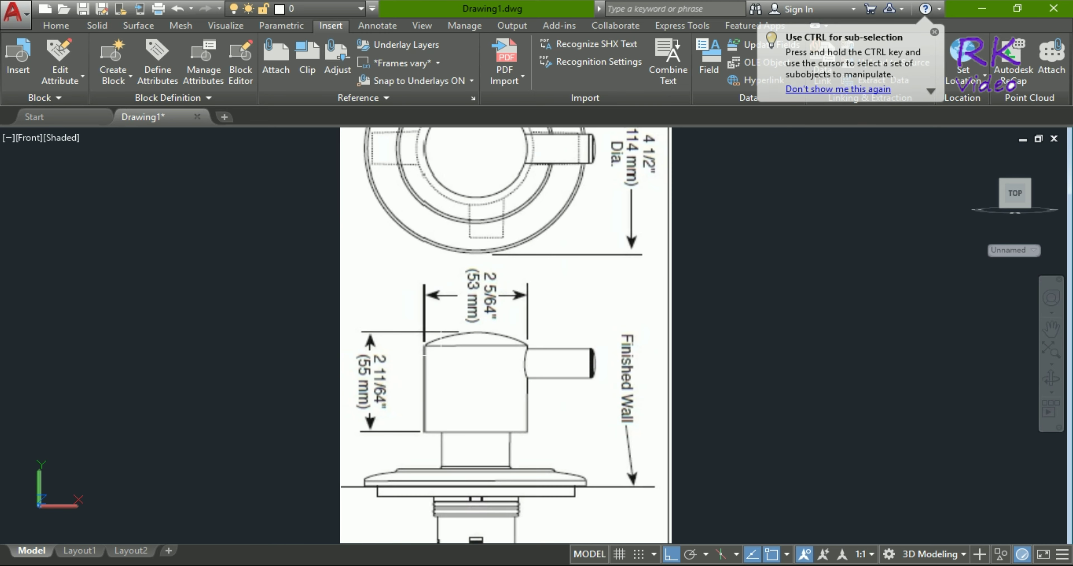
- Start scaling the image, using the body's top-left corner as the base point
{"action": "type", "text": "s"}
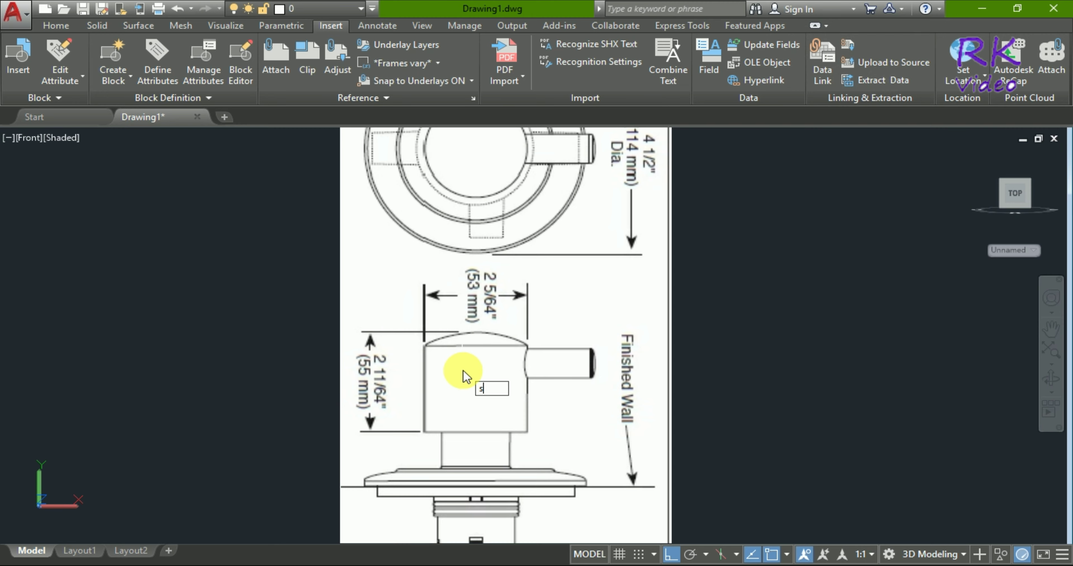
{"action": "key", "text": "Return"}
{"action": "scroll", "coordinate": [458, 358], "scroll_direction": "up", "scroll_amount": 2}
{"action": "scroll", "coordinate": [433, 349], "scroll_direction": "up", "scroll_amount": 2}
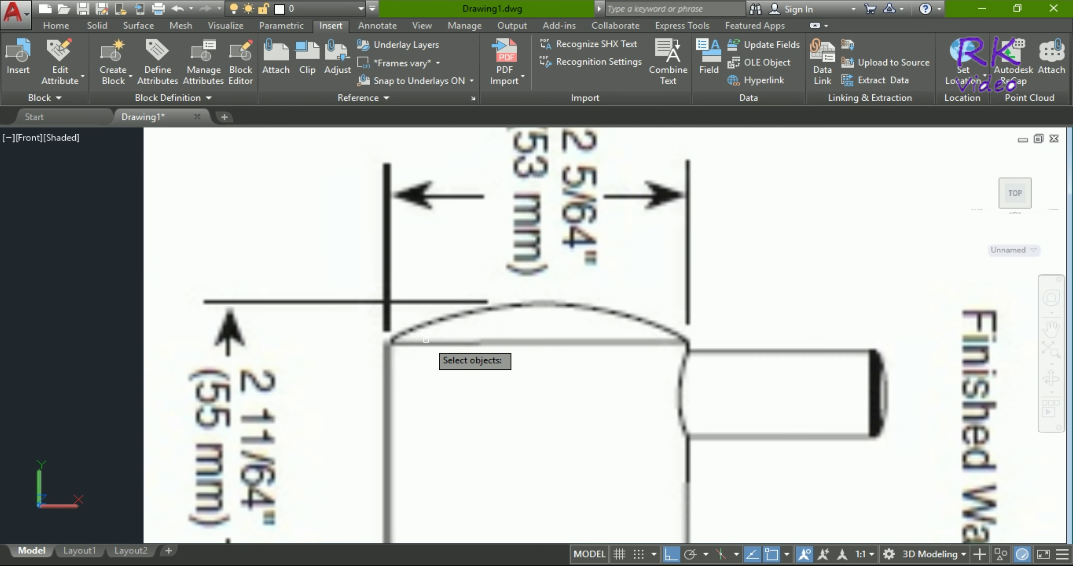
{"action": "scroll", "coordinate": [417, 347], "scroll_direction": "up", "scroll_amount": 3}
{"action": "scroll", "coordinate": [412, 346], "scroll_direction": "down", "scroll_amount": 6}
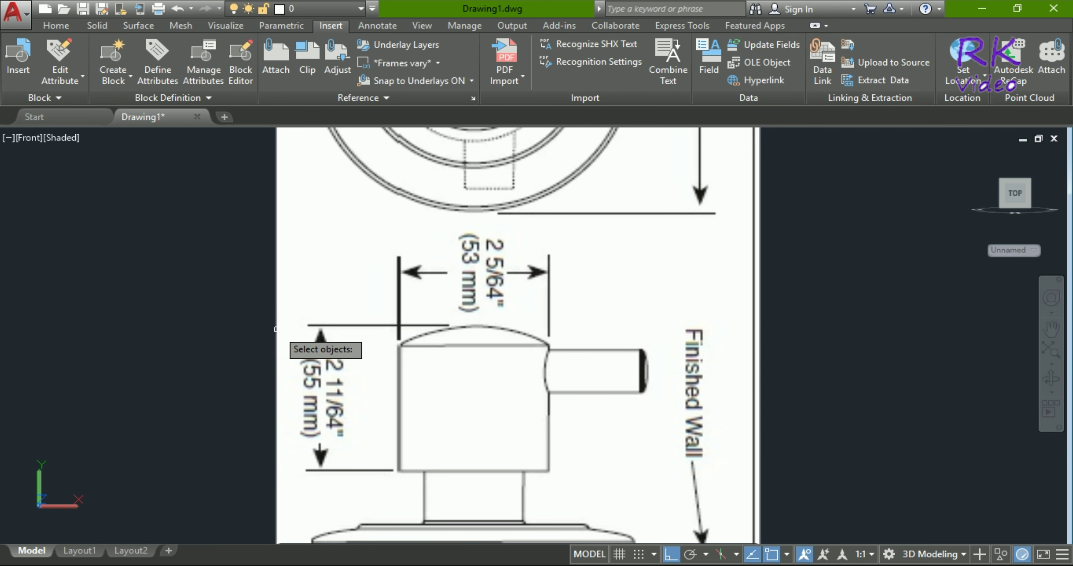
{"action": "left_click", "coordinate": [277, 329]}
{"action": "key", "text": "Return"}
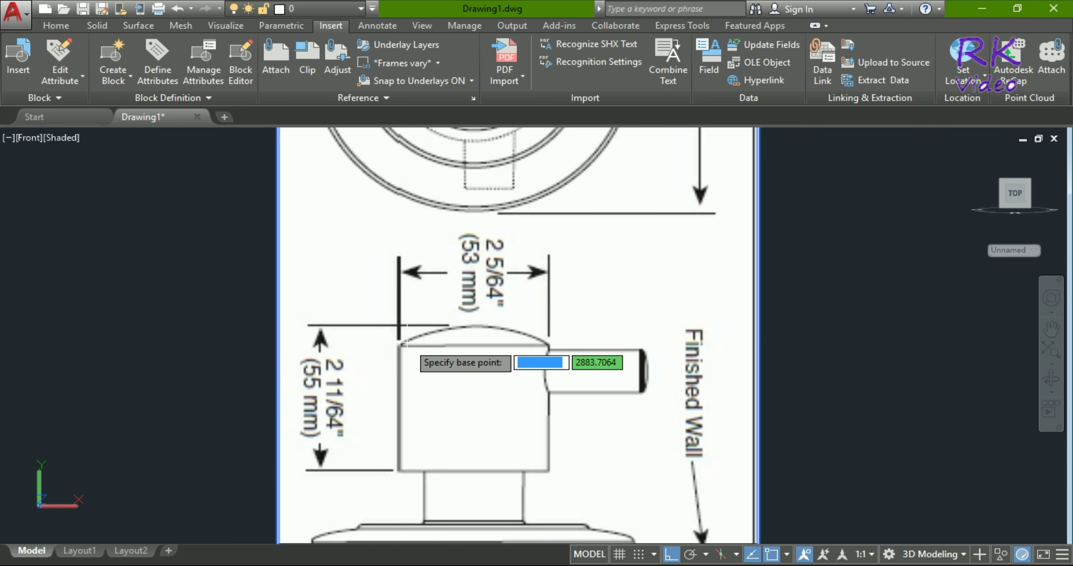
{"action": "scroll", "coordinate": [396, 349], "scroll_direction": "up", "scroll_amount": 3}
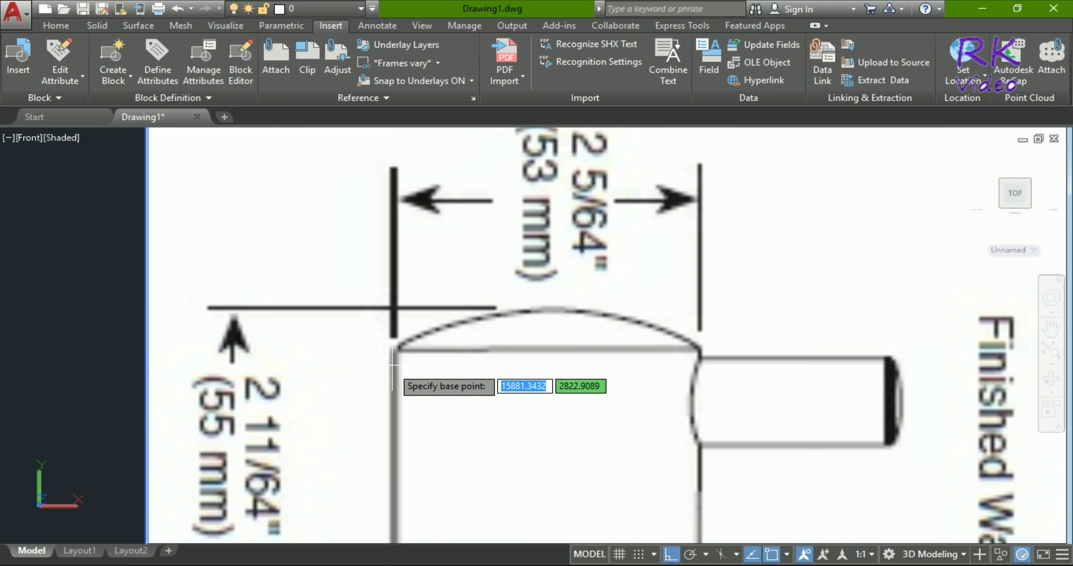
{"action": "left_click", "coordinate": [393, 350]}
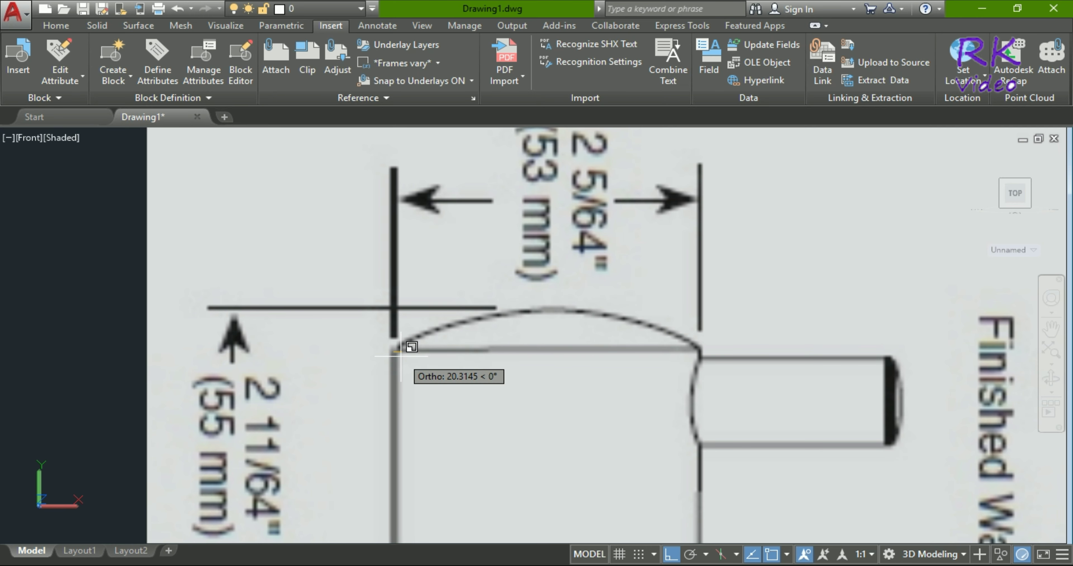
- Rescale by reference so the measured body width becomes 53 units
{"action": "type", "text": "r"}
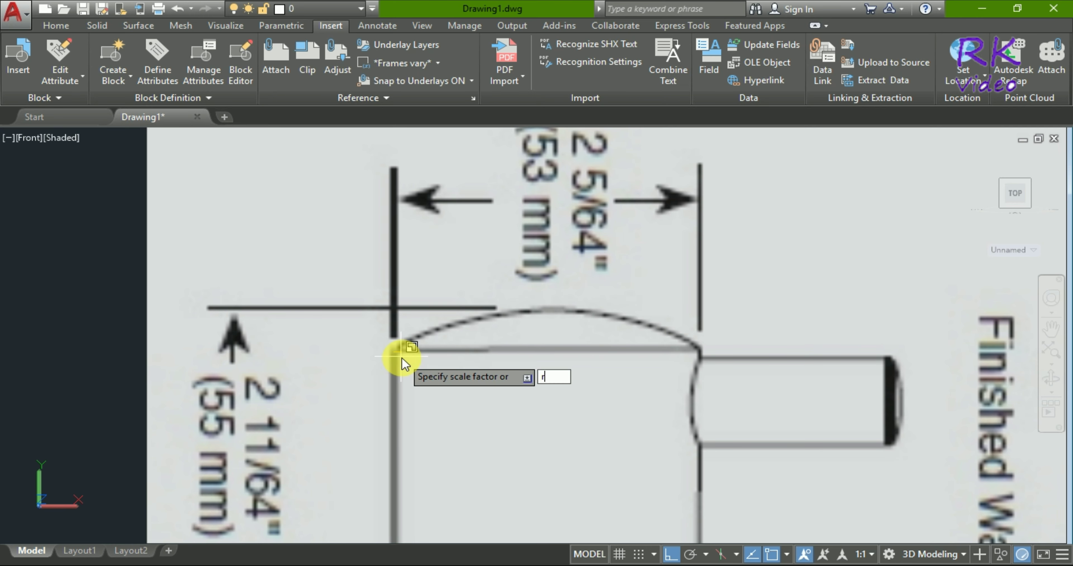
{"action": "key", "text": "Return"}
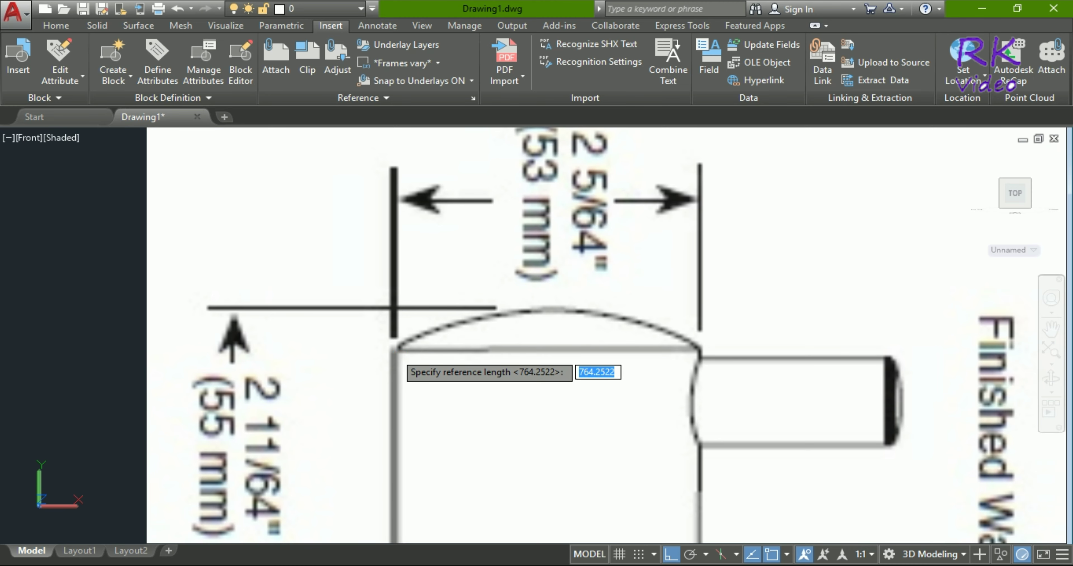
{"action": "left_click", "coordinate": [393, 351]}
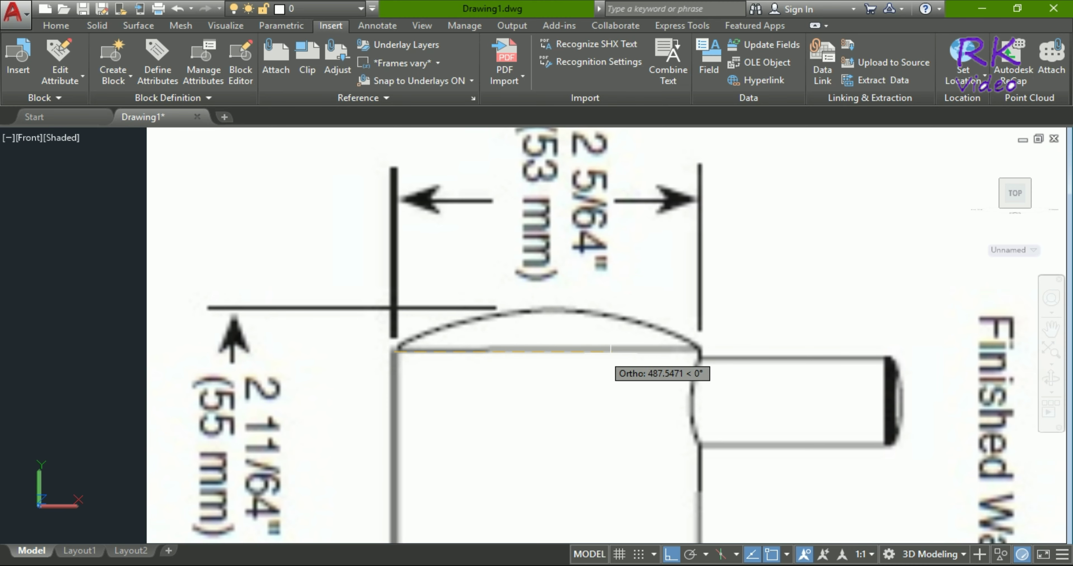
{"action": "left_click", "coordinate": [699, 351]}
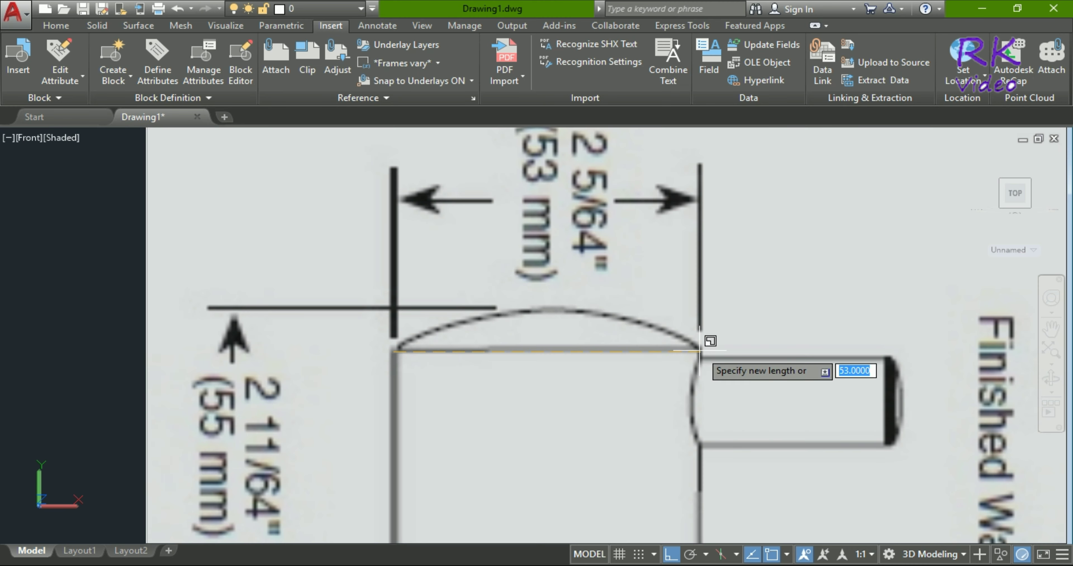
{"action": "left_click", "coordinate": [520, 352]}
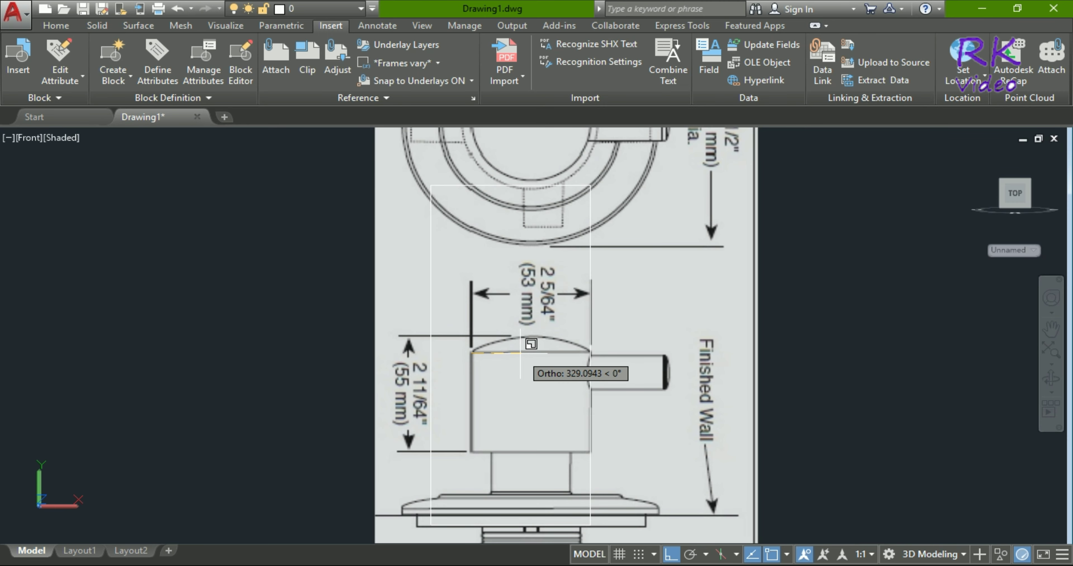
{"action": "type", "text": "53"}
{"action": "key", "text": "Return"}
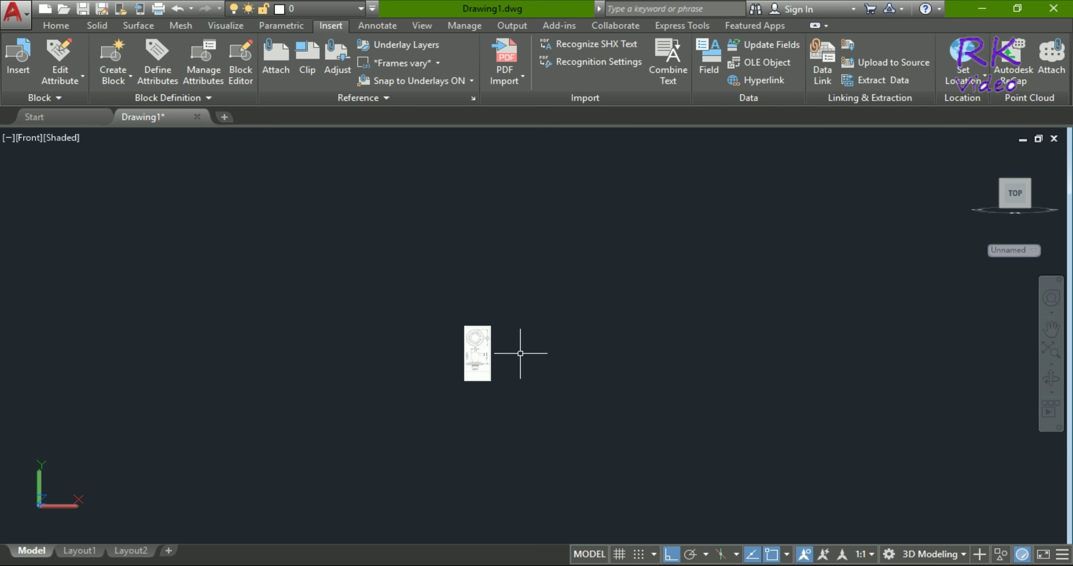
- Draw a single horizontal line 53 units long left of the image
{"action": "scroll", "coordinate": [473, 352], "scroll_direction": "up", "scroll_amount": 4}
{"action": "scroll", "coordinate": [466, 370], "scroll_direction": "up", "scroll_amount": 2}
{"action": "scroll", "coordinate": [463, 390], "scroll_direction": "up", "scroll_amount": 3}
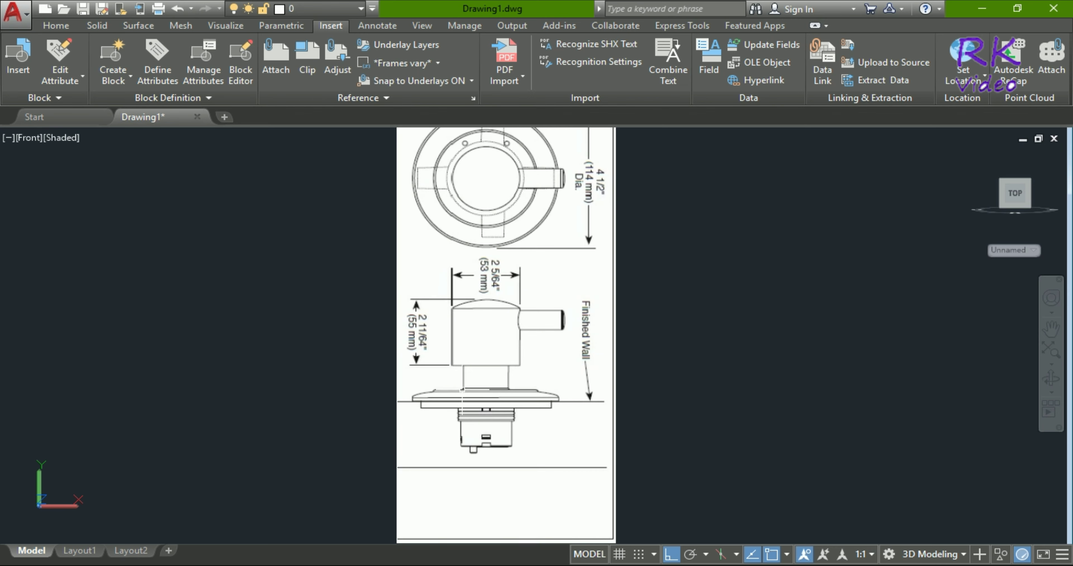
{"action": "type", "text": "l"}
{"action": "key", "text": "Return"}
{"action": "left_click", "coordinate": [192, 371]}
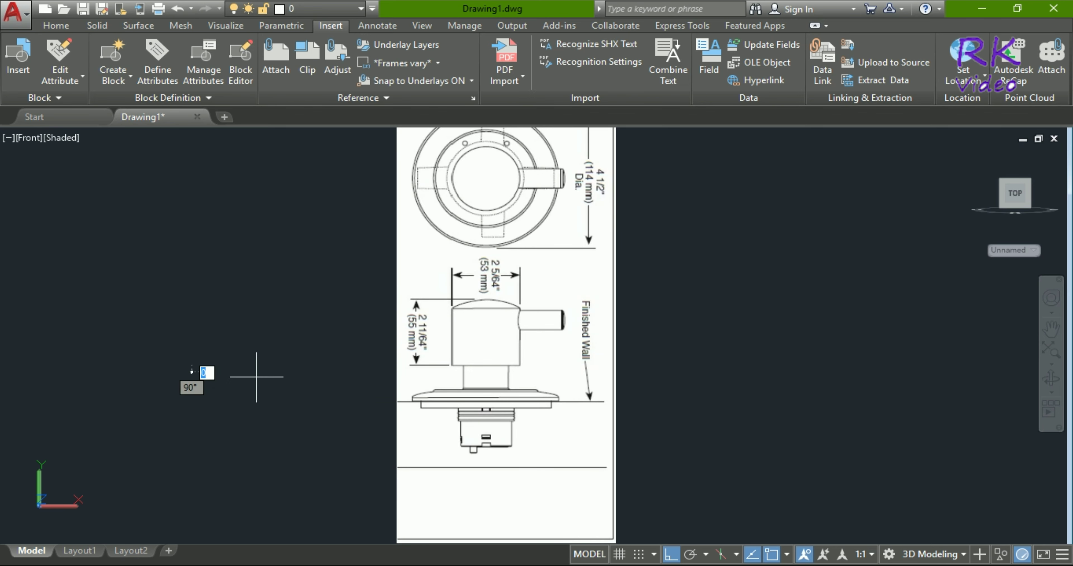
{"action": "type", "text": "53"}
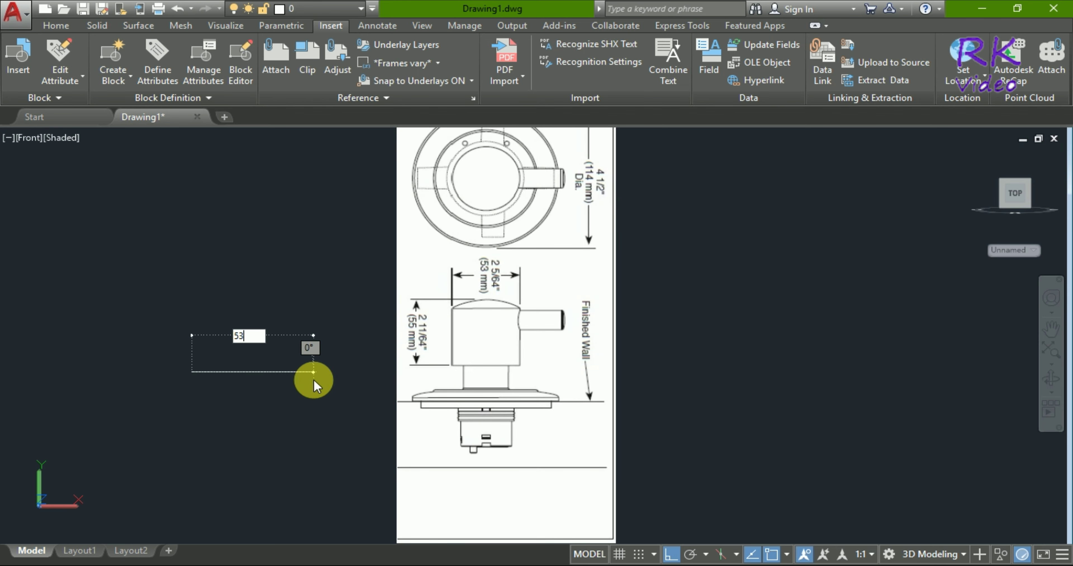
{"action": "key", "text": "Return"}
{"action": "key", "text": "Escape"}
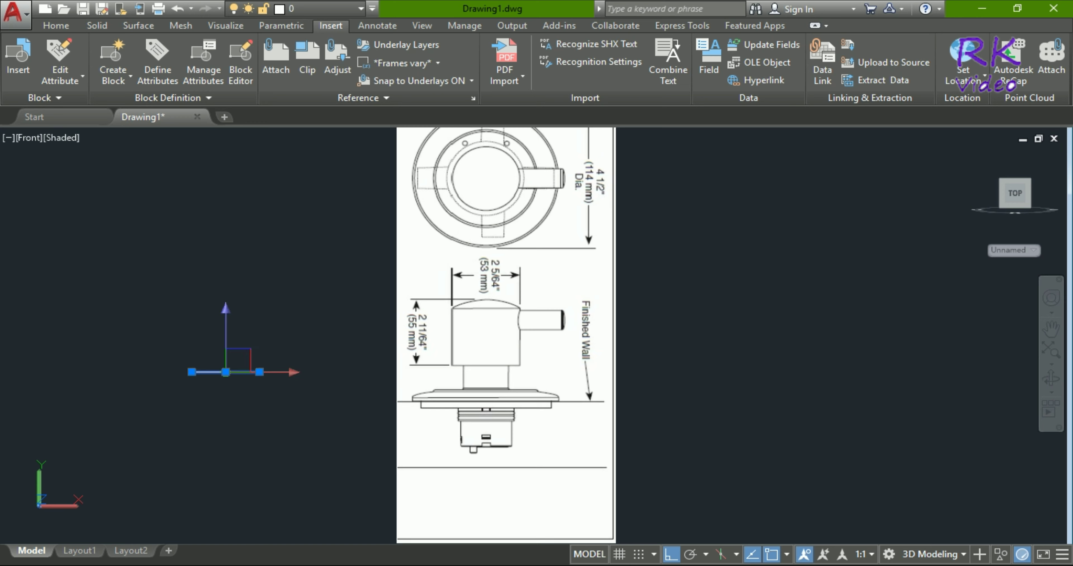
- Set the line's colour to Green in Quick Properties
{"action": "left_click", "coordinate": [266, 373]}
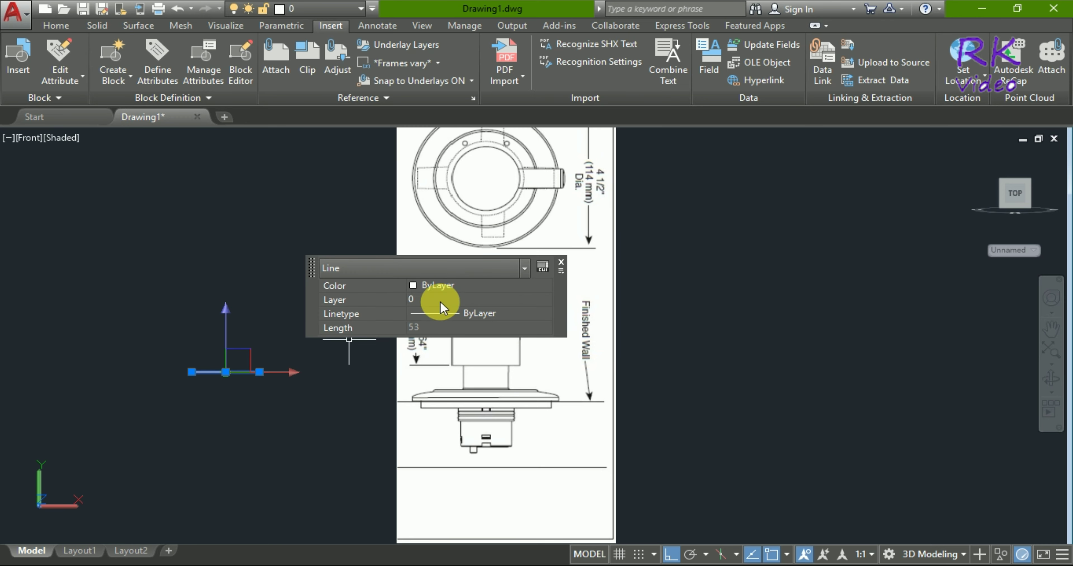
{"action": "left_click", "coordinate": [456, 285]}
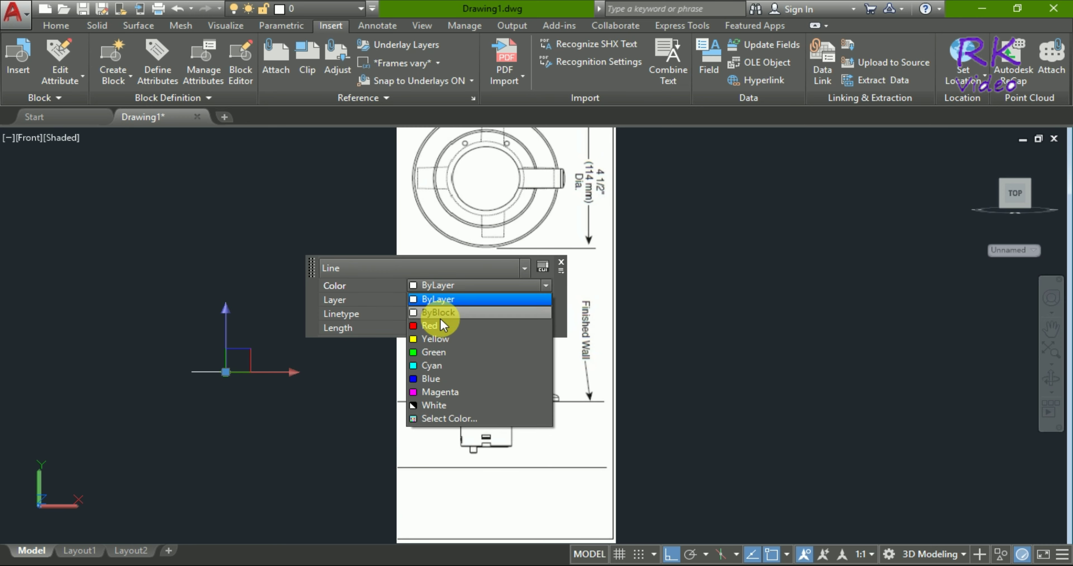
{"action": "left_click", "coordinate": [430, 350]}
{"action": "left_click", "coordinate": [560, 263]}
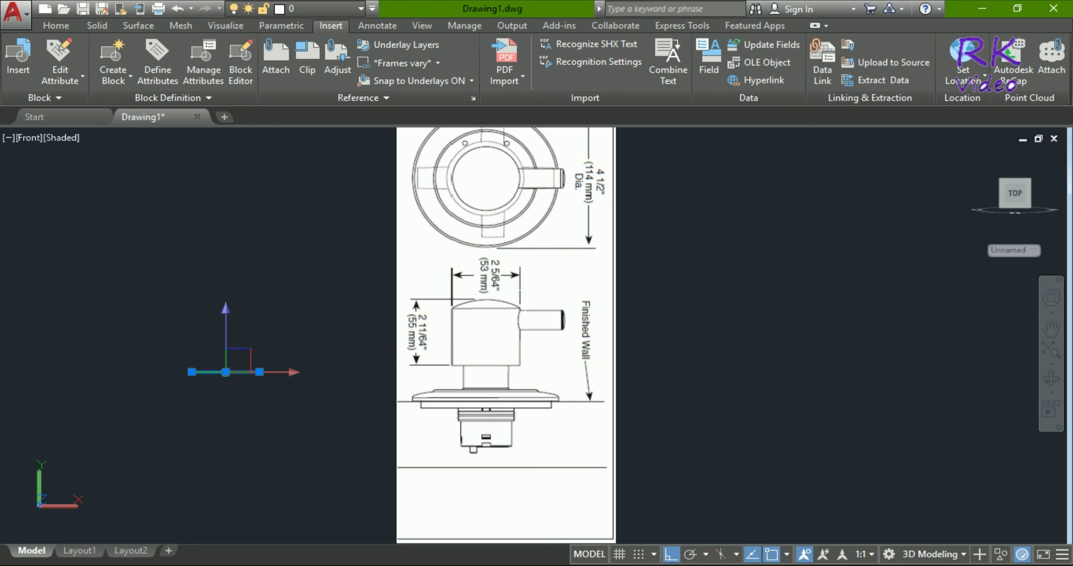
- Move the green line from its endpoint onto the faucet body's bottom corner
{"action": "type", "text": "m"}
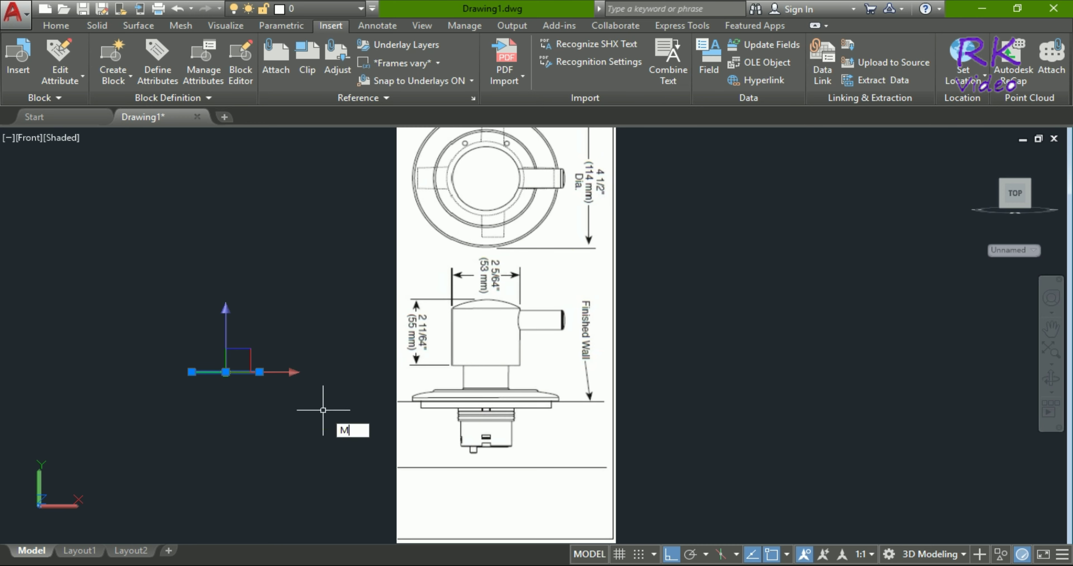
{"action": "key", "text": "Return"}
{"action": "left_click", "coordinate": [191, 372]}
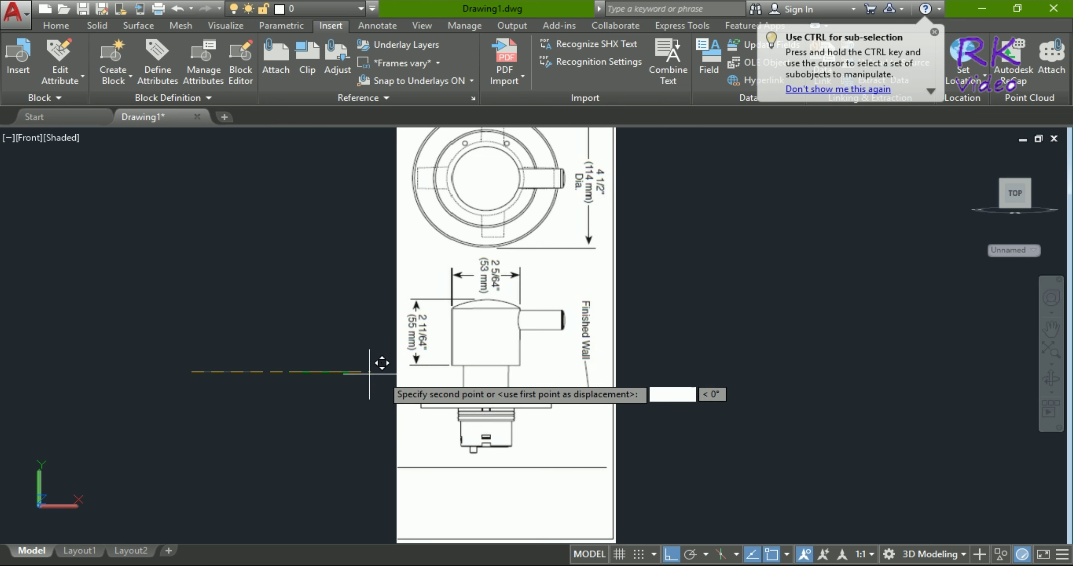
{"action": "scroll", "coordinate": [475, 358], "scroll_direction": "up", "scroll_amount": 4}
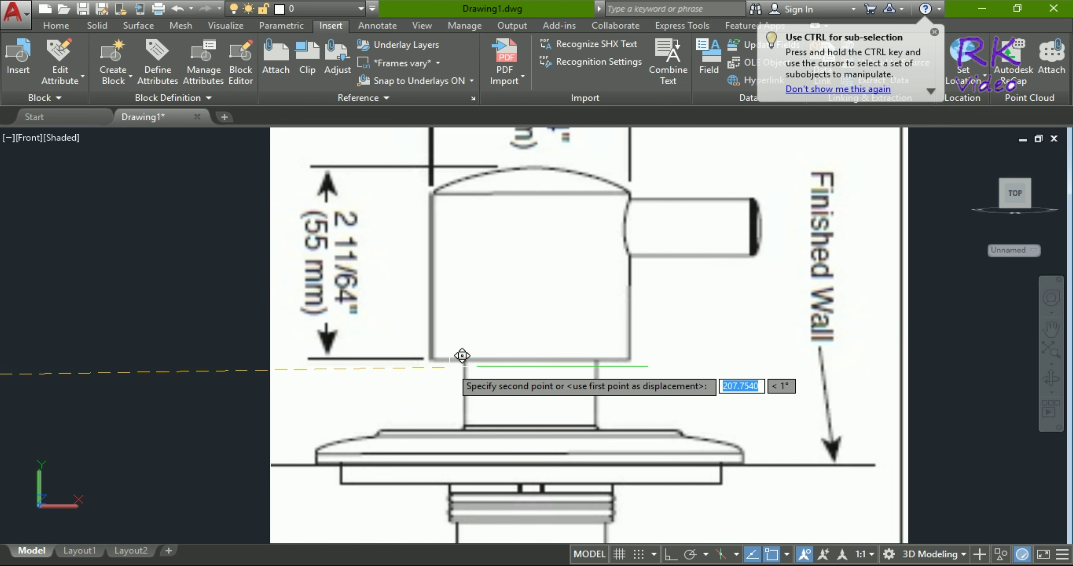
{"action": "scroll", "coordinate": [460, 359], "scroll_direction": "up", "scroll_amount": 2}
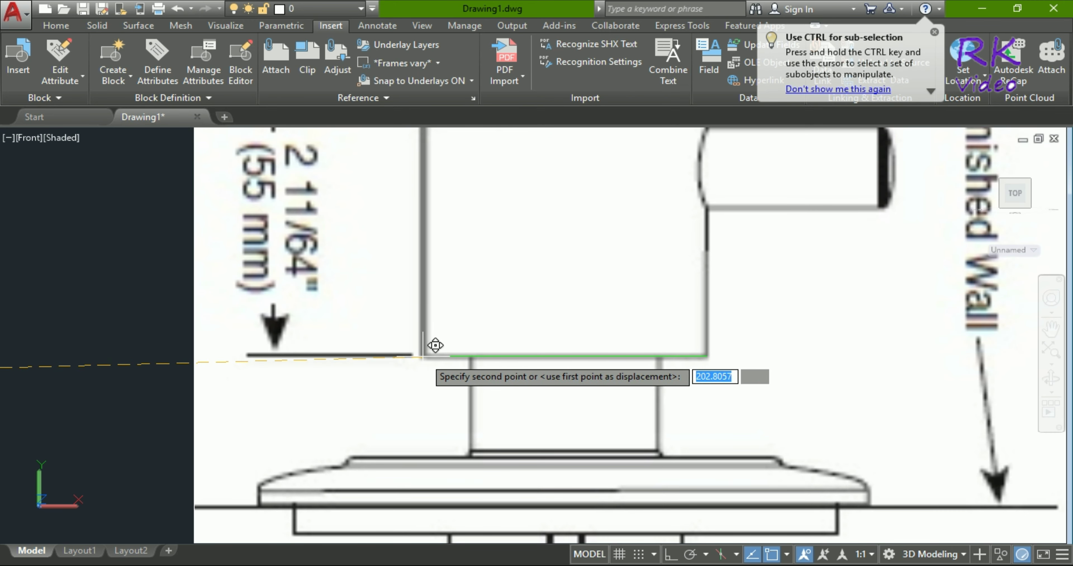
{"action": "left_click", "coordinate": [386, 355]}
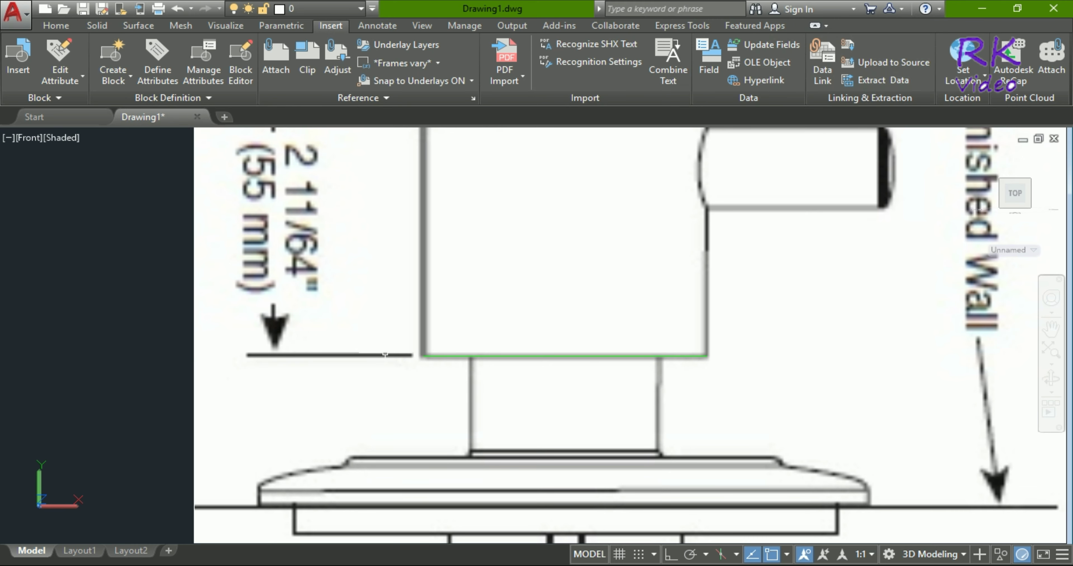
{"action": "scroll", "coordinate": [516, 324], "scroll_direction": "down", "scroll_amount": 2}
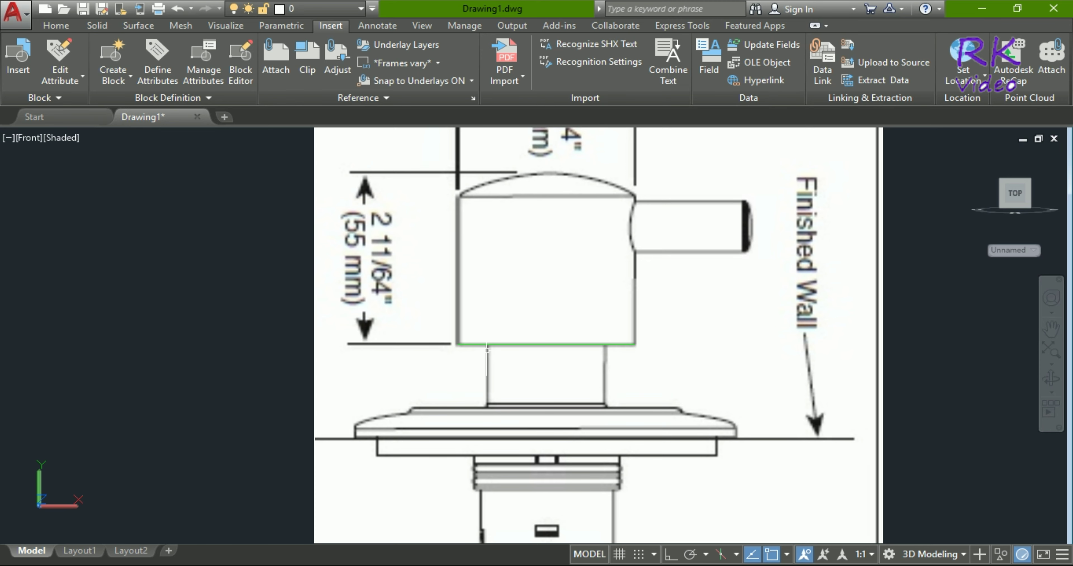
- Trace the outline along the lower plate and step it up under the flange edge
{"action": "key", "text": "Return"}
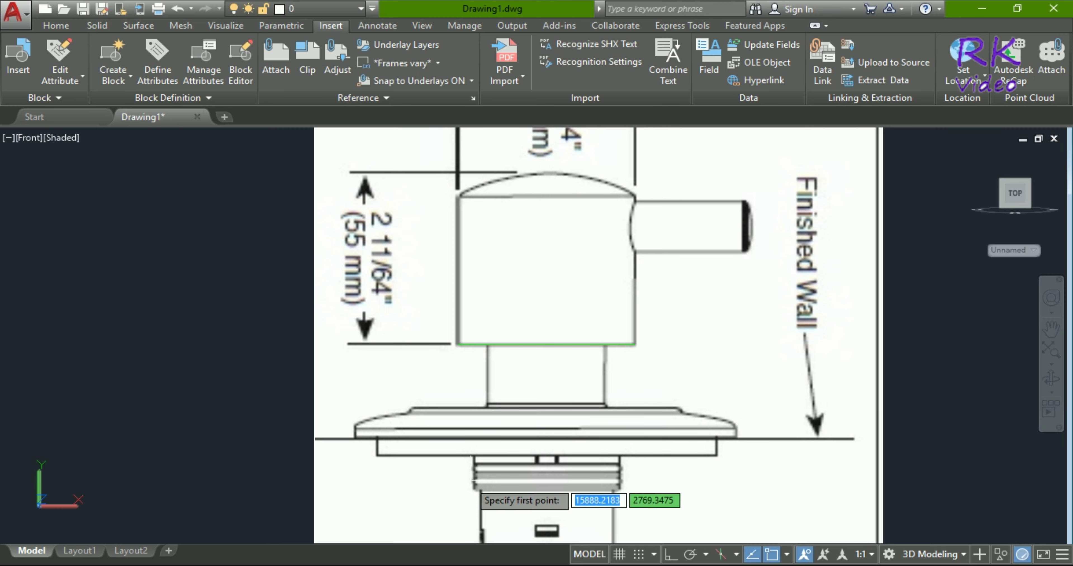
{"action": "scroll", "coordinate": [376, 437], "scroll_direction": "up", "scroll_amount": 3}
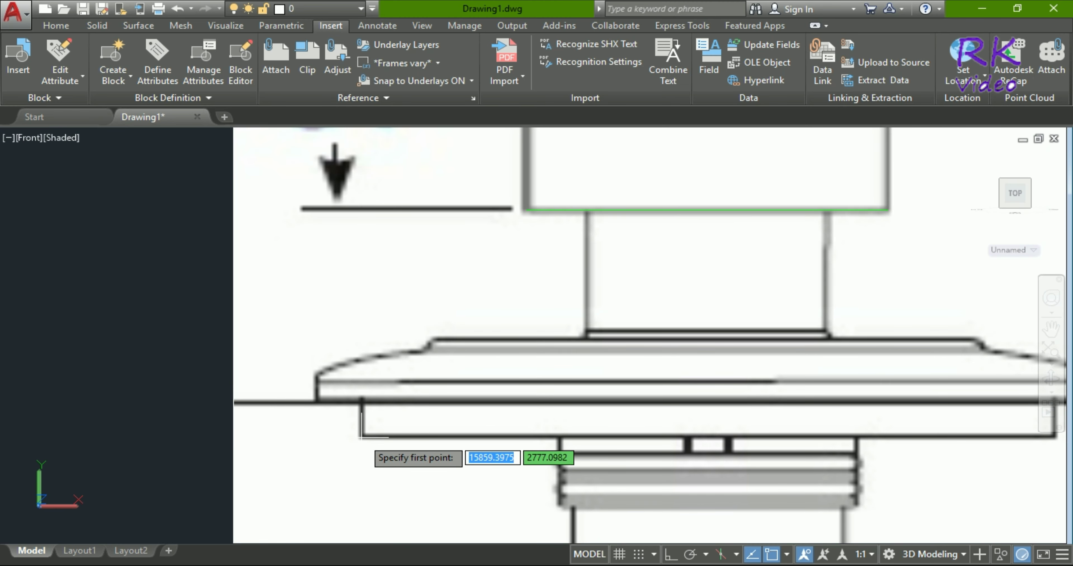
{"action": "left_click", "coordinate": [361, 437]}
{"action": "scroll", "coordinate": [358, 435], "scroll_direction": "down", "scroll_amount": 3}
{"action": "scroll", "coordinate": [804, 459], "scroll_direction": "up", "scroll_amount": 3}
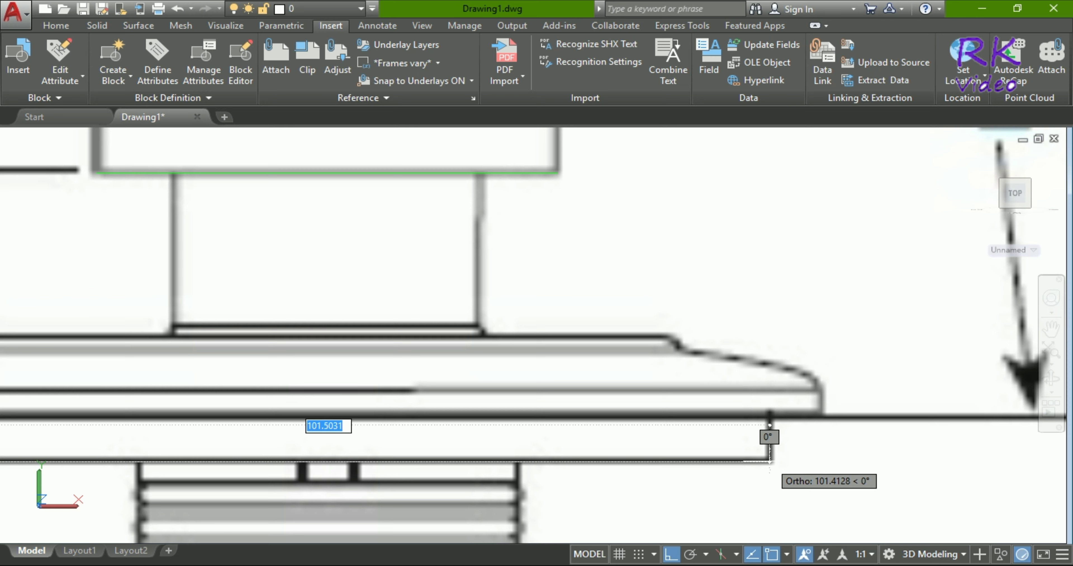
{"action": "left_click", "coordinate": [769, 461]}
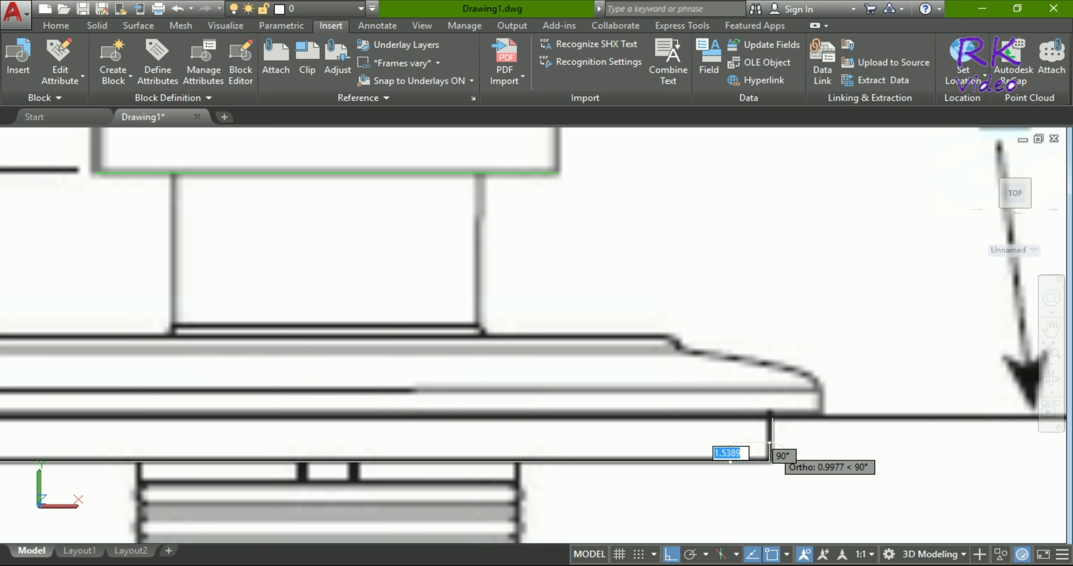
{"action": "left_click", "coordinate": [770, 417]}
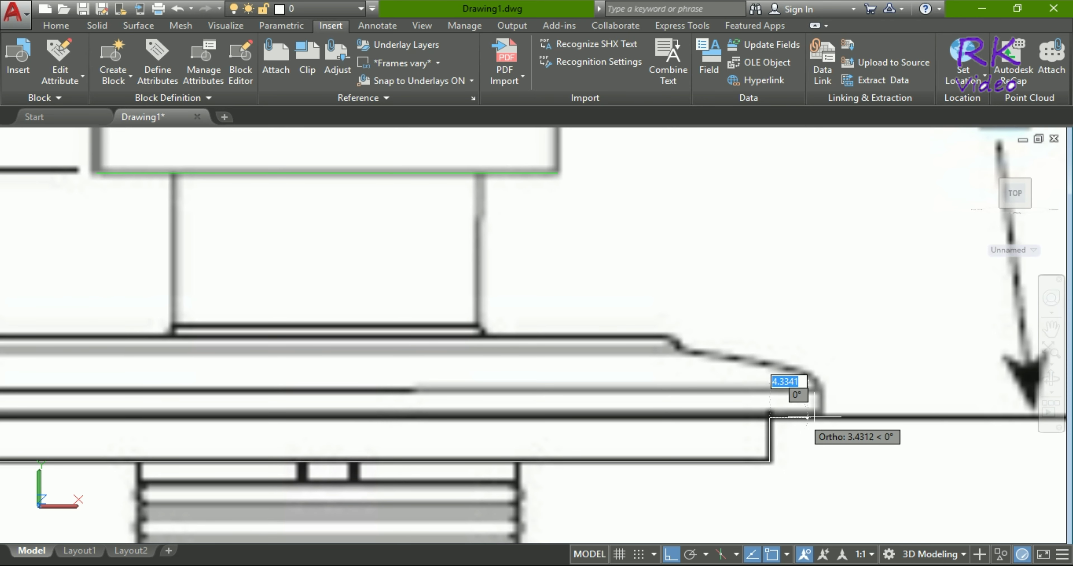
{"action": "left_click", "coordinate": [821, 417]}
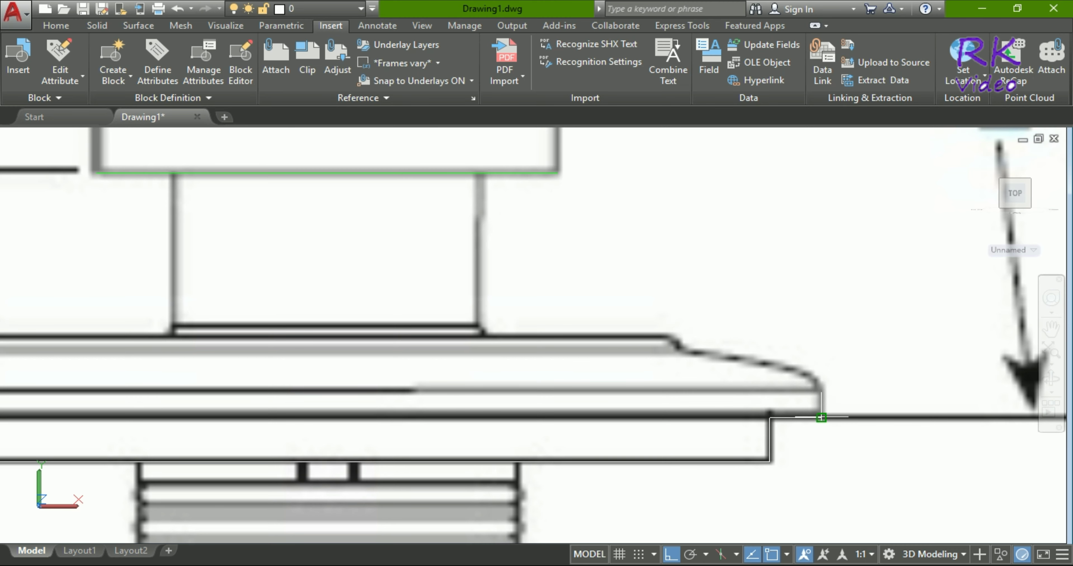
- Continue the outline up to the flange rim and left to the flange's end
{"action": "scroll", "coordinate": [823, 396], "scroll_direction": "up", "scroll_amount": 3}
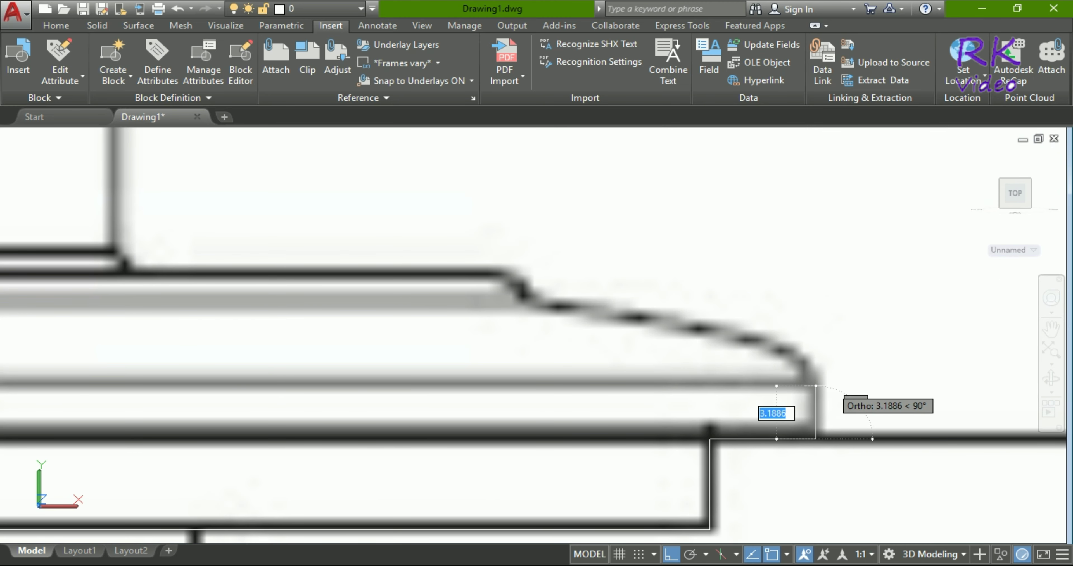
{"action": "left_click", "coordinate": [816, 383]}
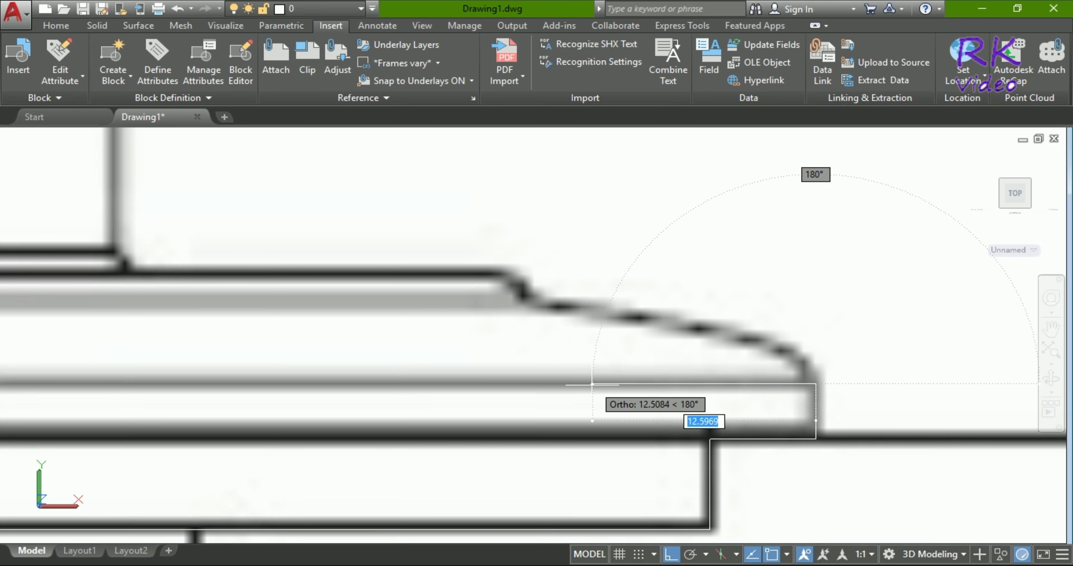
{"action": "scroll", "coordinate": [797, 399], "scroll_direction": "down", "scroll_amount": 3}
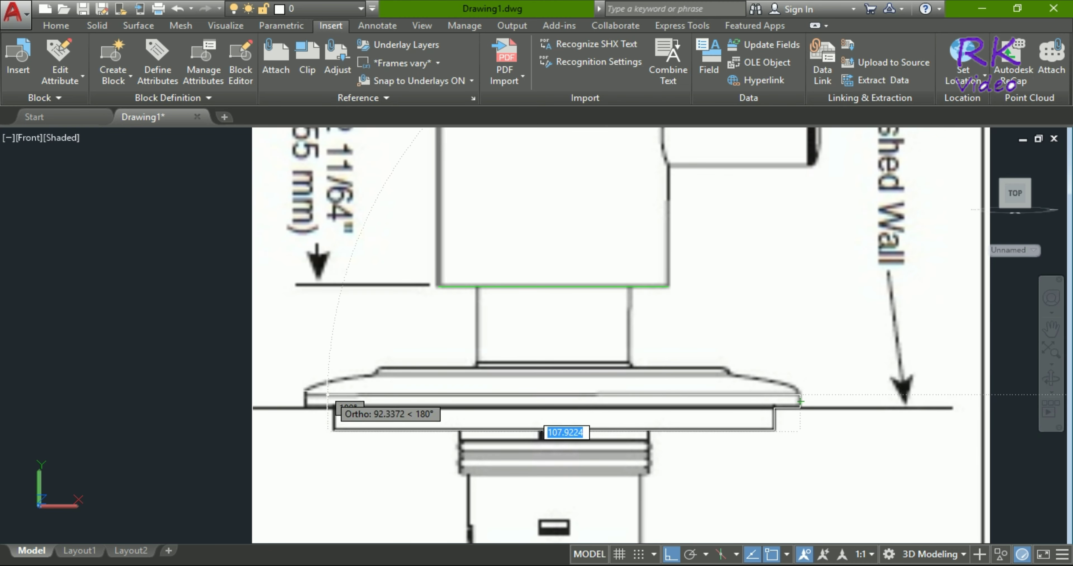
{"action": "scroll", "coordinate": [321, 396], "scroll_direction": "up", "scroll_amount": 3}
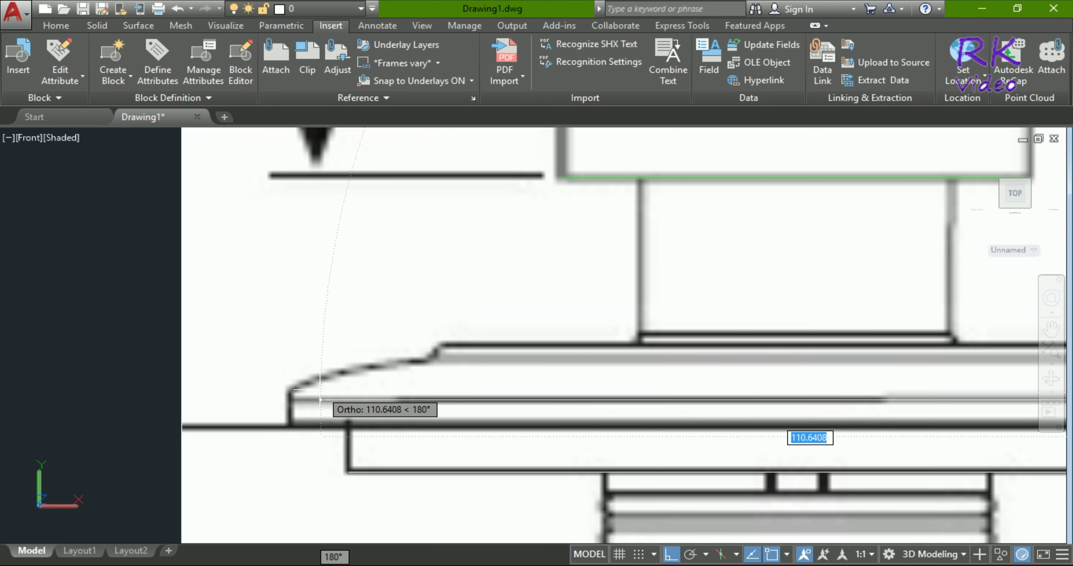
{"action": "left_click", "coordinate": [289, 399]}
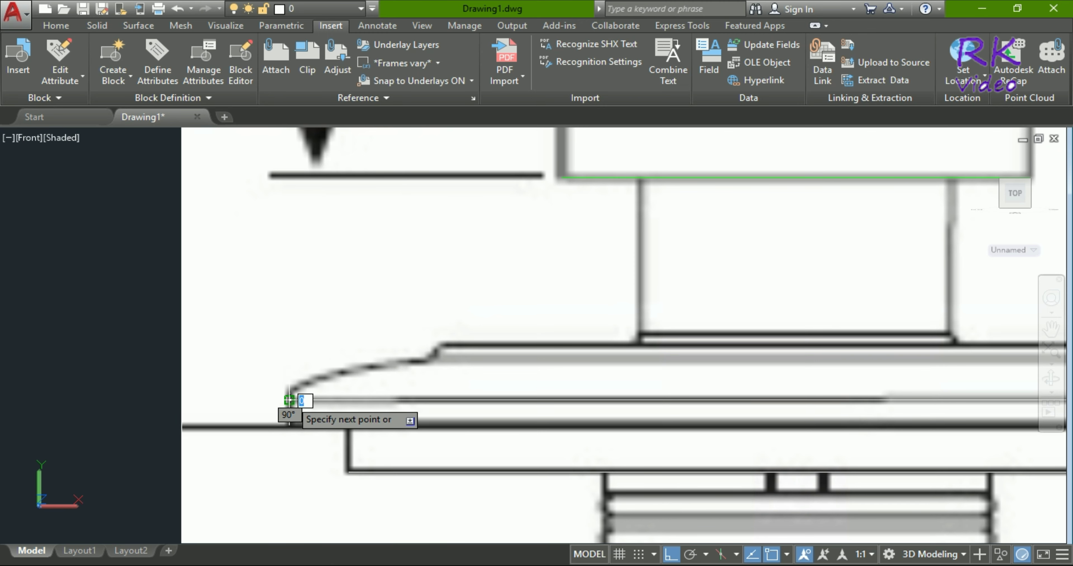
{"action": "key", "text": "Return"}
{"action": "key", "text": "Return"}
- Add further line segments from the outline corner up to the flange corner
{"action": "scroll", "coordinate": [624, 418], "scroll_direction": "down", "scroll_amount": 3}
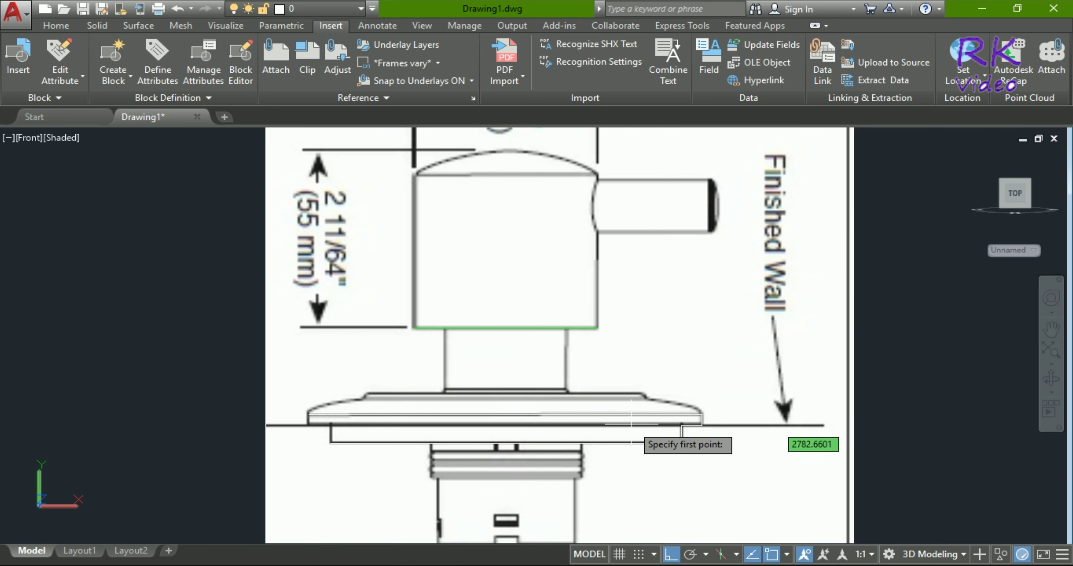
{"action": "scroll", "coordinate": [717, 414], "scroll_direction": "up", "scroll_amount": 3}
{"action": "scroll", "coordinate": [795, 410], "scroll_direction": "up", "scroll_amount": 2}
{"action": "scroll", "coordinate": [794, 407], "scroll_direction": "up", "scroll_amount": 3}
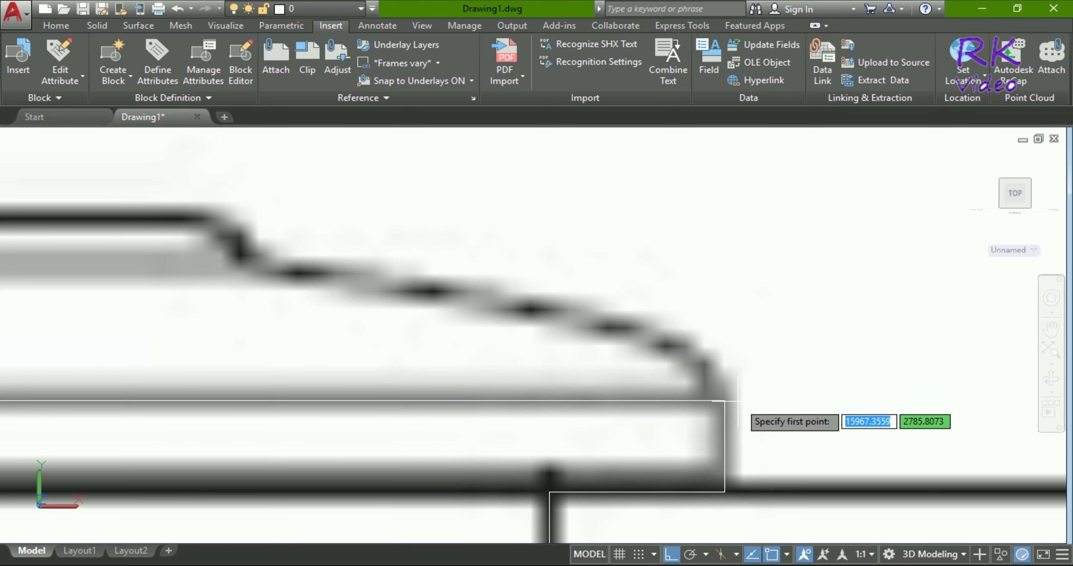
{"action": "scroll", "coordinate": [724, 401], "scroll_direction": "down", "scroll_amount": 3}
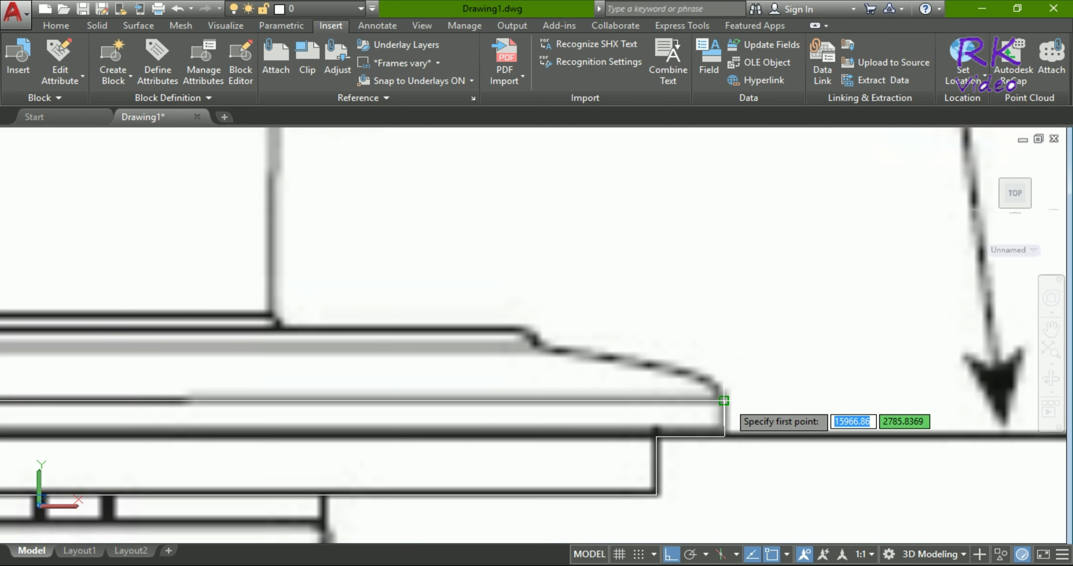
{"action": "left_click", "coordinate": [724, 400]}
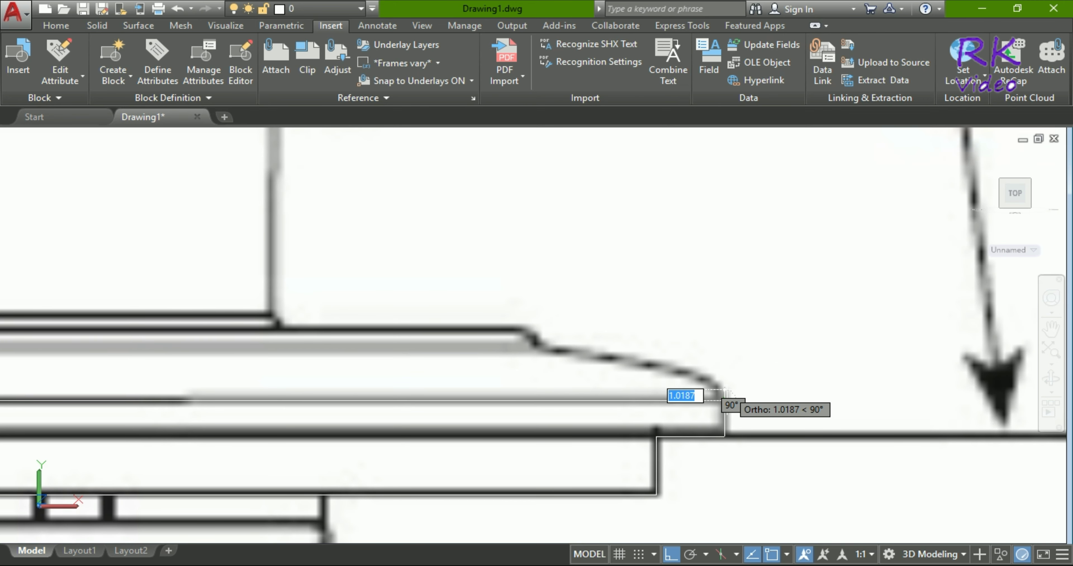
{"action": "scroll", "coordinate": [724, 394], "scroll_direction": "up", "scroll_amount": 1}
{"action": "scroll", "coordinate": [727, 390], "scroll_direction": "up", "scroll_amount": 2}
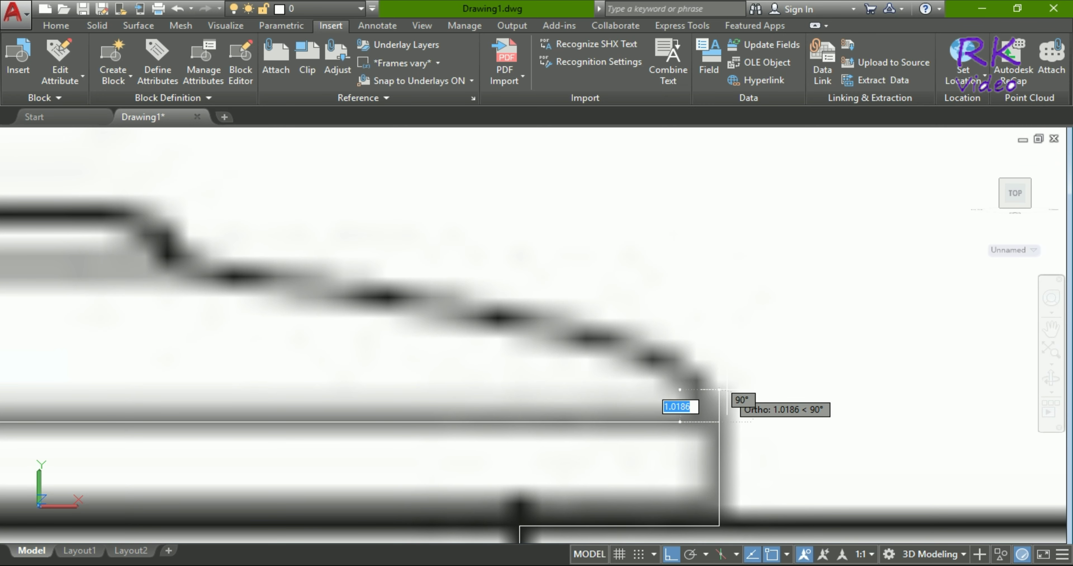
{"action": "scroll", "coordinate": [727, 390], "scroll_direction": "down", "scroll_amount": 3}
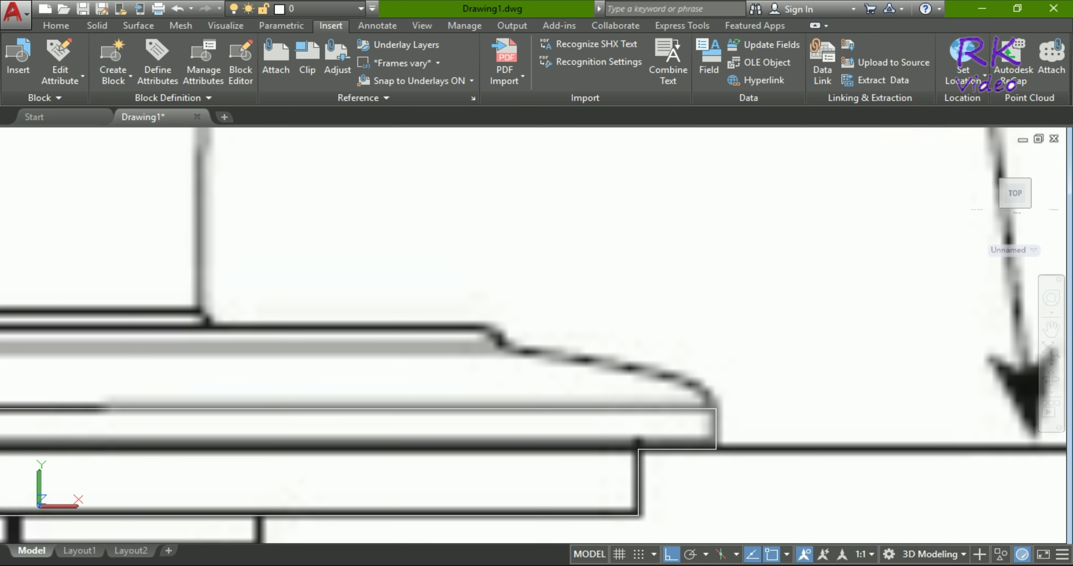
{"action": "scroll", "coordinate": [727, 477], "scroll_direction": "up", "scroll_amount": 2}
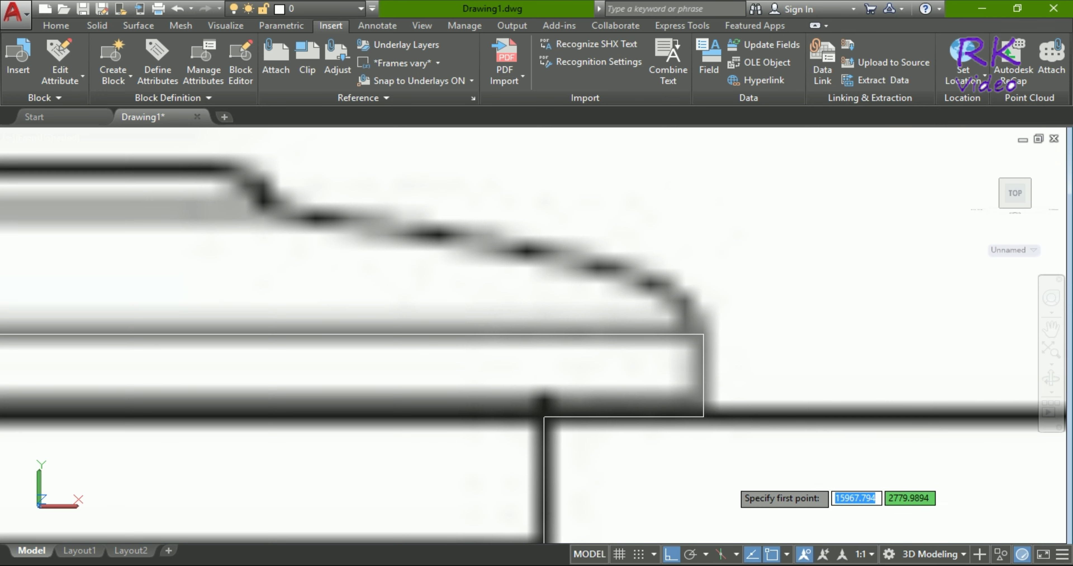
{"action": "left_click", "coordinate": [685, 334]}
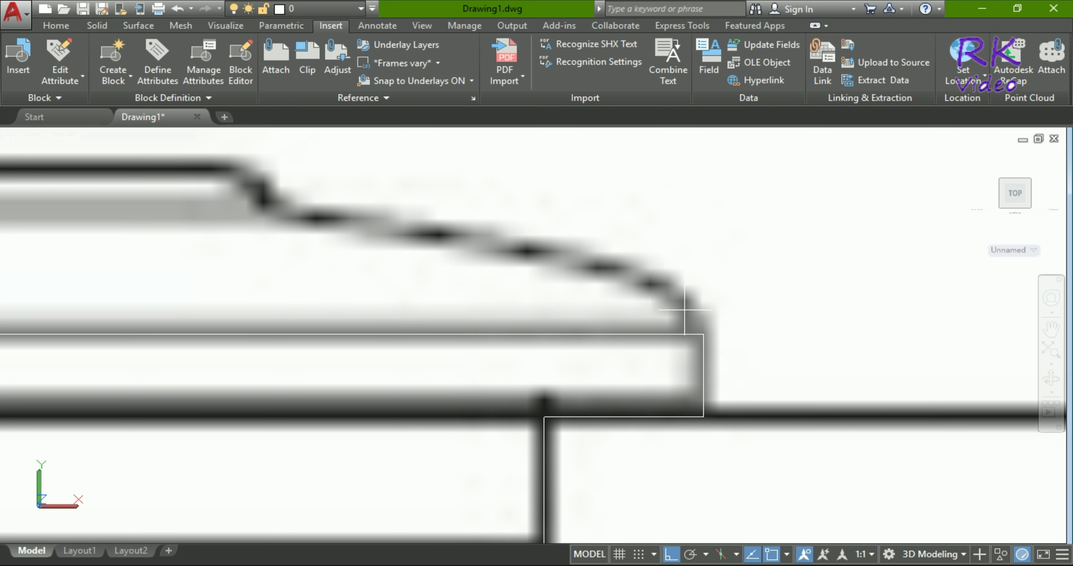
{"action": "scroll", "coordinate": [683, 416], "scroll_direction": "down", "scroll_amount": 2}
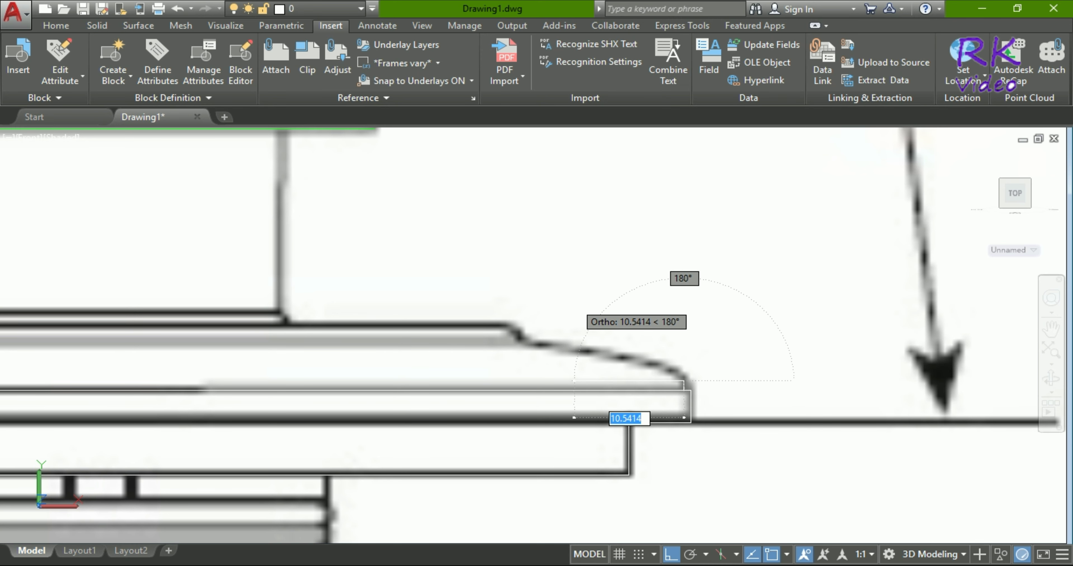
{"action": "key", "text": "Escape"}
{"action": "type", "text": "a"}
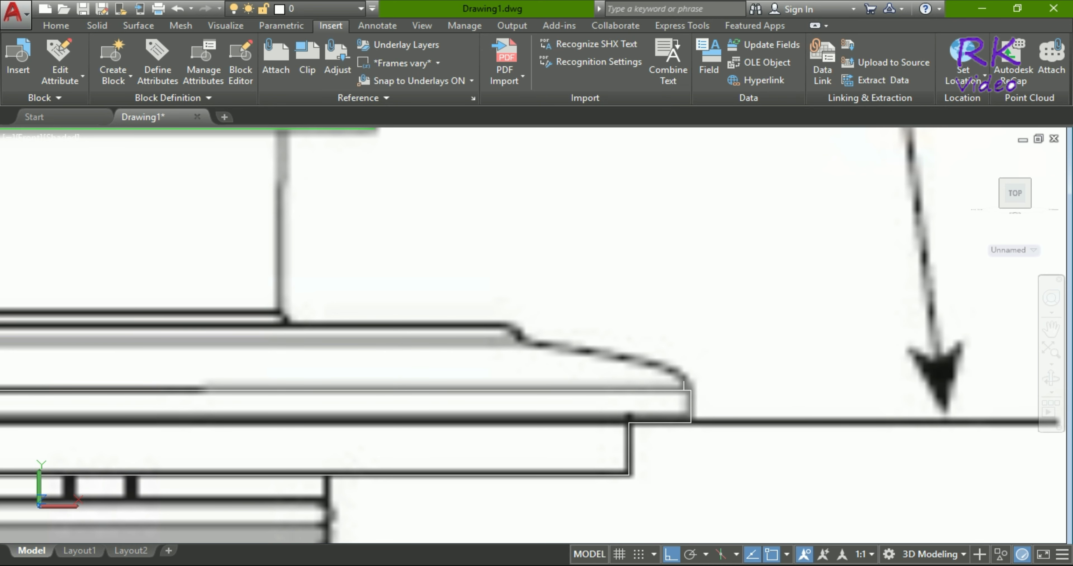
{"action": "key", "text": "Return"}
{"action": "scroll", "coordinate": [704, 362], "scroll_direction": "up", "scroll_amount": 1}
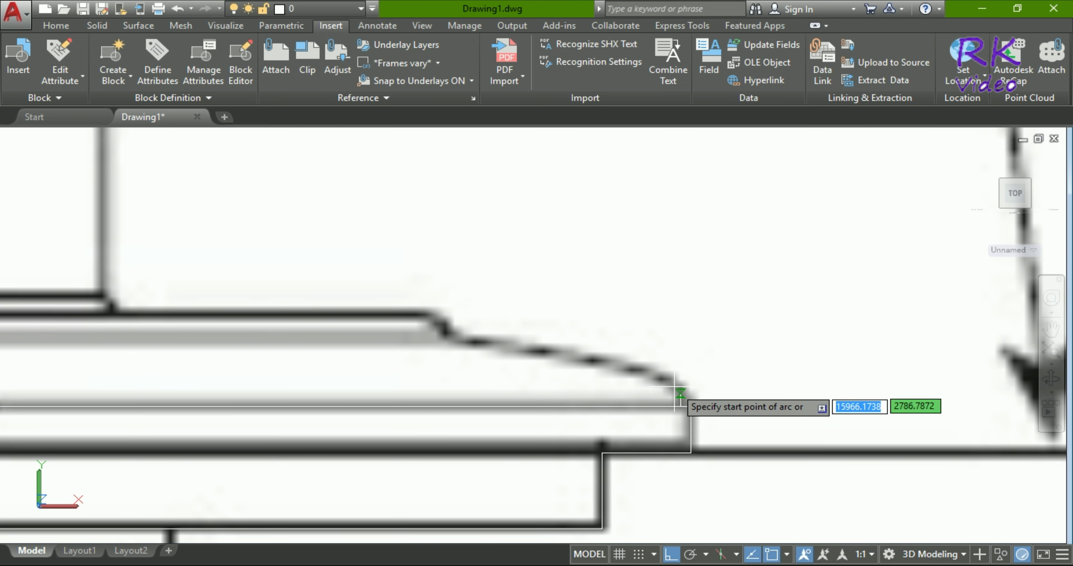
- Draw a 3-point arc along the flange's curved top, redoing a misplaced first attempt
{"action": "left_click", "coordinate": [675, 387]}
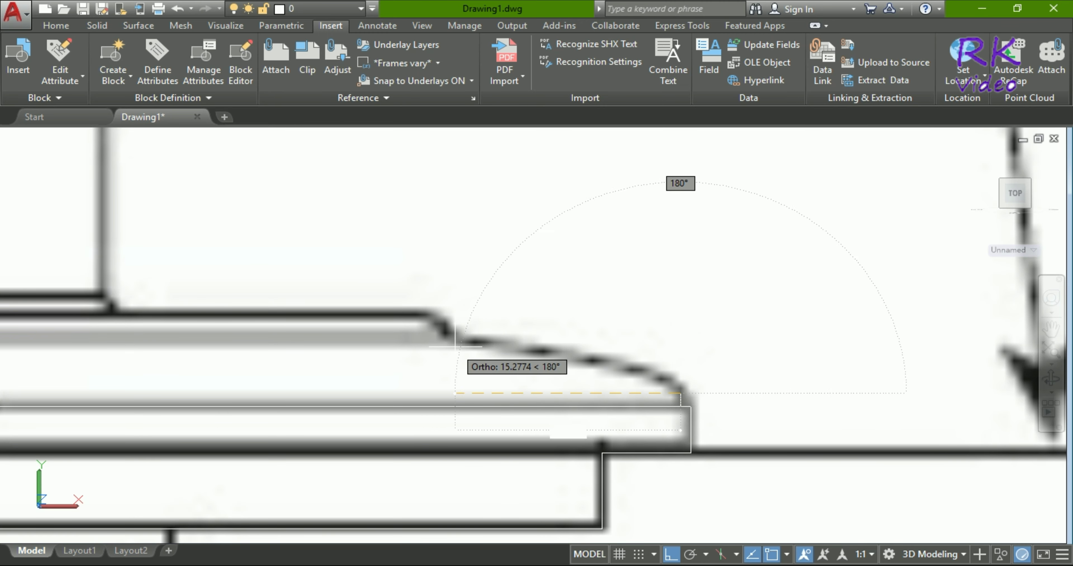
{"action": "scroll", "coordinate": [458, 340], "scroll_direction": "down", "scroll_amount": 3}
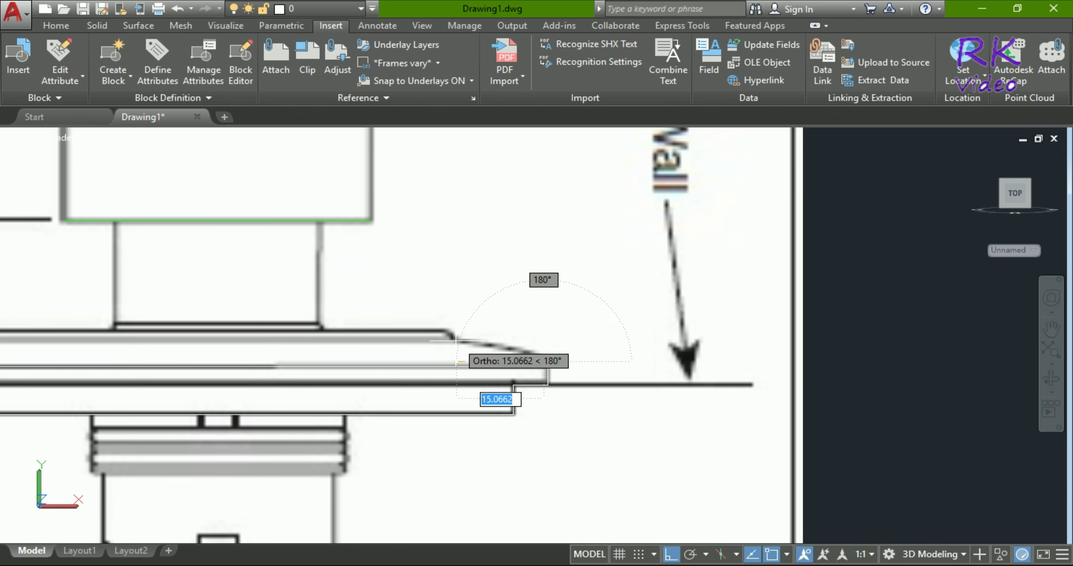
{"action": "left_click", "coordinate": [456, 340]}
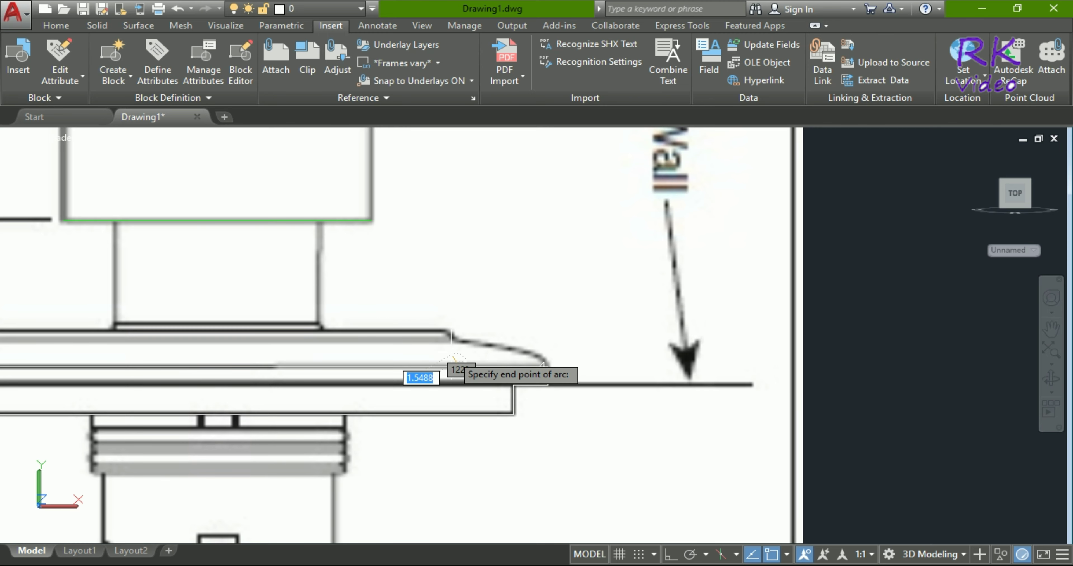
{"action": "scroll", "coordinate": [451, 377], "scroll_direction": "up", "scroll_amount": 3}
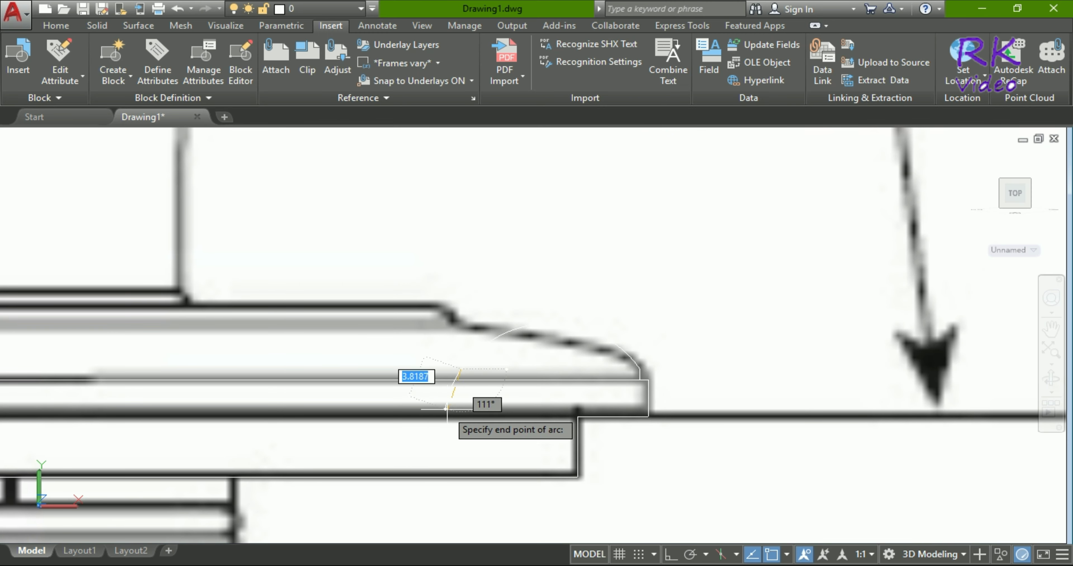
{"action": "key", "text": "Escape"}
{"action": "type", "text": "ARC"}
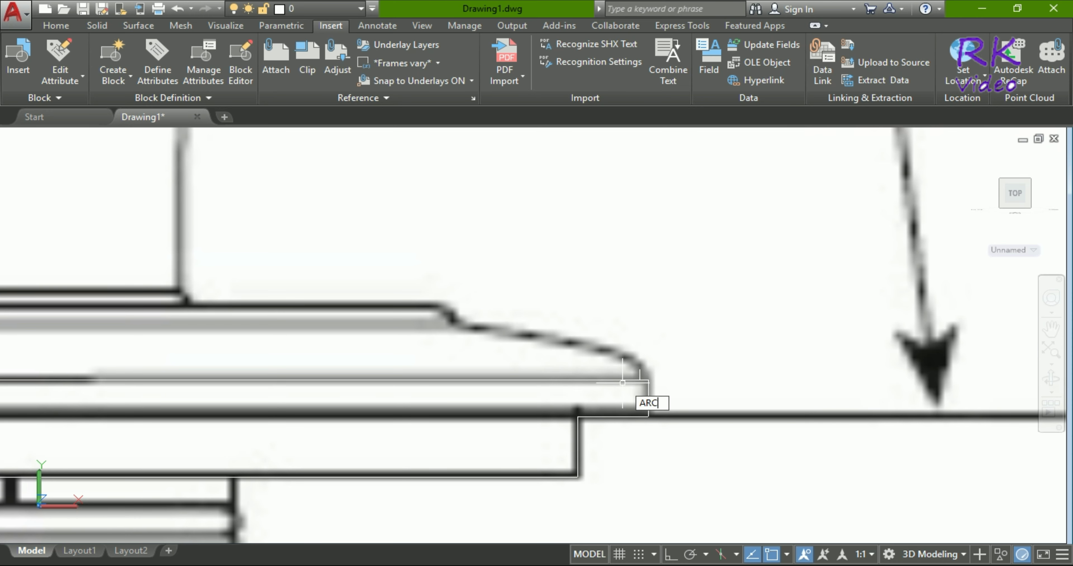
{"action": "key", "text": "Return"}
{"action": "left_click", "coordinate": [641, 367]}
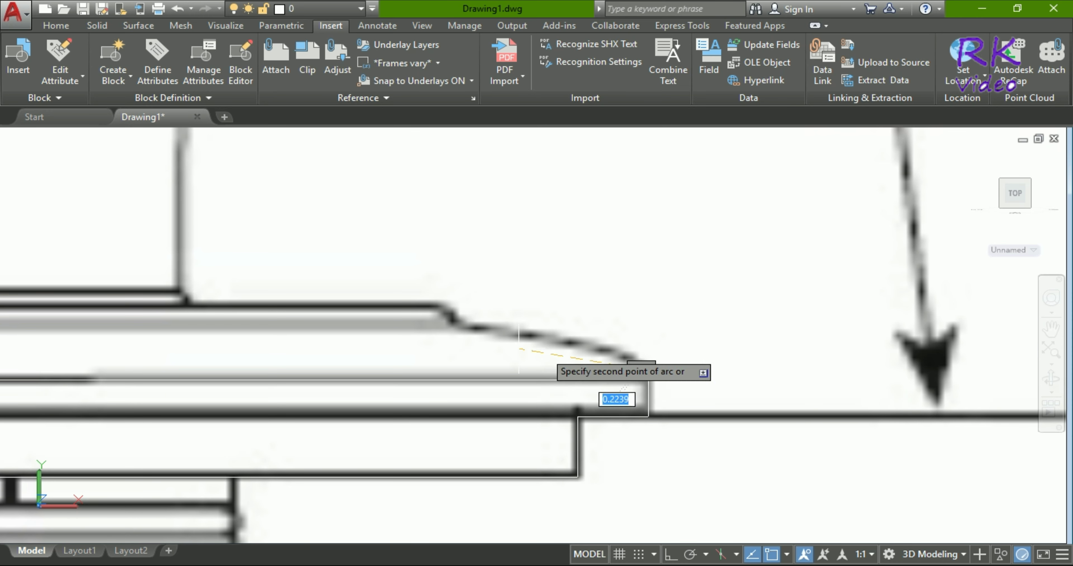
{"action": "left_click", "coordinate": [455, 324]}
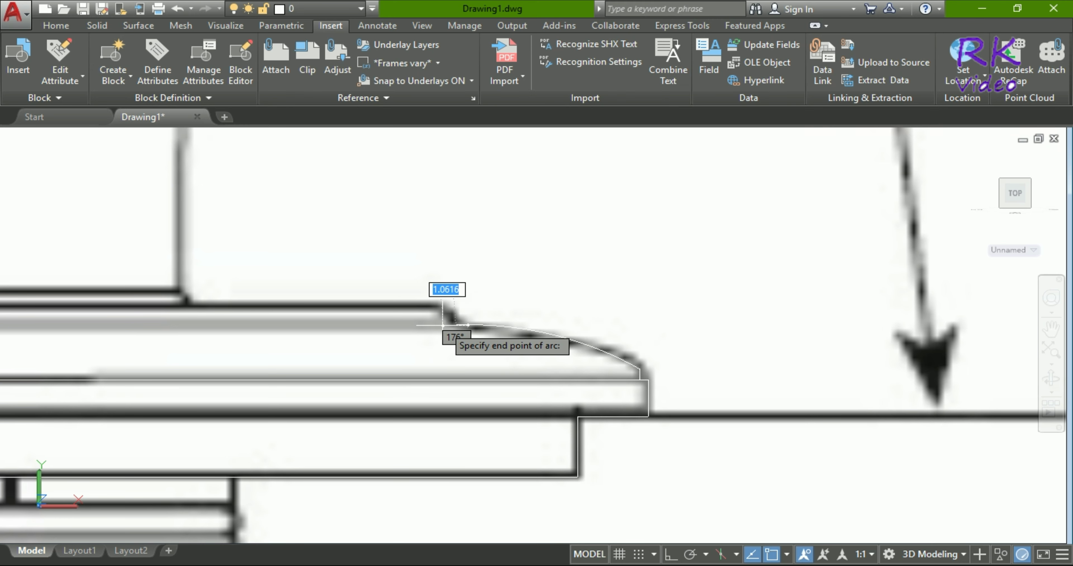
{"action": "left_click", "coordinate": [443, 325]}
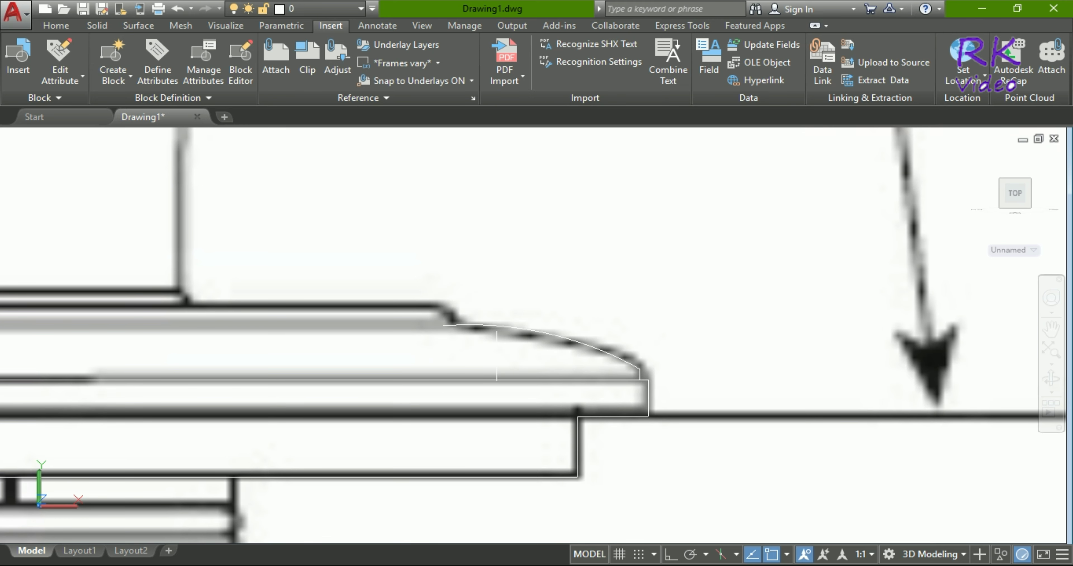
{"action": "scroll", "coordinate": [496, 355], "scroll_direction": "down", "scroll_amount": 2}
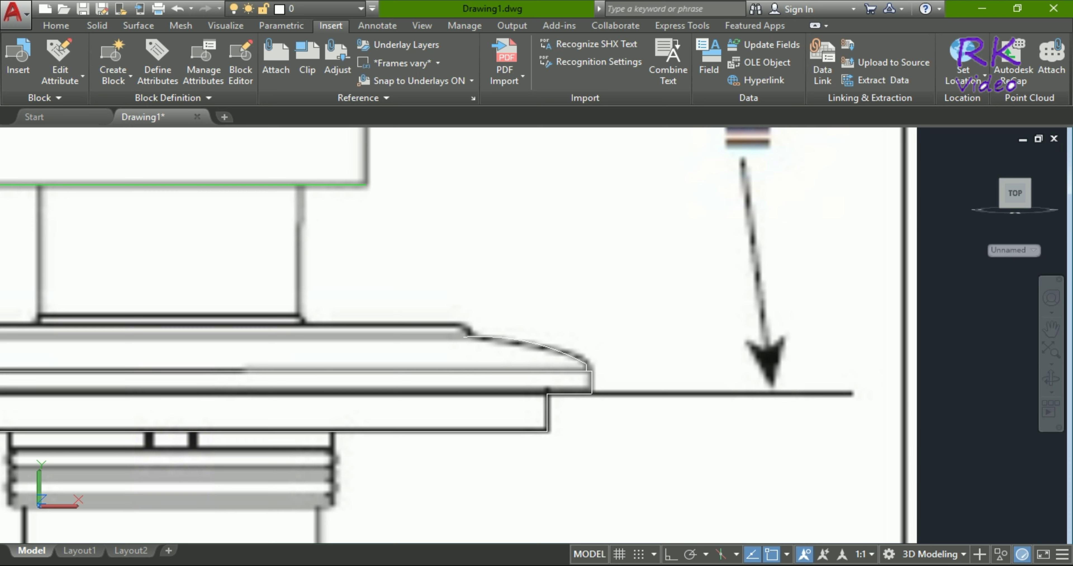
- Stretch the arc's left endpoint grip onto the step corner
{"action": "left_click", "coordinate": [477, 334]}
{"action": "scroll", "coordinate": [464, 331], "scroll_direction": "up", "scroll_amount": 3}
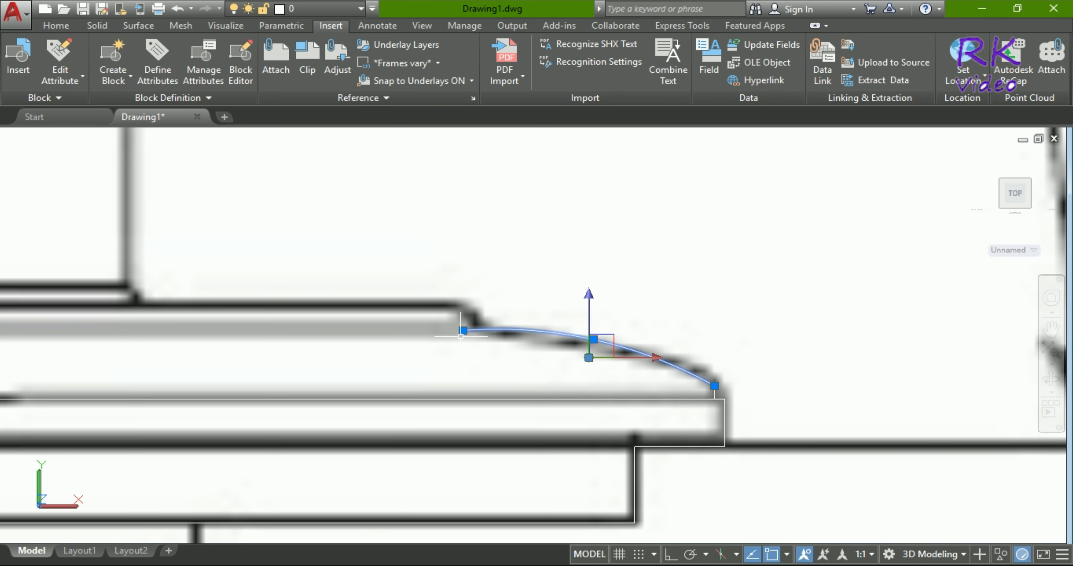
{"action": "left_click", "coordinate": [462, 330]}
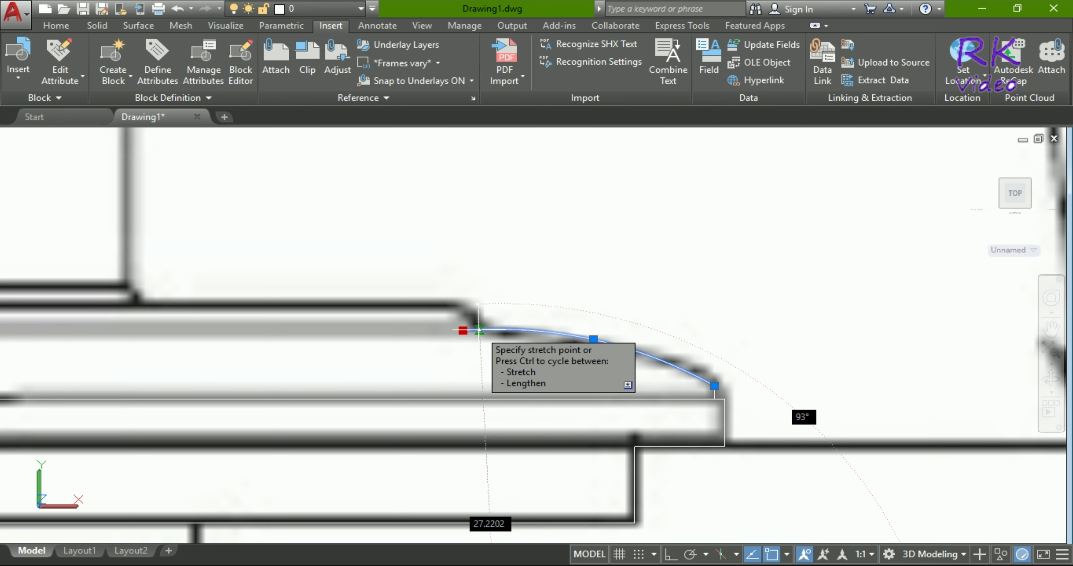
{"action": "left_click", "coordinate": [480, 330]}
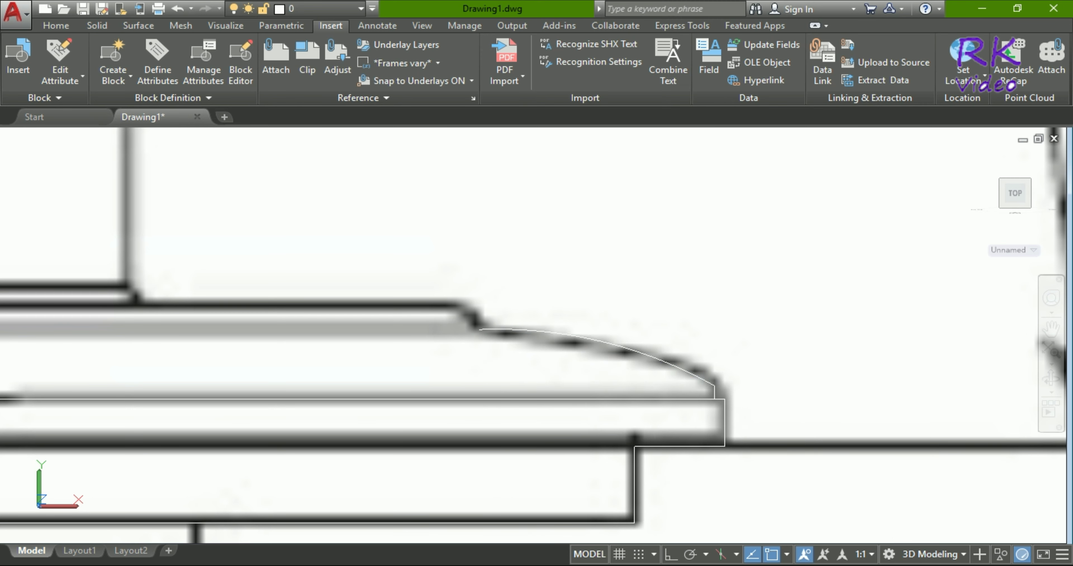
{"action": "type", "text": "l"}
{"action": "key", "text": "Return"}
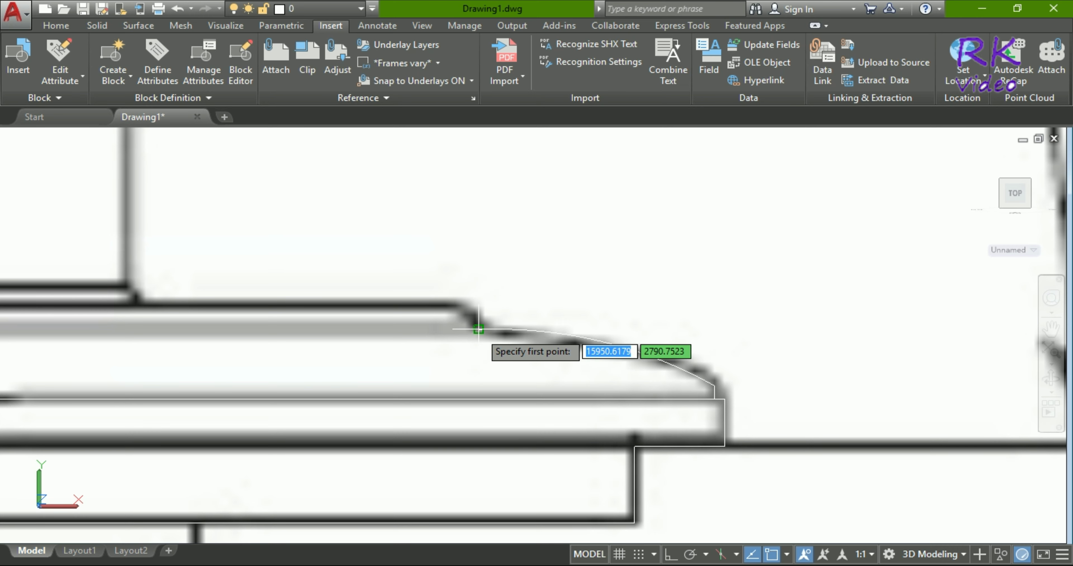
- Draw a short line from the arc's left end to the step corner, then horizontally along the top edge
{"action": "left_click", "coordinate": [478, 330]}
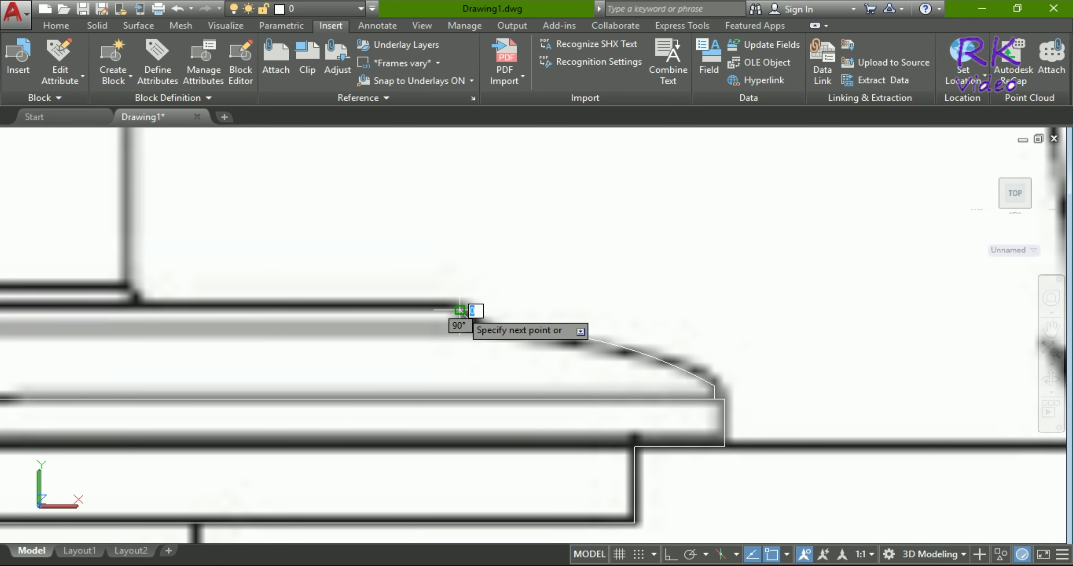
{"action": "left_click", "coordinate": [460, 310]}
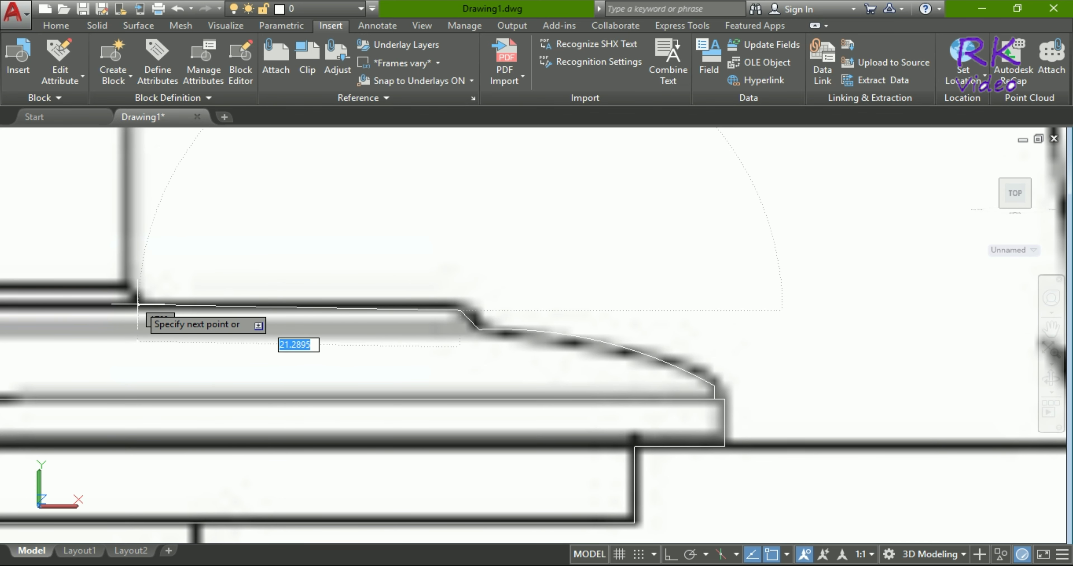
{"action": "key", "text": "F8"}
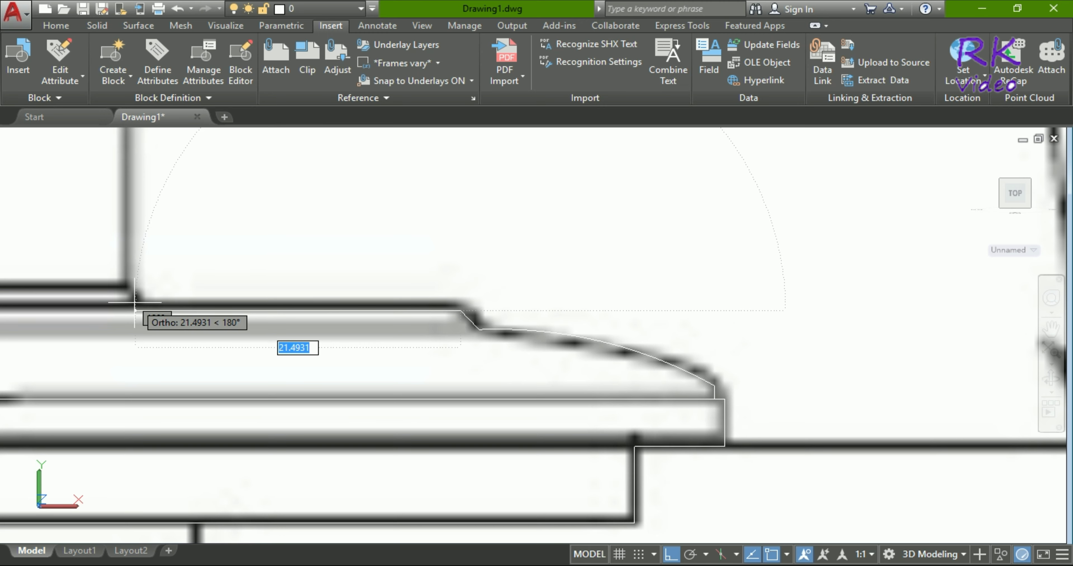
{"action": "left_click", "coordinate": [134, 303]}
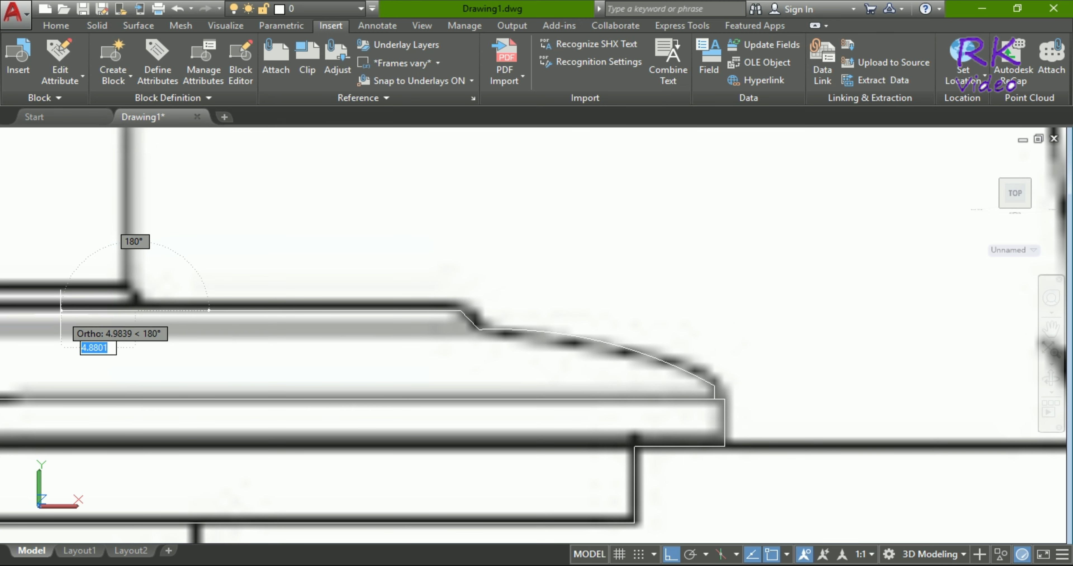
{"action": "scroll", "coordinate": [422, 310], "scroll_direction": "down", "scroll_amount": 2}
{"action": "scroll", "coordinate": [421, 310], "scroll_direction": "down", "scroll_amount": 2}
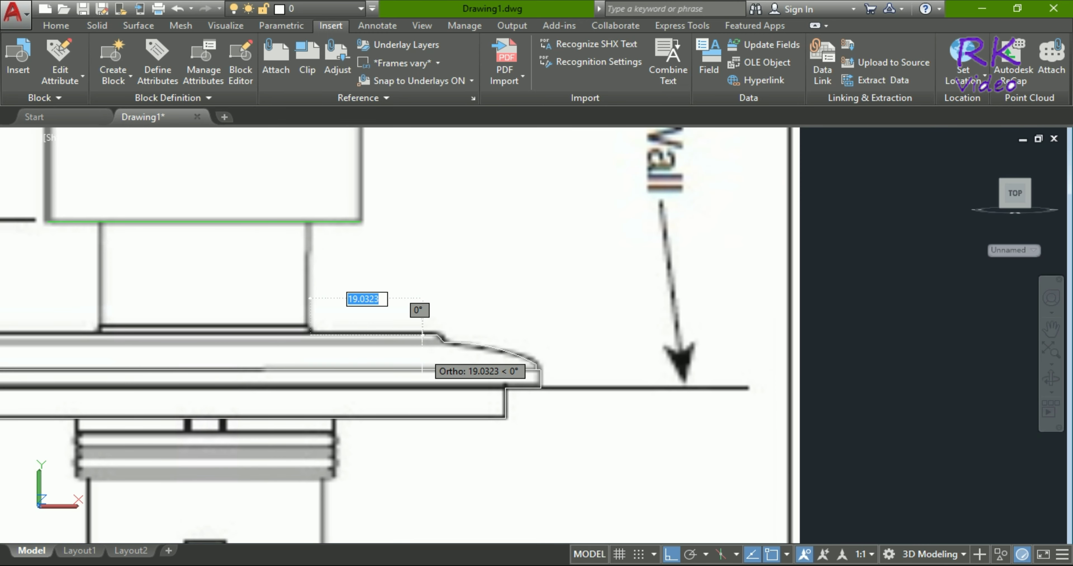
{"action": "scroll", "coordinate": [271, 336], "scroll_direction": "up", "scroll_amount": 2}
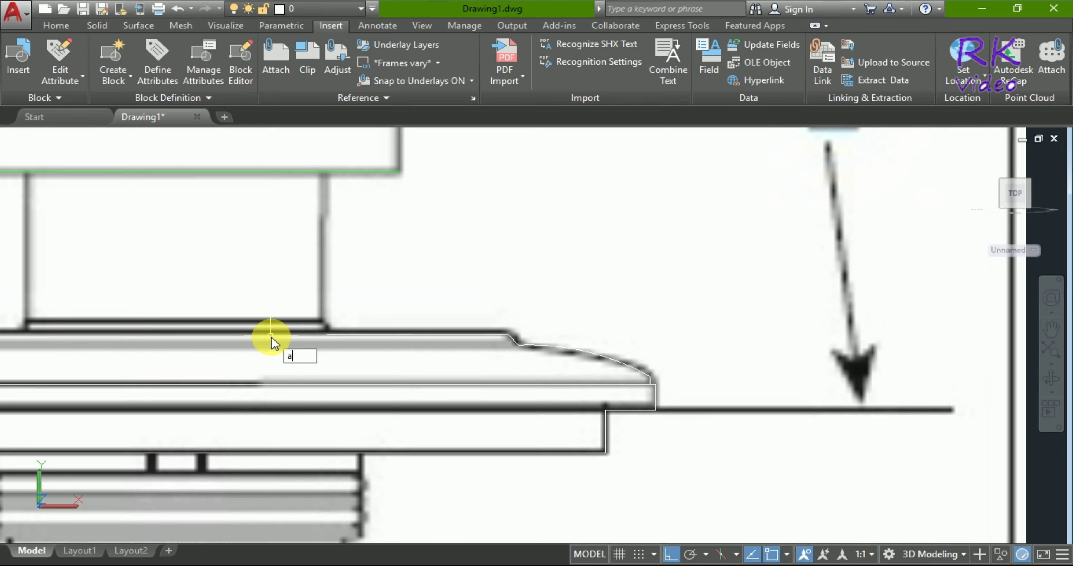
- Draw a small arc from the step's corner down to the horizontal edge
{"action": "scroll", "coordinate": [270, 335], "scroll_direction": "up", "scroll_amount": 2}
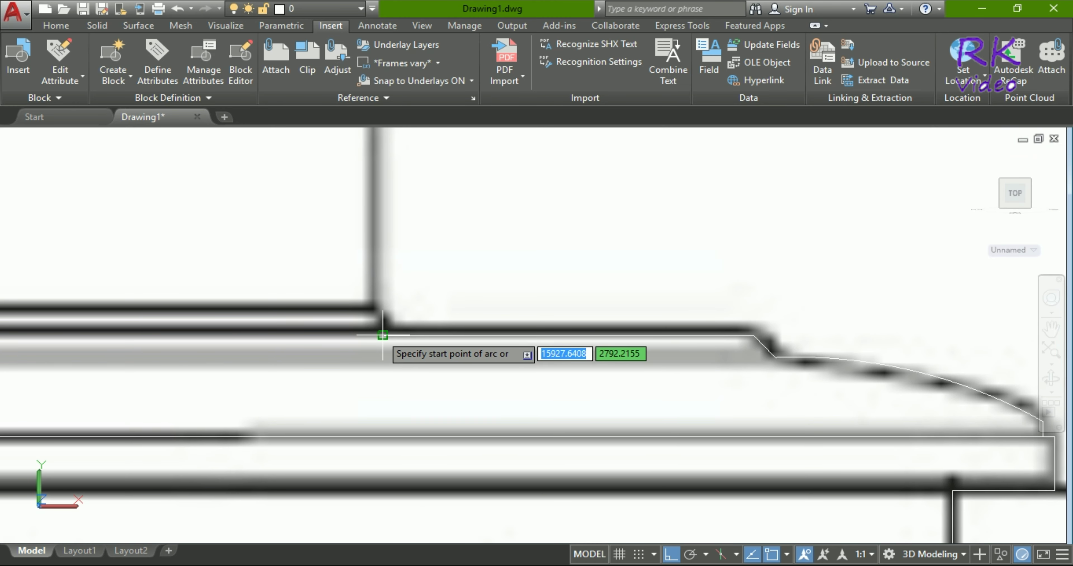
{"action": "left_click", "coordinate": [373, 309]}
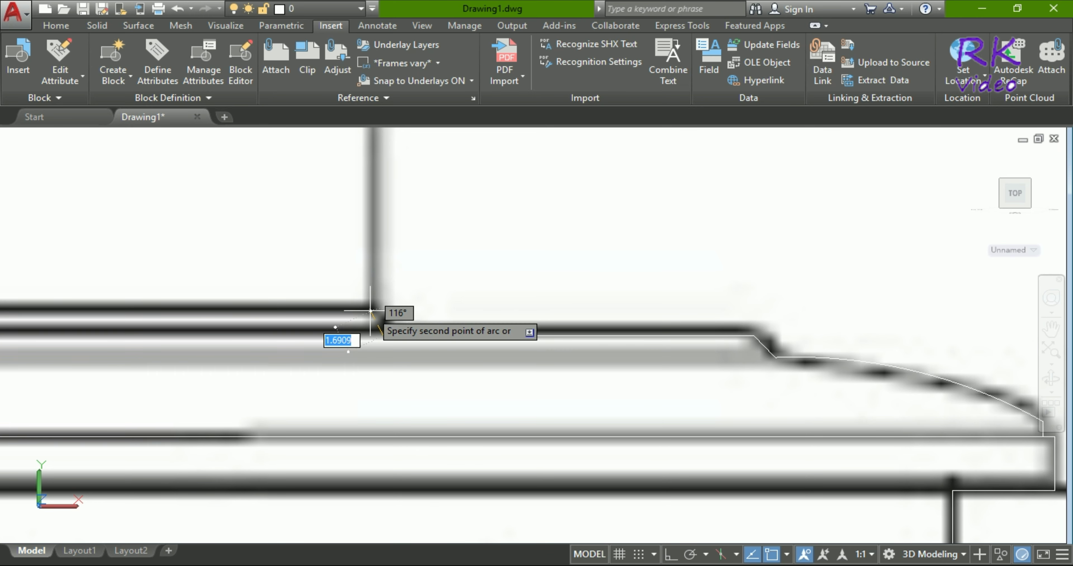
{"action": "left_click", "coordinate": [368, 310]}
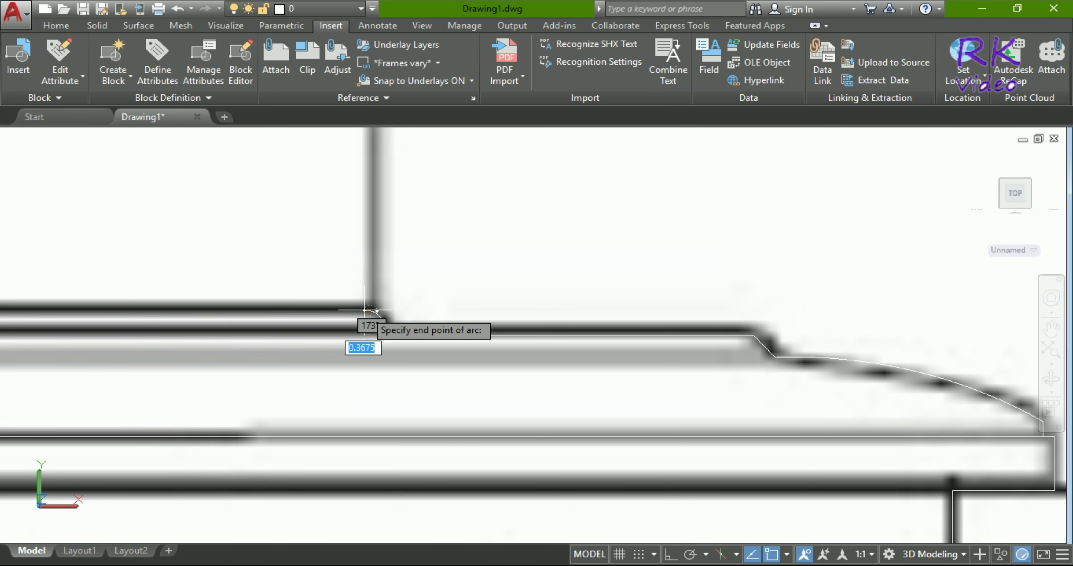
{"action": "left_click", "coordinate": [384, 334]}
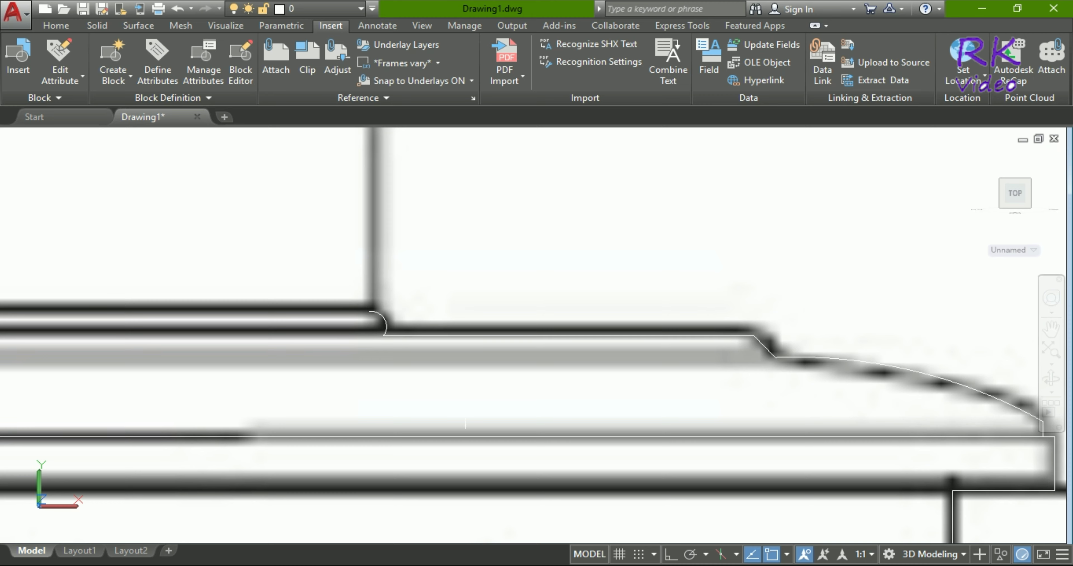
{"action": "scroll", "coordinate": [372, 366], "scroll_direction": "down", "scroll_amount": 3}
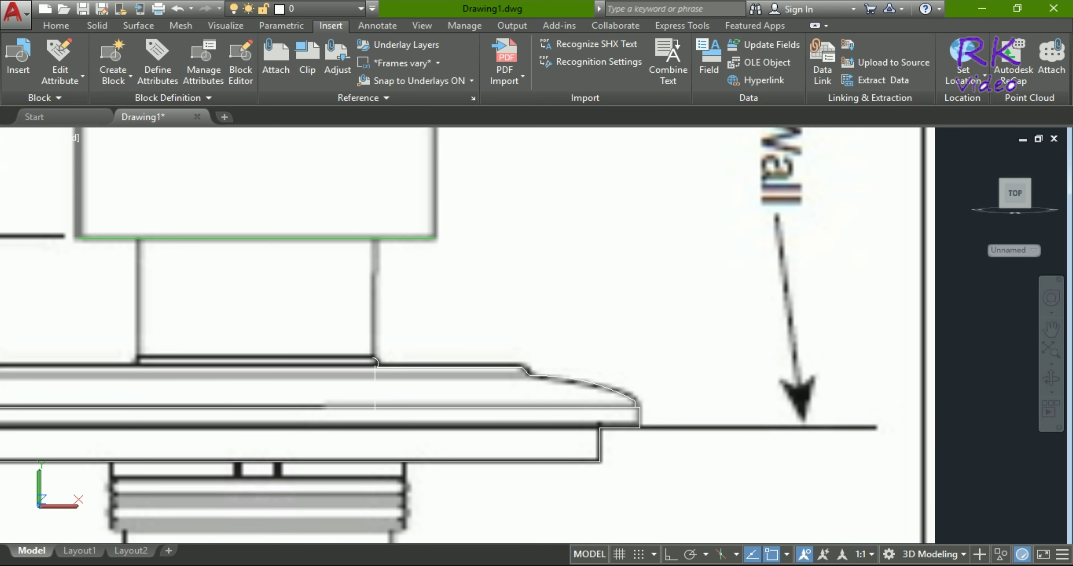
- Continue the polyline from the corner with Ortho to the base's left corner
{"action": "key", "text": "Return"}
{"action": "scroll", "coordinate": [375, 368], "scroll_direction": "up", "scroll_amount": 2}
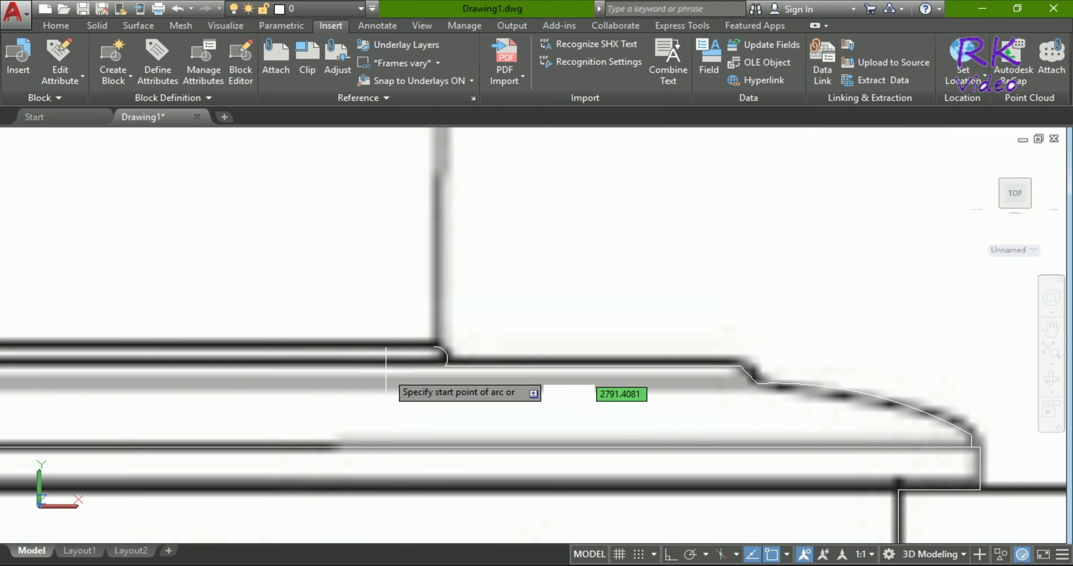
{"action": "left_click", "coordinate": [434, 345]}
{"action": "scroll", "coordinate": [596, 380], "scroll_direction": "down", "scroll_amount": 2}
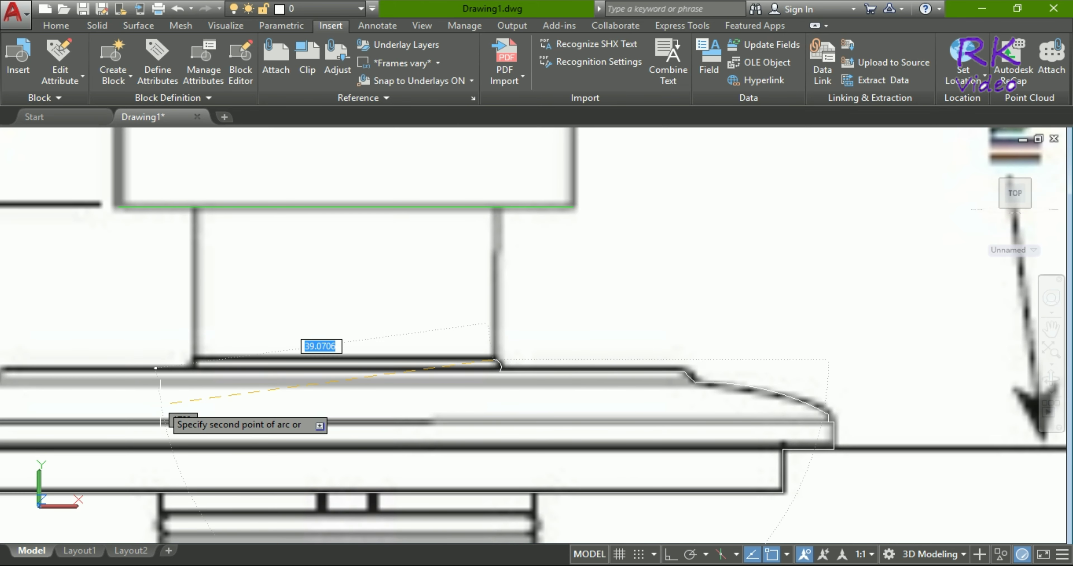
{"action": "key", "text": "F8"}
{"action": "scroll", "coordinate": [154, 391], "scroll_direction": "up", "scroll_amount": 2}
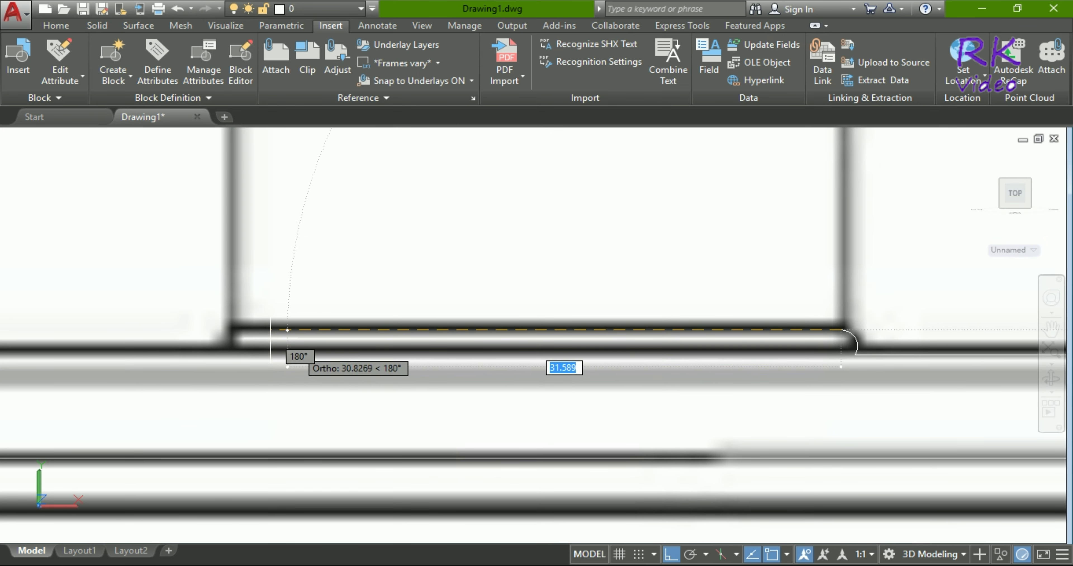
{"action": "left_click", "coordinate": [231, 329]}
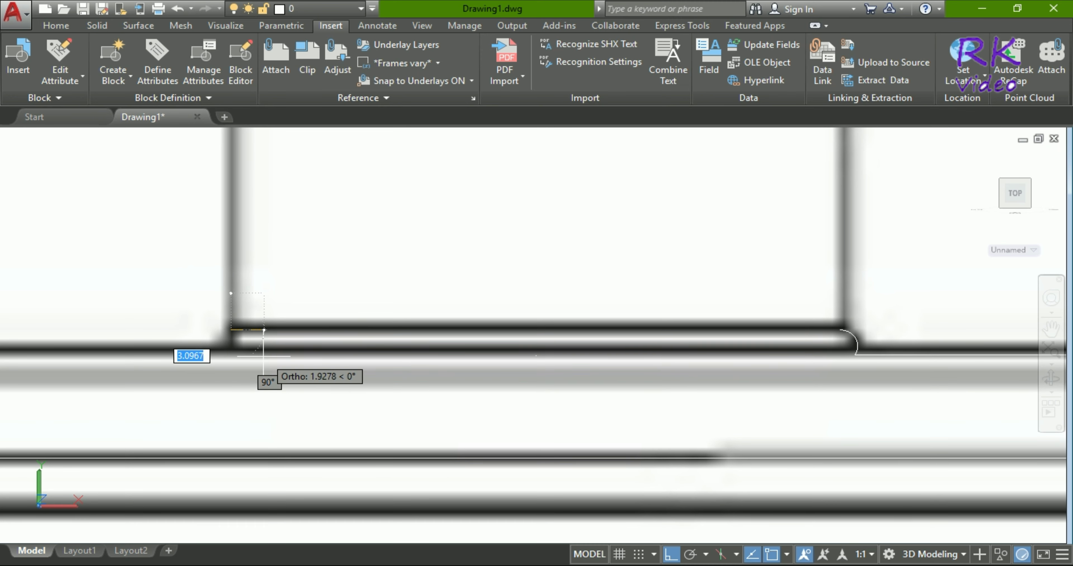
{"action": "key", "text": "Return"}
{"action": "type", "text": "l"}
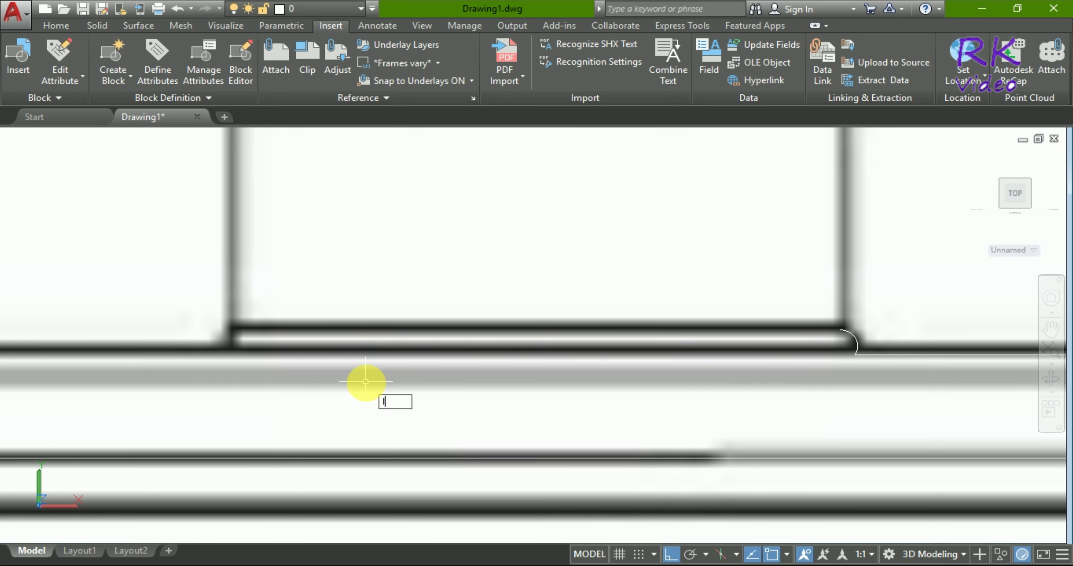
- Draw a line from the arc's end back to the base's left corner
{"action": "key", "text": "Return"}
{"action": "left_click", "coordinate": [840, 345]}
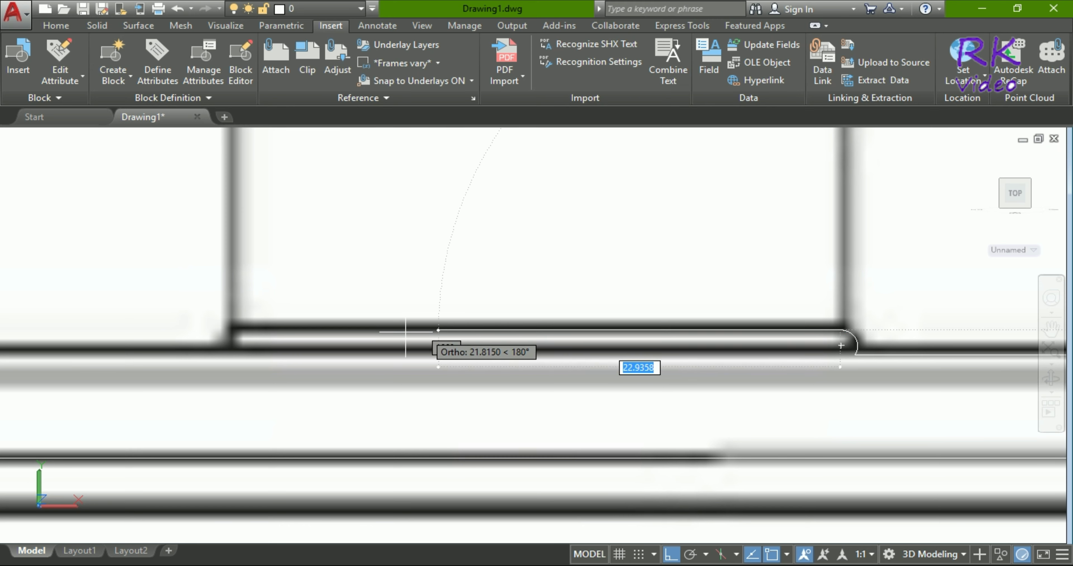
{"action": "left_click", "coordinate": [229, 329]}
- End the previous line and start a new one at the stem corner, running it up the stem to the body
{"action": "key", "text": "Return"}
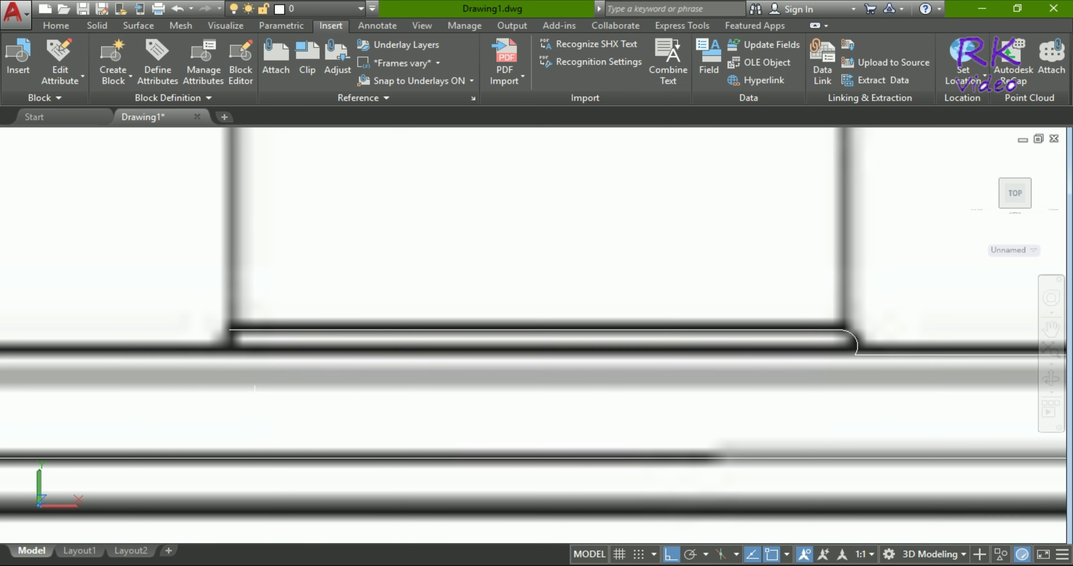
{"action": "scroll", "coordinate": [273, 425], "scroll_direction": "down", "scroll_amount": 2}
{"action": "key", "text": "Return"}
{"action": "scroll", "coordinate": [635, 362], "scroll_direction": "up", "scroll_amount": 2}
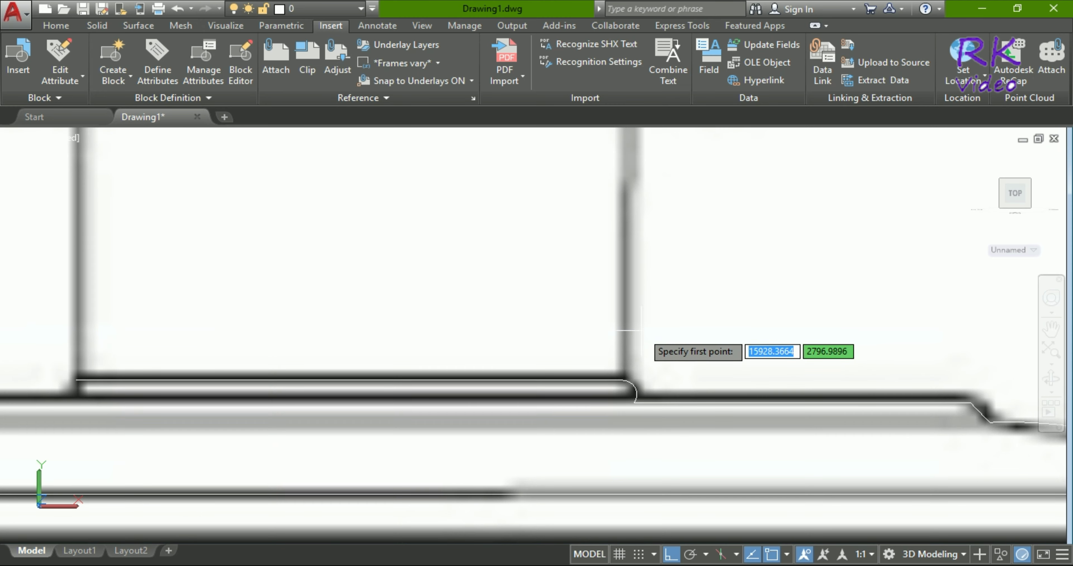
{"action": "left_click", "coordinate": [621, 380]}
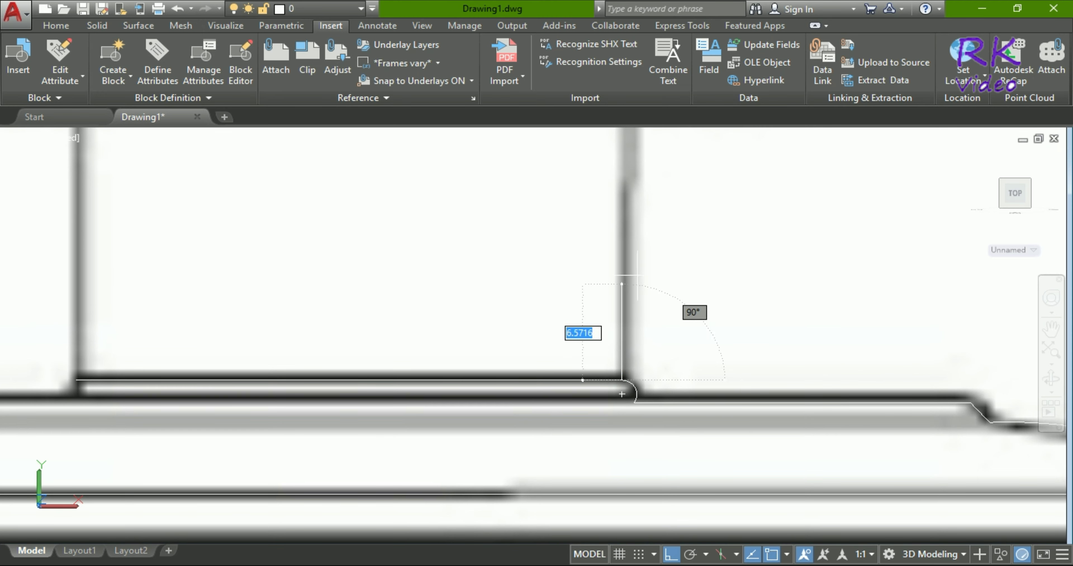
{"action": "scroll", "coordinate": [625, 385], "scroll_direction": "down", "scroll_amount": 2}
{"action": "scroll", "coordinate": [616, 366], "scroll_direction": "up", "scroll_amount": 1}
{"action": "scroll", "coordinate": [611, 328], "scroll_direction": "up", "scroll_amount": 2}
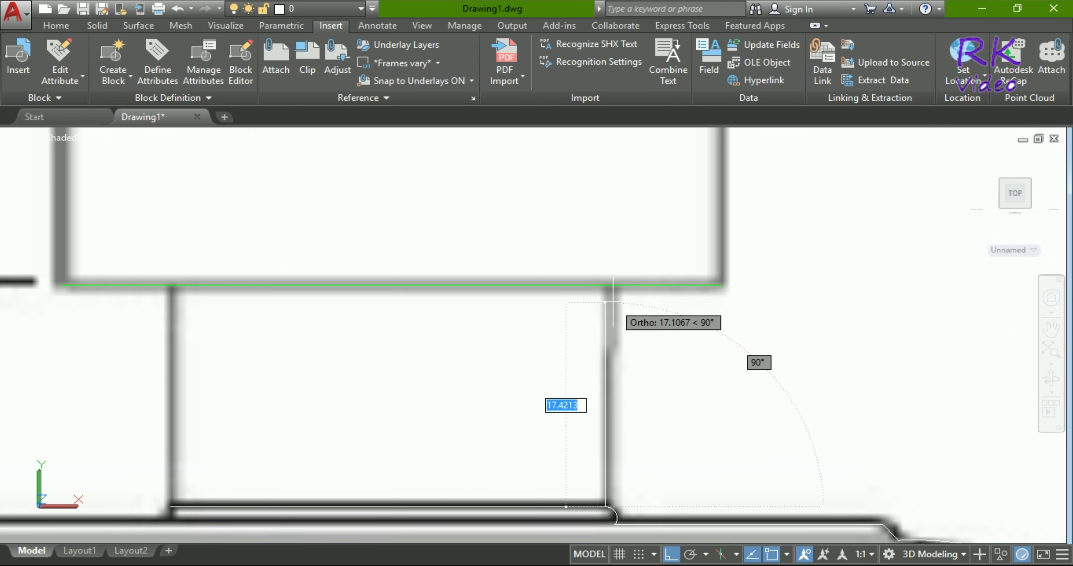
{"action": "left_click", "coordinate": [604, 285]}
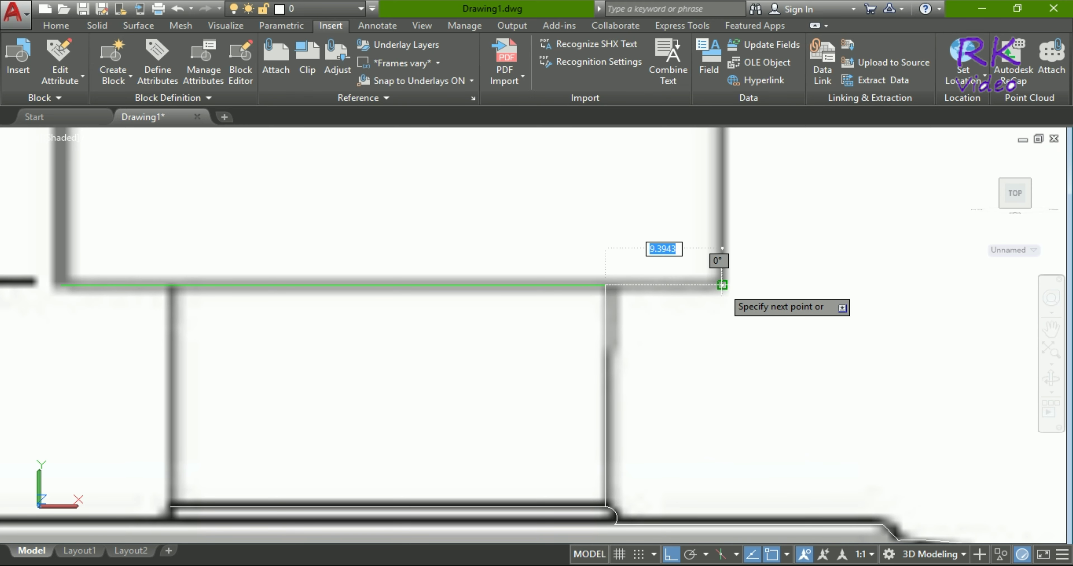
- Continue the line along the body's bottom edge, up its right side and left across its top
{"action": "left_click", "coordinate": [722, 285]}
{"action": "scroll", "coordinate": [703, 432], "scroll_direction": "down", "scroll_amount": 3}
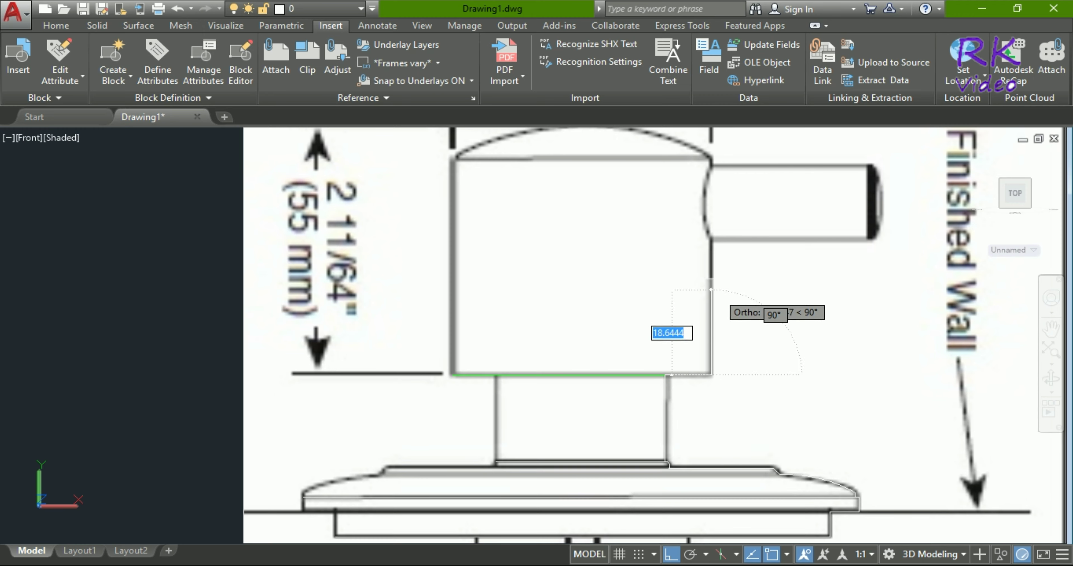
{"action": "scroll", "coordinate": [711, 289], "scroll_direction": "up", "scroll_amount": 2}
{"action": "scroll", "coordinate": [625, 466], "scroll_direction": "down", "scroll_amount": 1}
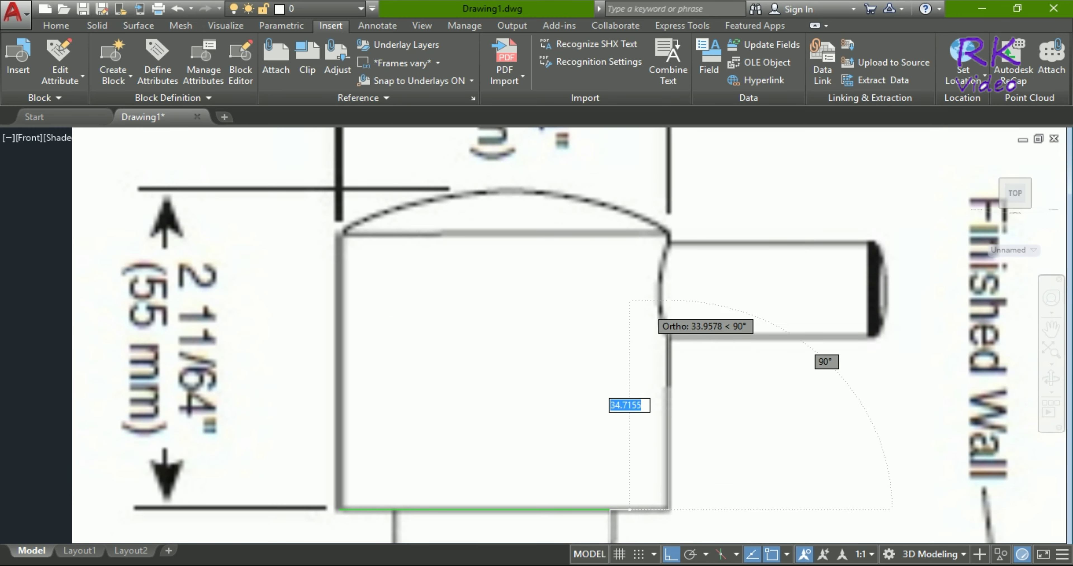
{"action": "scroll", "coordinate": [654, 308], "scroll_direction": "up", "scroll_amount": 2}
{"action": "scroll", "coordinate": [687, 166], "scroll_direction": "up", "scroll_amount": 4}
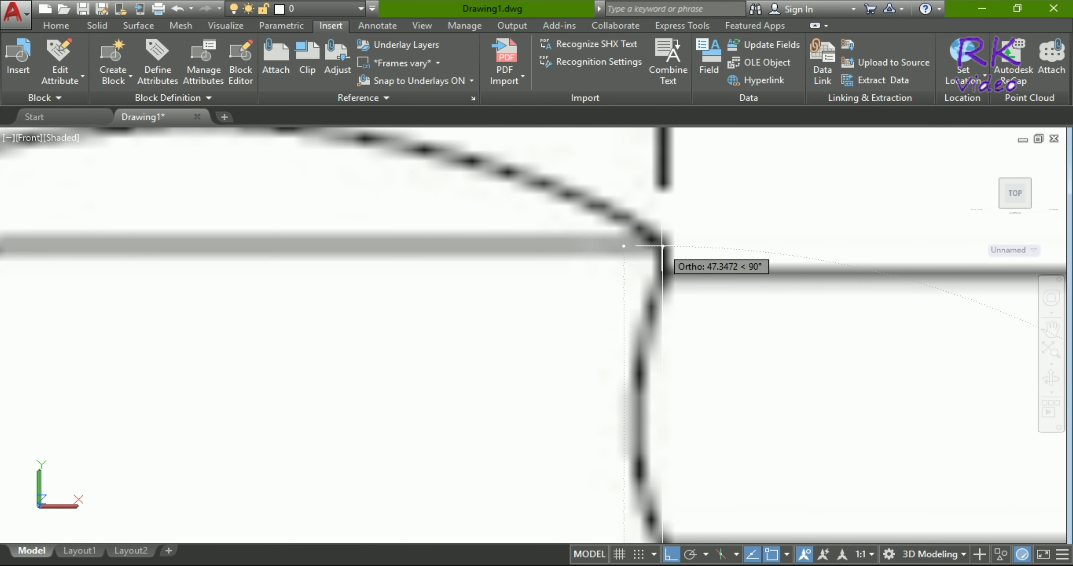
{"action": "left_click", "coordinate": [662, 246]}
{"action": "scroll", "coordinate": [653, 249], "scroll_direction": "down", "scroll_amount": 2}
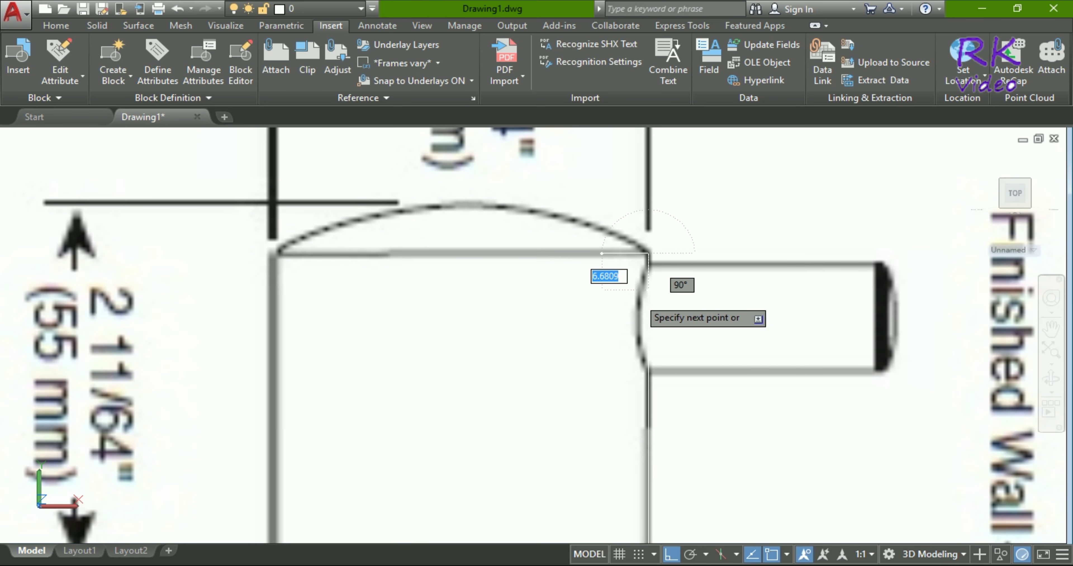
{"action": "left_click", "coordinate": [274, 252]}
{"action": "type", "text": "arc"}
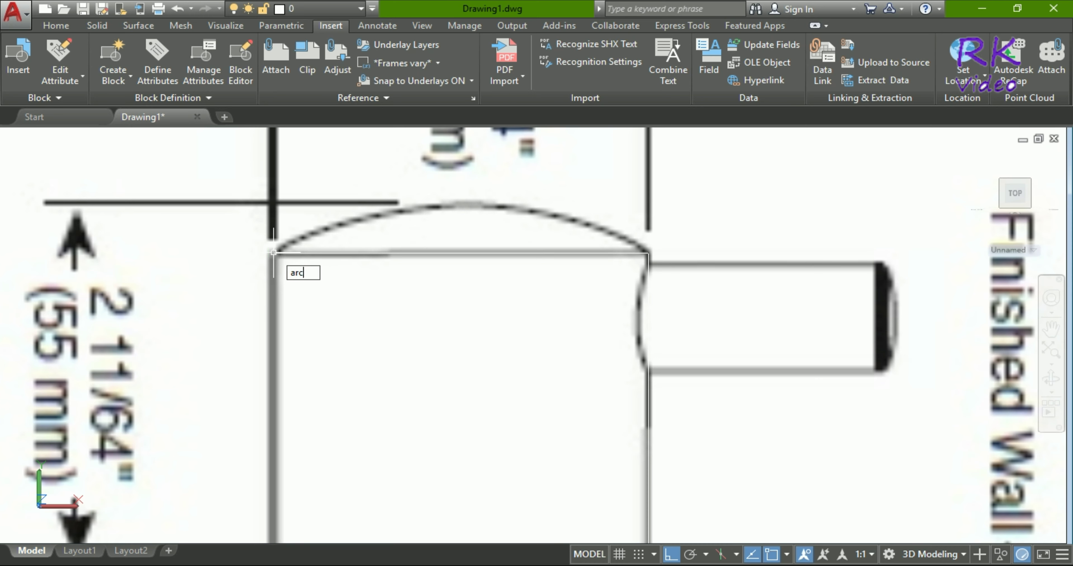
- After cancelling a false start, draw a three-point arc over the body's dome between its top corners
{"action": "key", "text": "Return"}
{"action": "left_click", "coordinate": [274, 253]}
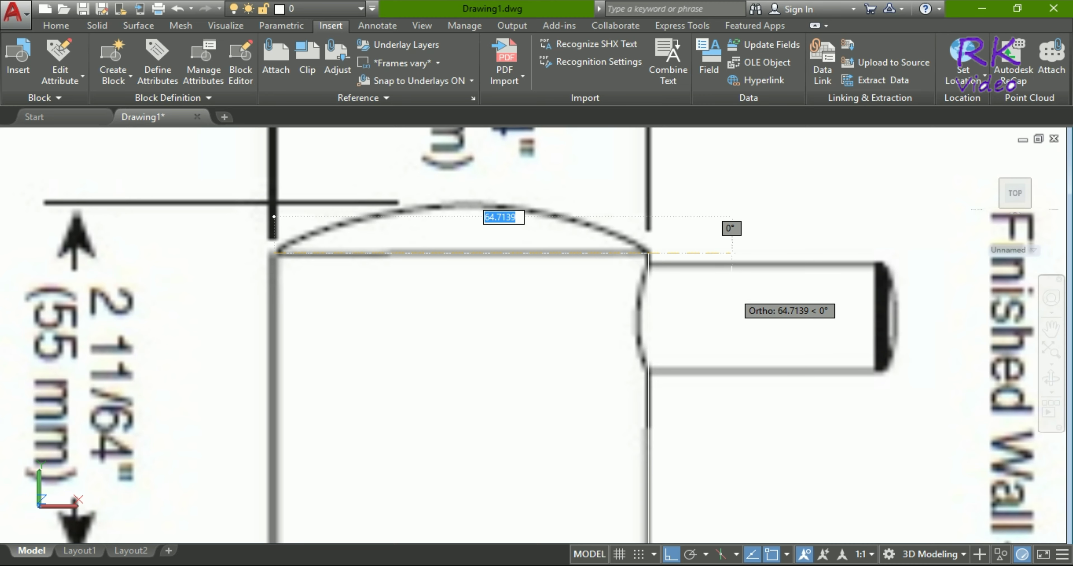
{"action": "key", "text": "F8"}
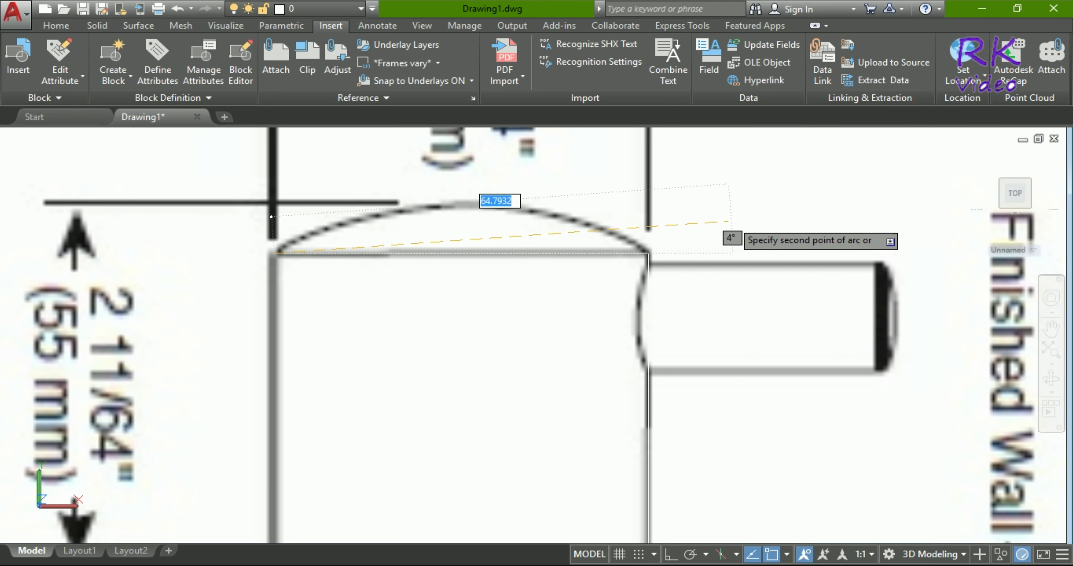
{"action": "scroll", "coordinate": [493, 329], "scroll_direction": "down", "scroll_amount": 4}
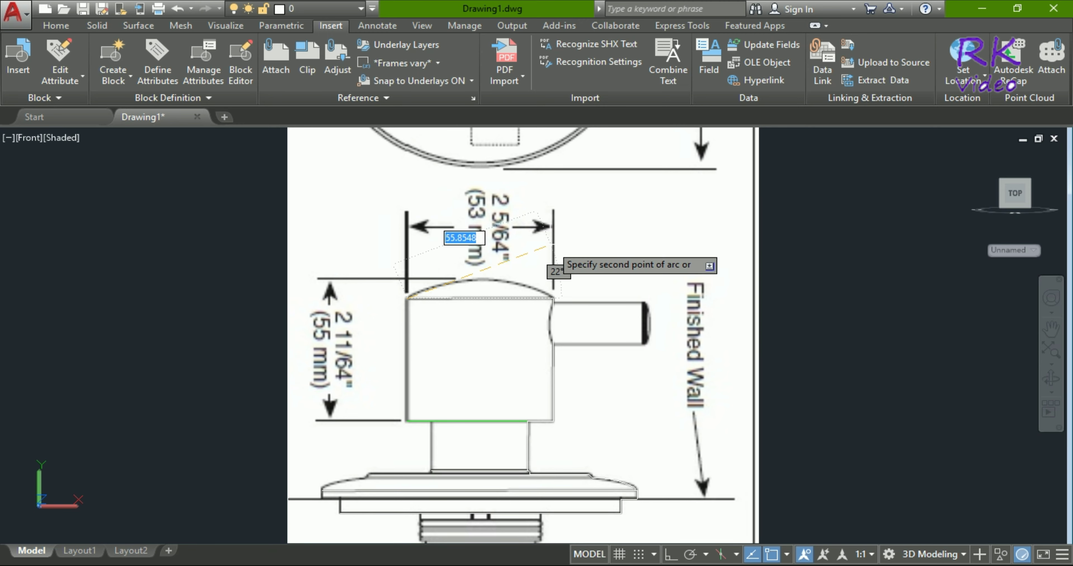
{"action": "scroll", "coordinate": [515, 285], "scroll_direction": "up", "scroll_amount": 1}
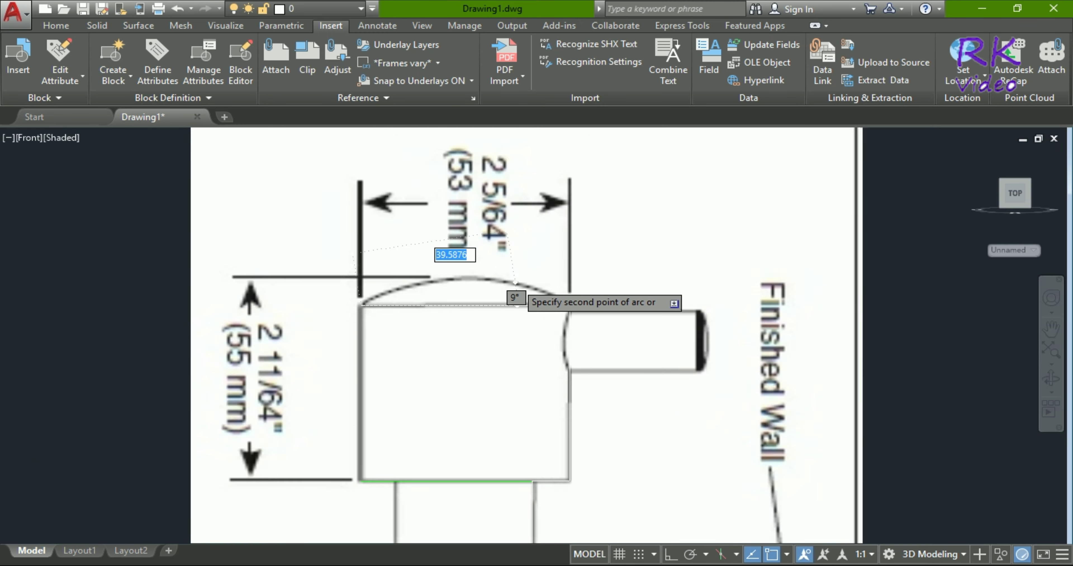
{"action": "scroll", "coordinate": [515, 291], "scroll_direction": "up", "scroll_amount": 2}
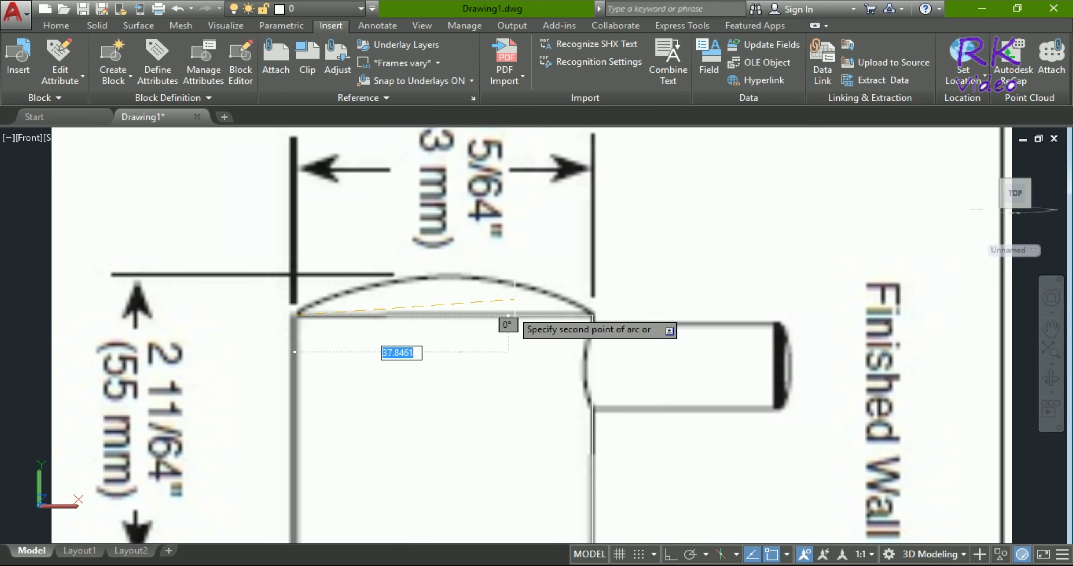
{"action": "key", "text": "Escape"}
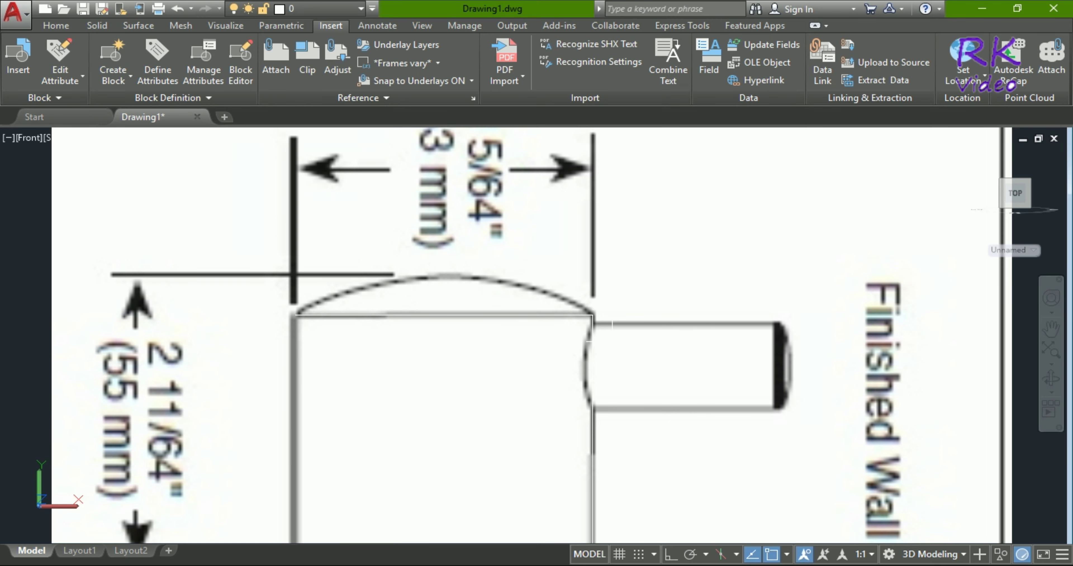
{"action": "key", "text": "Return"}
{"action": "left_click", "coordinate": [591, 316]}
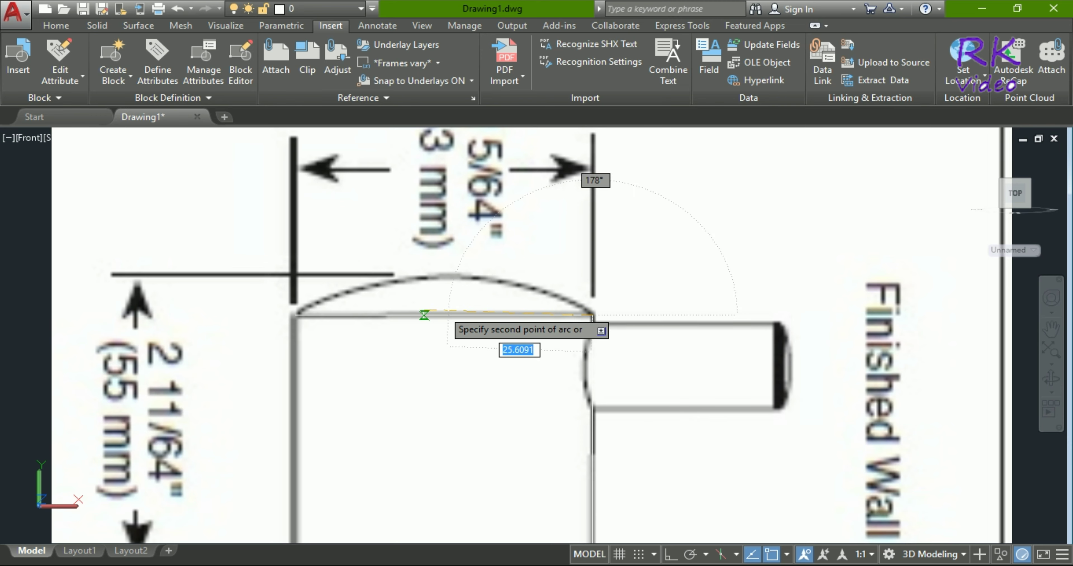
{"action": "left_click", "coordinate": [295, 316]}
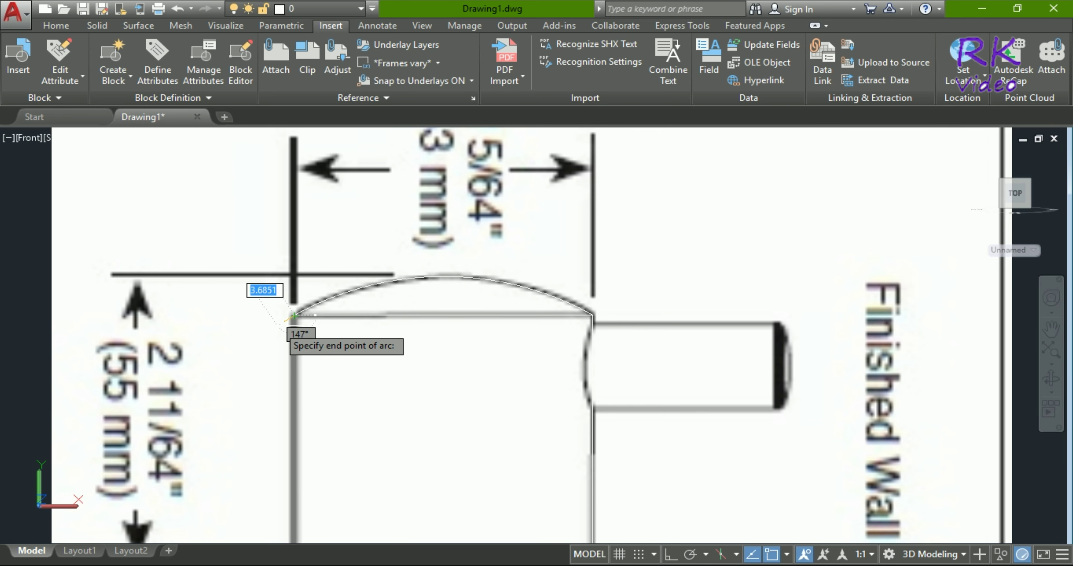
{"action": "left_click", "coordinate": [294, 315]}
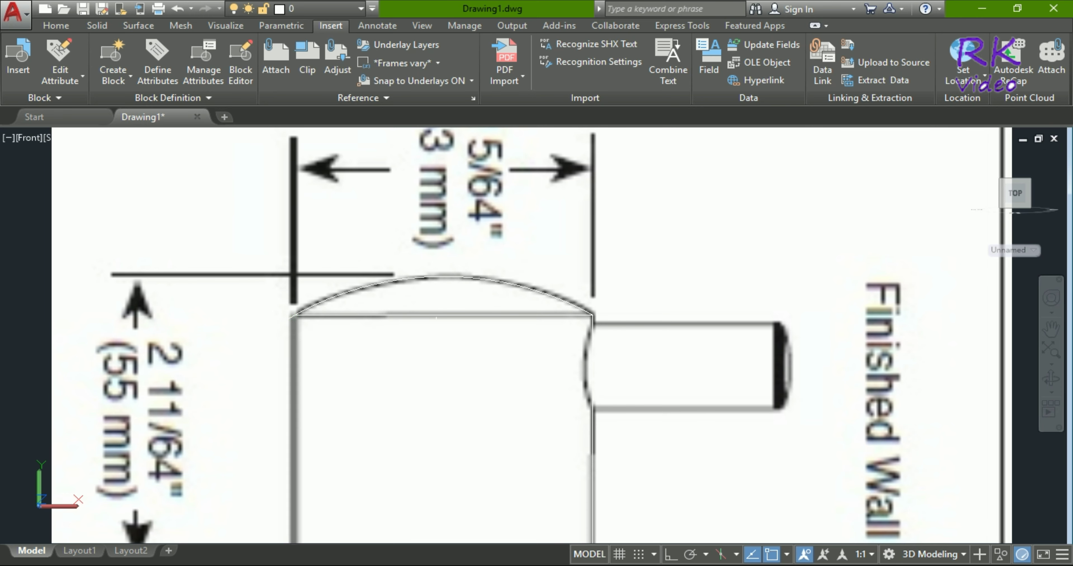
{"action": "scroll", "coordinate": [475, 470], "scroll_direction": "down", "scroll_amount": 3}
{"action": "scroll", "coordinate": [741, 521], "scroll_direction": "up", "scroll_amount": 5}
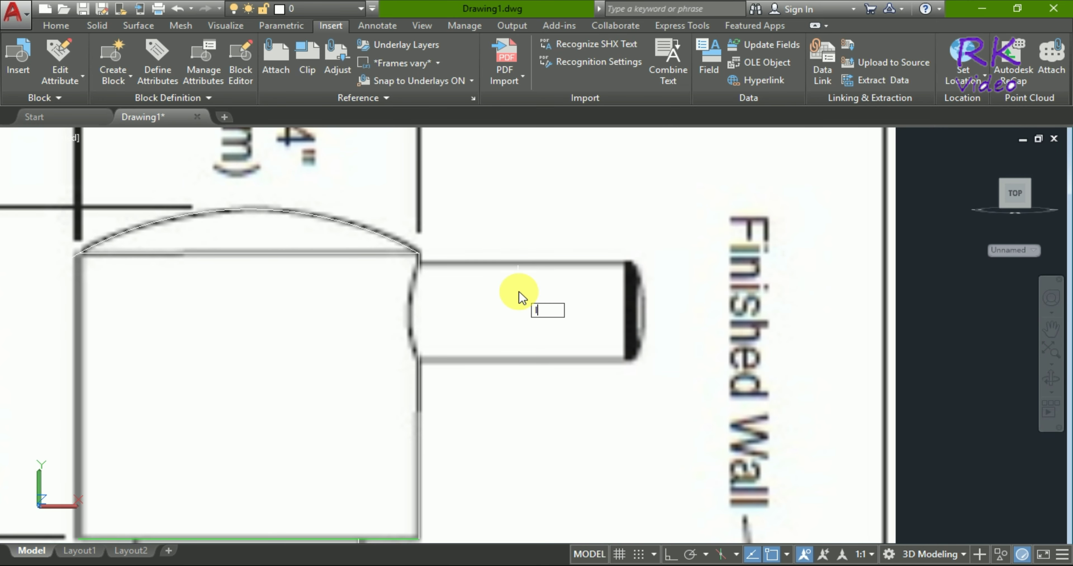
- Trace the outlet's top edge, right end and bottom edge with orthogonal lines, ending at the handle's lower-left corner
{"action": "key", "text": "Return"}
{"action": "scroll", "coordinate": [479, 265], "scroll_direction": "up", "scroll_amount": 2}
{"action": "scroll", "coordinate": [424, 262], "scroll_direction": "up", "scroll_amount": 2}
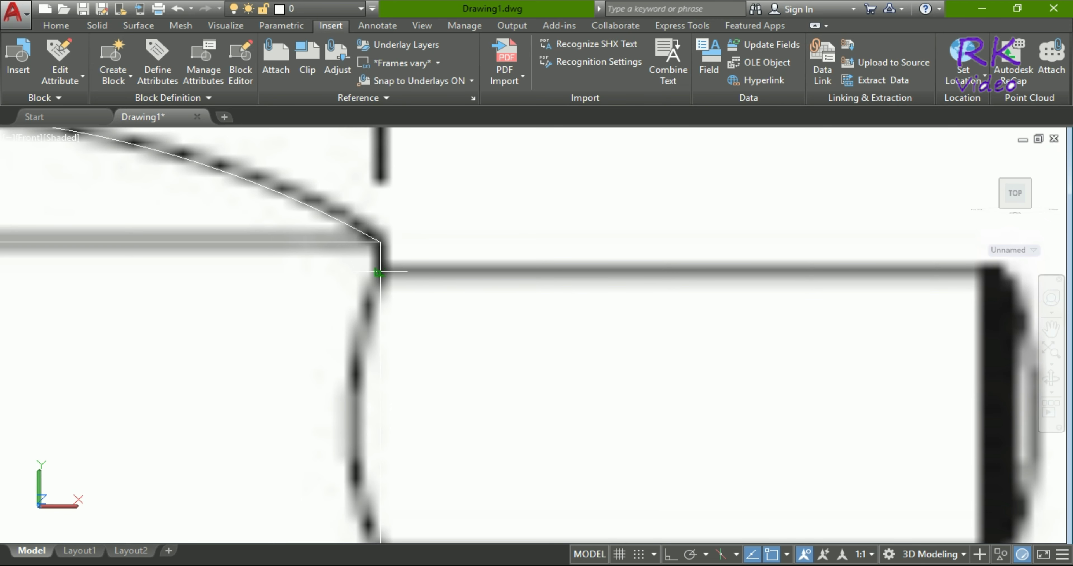
{"action": "left_click", "coordinate": [379, 273]}
{"action": "key", "text": "F8"}
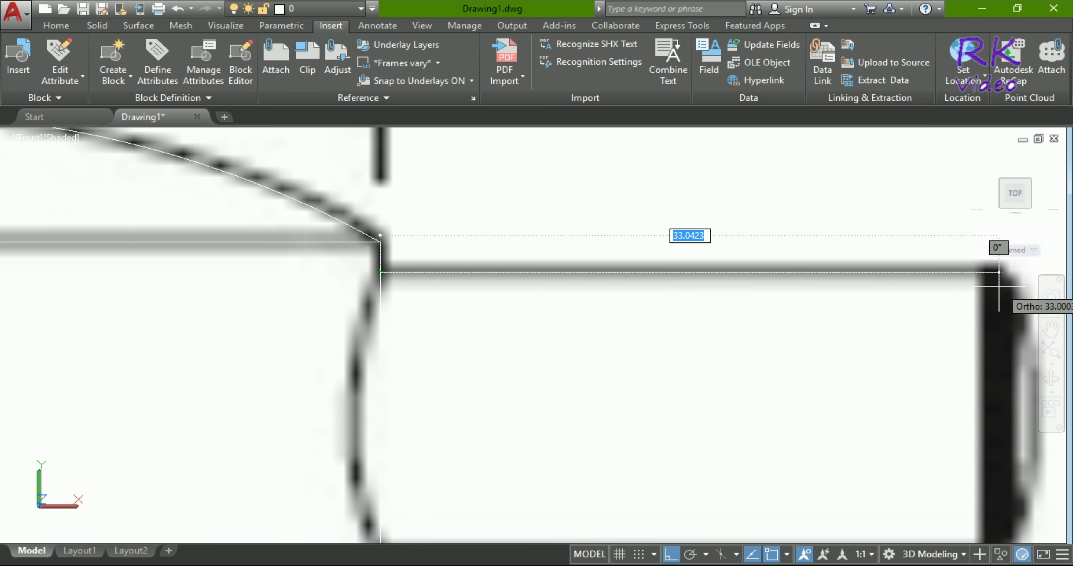
{"action": "scroll", "coordinate": [610, 343], "scroll_direction": "down", "scroll_amount": 2}
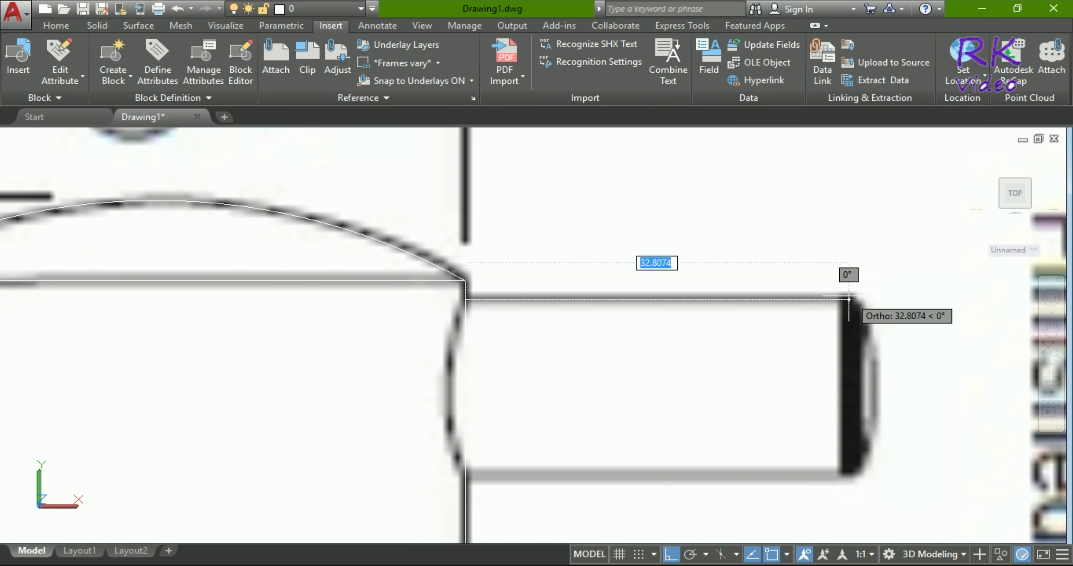
{"action": "left_click", "coordinate": [848, 299]}
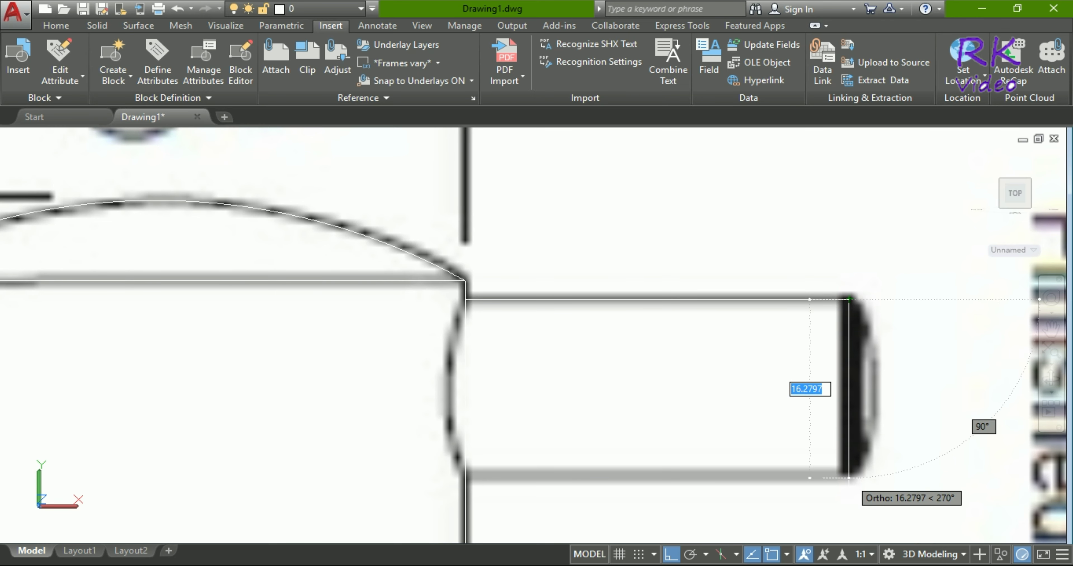
{"action": "left_click", "coordinate": [848, 478]}
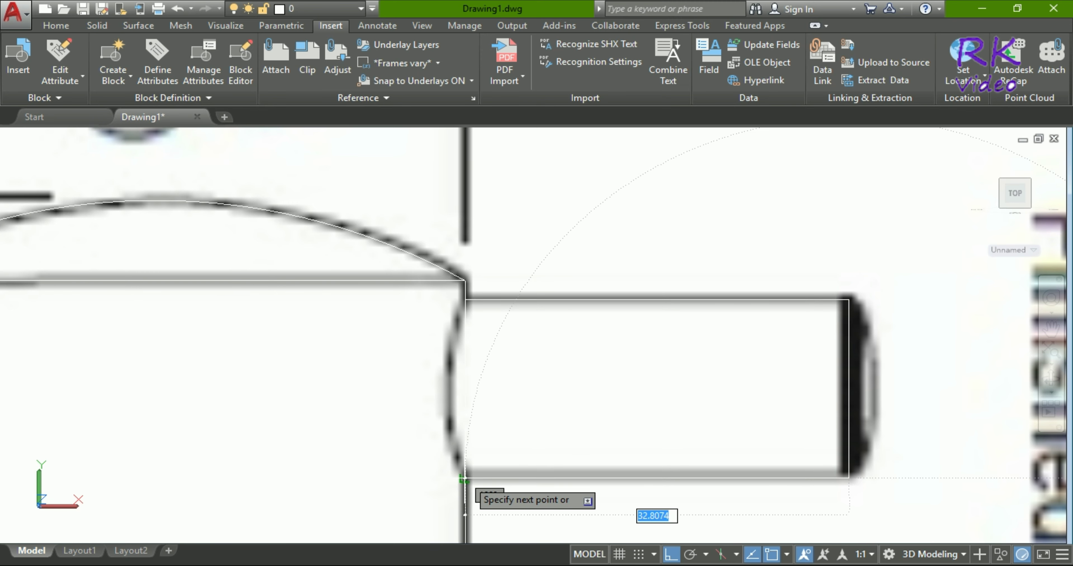
{"action": "left_click", "coordinate": [464, 479]}
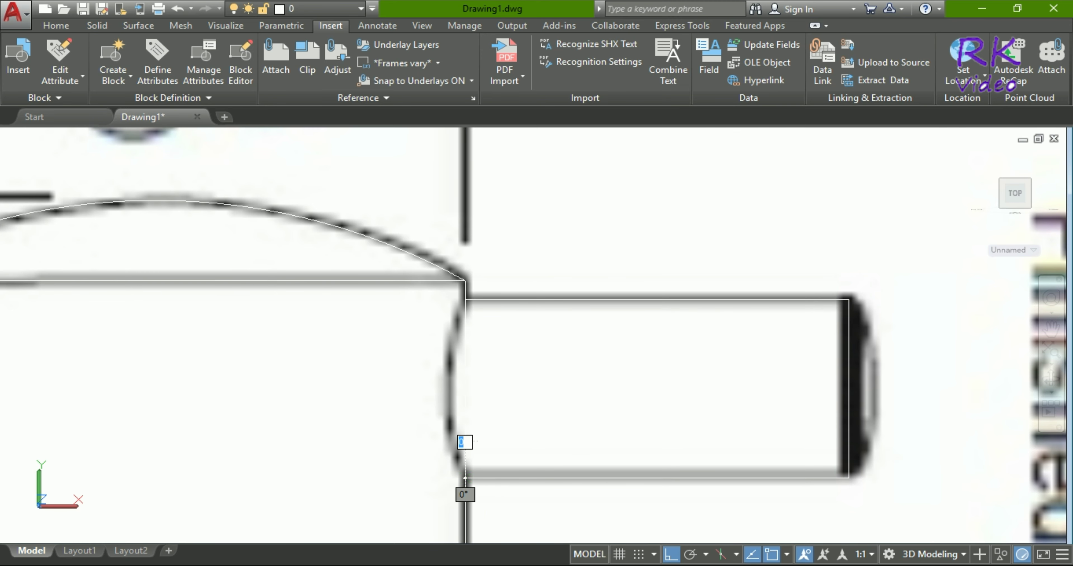
{"action": "type", "text": "arc"}
{"action": "key", "text": "Return"}
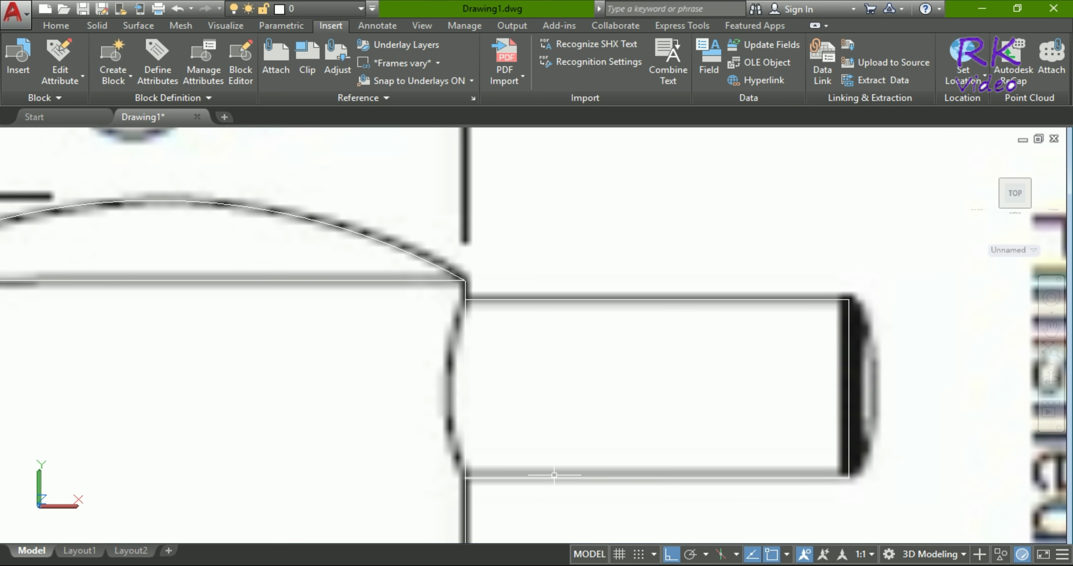
{"action": "type", "text": "arc"}
- Arc the handle's left end from its lower-left to top-left corner, cancelling the unwanted extra arc
{"action": "key", "text": "Return"}
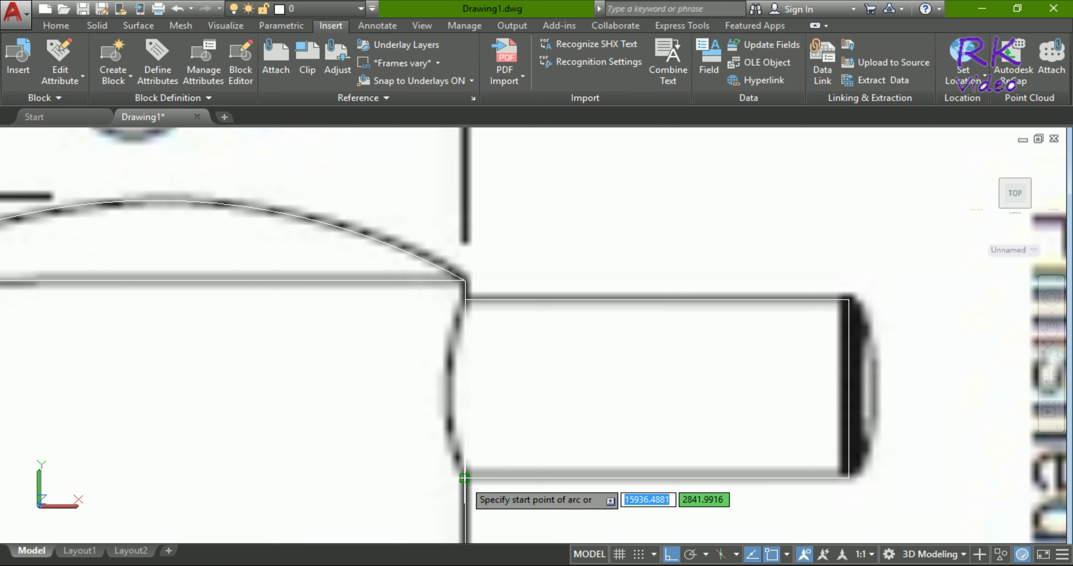
{"action": "left_click", "coordinate": [464, 478]}
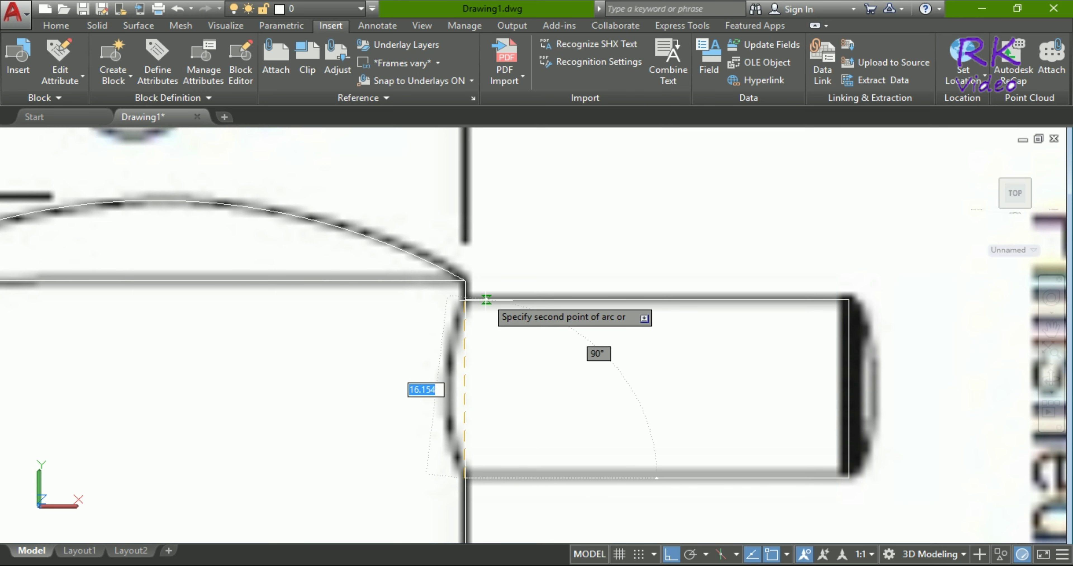
{"action": "left_click", "coordinate": [465, 299]}
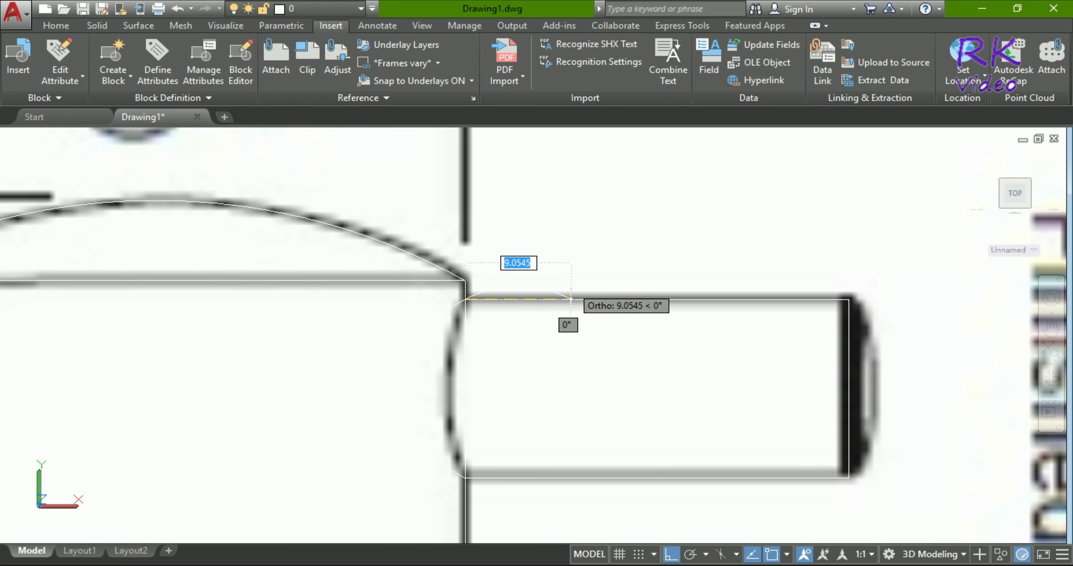
{"action": "left_click", "coordinate": [556, 299]}
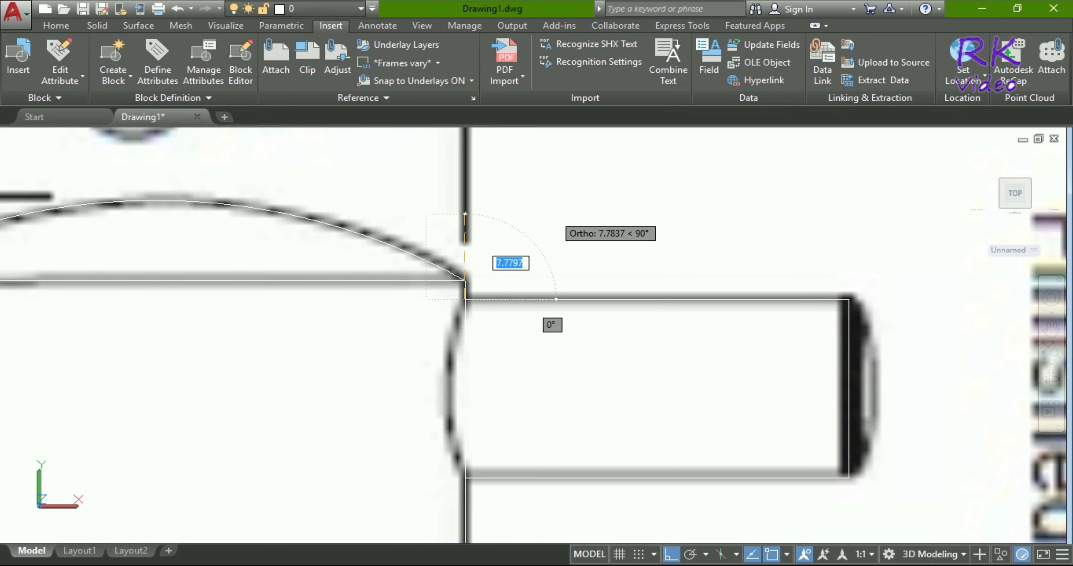
{"action": "key", "text": "F8"}
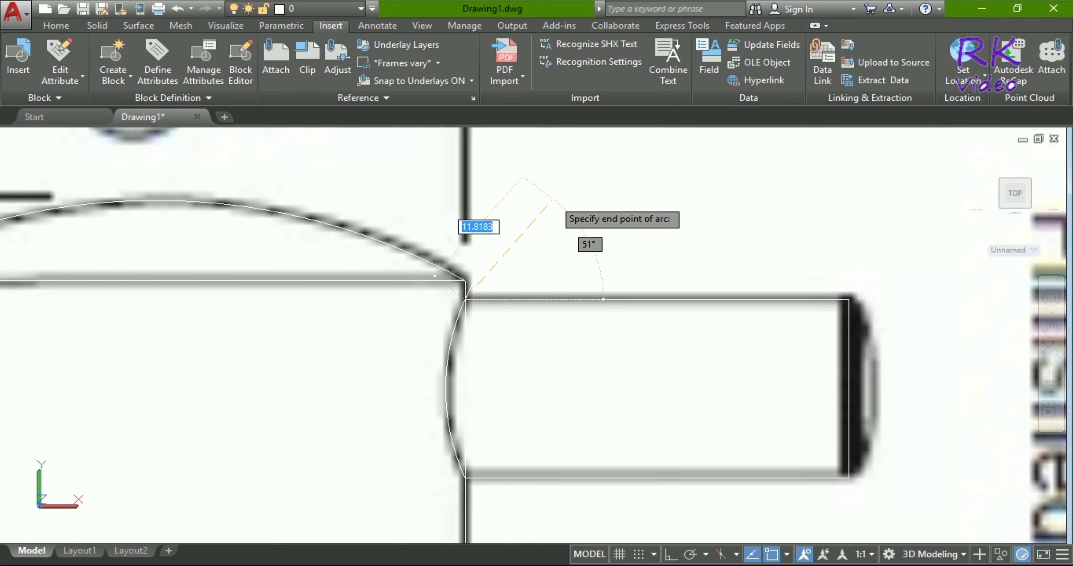
{"action": "key", "text": "Escape"}
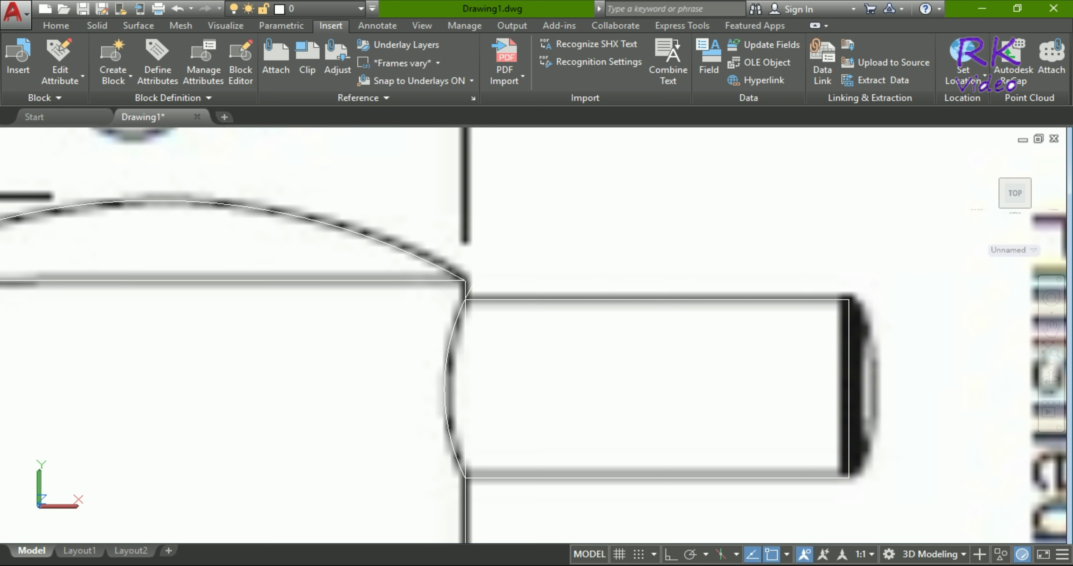
- Cap the handle's right end with a three-point arc from its top-right to bottom-right corner
{"action": "key", "text": "Return"}
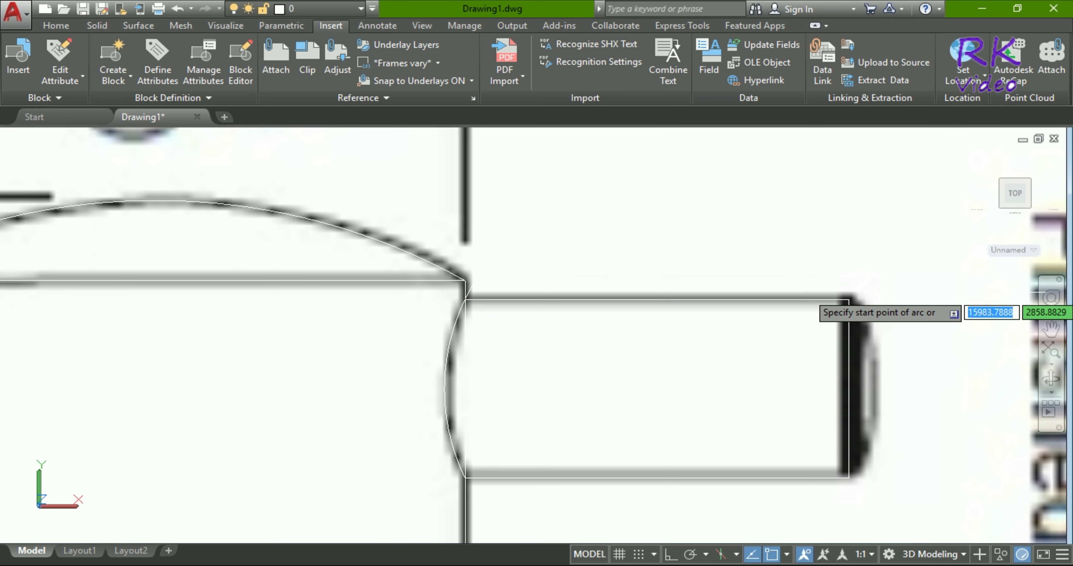
{"action": "scroll", "coordinate": [520, 387], "scroll_direction": "down", "scroll_amount": 1}
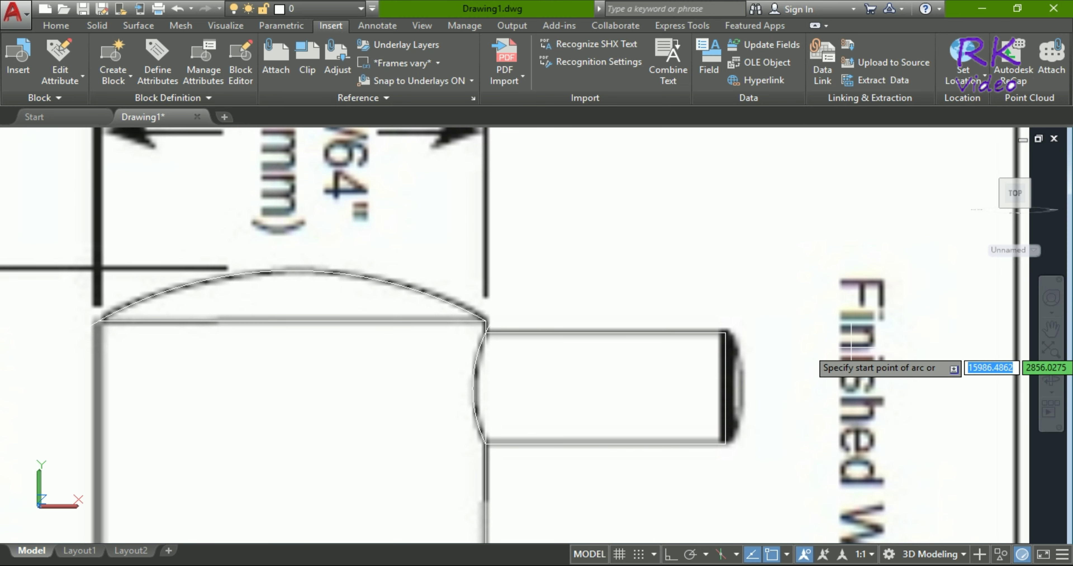
{"action": "left_click", "coordinate": [725, 331]}
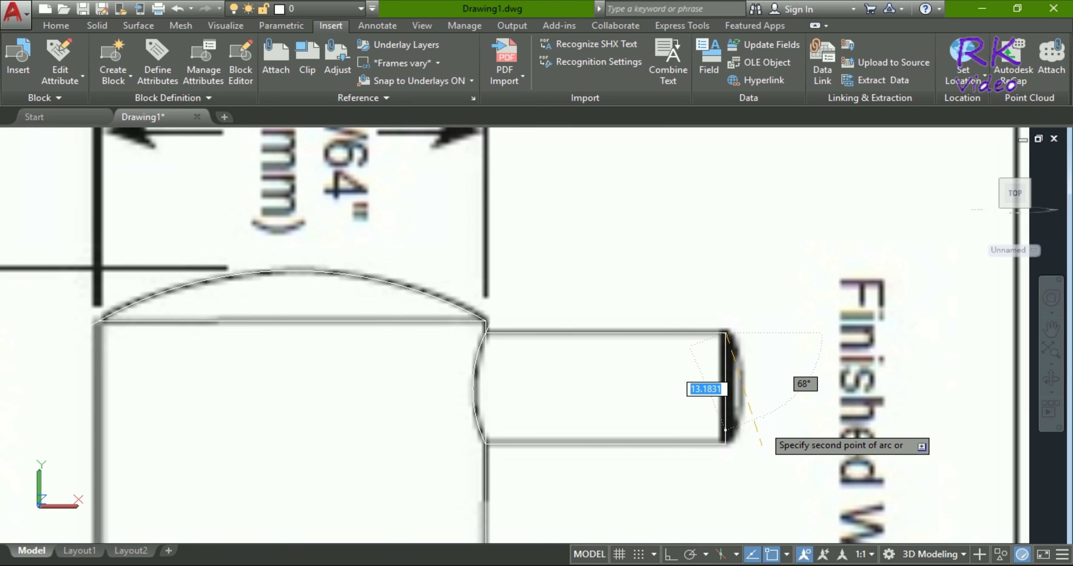
{"action": "scroll", "coordinate": [762, 455], "scroll_direction": "up", "scroll_amount": 2}
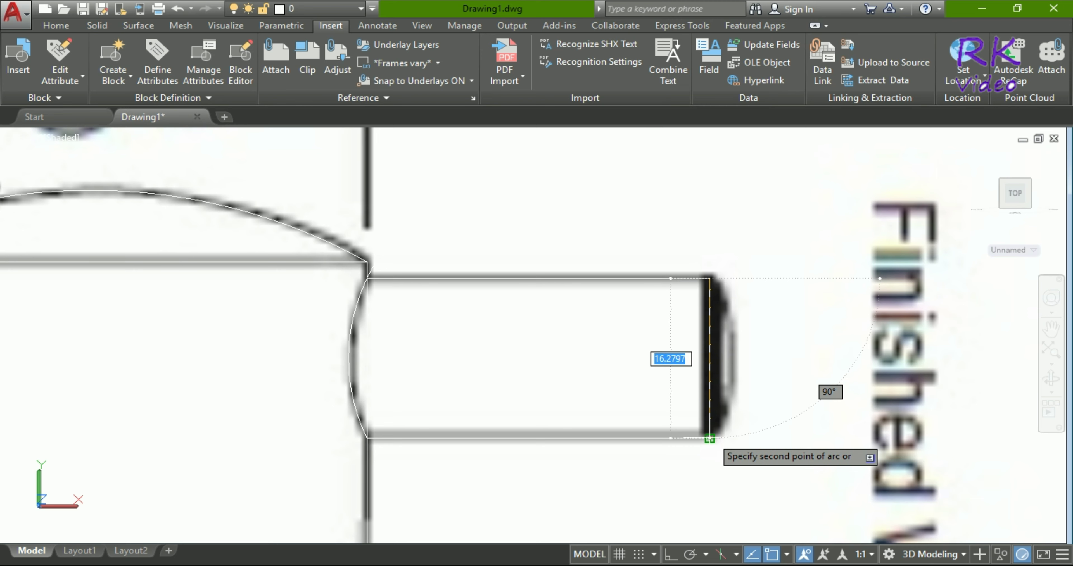
{"action": "left_click", "coordinate": [709, 439]}
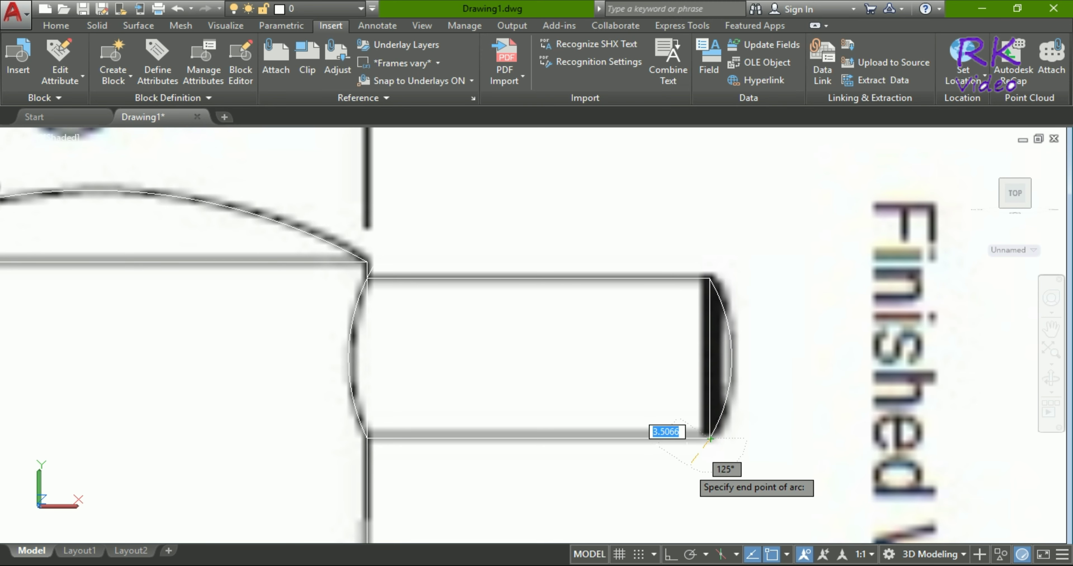
{"action": "left_click", "coordinate": [710, 438]}
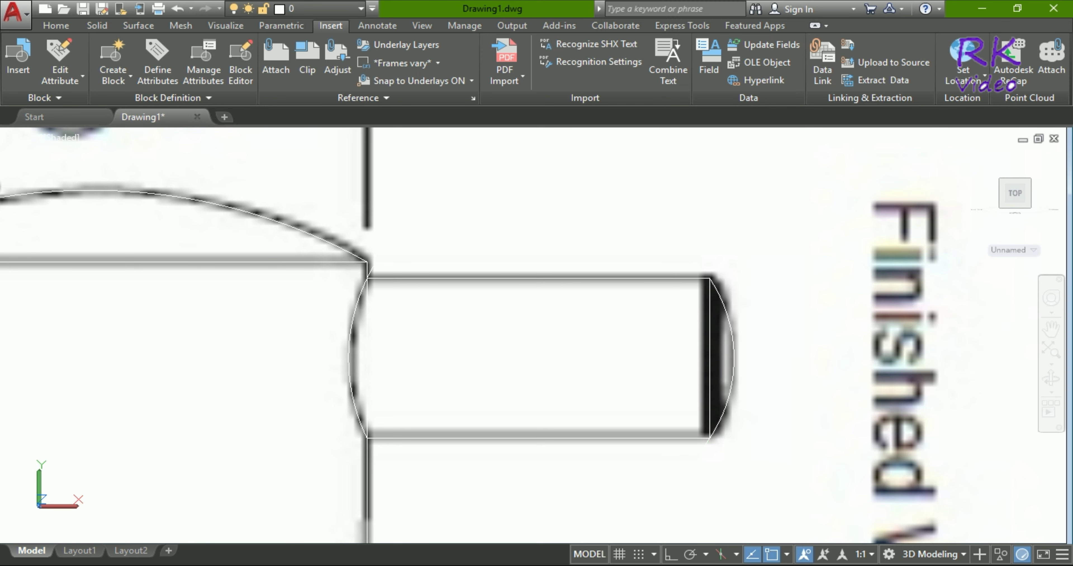
- Draw a line from the right arc's outermost point perpendicular to the left arc
{"action": "type", "text": "l"}
{"action": "key", "text": "Return"}
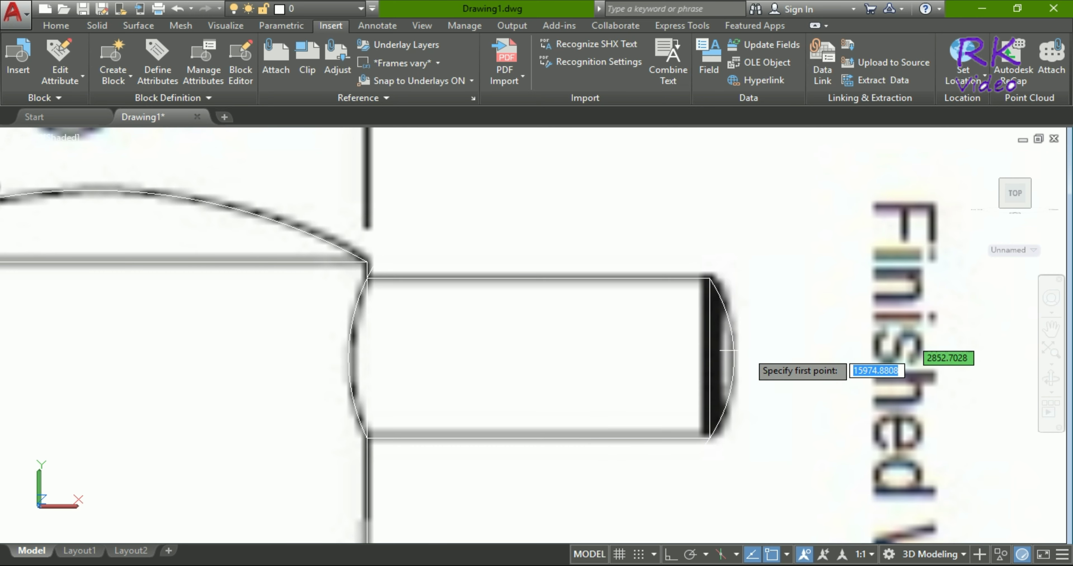
{"action": "left_click", "coordinate": [735, 358]}
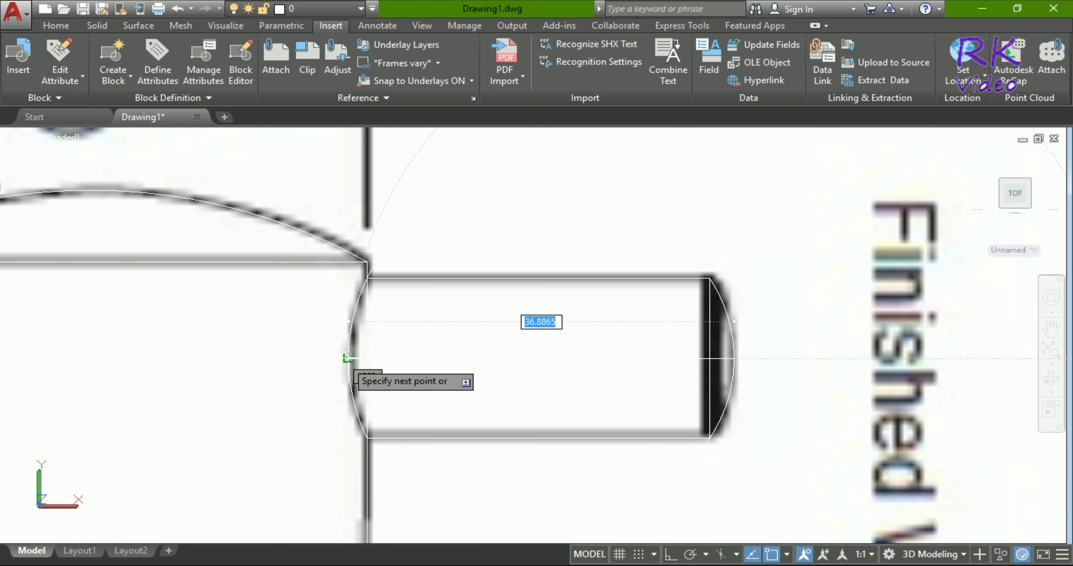
{"action": "left_click", "coordinate": [347, 358]}
{"action": "scroll", "coordinate": [348, 358], "scroll_direction": "down", "scroll_amount": 5}
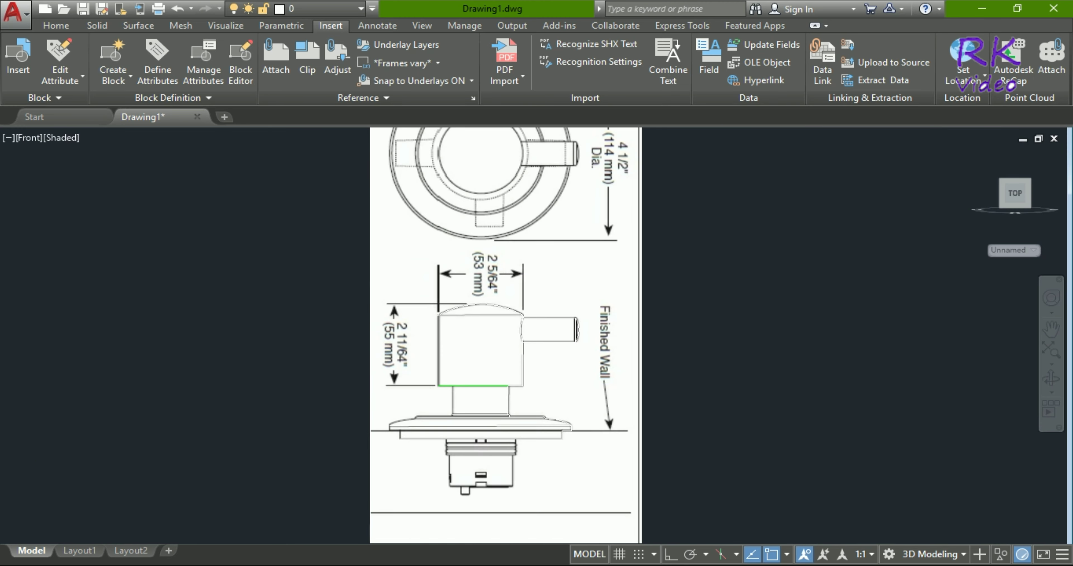
- Window-select the traced faucet outline and copy it horizontally to the right, clear of the reference image
{"action": "left_click", "coordinate": [330, 289]}
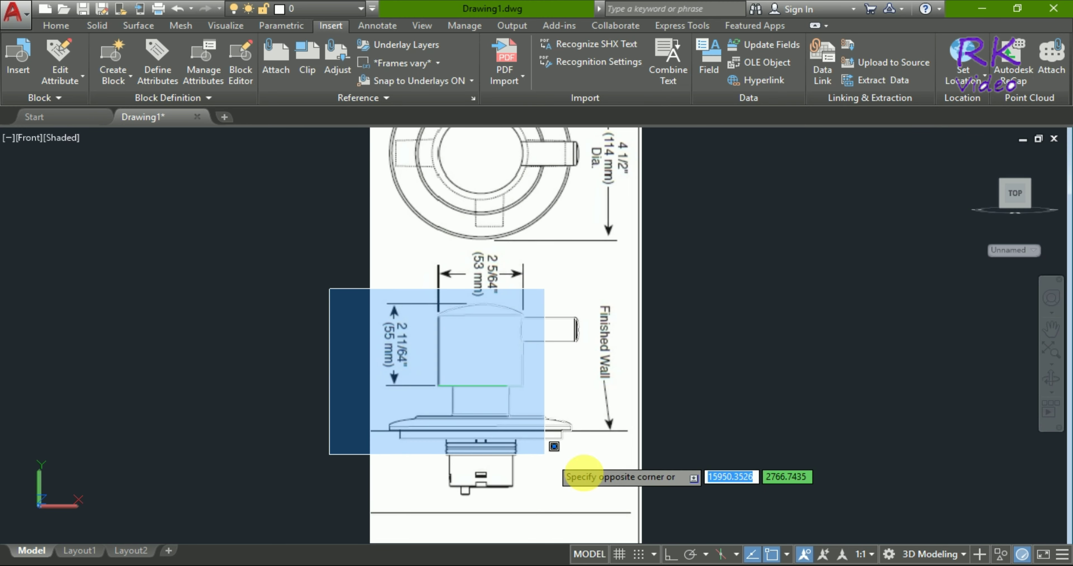
{"action": "left_click", "coordinate": [699, 532]}
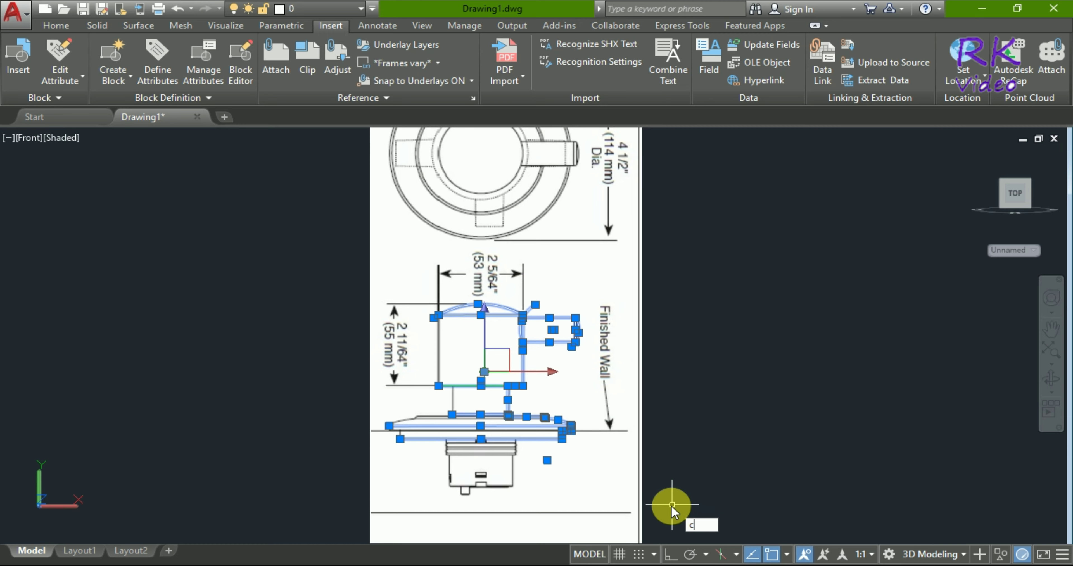
{"action": "type", "text": "o"}
{"action": "key", "text": "Return"}
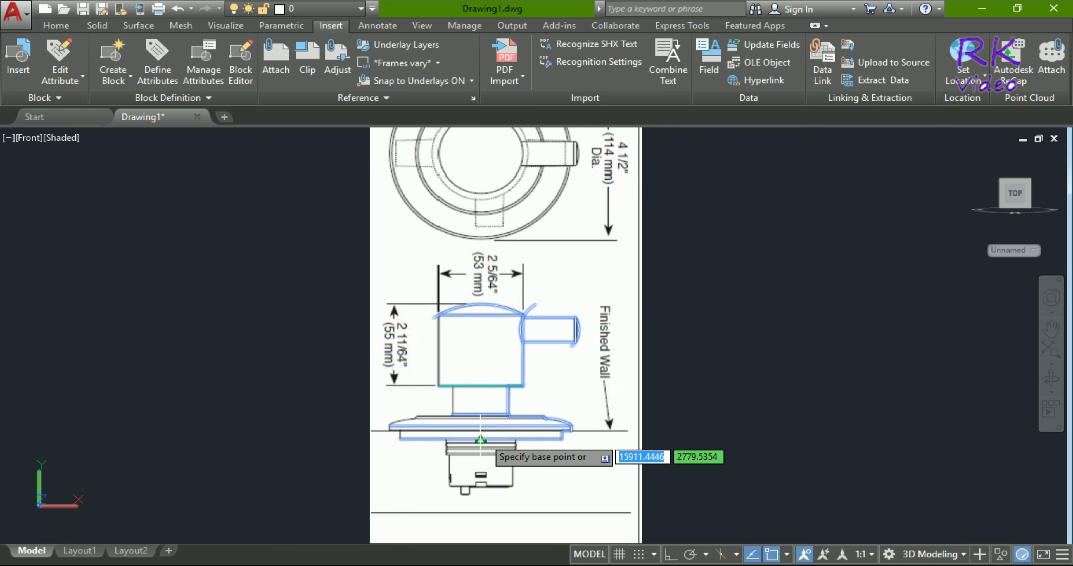
{"action": "left_click", "coordinate": [480, 439]}
{"action": "scroll", "coordinate": [419, 436], "scroll_direction": "down", "scroll_amount": 6}
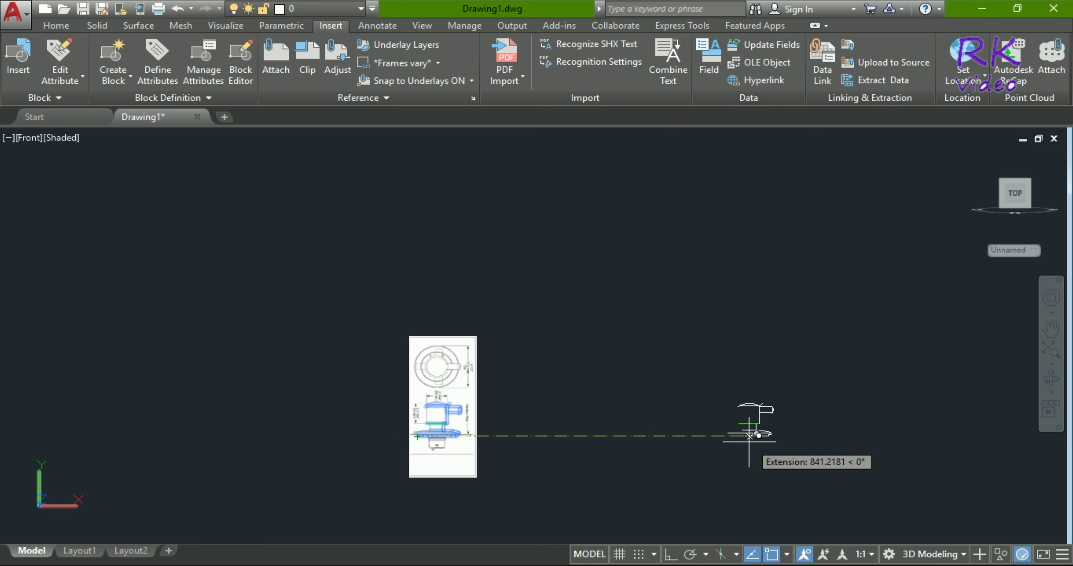
{"action": "scroll", "coordinate": [346, 444], "scroll_direction": "down", "scroll_amount": 3}
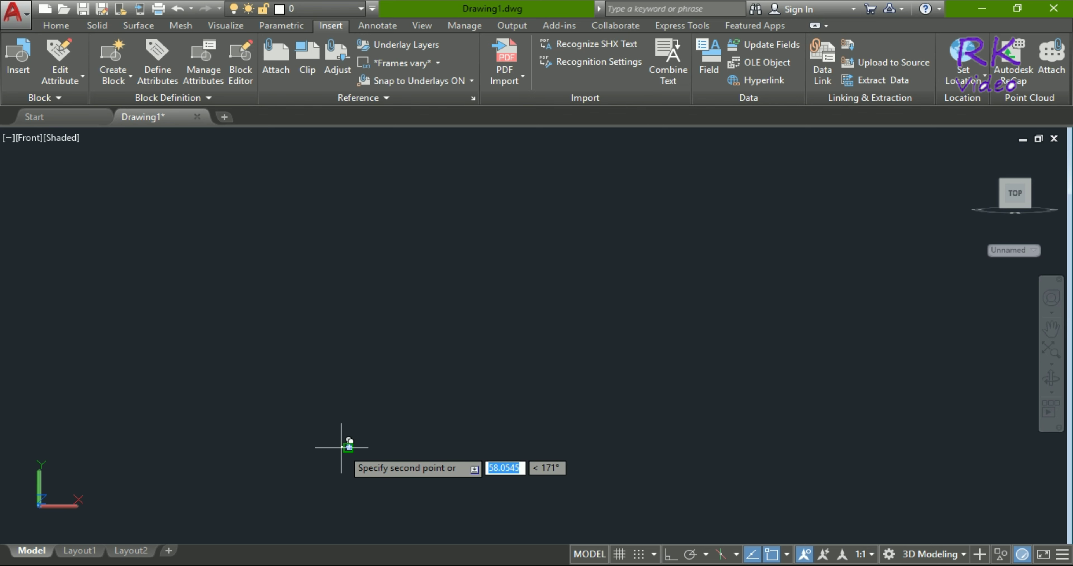
{"action": "key", "text": "F8"}
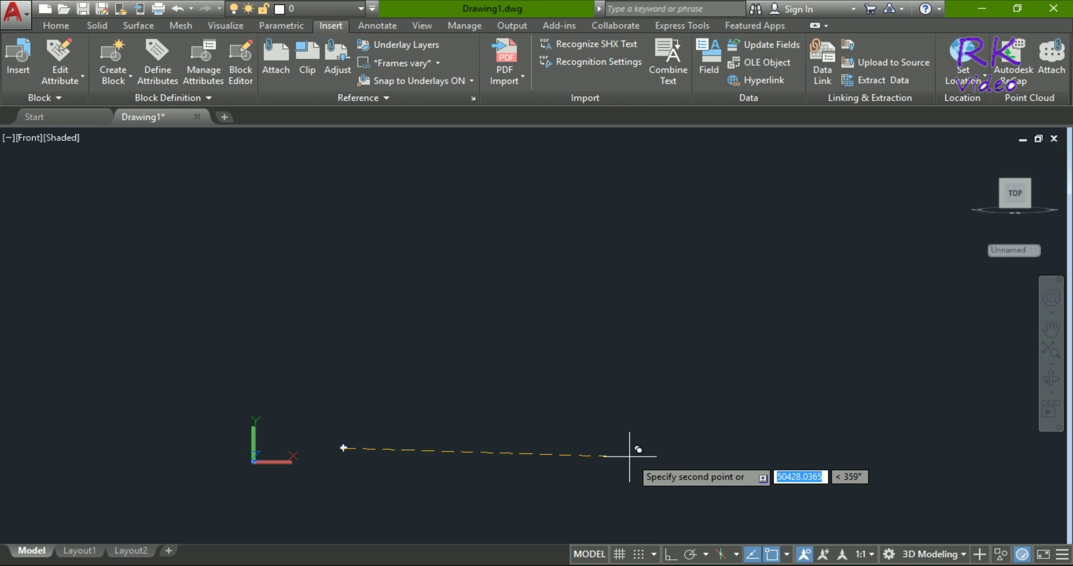
{"action": "left_click", "coordinate": [594, 447]}
{"action": "key", "text": "Return"}
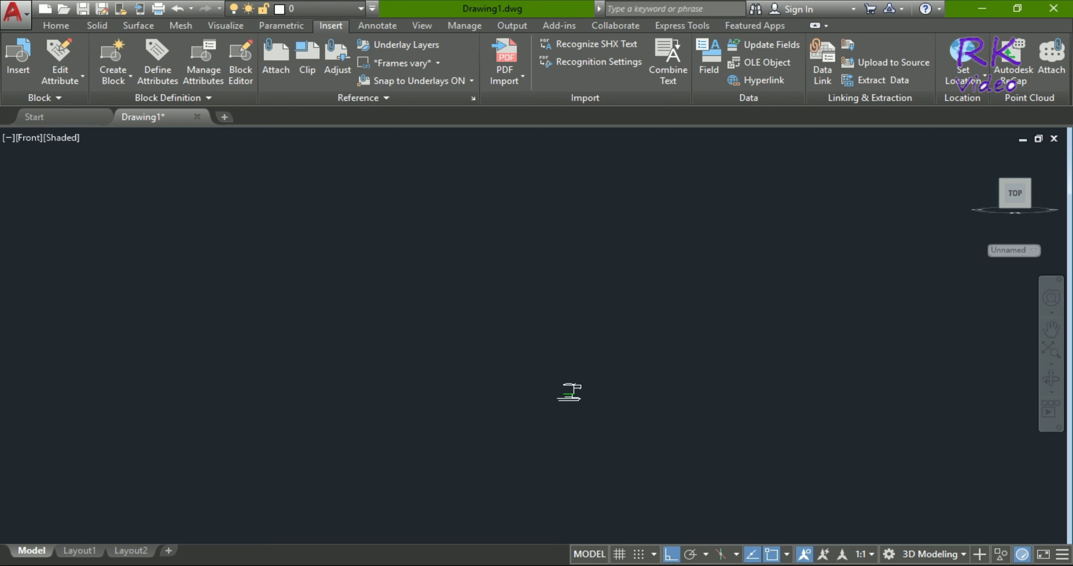
{"action": "scroll", "coordinate": [588, 385], "scroll_direction": "up", "scroll_amount": 2}
{"action": "scroll", "coordinate": [545, 384], "scroll_direction": "up", "scroll_amount": 3}
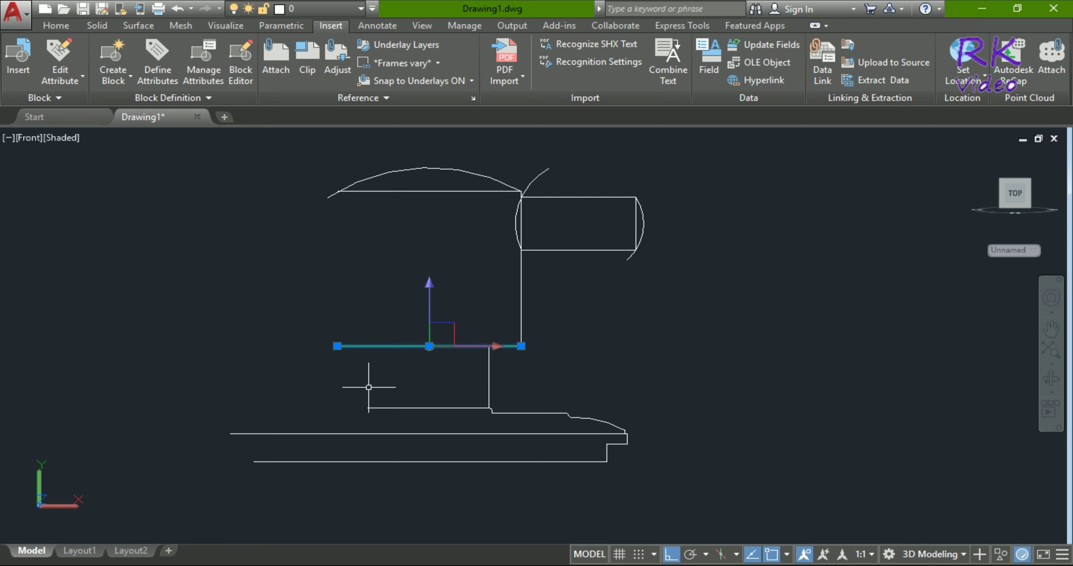
- Delete the selected horizontal line and draw a vertical axis from the top arc's midpoint to below the base
{"action": "key", "text": "Delete"}
{"action": "type", "text": "l"}
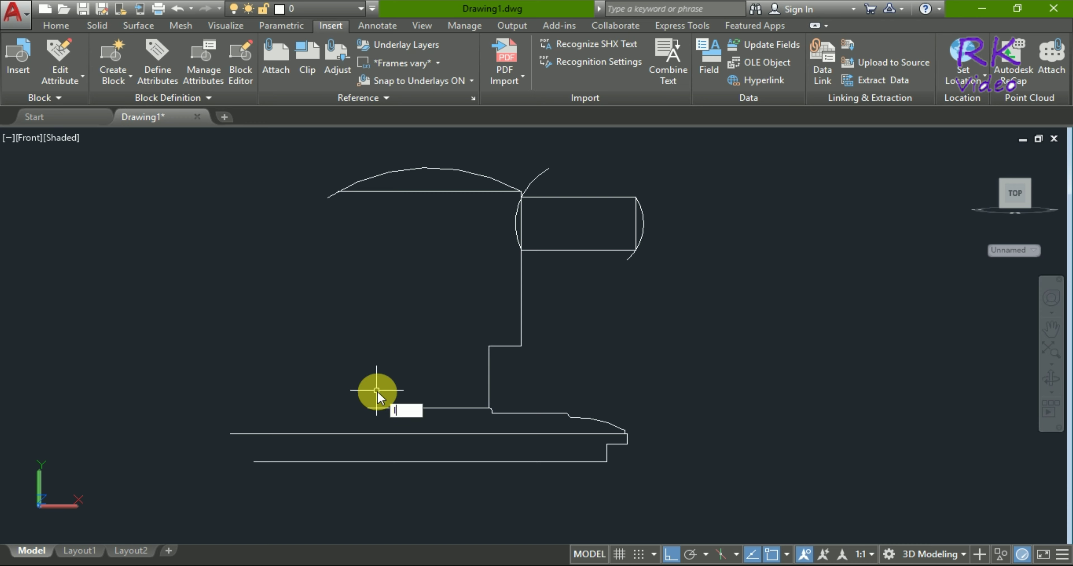
{"action": "key", "text": "Return"}
{"action": "left_click", "coordinate": [428, 191]}
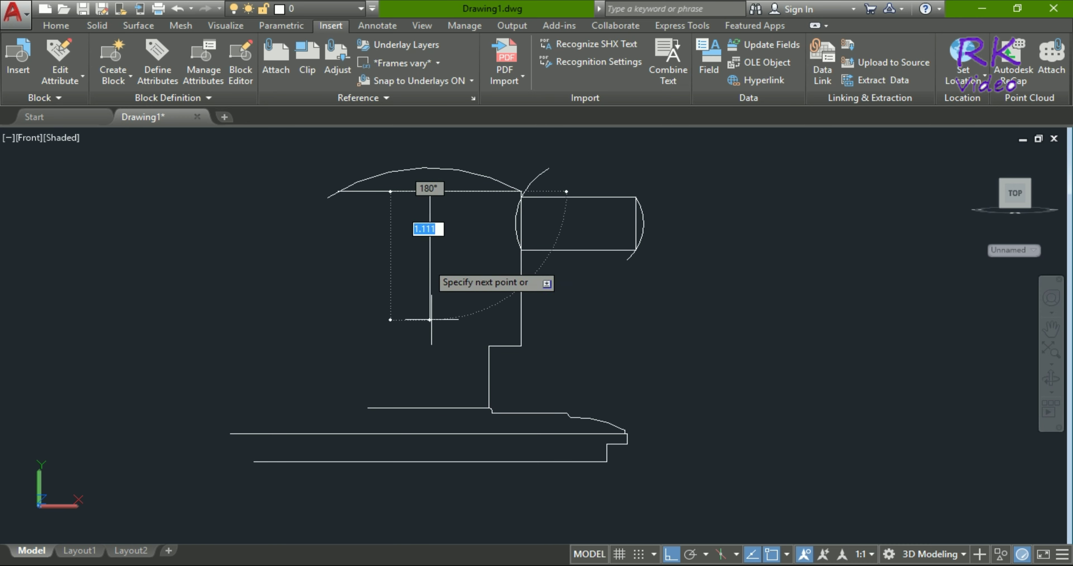
{"action": "left_click", "coordinate": [443, 512]}
{"action": "key", "text": "Return"}
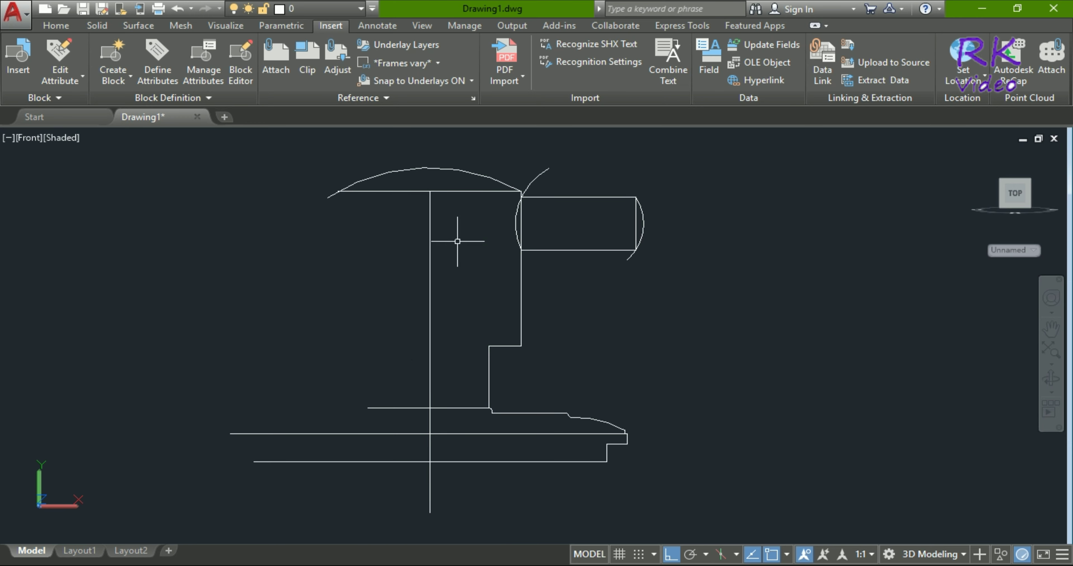
- Drag the axis line's top grip upward so it rises above the profile
{"action": "left_click", "coordinate": [431, 239]}
{"action": "scroll", "coordinate": [433, 401], "scroll_direction": "down", "scroll_amount": 2}
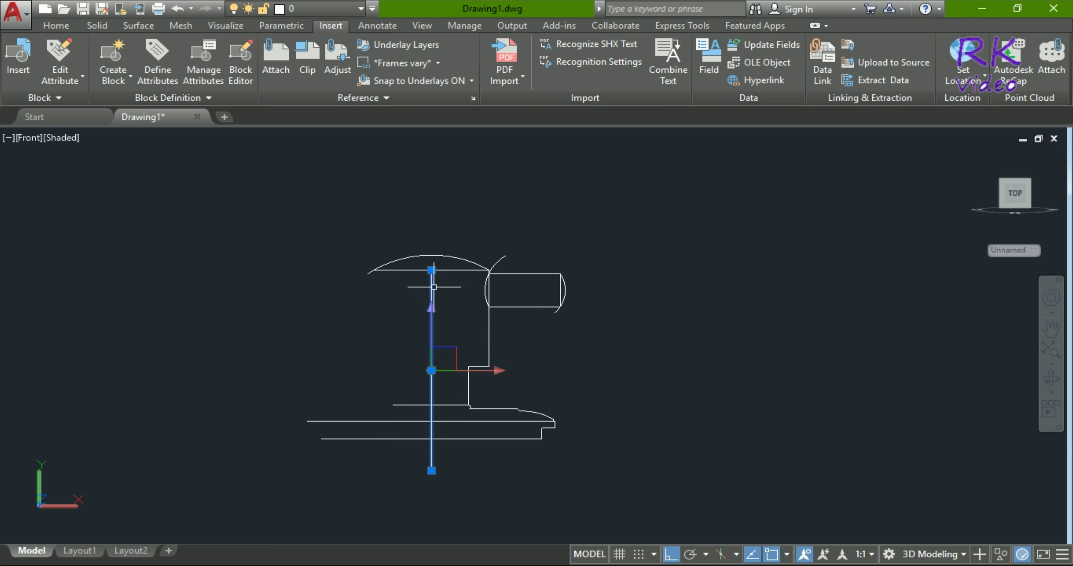
{"action": "left_click", "coordinate": [431, 270]}
{"action": "left_click", "coordinate": [436, 175]}
{"action": "key", "text": "Escape"}
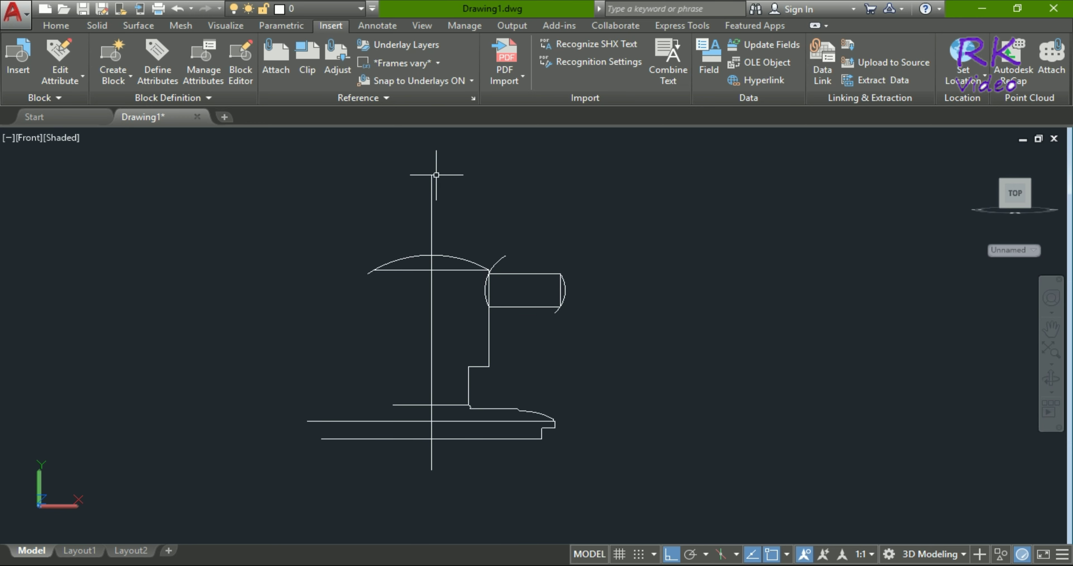
{"action": "left_click", "coordinate": [459, 234]}
- Move the selected handle rectangle, ellipse ends and arc off to the right
{"action": "left_click", "coordinate": [638, 327]}
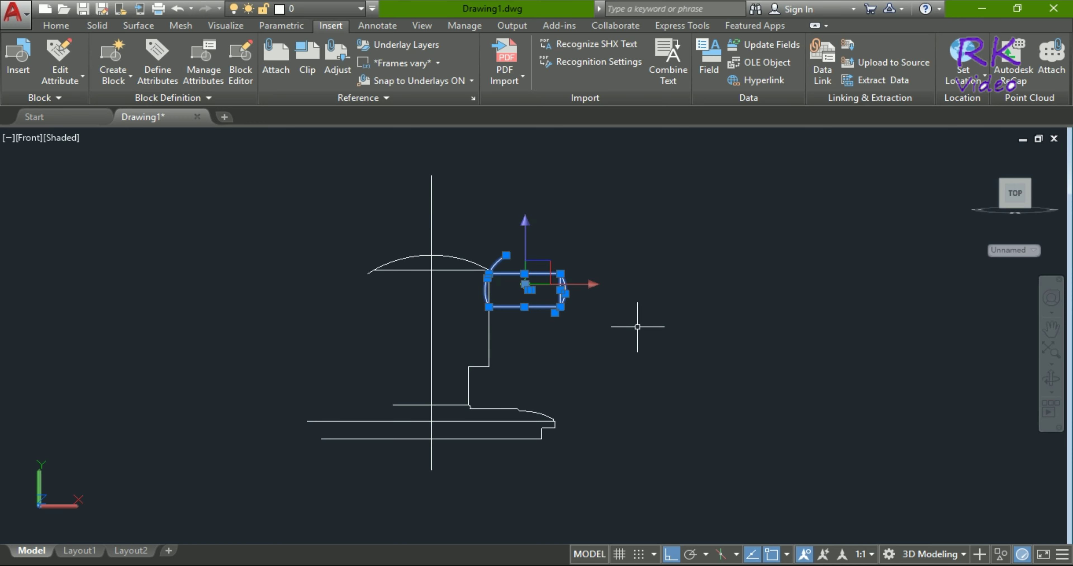
{"action": "key", "text": "m"}
{"action": "key", "text": "Return"}
{"action": "left_click", "coordinate": [638, 292]}
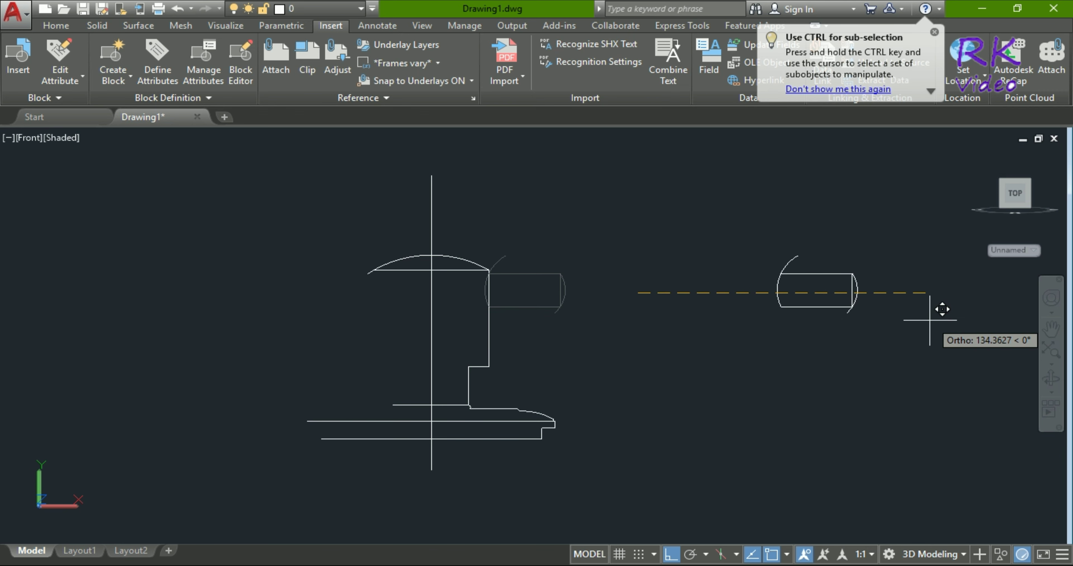
{"action": "left_click", "coordinate": [930, 314]}
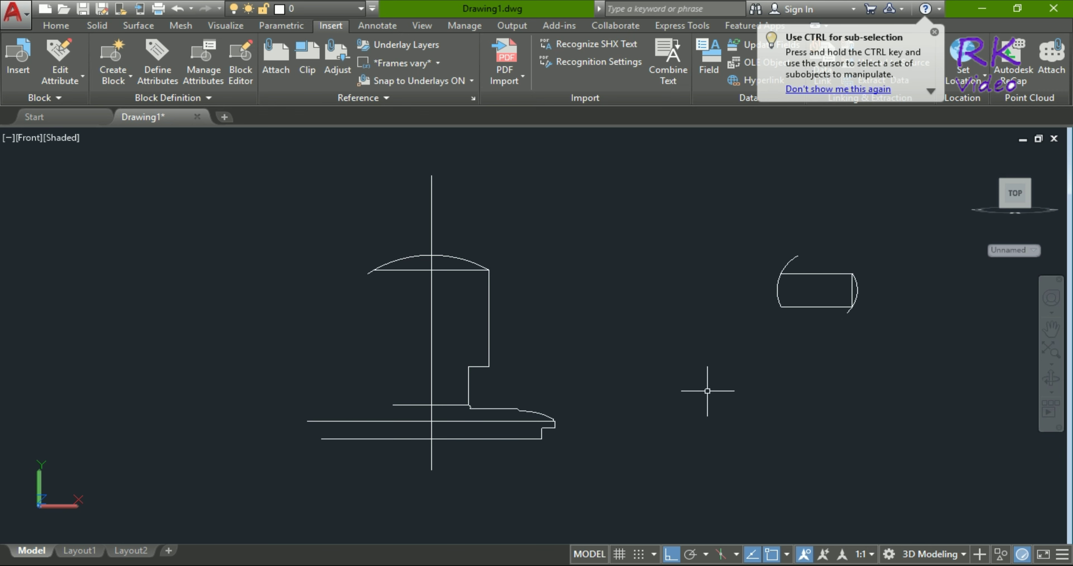
- Trim away all profile segments left of the vertical axis using crossing selections
{"action": "type", "text": "tr"}
{"action": "key", "text": "Return"}
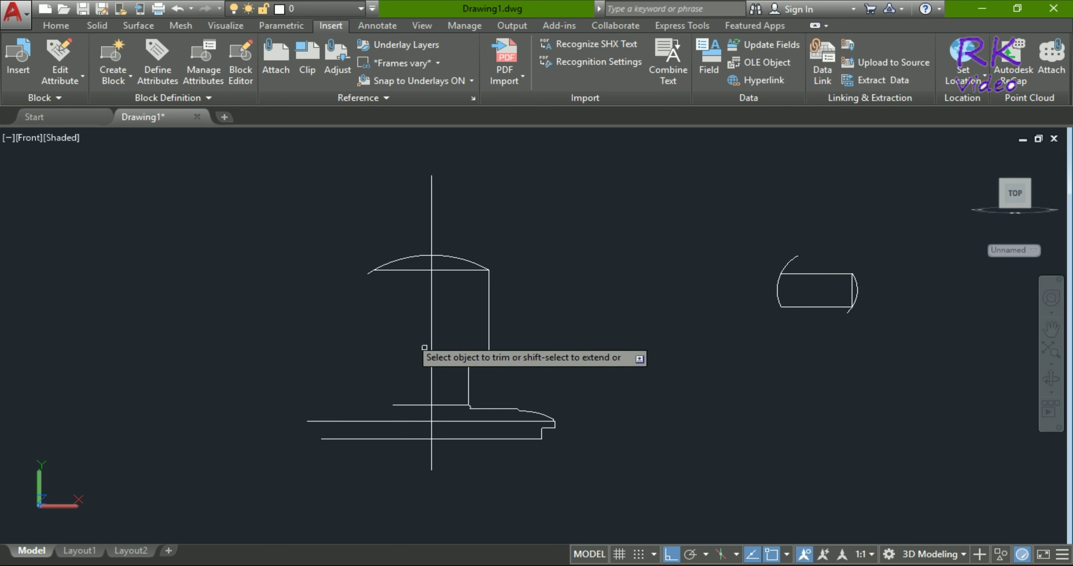
{"action": "left_click", "coordinate": [430, 233]}
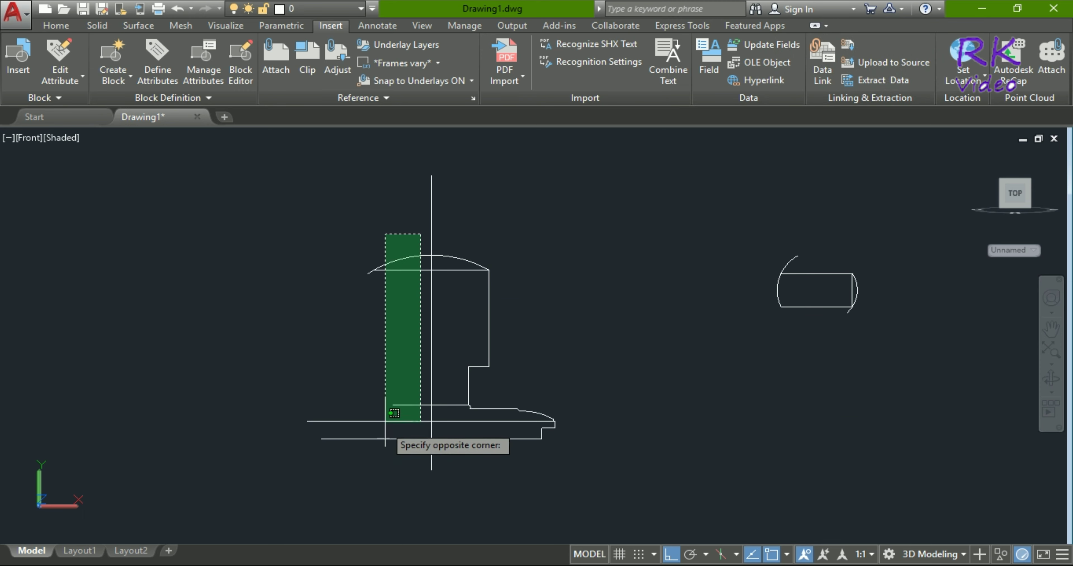
{"action": "left_click", "coordinate": [310, 473]}
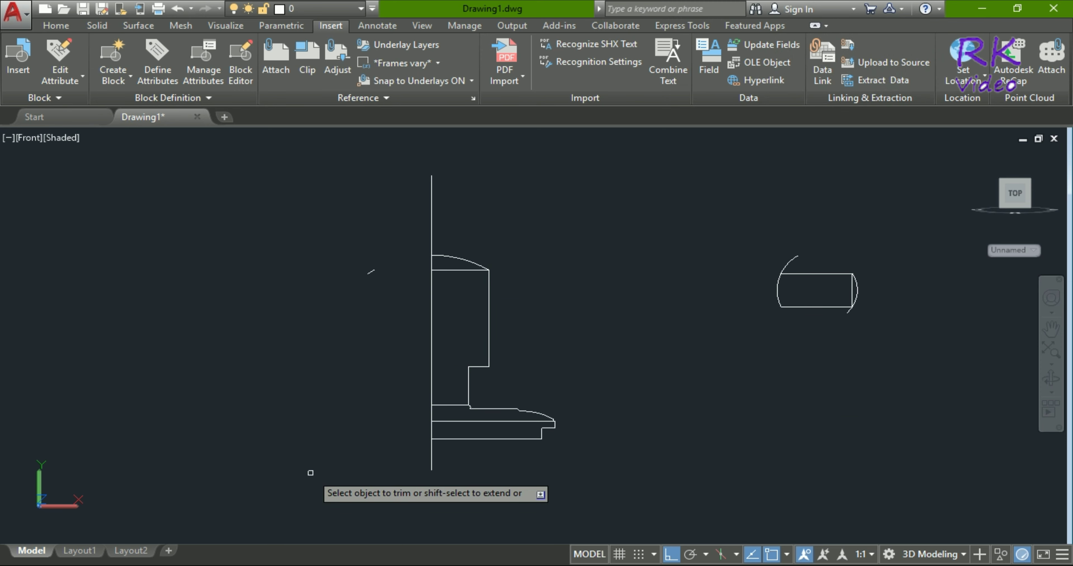
{"action": "left_click", "coordinate": [391, 262]}
{"action": "left_click", "coordinate": [346, 292]}
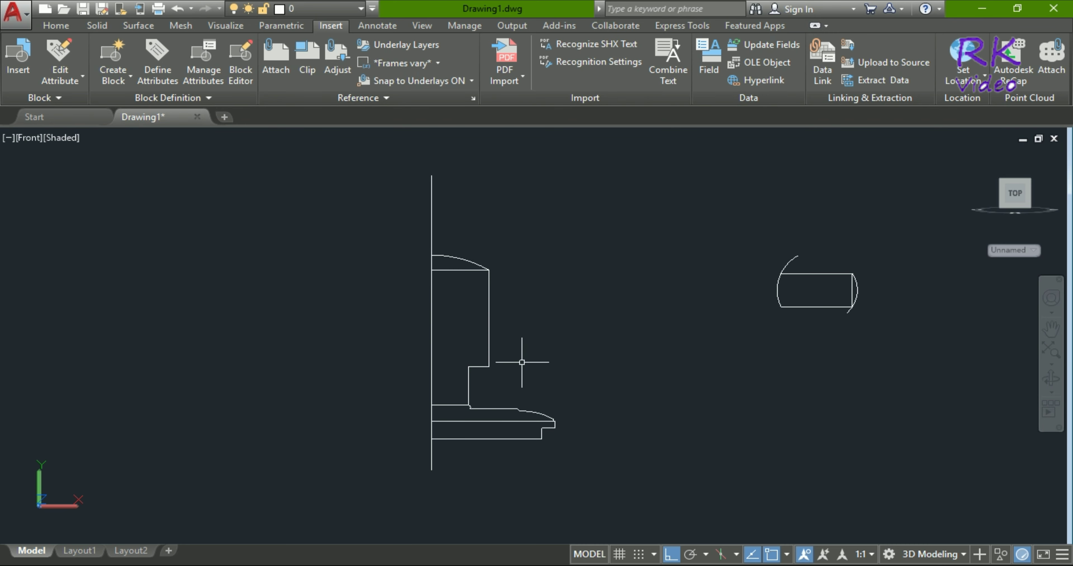
{"action": "scroll", "coordinate": [446, 410], "scroll_direction": "up", "scroll_amount": 3}
- Draw horizontal lines from the base corner and the chamfer endpoint back to the vertical axis
{"action": "scroll", "coordinate": [446, 407], "scroll_direction": "up", "scroll_amount": 2}
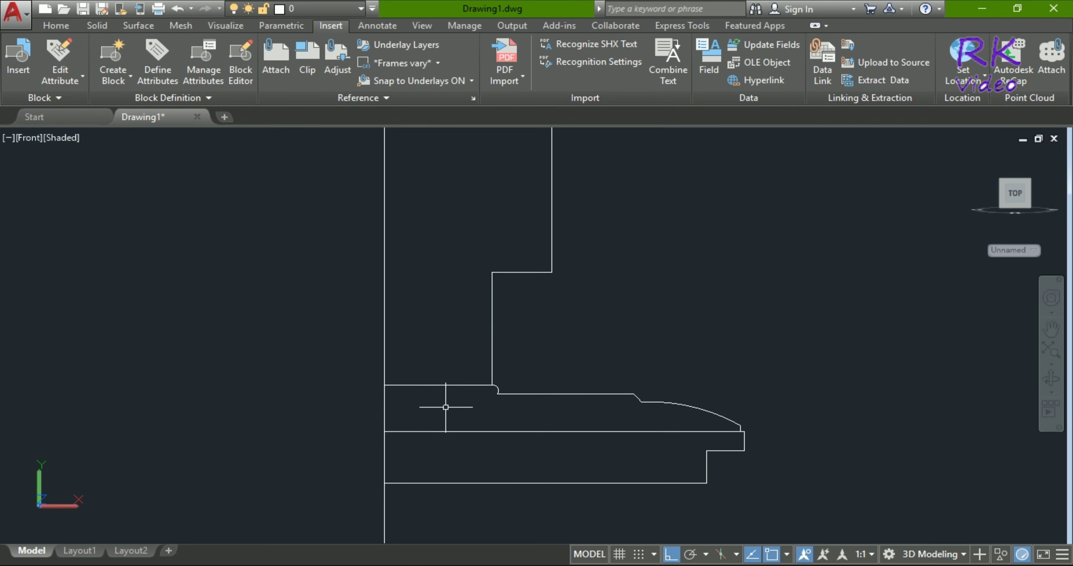
{"action": "type", "text": "l"}
{"action": "key", "text": "Return"}
{"action": "scroll", "coordinate": [458, 405], "scroll_direction": "up", "scroll_amount": 3}
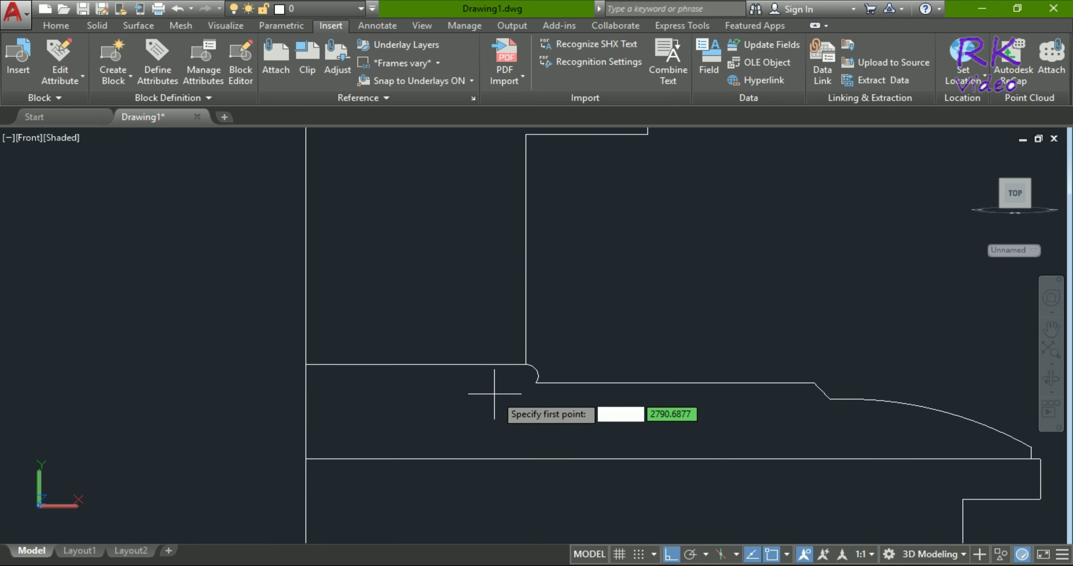
{"action": "left_click", "coordinate": [535, 382]}
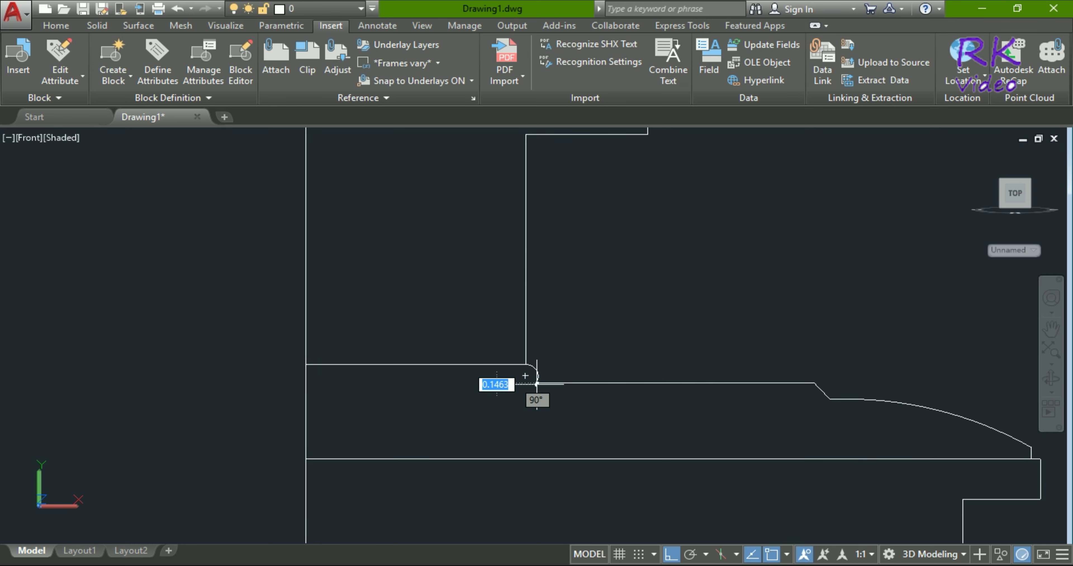
{"action": "left_click", "coordinate": [306, 382]}
{"action": "key", "text": "Escape"}
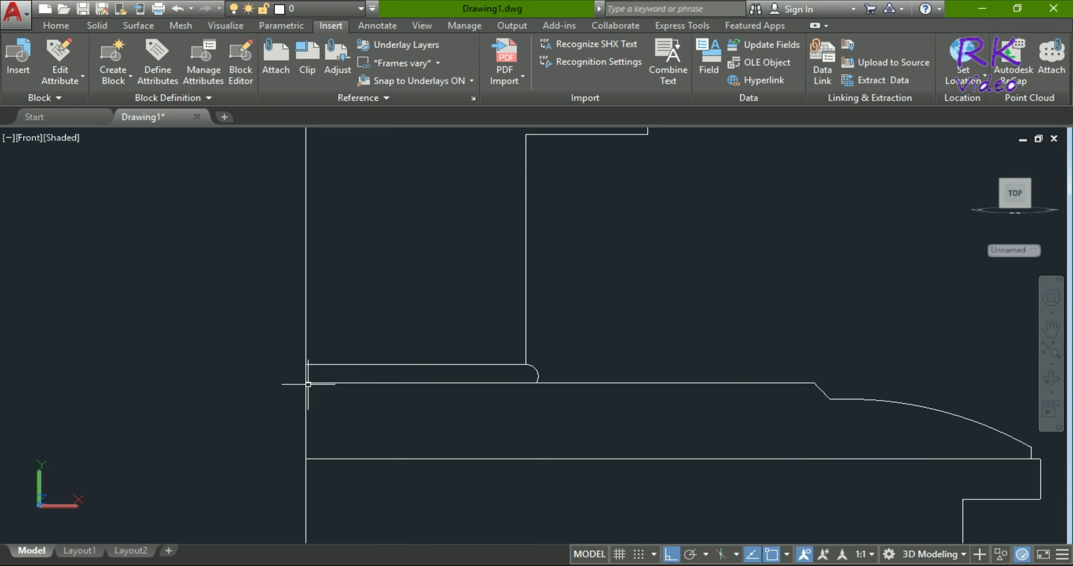
{"action": "scroll", "coordinate": [488, 400], "scroll_direction": "down", "scroll_amount": 4}
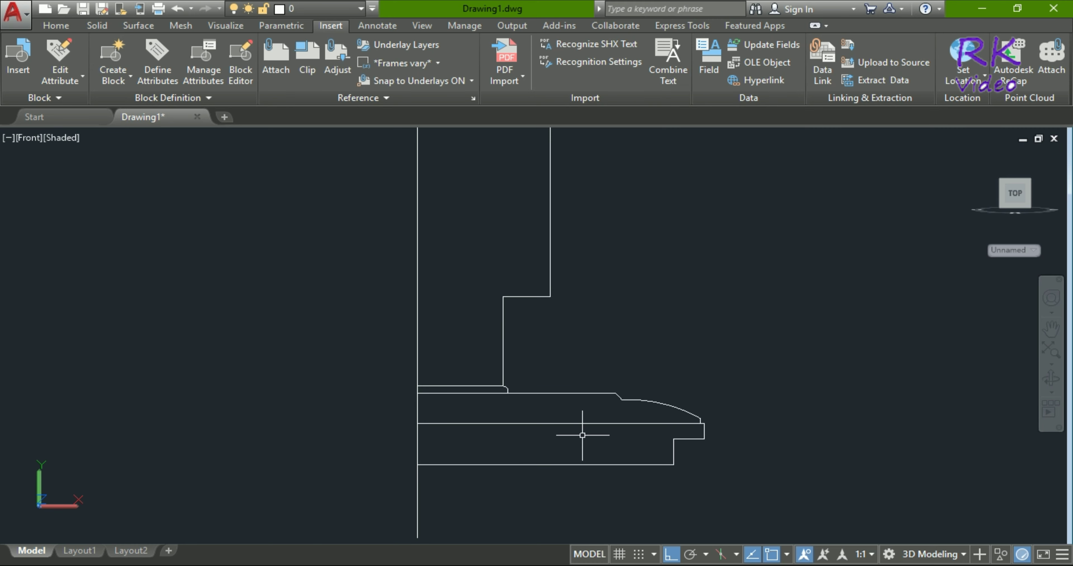
{"action": "right_click", "coordinate": [583, 435]}
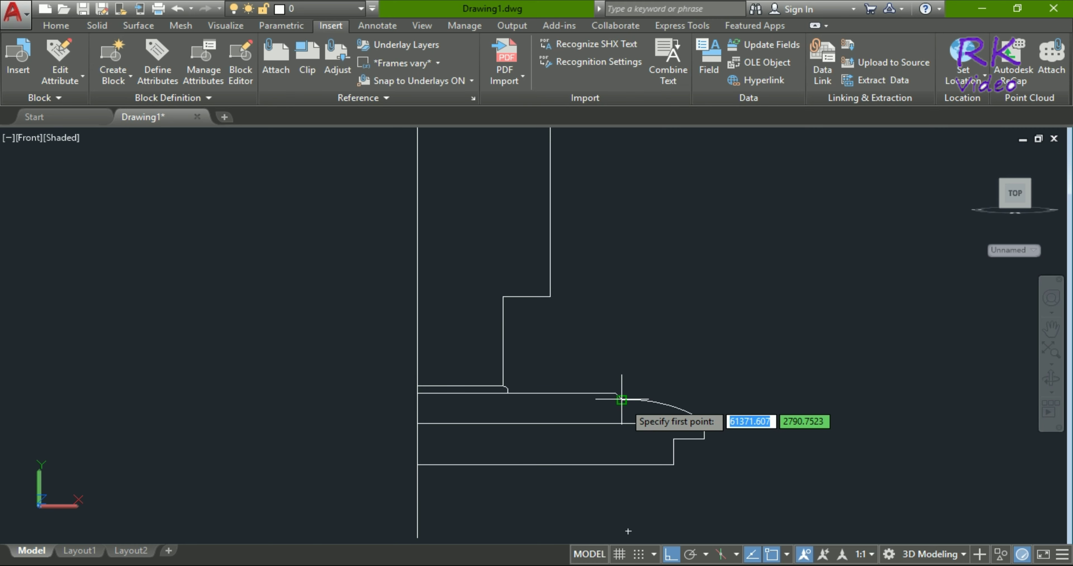
{"action": "scroll", "coordinate": [618, 402], "scroll_direction": "up", "scroll_amount": 2}
{"action": "scroll", "coordinate": [600, 403], "scroll_direction": "up", "scroll_amount": 2}
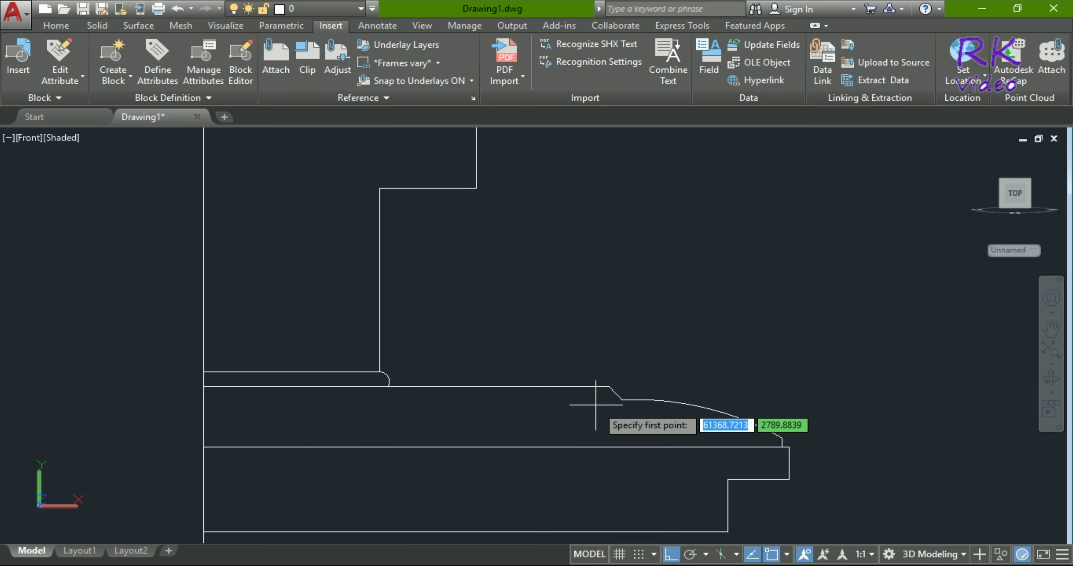
{"action": "left_click", "coordinate": [621, 399]}
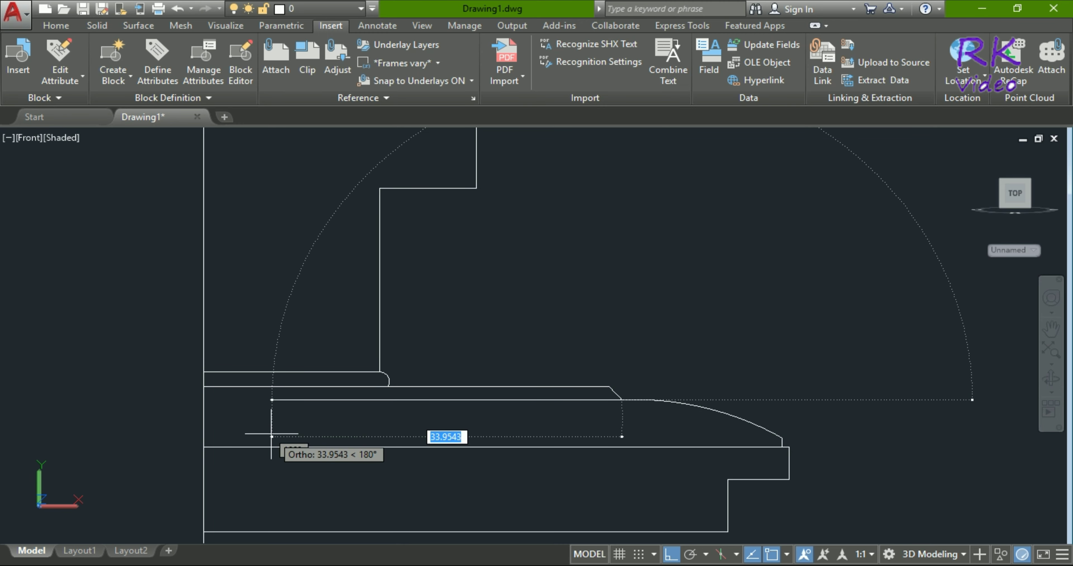
{"action": "left_click", "coordinate": [203, 400]}
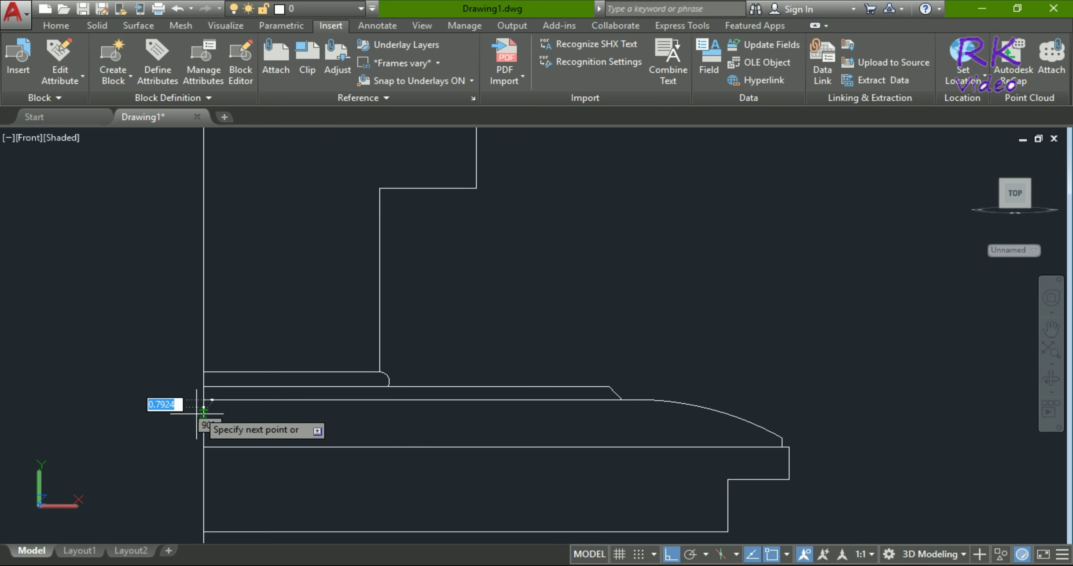
{"action": "key", "text": "Return"}
- Draw horizontal lines from the arc endpoint and the step corner back to the vertical axis
{"action": "scroll", "coordinate": [507, 389], "scroll_direction": "down", "scroll_amount": 2}
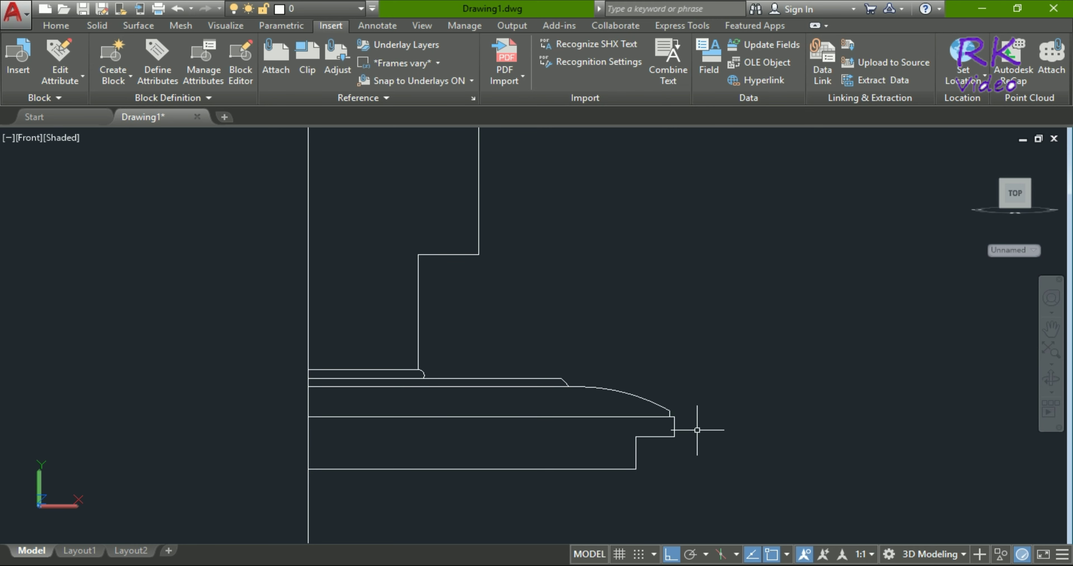
{"action": "scroll", "coordinate": [641, 423], "scroll_direction": "up", "scroll_amount": 2}
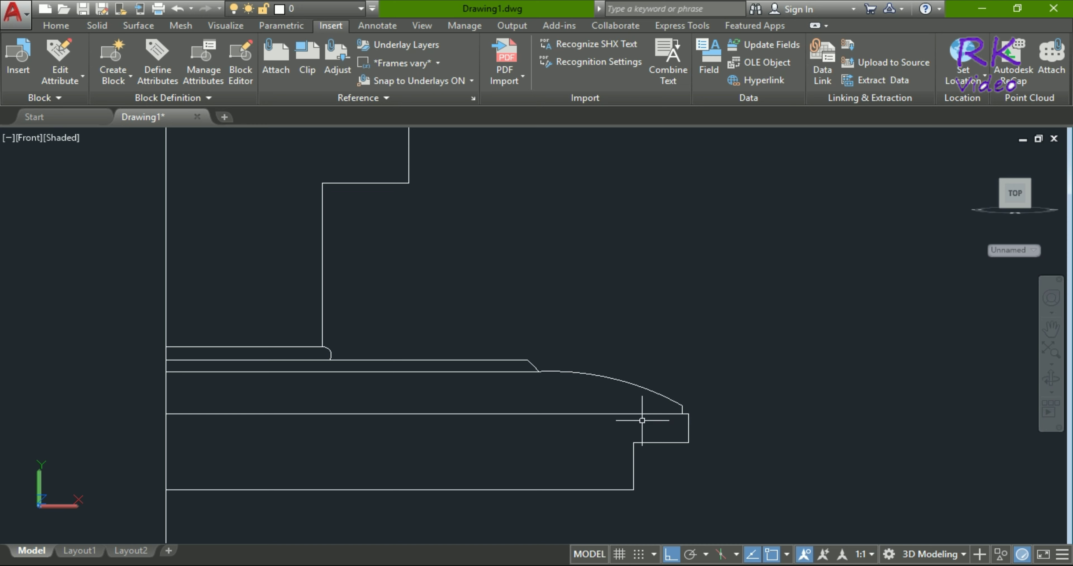
{"action": "key", "text": "Return"}
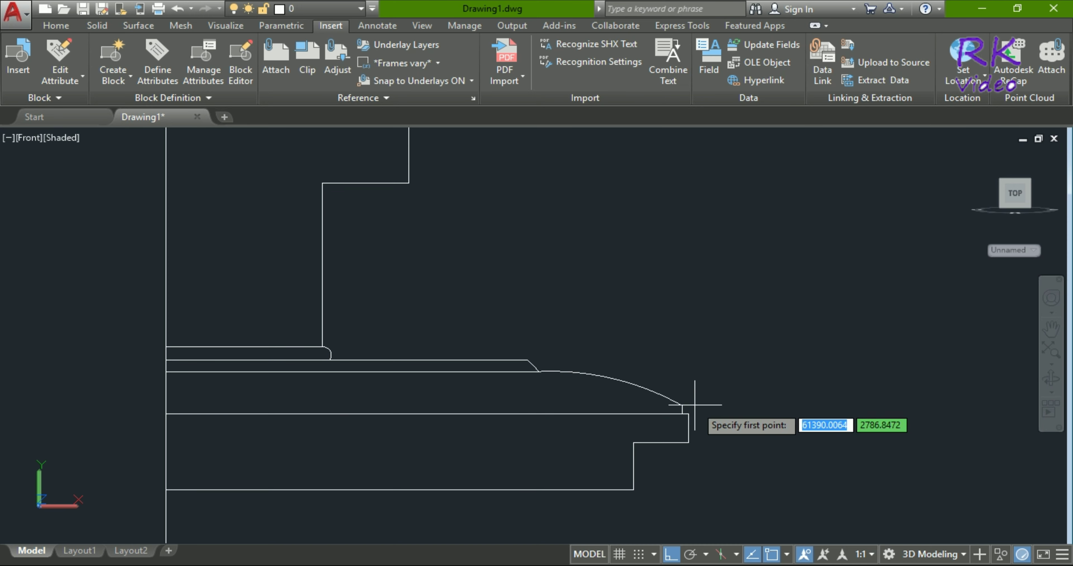
{"action": "left_click", "coordinate": [681, 404]}
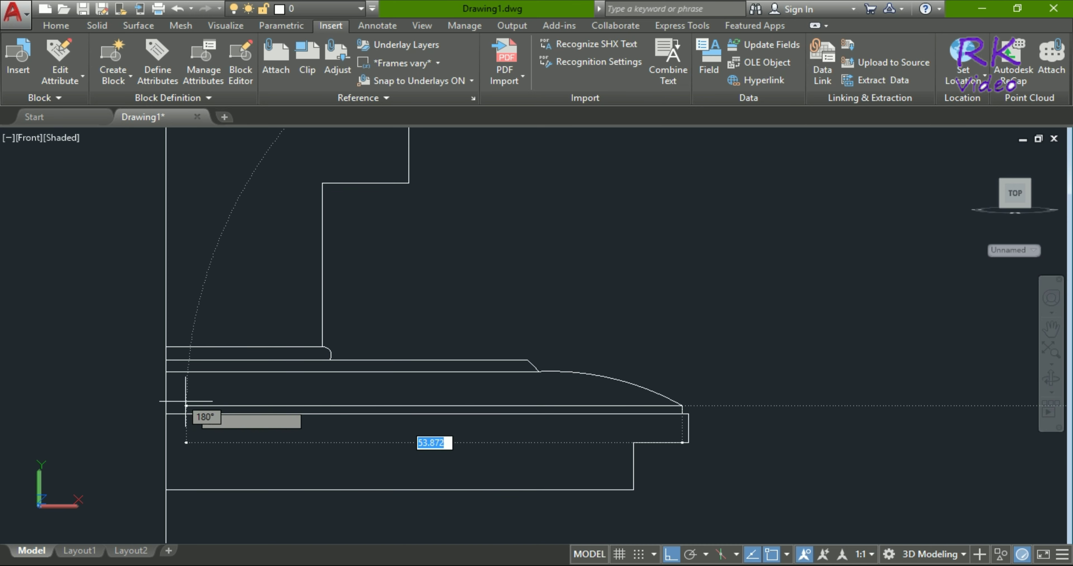
{"action": "left_click", "coordinate": [166, 405]}
{"action": "key", "text": "Return"}
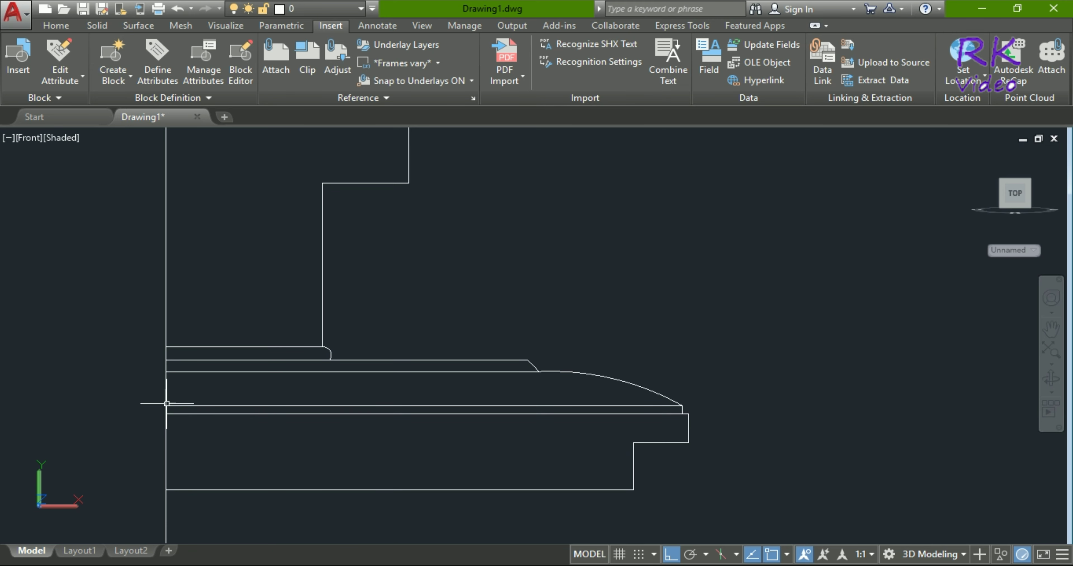
{"action": "scroll", "coordinate": [529, 449], "scroll_direction": "down", "scroll_amount": 2}
{"action": "scroll", "coordinate": [529, 450], "scroll_direction": "down", "scroll_amount": 2}
{"action": "scroll", "coordinate": [502, 454], "scroll_direction": "up", "scroll_amount": 1}
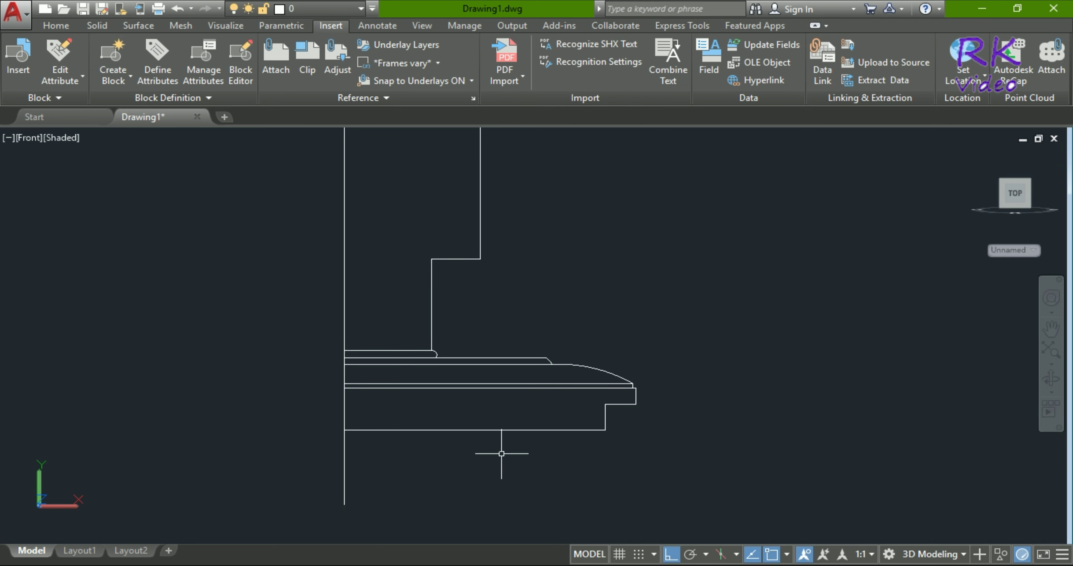
{"action": "key", "text": "Return"}
{"action": "left_click", "coordinate": [605, 404]}
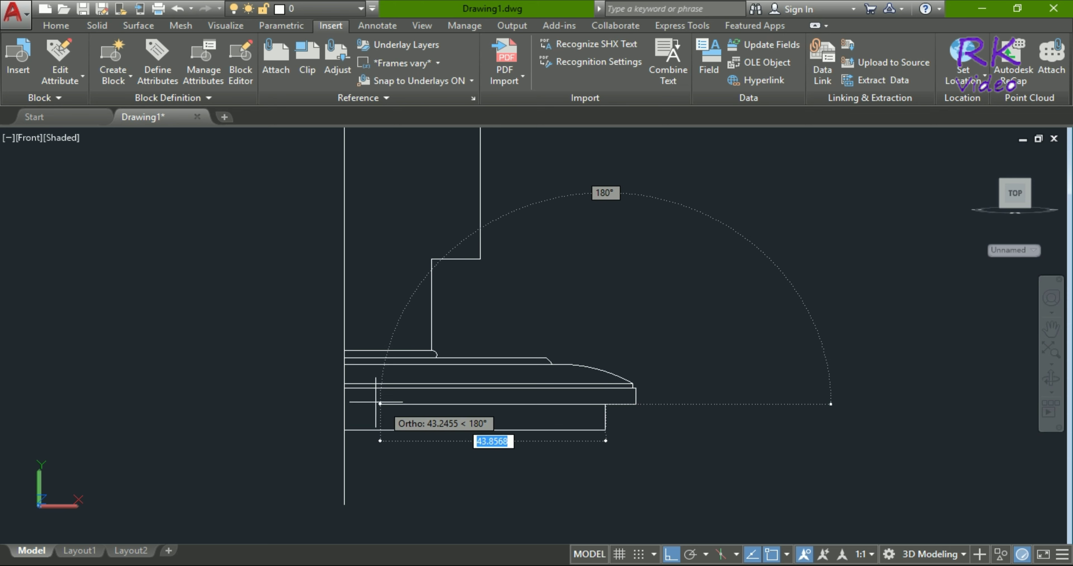
{"action": "left_click", "coordinate": [380, 403]}
{"action": "key", "text": "Return"}
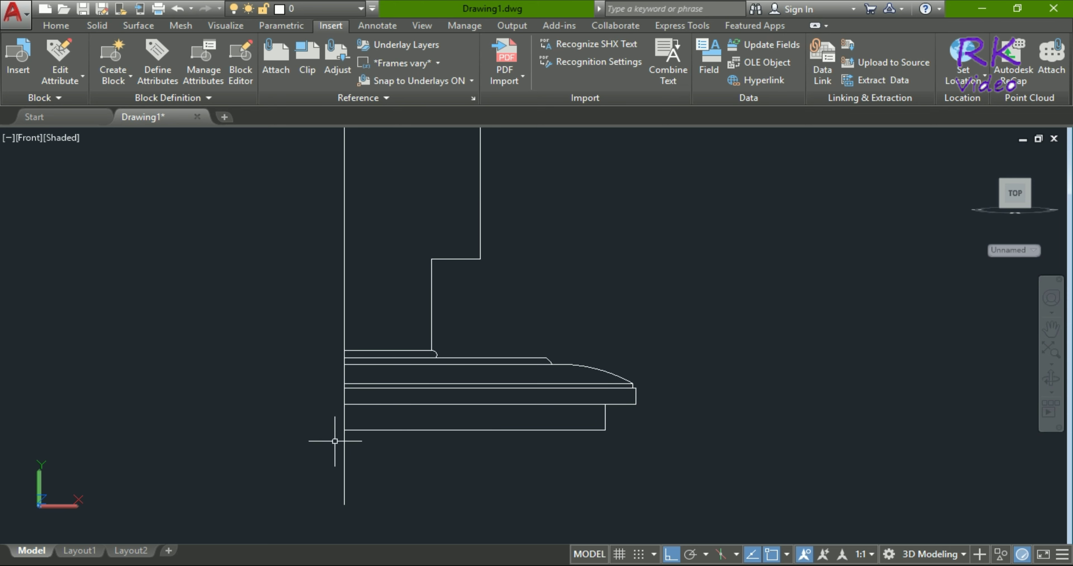
{"action": "scroll", "coordinate": [378, 444], "scroll_direction": "down", "scroll_amount": 2}
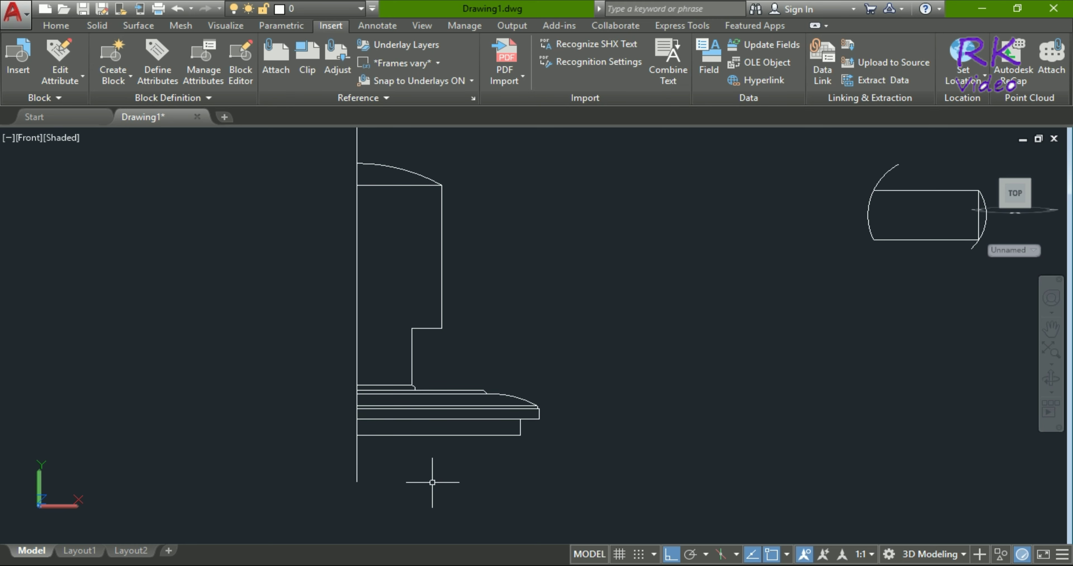
- JOIN the bottom line with the step's vertical and short horizontal edges into one polyline
{"action": "scroll", "coordinate": [432, 482], "scroll_direction": "down", "scroll_amount": 2}
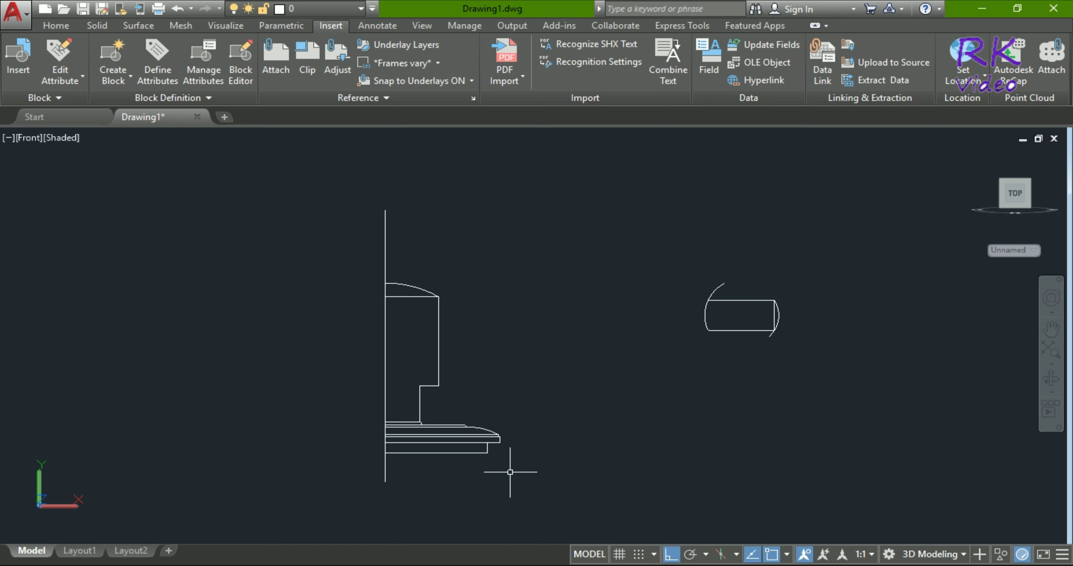
{"action": "type", "text": "j"}
{"action": "key", "text": "Return"}
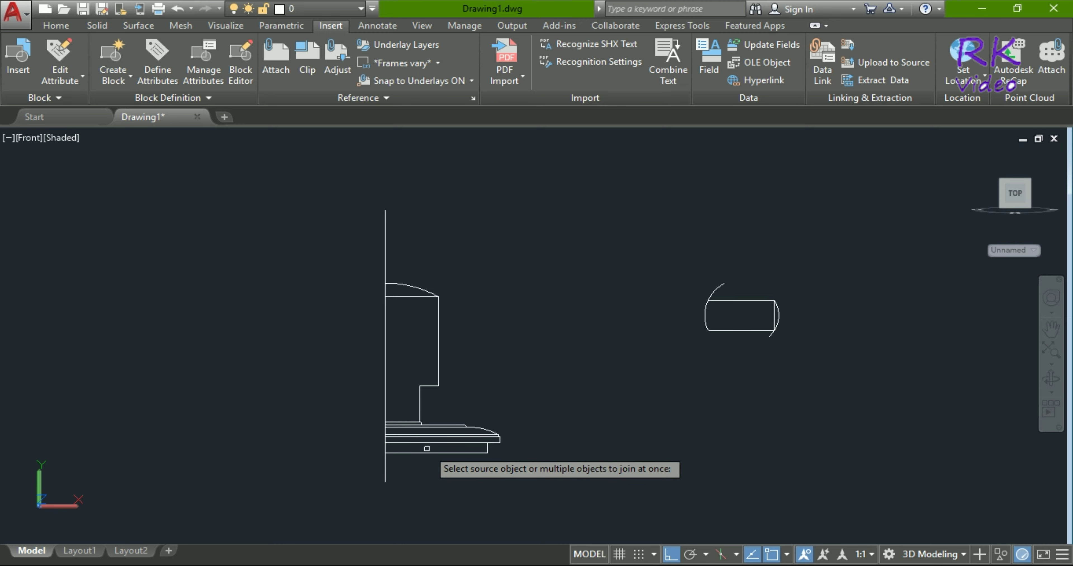
{"action": "left_click", "coordinate": [437, 454]}
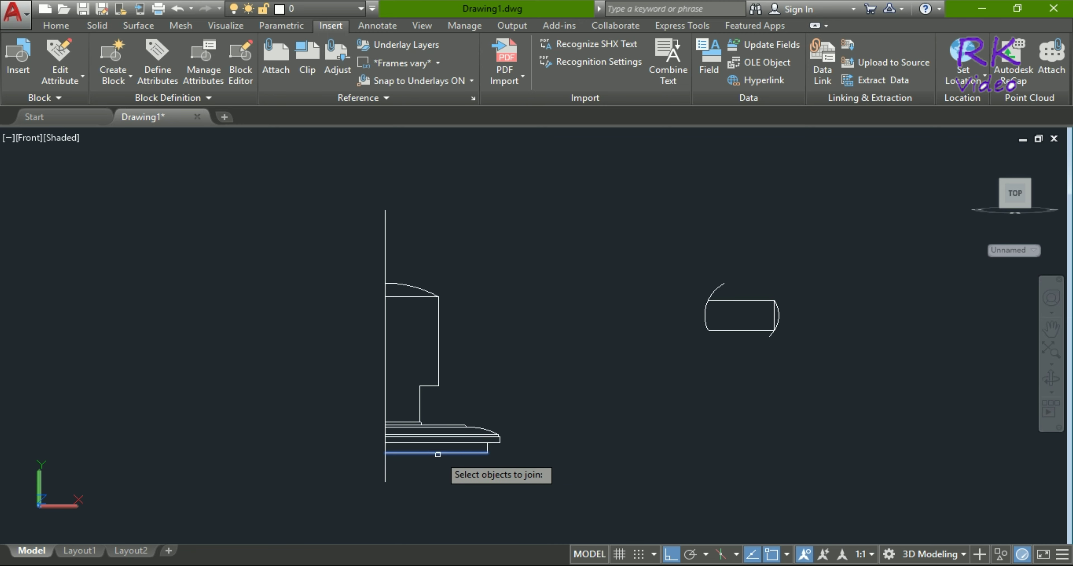
{"action": "scroll", "coordinate": [439, 454], "scroll_direction": "up", "scroll_amount": 3}
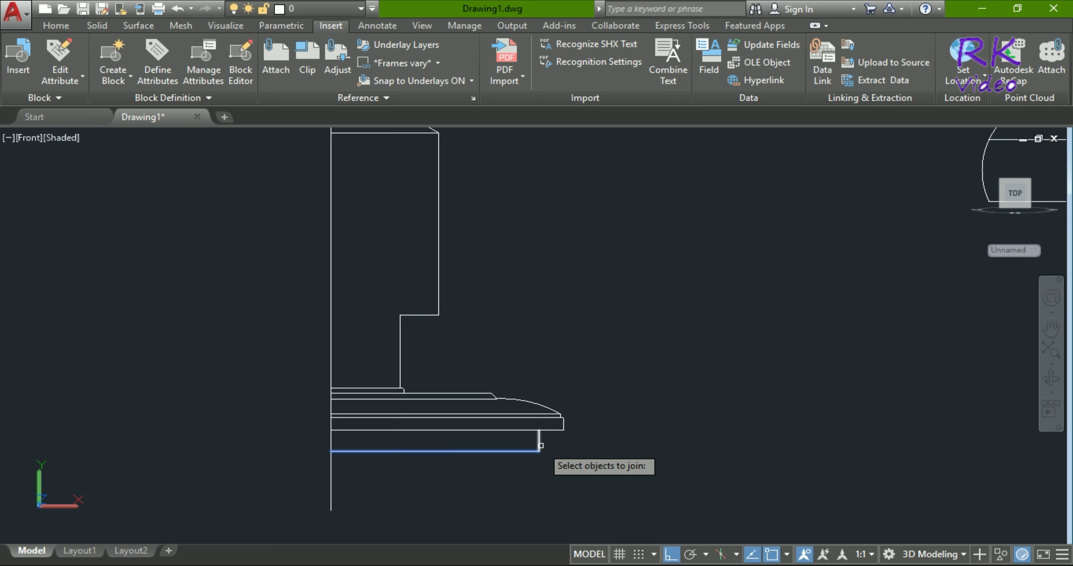
{"action": "left_click", "coordinate": [540, 442]}
{"action": "left_click", "coordinate": [551, 430]}
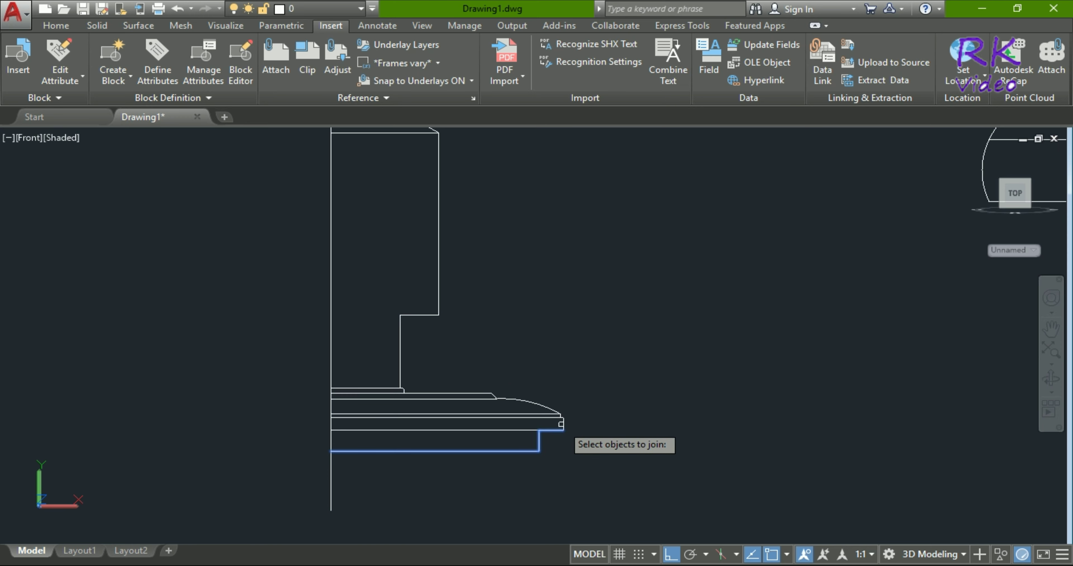
{"action": "scroll", "coordinate": [563, 424], "scroll_direction": "up", "scroll_amount": 3}
{"action": "scroll", "coordinate": [560, 413], "scroll_direction": "up", "scroll_amount": 2}
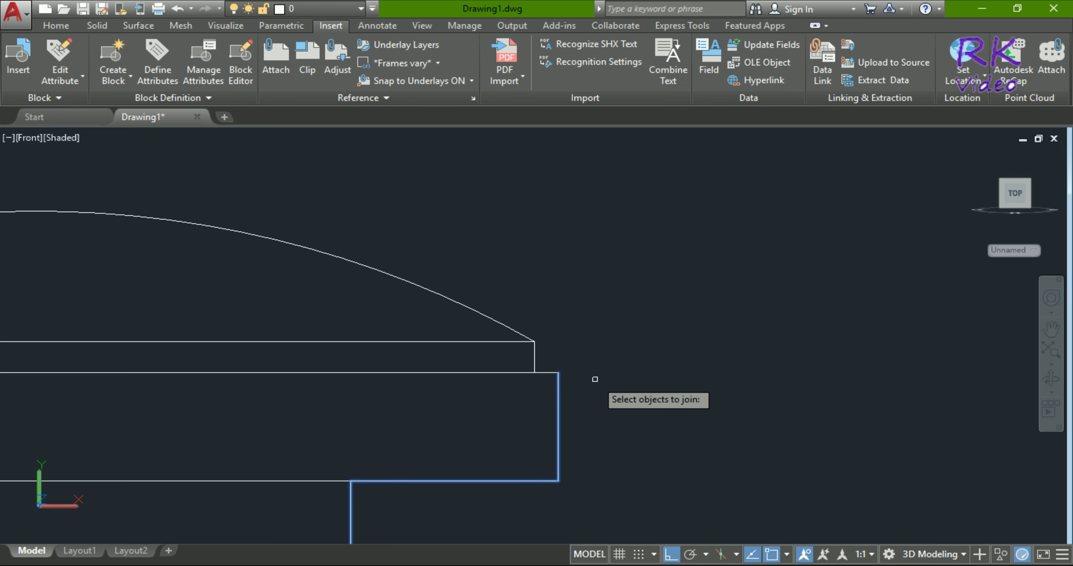
{"action": "key", "text": "Return"}
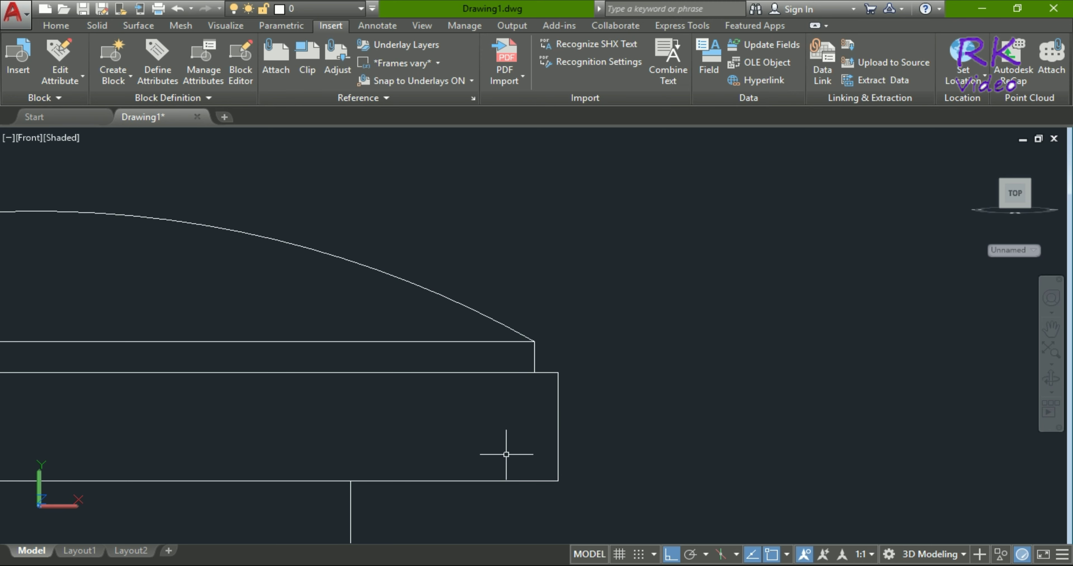
- Trim away the stray line segment beneath the arc's end
{"action": "type", "text": "tr"}
{"action": "key", "text": "Return"}
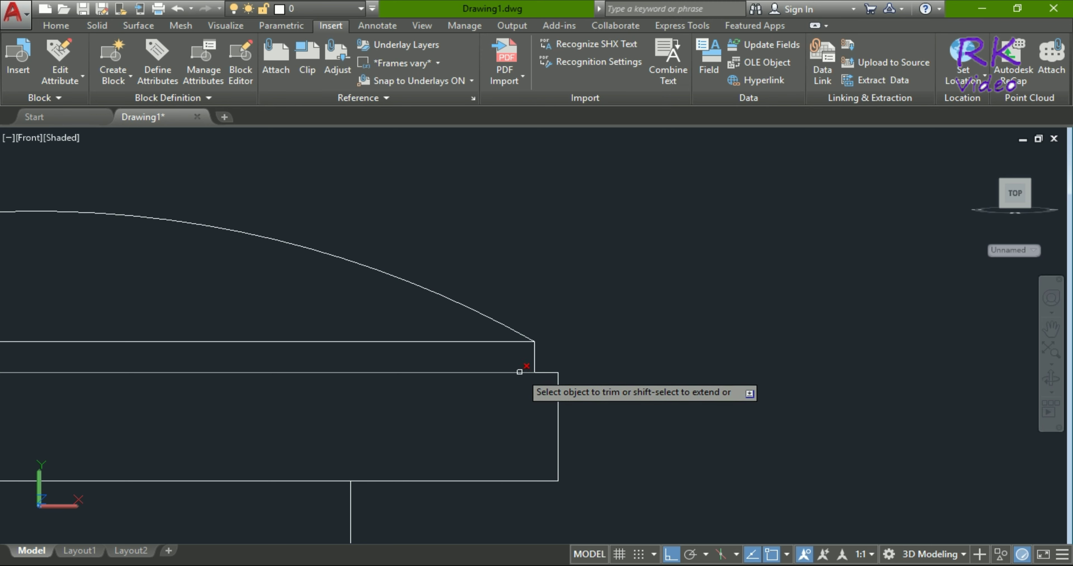
{"action": "left_click", "coordinate": [521, 373]}
{"action": "scroll", "coordinate": [486, 393], "scroll_direction": "down", "scroll_amount": 2}
{"action": "scroll", "coordinate": [495, 396], "scroll_direction": "down", "scroll_amount": 2}
{"action": "key", "text": "Escape"}
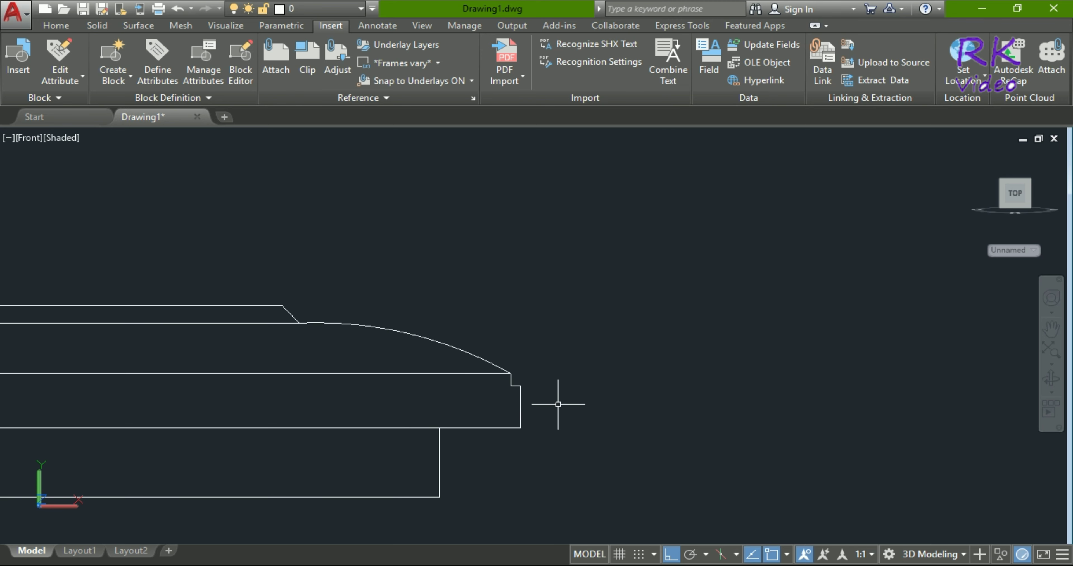
- Draw a horizontal line from the arc's lower corner across to the vertical axis
{"action": "type", "text": "l"}
{"action": "key", "text": "Return"}
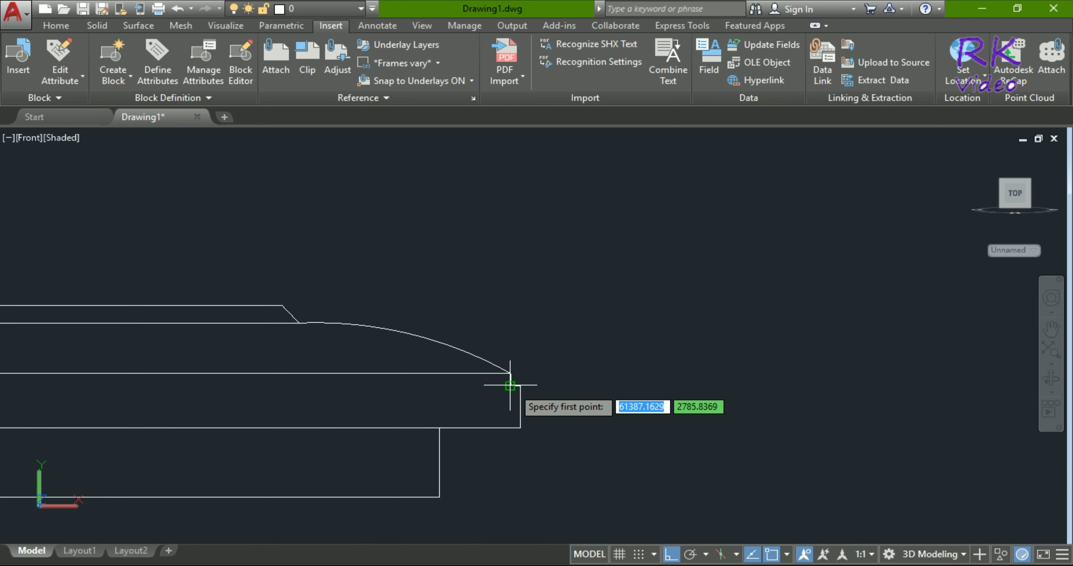
{"action": "left_click", "coordinate": [511, 386]}
{"action": "scroll", "coordinate": [637, 408], "scroll_direction": "down", "scroll_amount": 4}
{"action": "scroll", "coordinate": [294, 406], "scroll_direction": "up", "scroll_amount": 3}
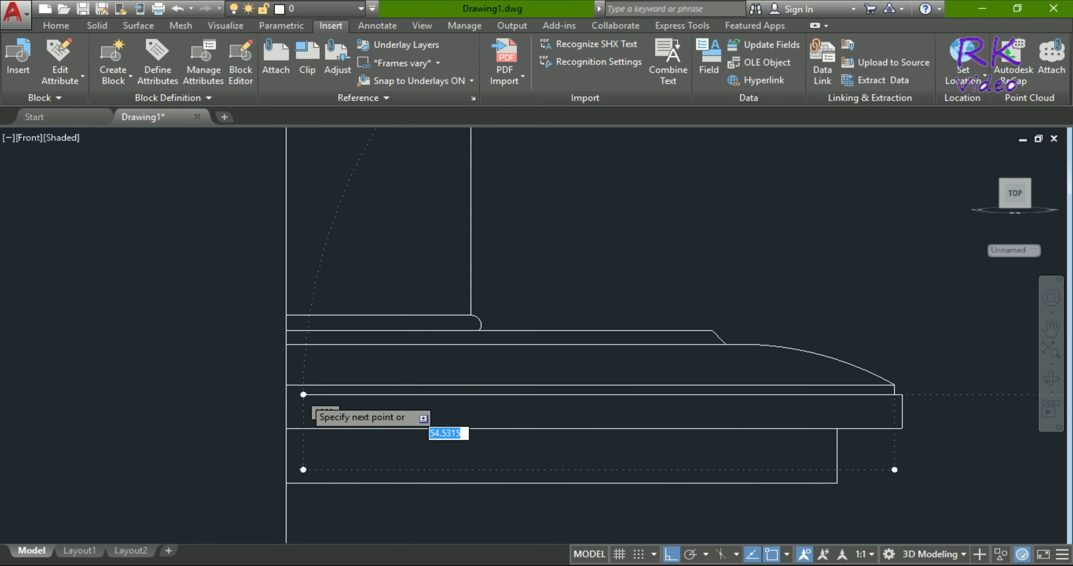
{"action": "left_click", "coordinate": [287, 395]}
{"action": "key", "text": "Escape"}
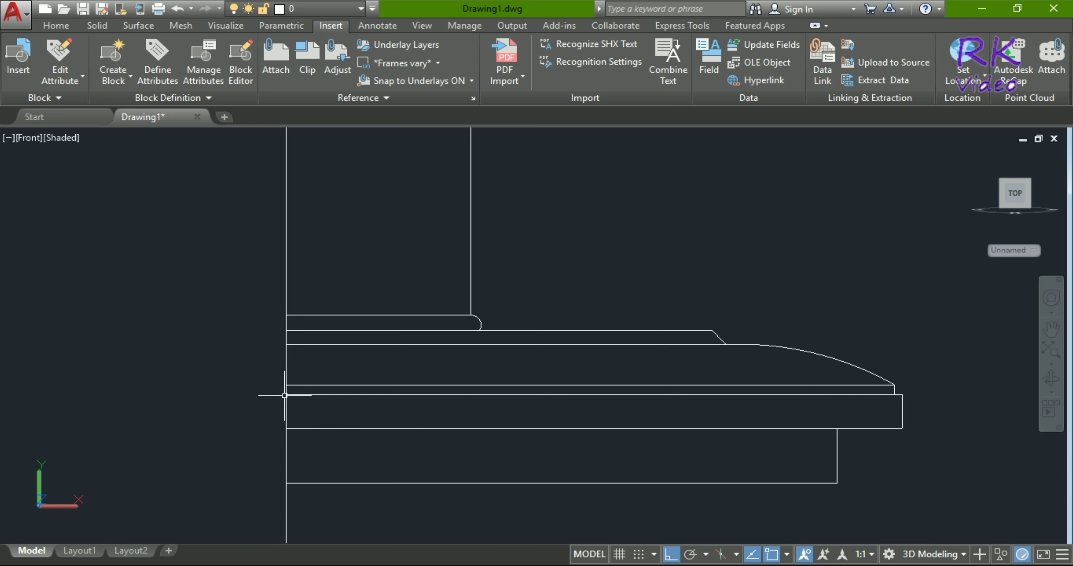
{"action": "scroll", "coordinate": [449, 376], "scroll_direction": "down", "scroll_amount": 3}
{"action": "type", "text": "j"}
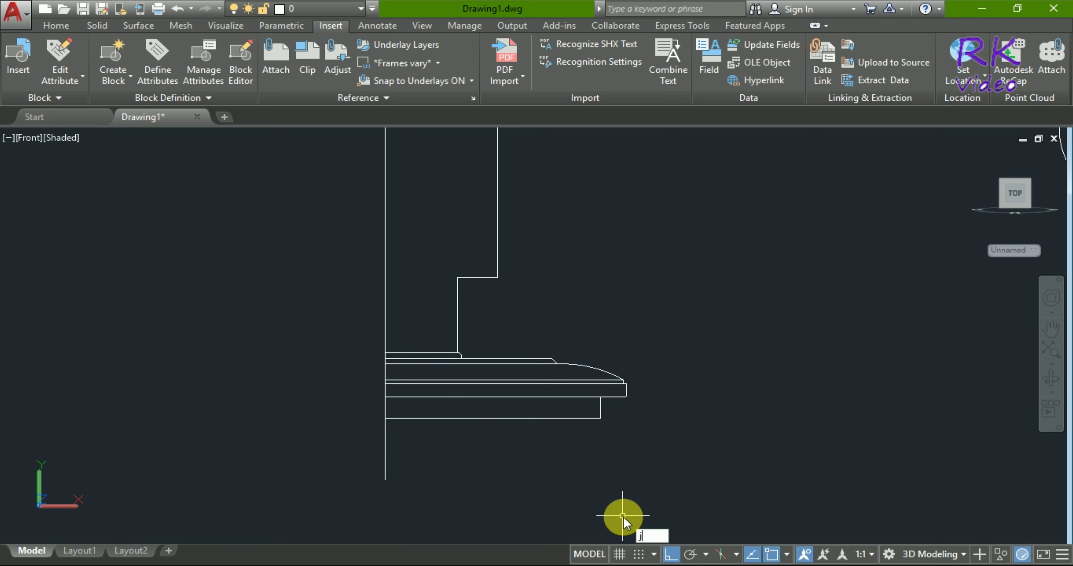
- Start the JOIN command to combine the outline pieces into a polyline
{"action": "key", "text": "Return"}
{"action": "scroll", "coordinate": [606, 450], "scroll_direction": "up", "scroll_amount": 2}
{"action": "scroll", "coordinate": [596, 429], "scroll_direction": "up", "scroll_amount": 1}
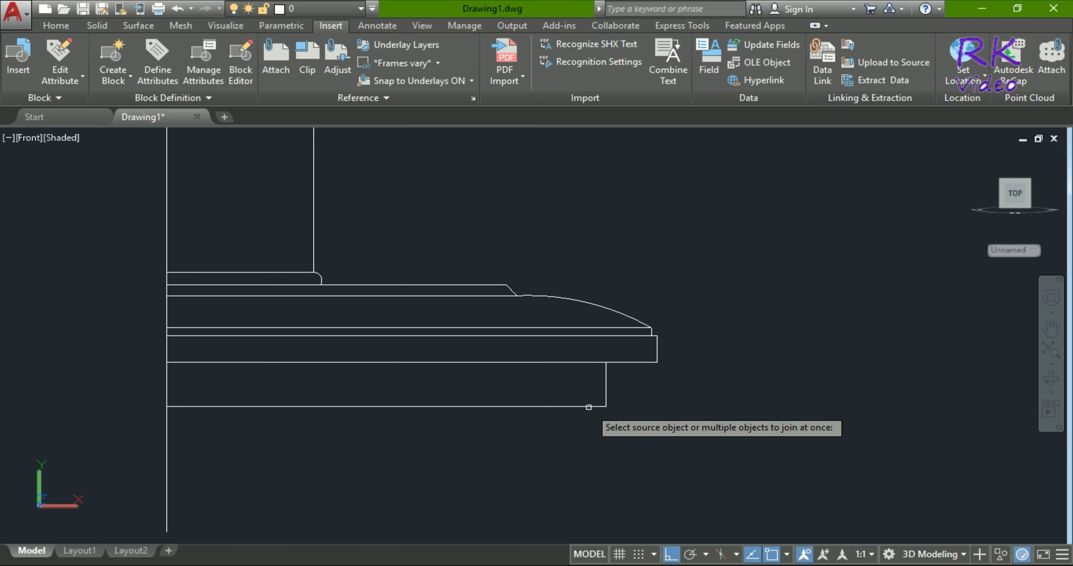
- Pick the bottom line as join source; add the right edge, large arc, chamfer and upper horizontal line
{"action": "left_click", "coordinate": [599, 406]}
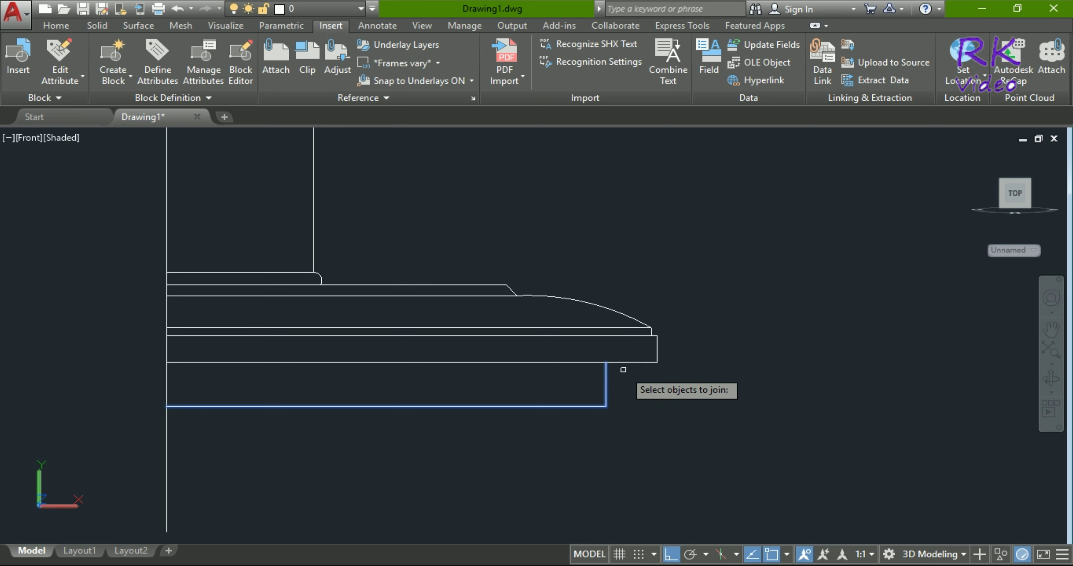
{"action": "left_click", "coordinate": [657, 348]}
{"action": "scroll", "coordinate": [660, 339], "scroll_direction": "up", "scroll_amount": 3}
{"action": "scroll", "coordinate": [660, 338], "scroll_direction": "up", "scroll_amount": 5}
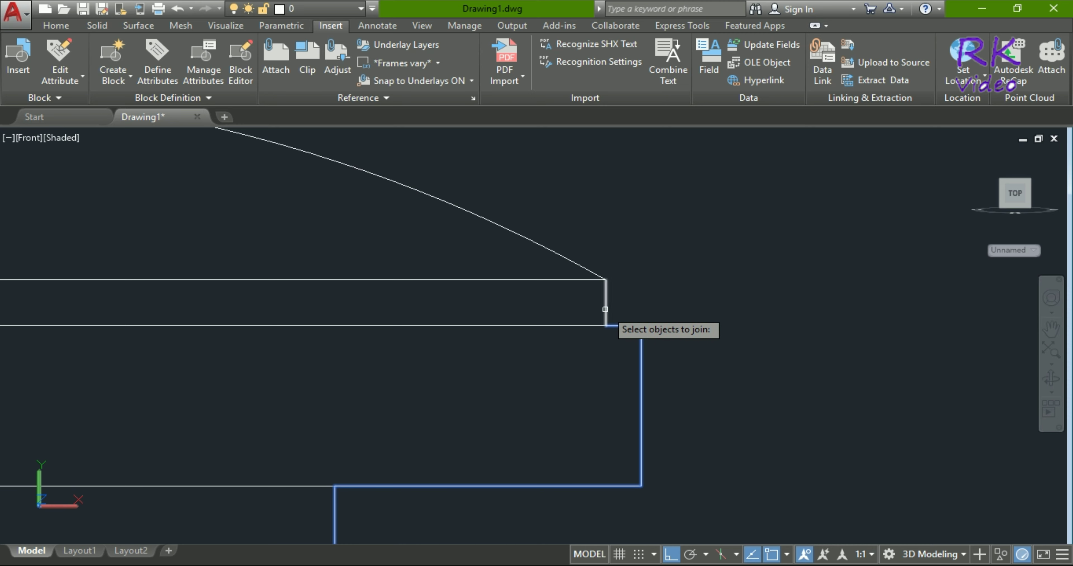
{"action": "scroll", "coordinate": [650, 408], "scroll_direction": "down", "scroll_amount": 4}
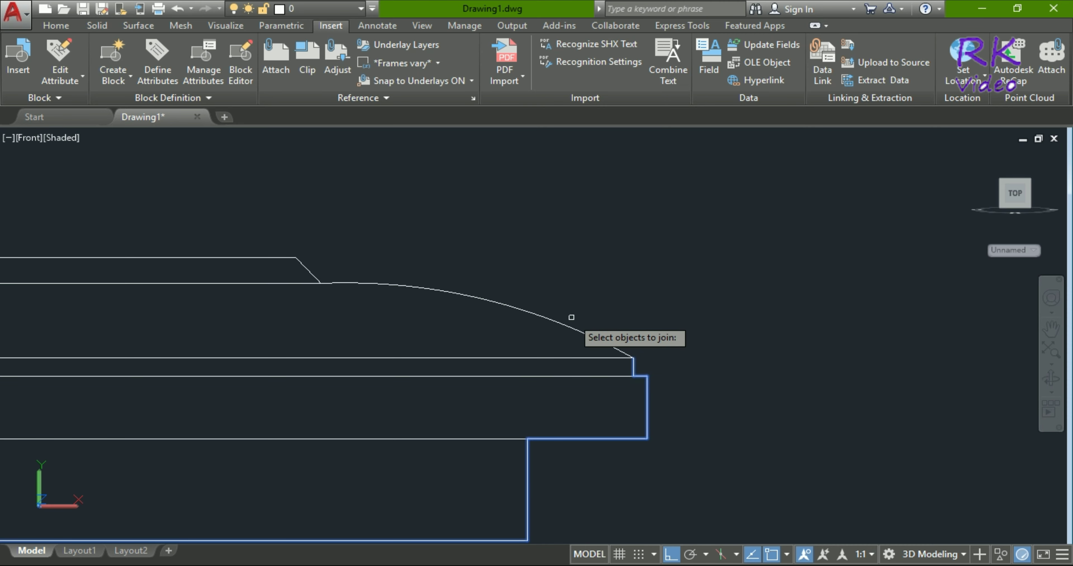
{"action": "left_click", "coordinate": [568, 326]}
{"action": "scroll", "coordinate": [641, 352], "scroll_direction": "down", "scroll_amount": 2}
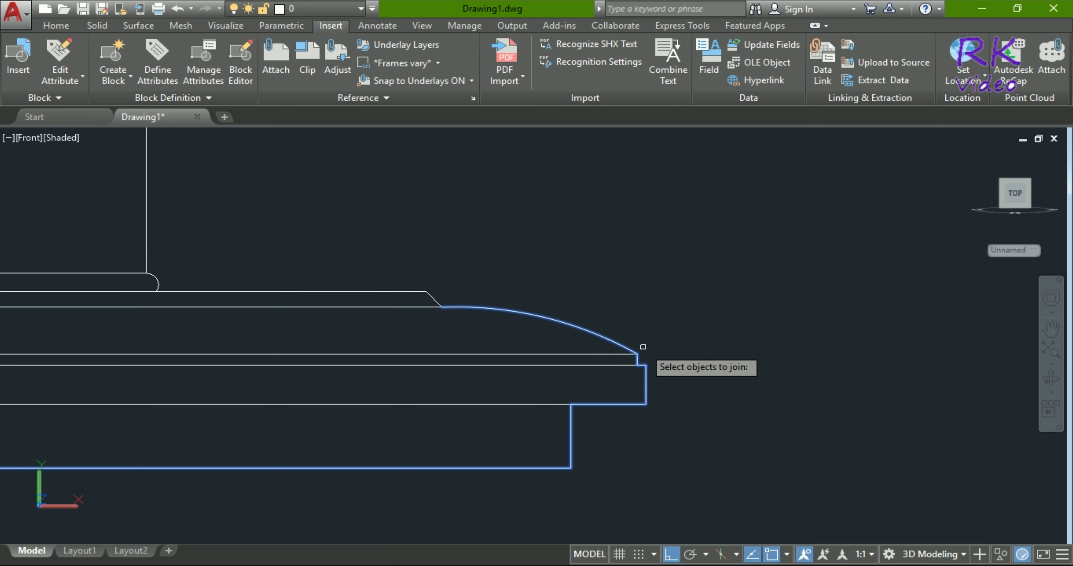
{"action": "left_click", "coordinate": [433, 297]}
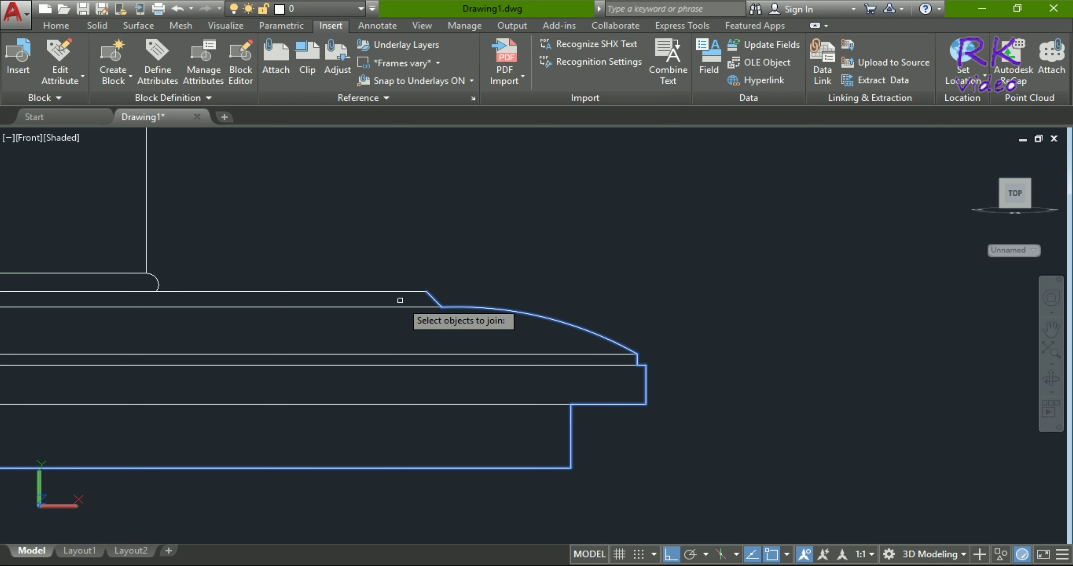
{"action": "left_click", "coordinate": [399, 291]}
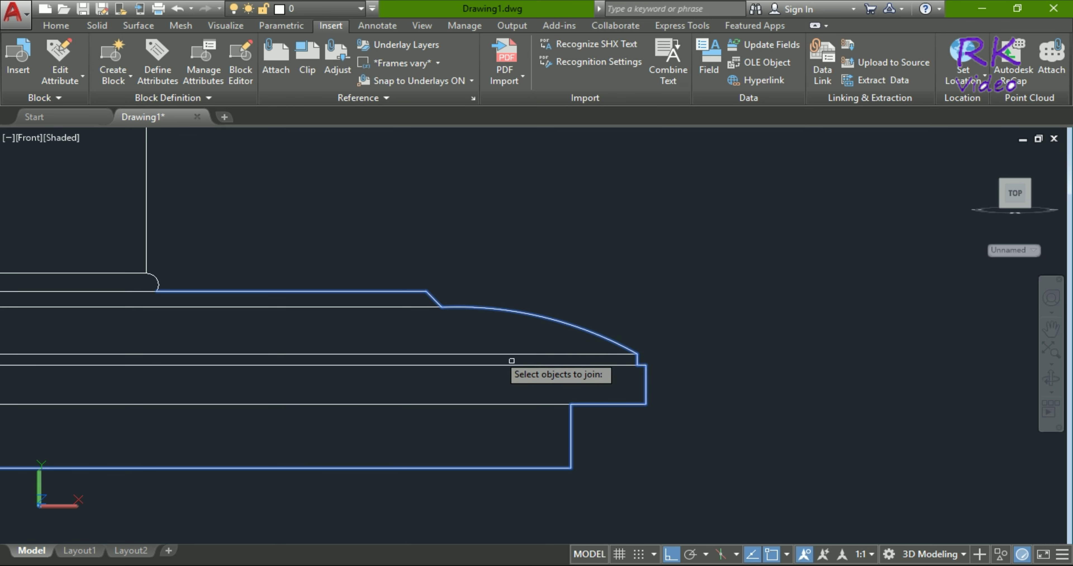
- Add the fillet arc, stem line, top horizontal, upper vertical line and top arc, completing the polyline
{"action": "scroll", "coordinate": [496, 375], "scroll_direction": "down", "scroll_amount": 2}
{"action": "scroll", "coordinate": [437, 345], "scroll_direction": "up", "scroll_amount": 1}
{"action": "scroll", "coordinate": [365, 331], "scroll_direction": "up", "scroll_amount": 5}
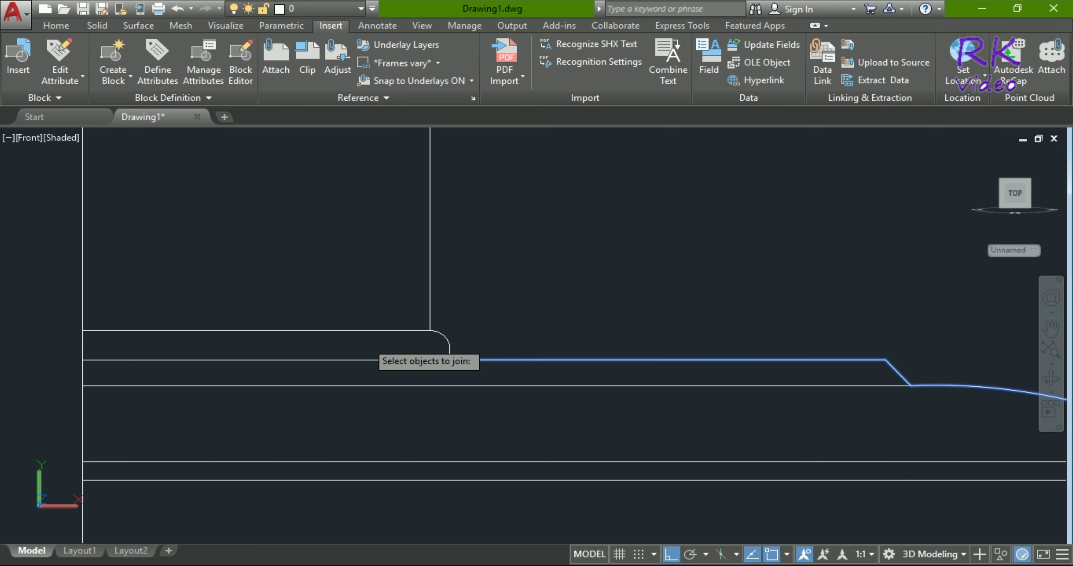
{"action": "left_click", "coordinate": [449, 347]}
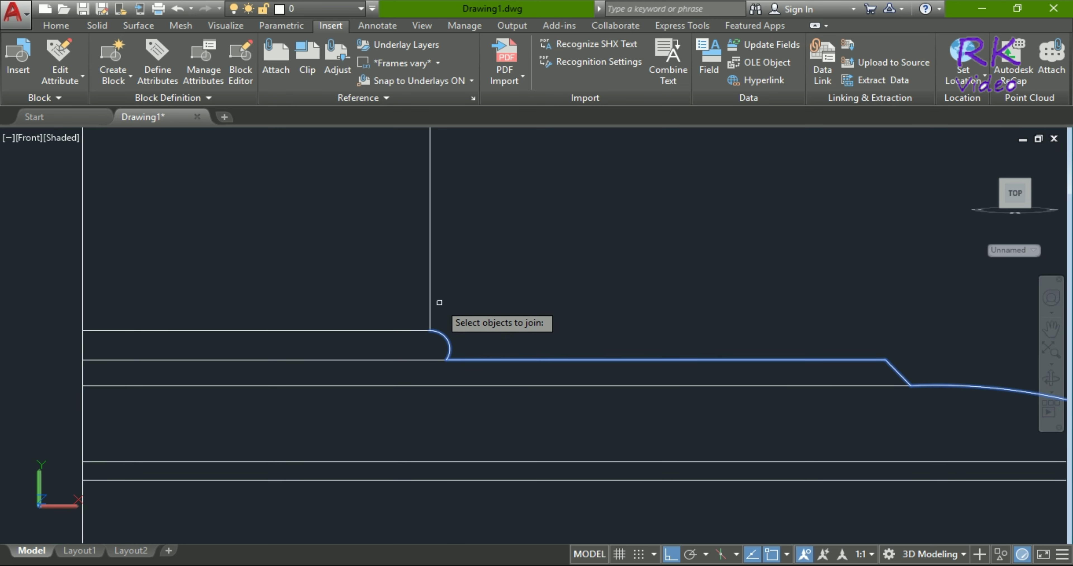
{"action": "left_click", "coordinate": [431, 300]}
{"action": "scroll", "coordinate": [399, 465], "scroll_direction": "down", "scroll_amount": 4}
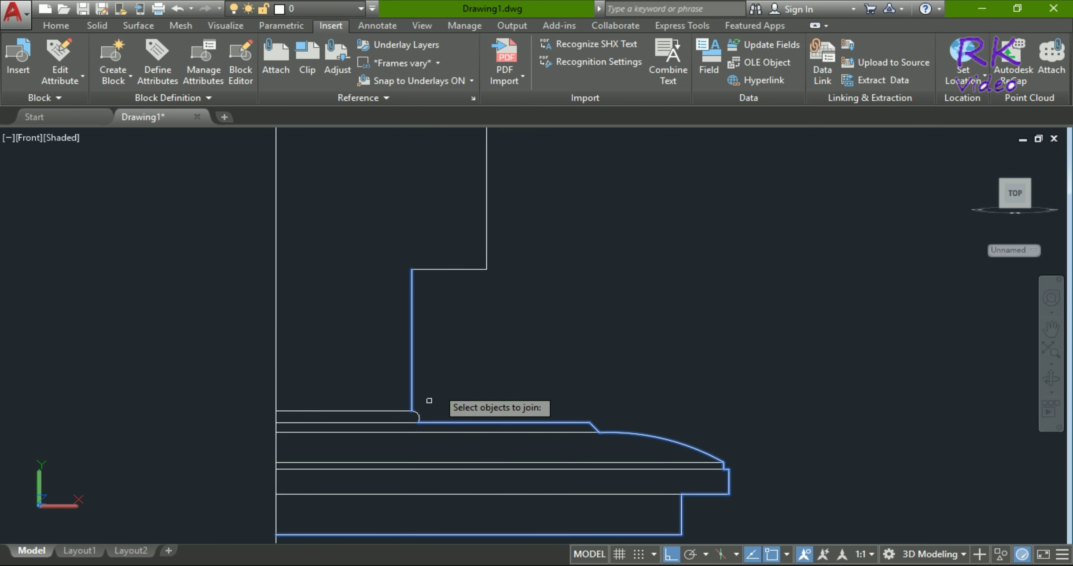
{"action": "left_click", "coordinate": [455, 270]}
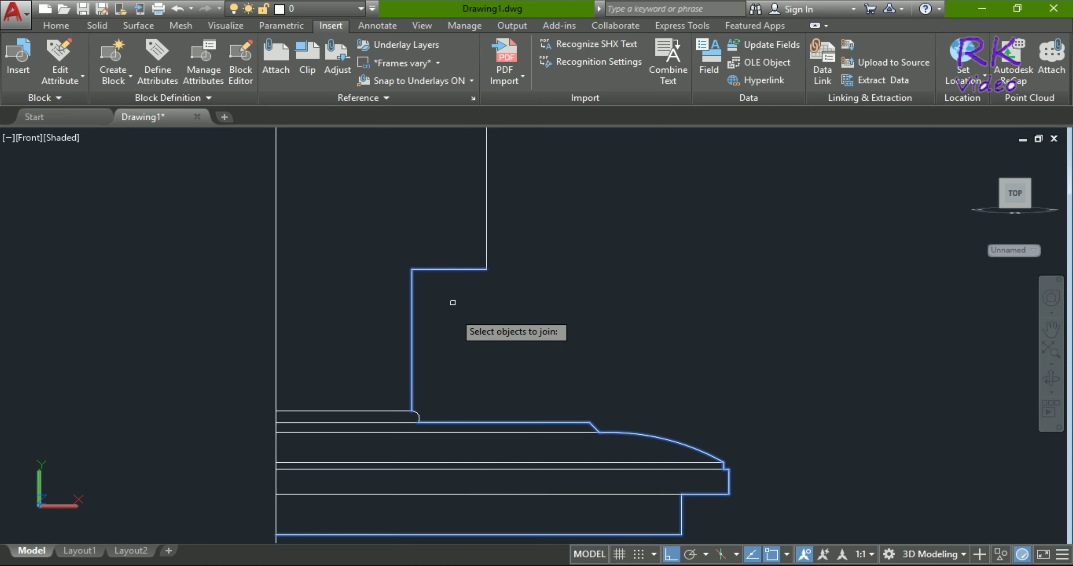
{"action": "scroll", "coordinate": [435, 452], "scroll_direction": "down", "scroll_amount": 4}
{"action": "left_click", "coordinate": [455, 321]}
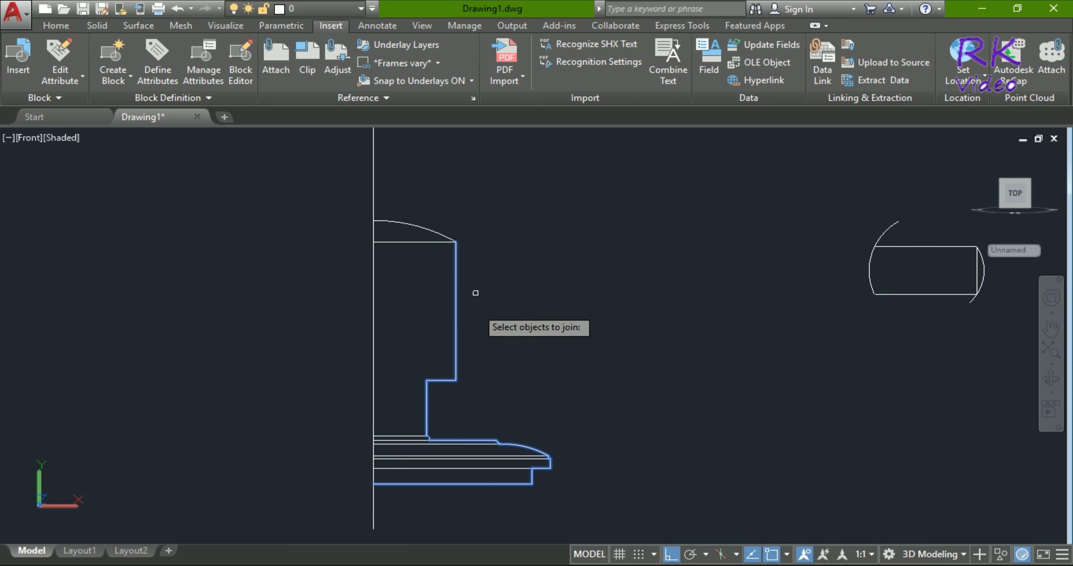
{"action": "left_click", "coordinate": [425, 227]}
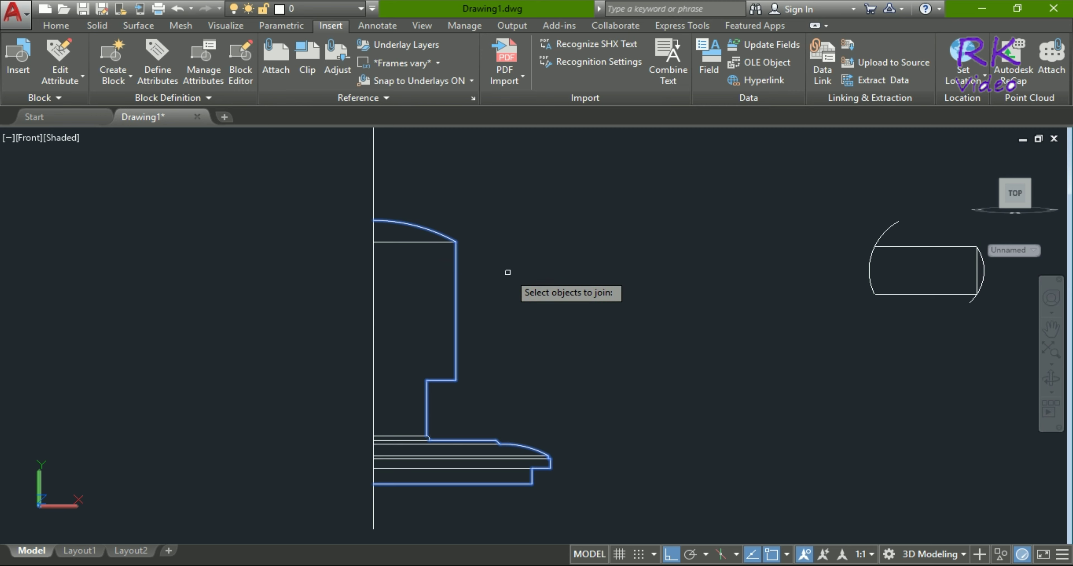
{"action": "key", "text": "Return"}
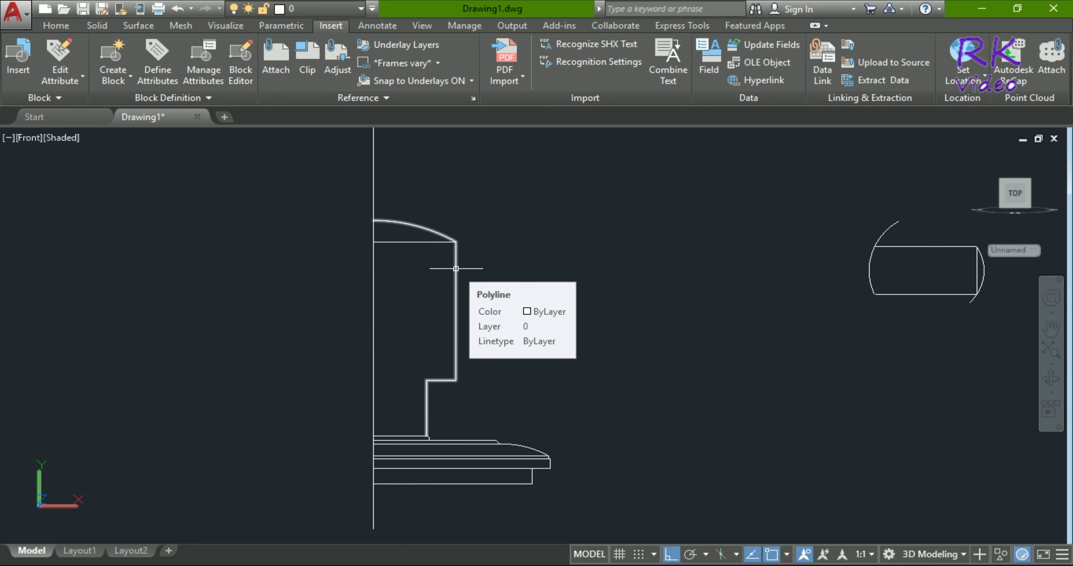
- Zoom in on the stem junction and join the vertical stem polyline with the lower profile polyline
{"action": "scroll", "coordinate": [424, 491], "scroll_direction": "up", "scroll_amount": 2}
{"action": "scroll", "coordinate": [425, 490], "scroll_direction": "up", "scroll_amount": 2}
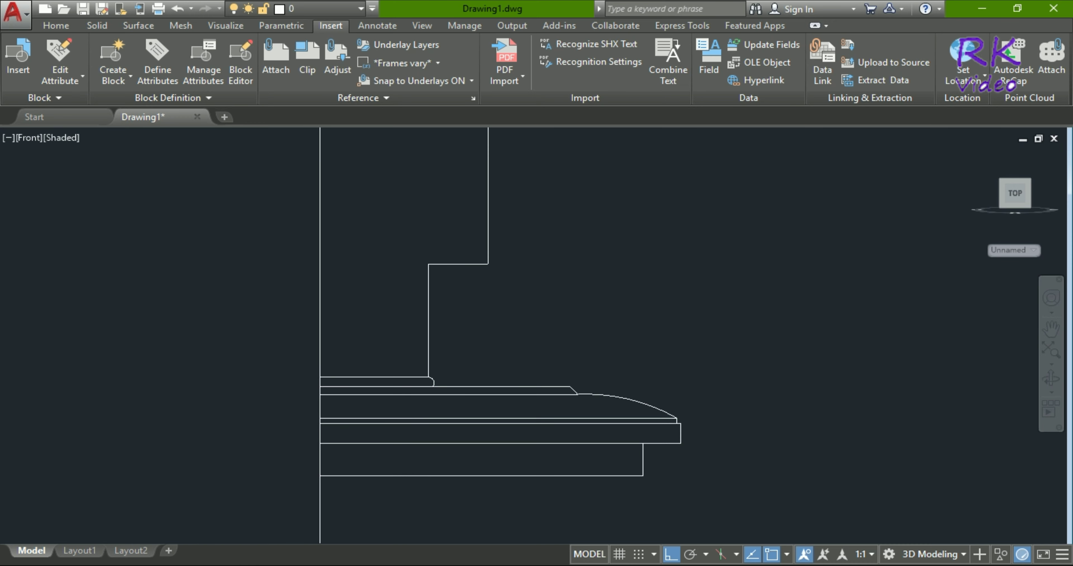
{"action": "scroll", "coordinate": [425, 490], "scroll_direction": "up", "scroll_amount": 2}
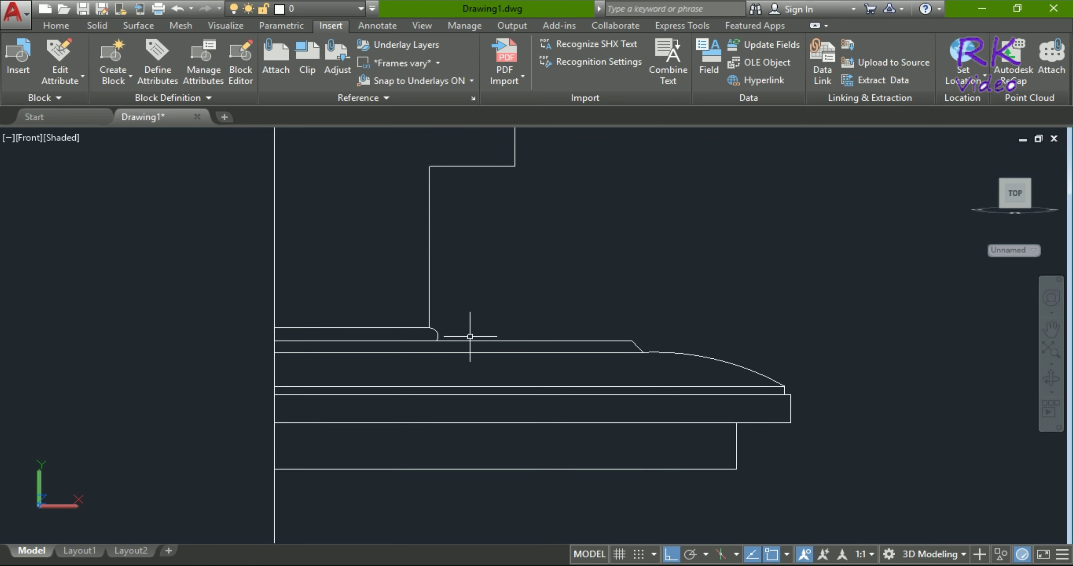
{"action": "key", "text": "Return"}
{"action": "left_click", "coordinate": [428, 311]}
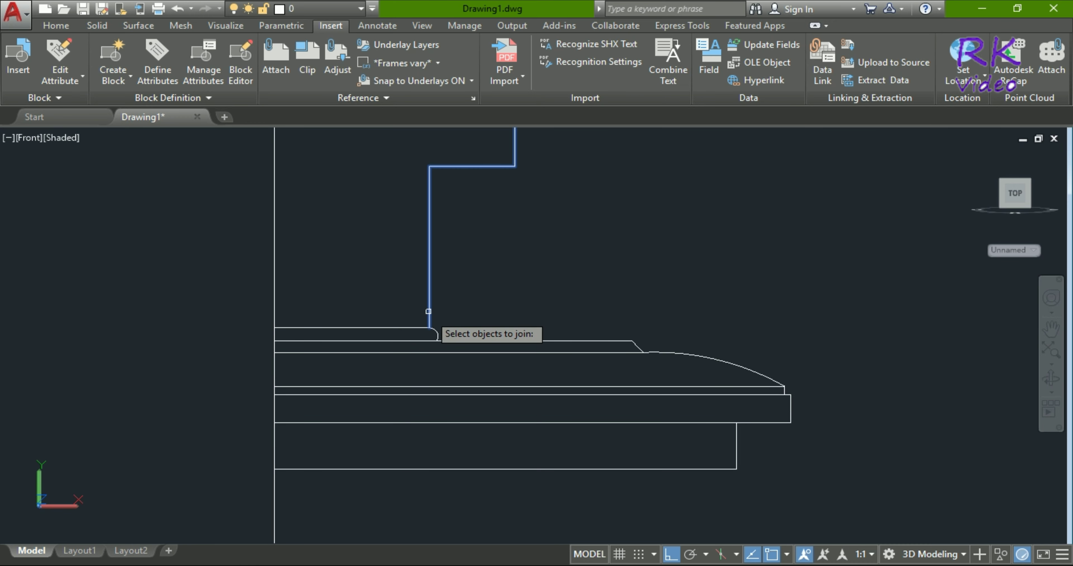
{"action": "left_click", "coordinate": [436, 331]}
{"action": "key", "text": "Return"}
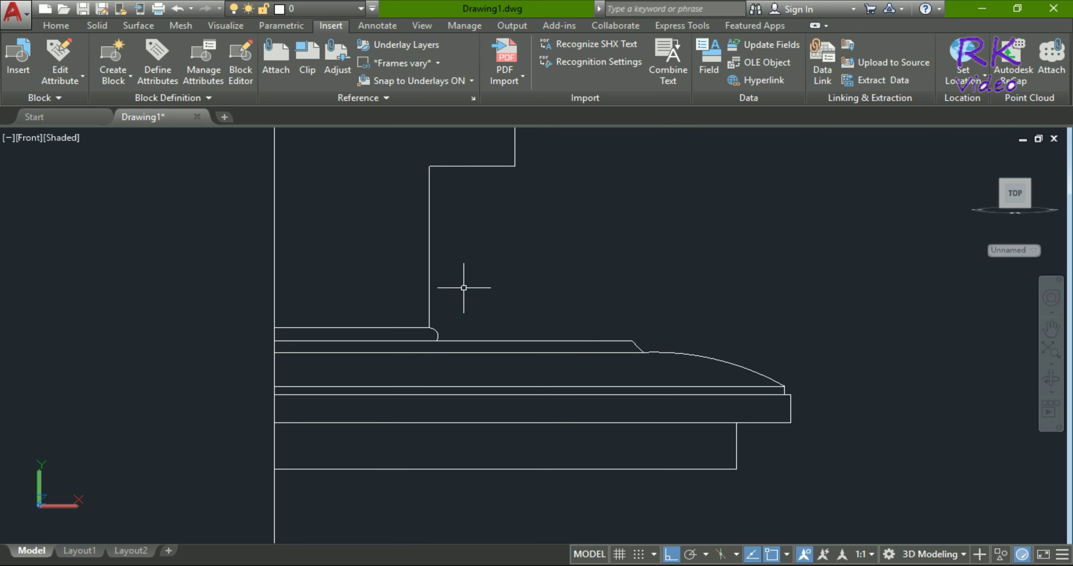
{"action": "scroll", "coordinate": [430, 331], "scroll_direction": "up", "scroll_amount": 5}
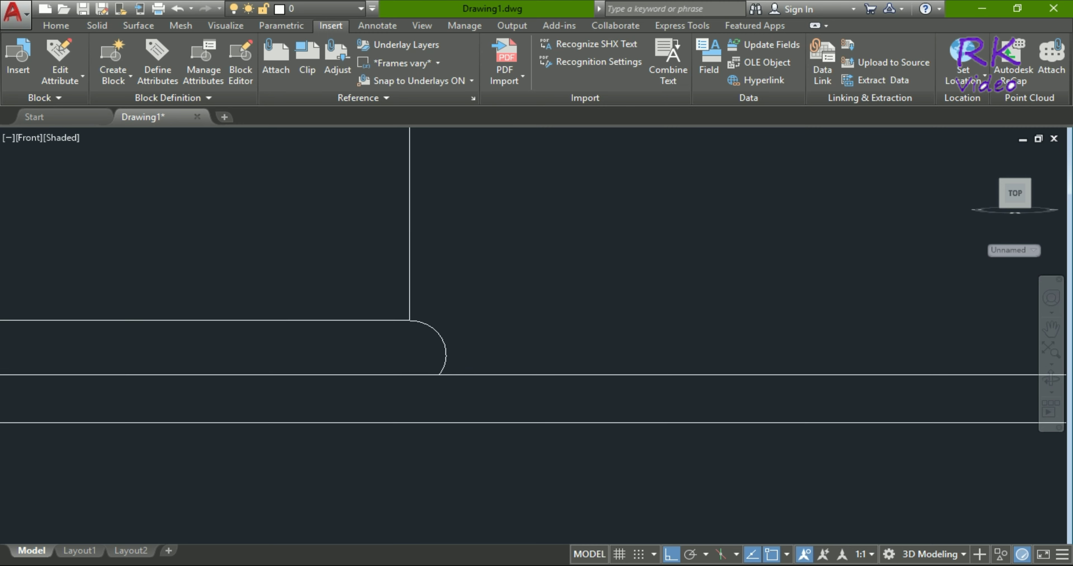
{"action": "scroll", "coordinate": [398, 323], "scroll_direction": "up", "scroll_amount": 5}
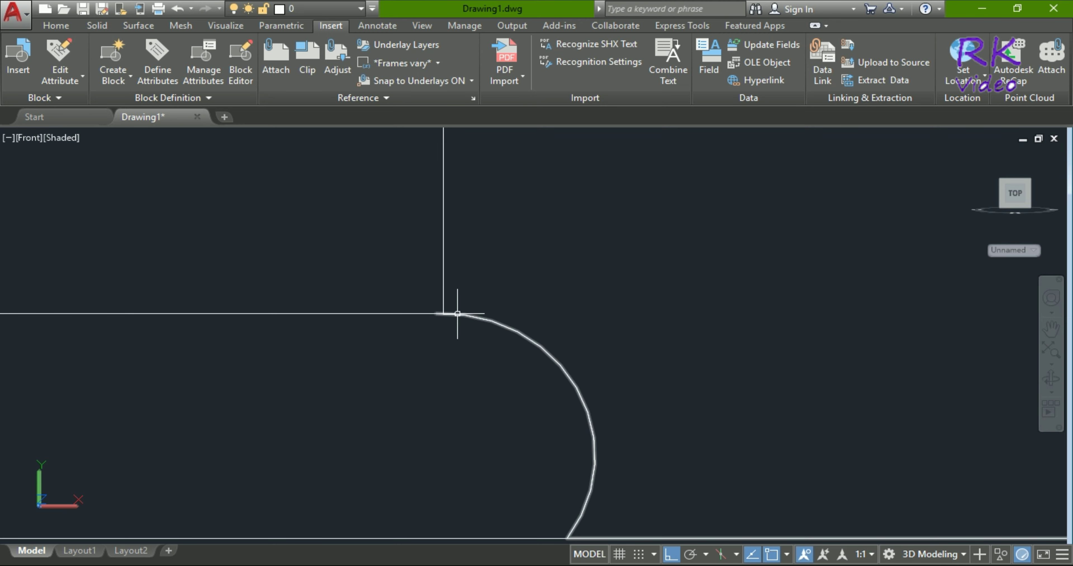
- Grip-drag the curved outer edge's left end back to the vertical line
{"action": "scroll", "coordinate": [444, 318], "scroll_direction": "up", "scroll_amount": 3}
{"action": "scroll", "coordinate": [455, 287], "scroll_direction": "up", "scroll_amount": 2}
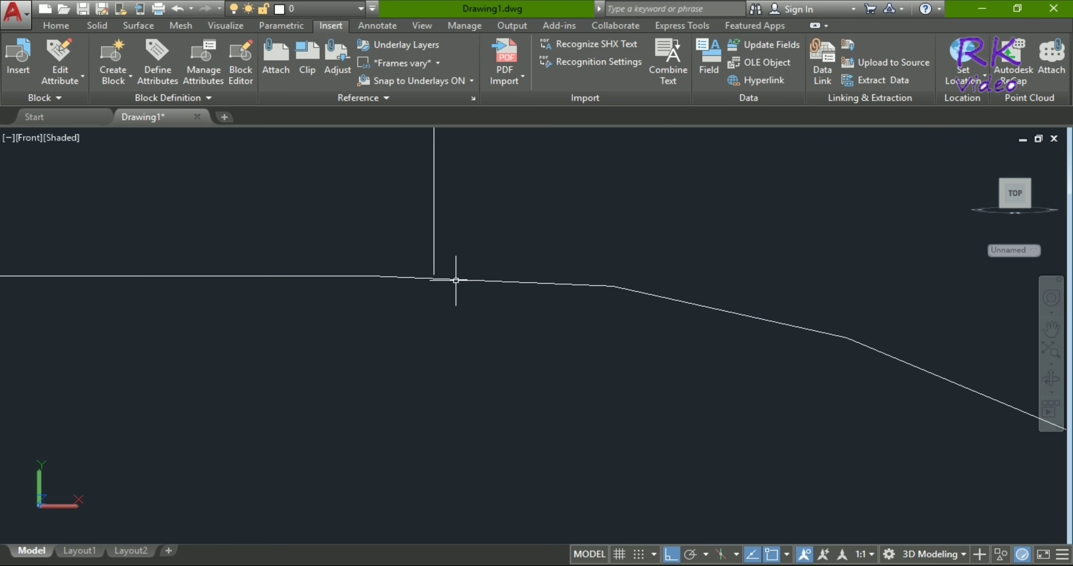
{"action": "left_click", "coordinate": [456, 281]}
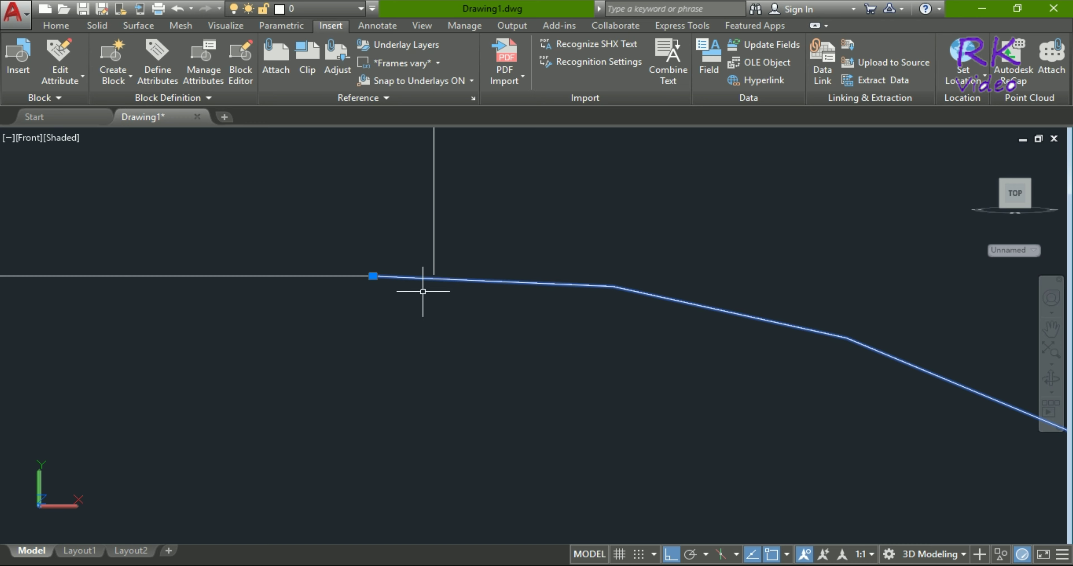
{"action": "left_click", "coordinate": [373, 276]}
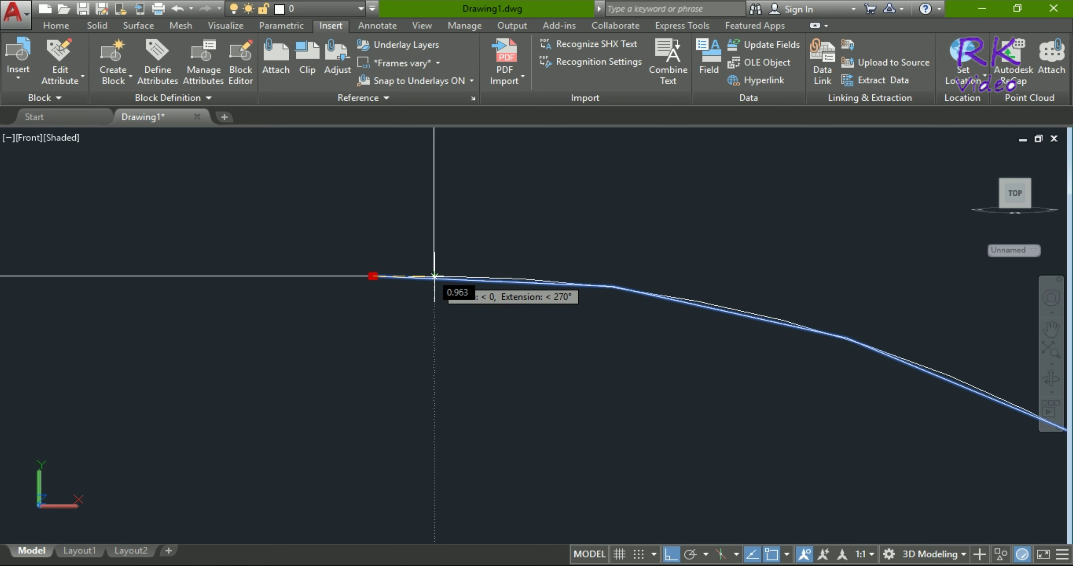
{"action": "left_click", "coordinate": [434, 275]}
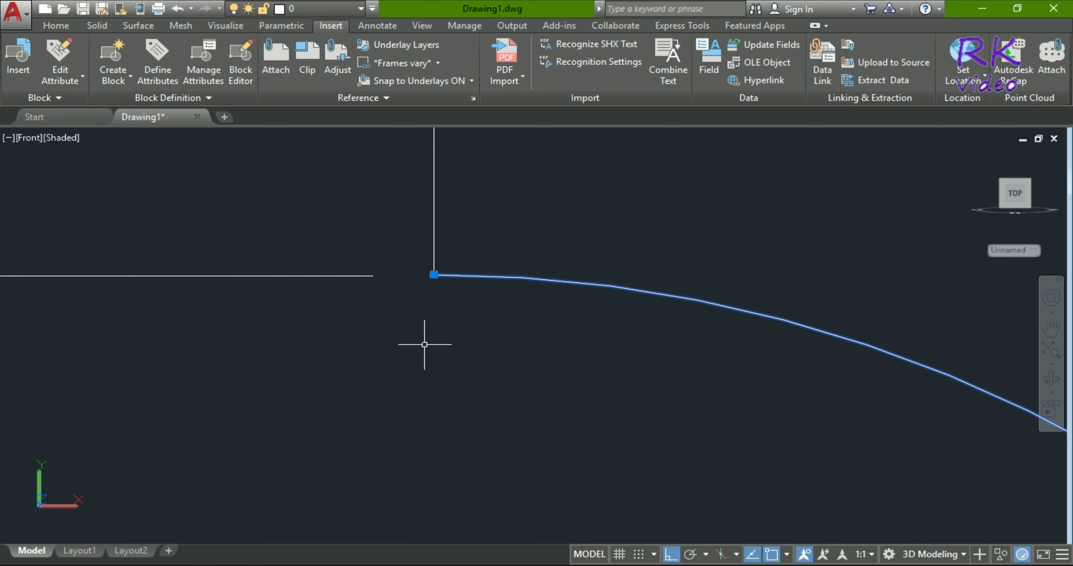
{"action": "key", "text": "Escape"}
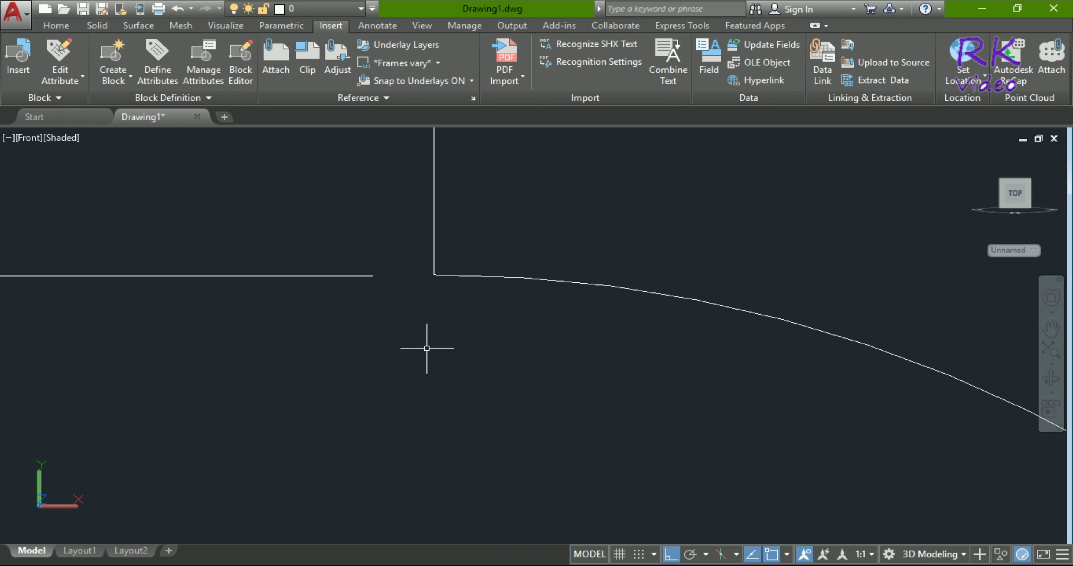
- Try EXTEND with the horizontal and vertical lines as boundaries, then cancel without changes
{"action": "type", "text": "f"}
{"action": "key", "text": "Escape"}
{"action": "type", "text": "ex"}
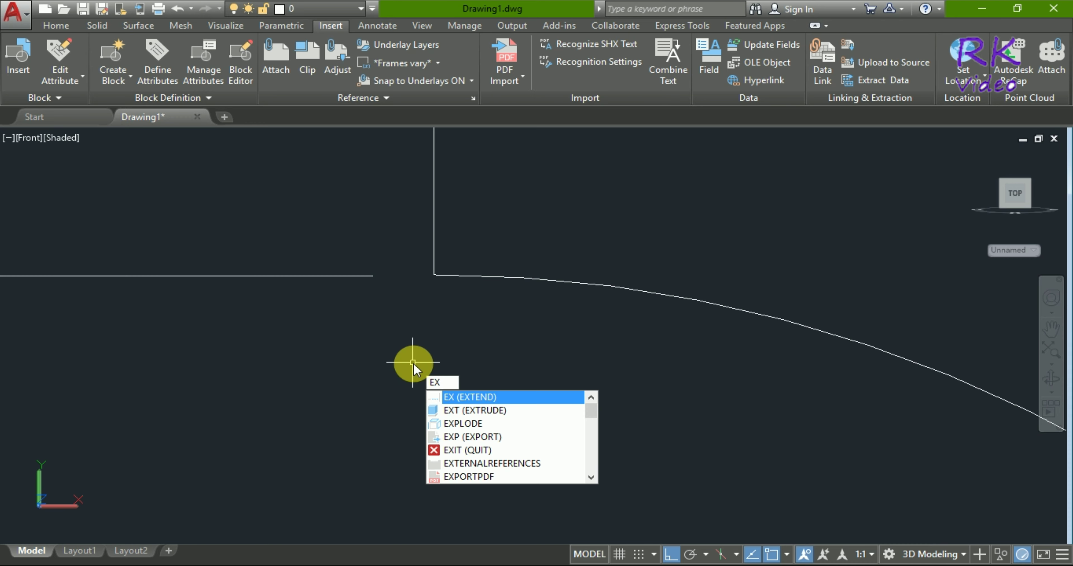
{"action": "key", "text": "Return"}
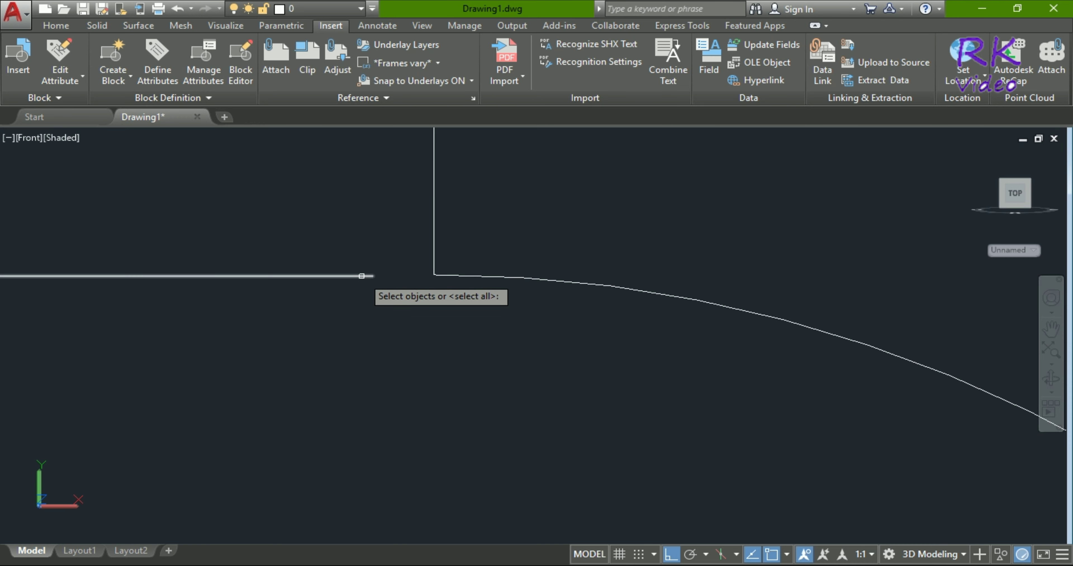
{"action": "left_click", "coordinate": [361, 276]}
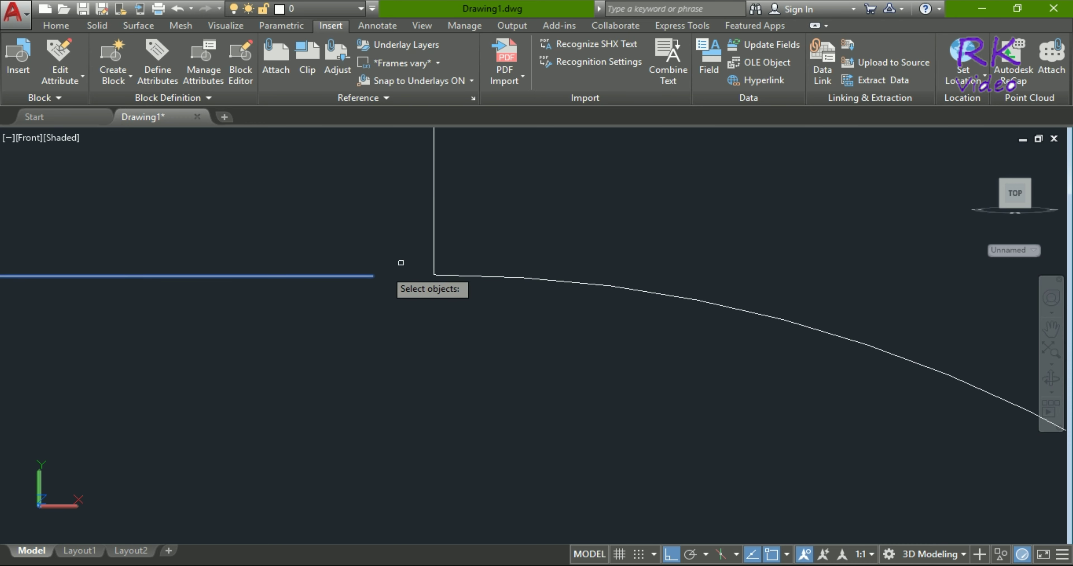
{"action": "left_click", "coordinate": [435, 253]}
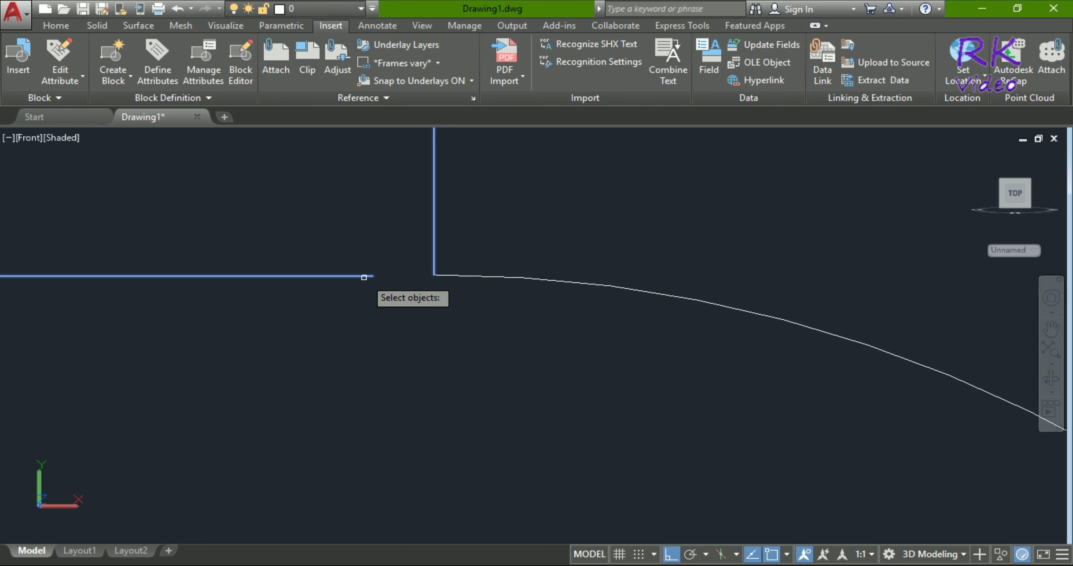
{"action": "key", "text": "Return"}
{"action": "key", "text": "Escape"}
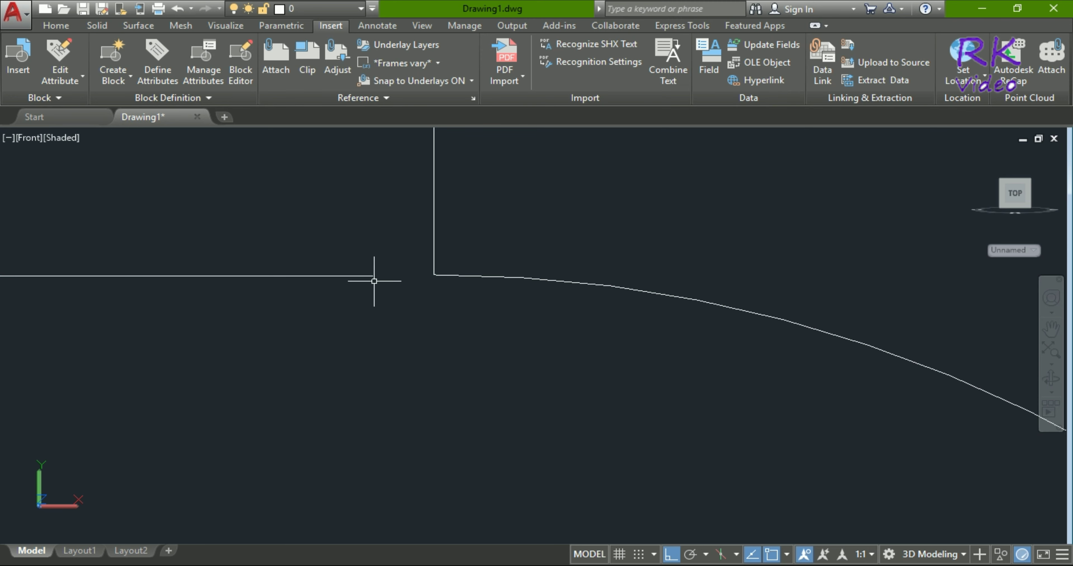
- Grip-stretch the short horizontal line's right end onto the corner at the vertical line
{"action": "left_click", "coordinate": [368, 275]}
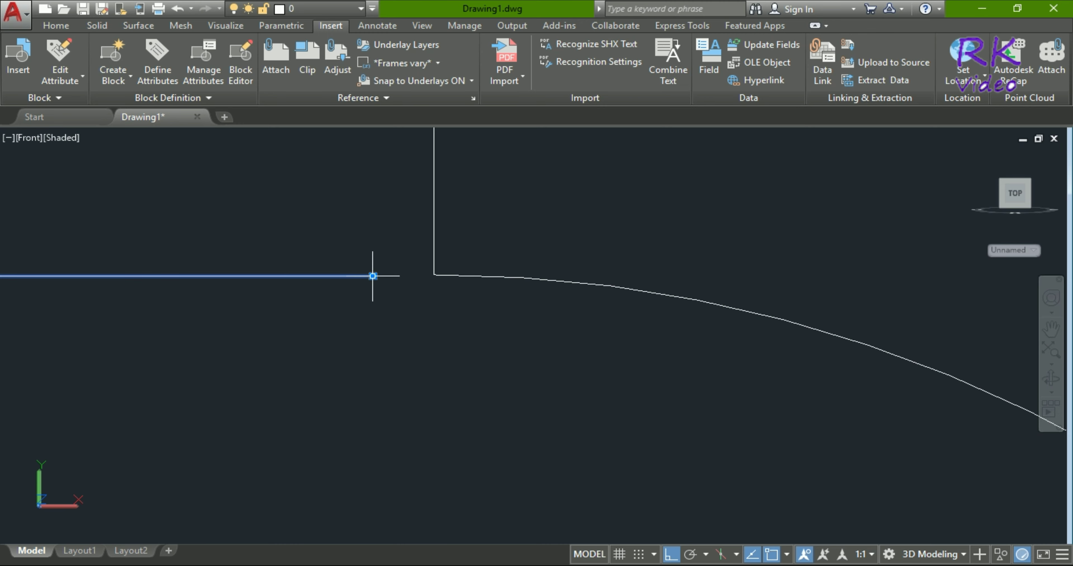
{"action": "left_click", "coordinate": [373, 275]}
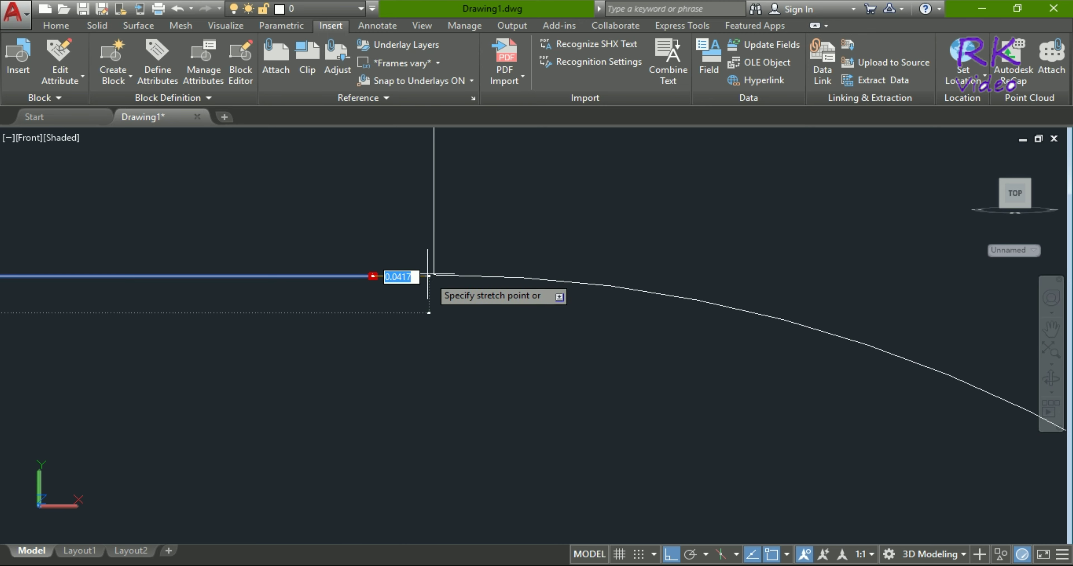
{"action": "scroll", "coordinate": [428, 274], "scroll_direction": "up", "scroll_amount": 2}
{"action": "scroll", "coordinate": [432, 273], "scroll_direction": "up", "scroll_amount": 3}
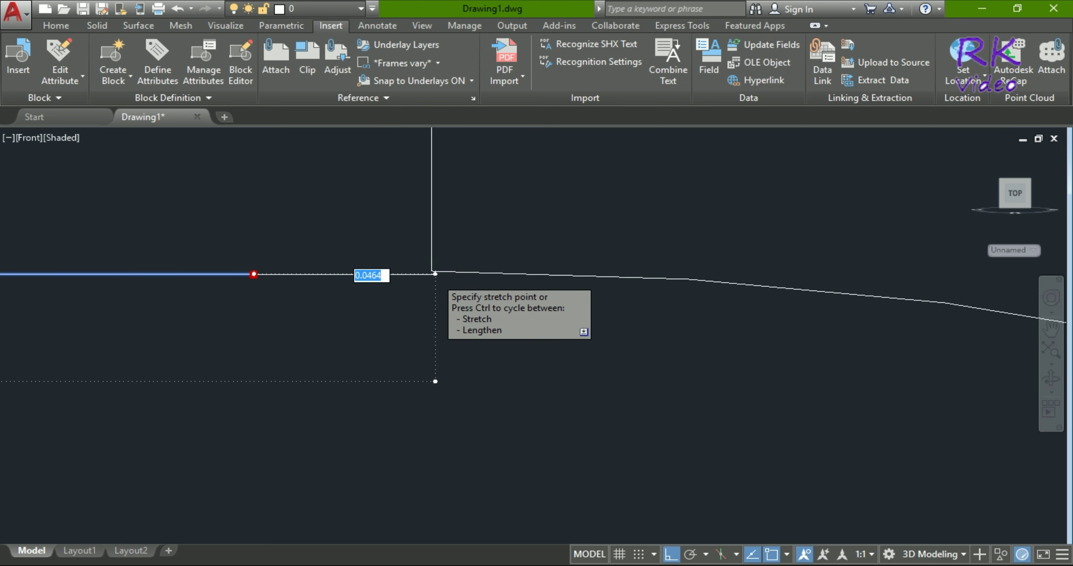
{"action": "scroll", "coordinate": [432, 273], "scroll_direction": "up", "scroll_amount": 2}
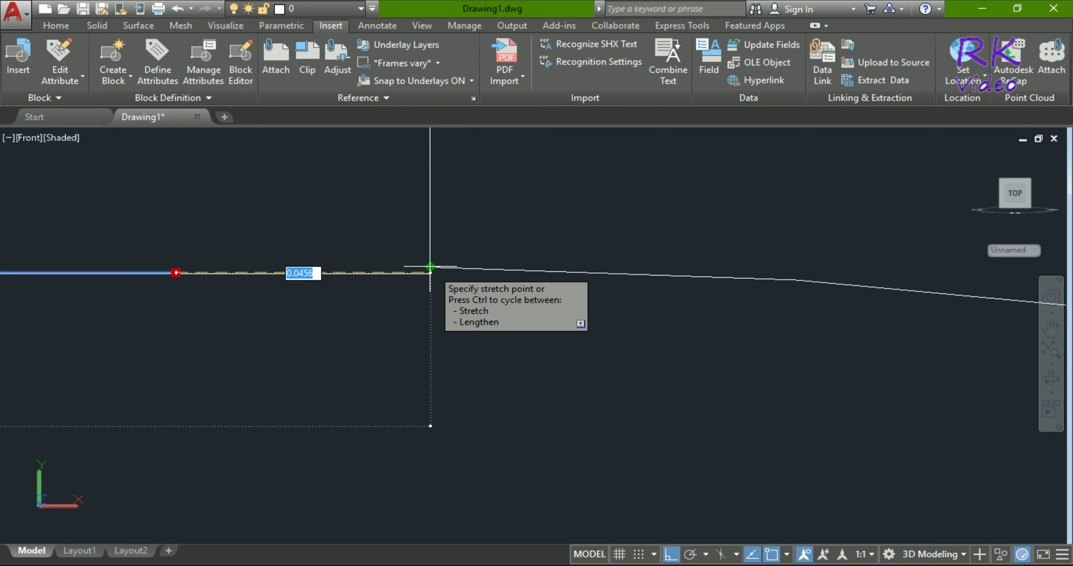
{"action": "left_click", "coordinate": [431, 267]}
{"action": "scroll", "coordinate": [416, 347], "scroll_direction": "down", "scroll_amount": 2}
{"action": "scroll", "coordinate": [503, 363], "scroll_direction": "down", "scroll_amount": 3}
{"action": "scroll", "coordinate": [503, 364], "scroll_direction": "up", "scroll_amount": 1}
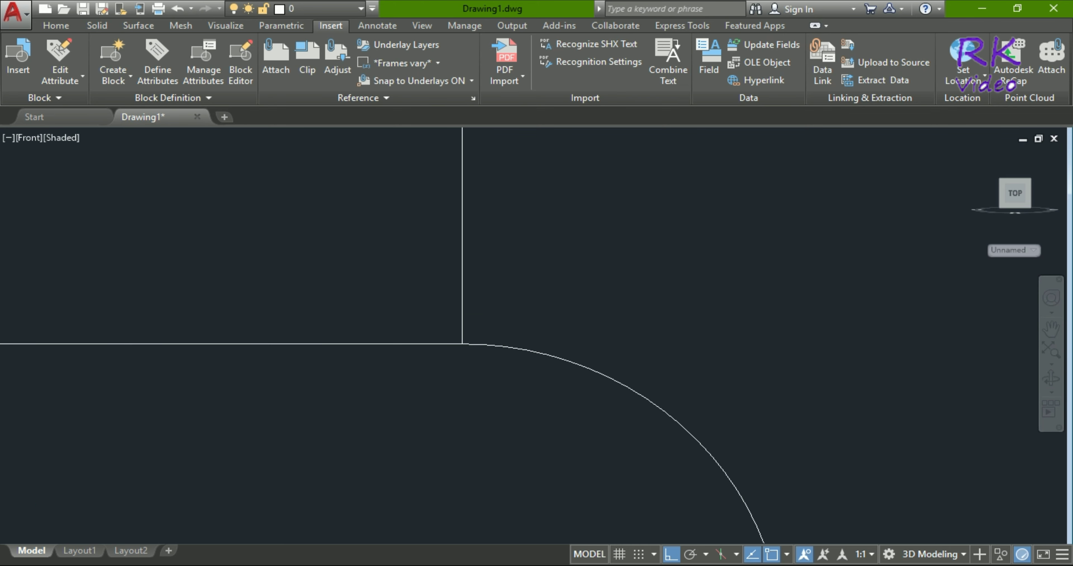
{"action": "scroll", "coordinate": [500, 355], "scroll_direction": "down", "scroll_amount": 2}
{"action": "scroll", "coordinate": [495, 378], "scroll_direction": "down", "scroll_amount": 1}
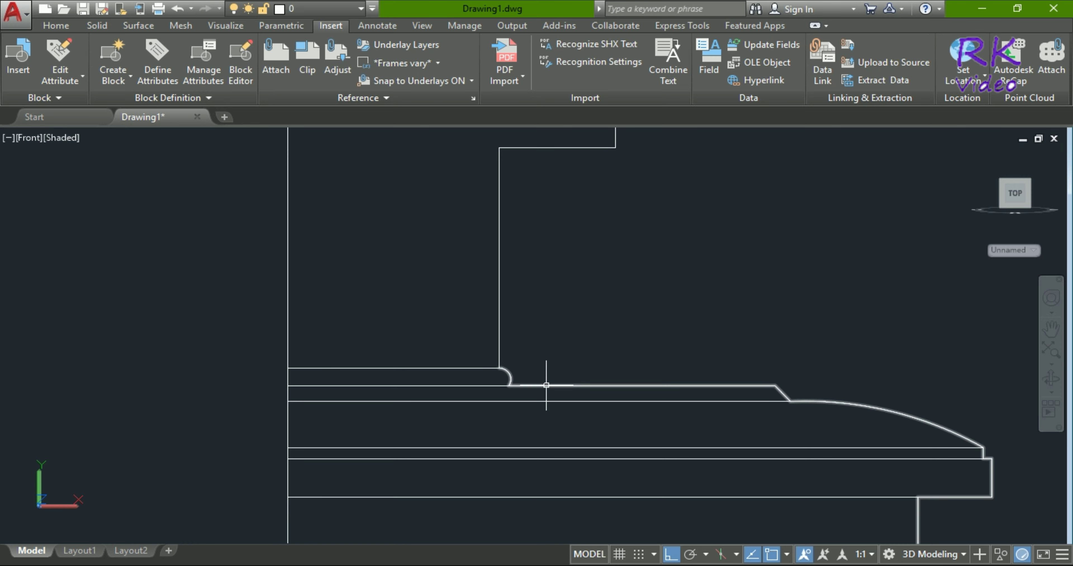
- Join the stem, repaired horizontal edge and curved flange edge into one outline, then zoom out
{"action": "mouse_move", "coordinate": [546, 385]}
{"action": "key", "text": "Return"}
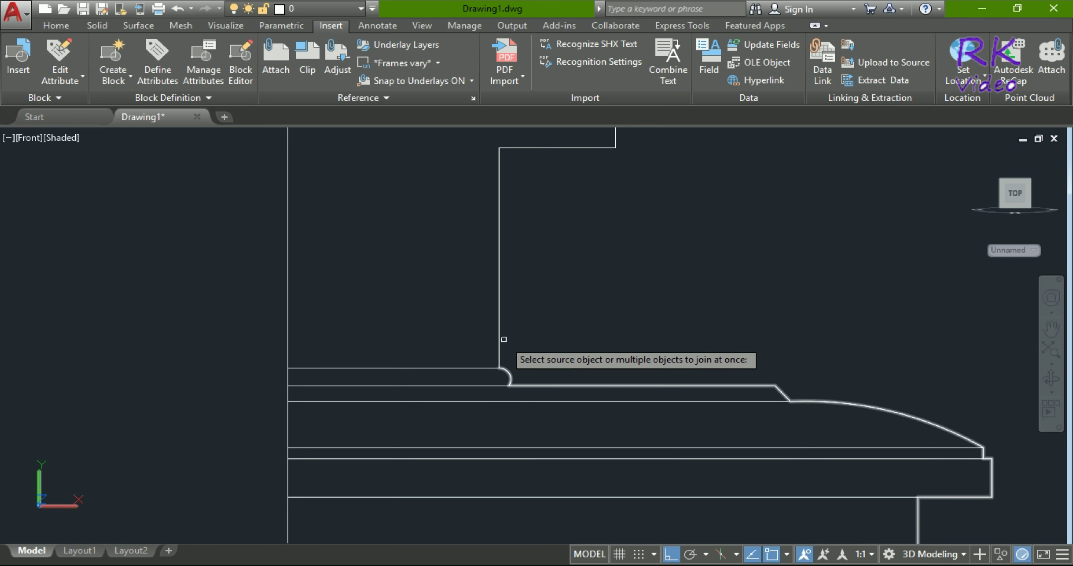
{"action": "left_click", "coordinate": [500, 361]}
{"action": "left_click", "coordinate": [508, 376]}
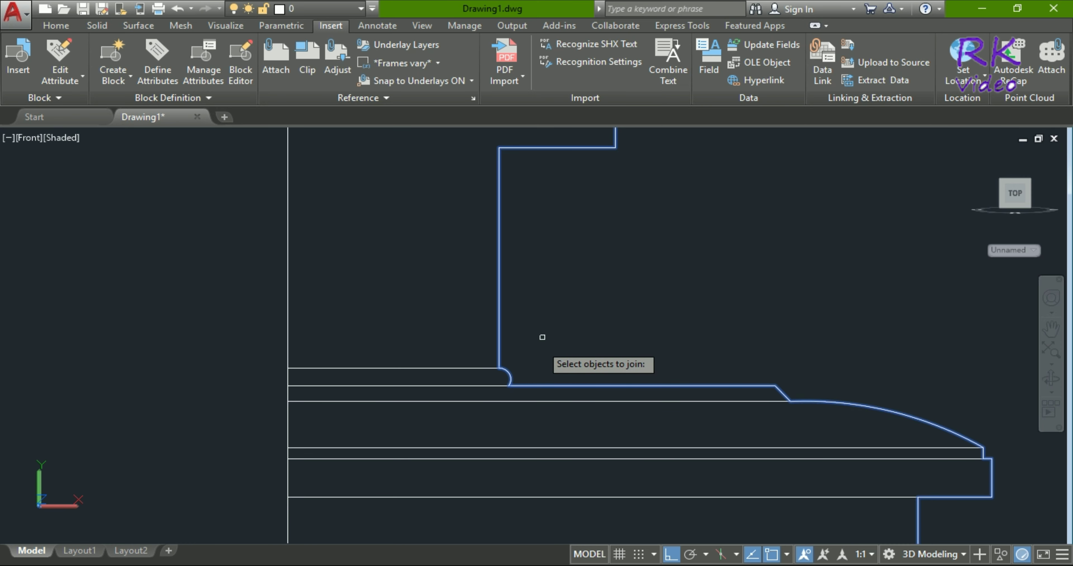
{"action": "key", "text": "Return"}
{"action": "scroll", "coordinate": [535, 381], "scroll_direction": "down", "scroll_amount": 1}
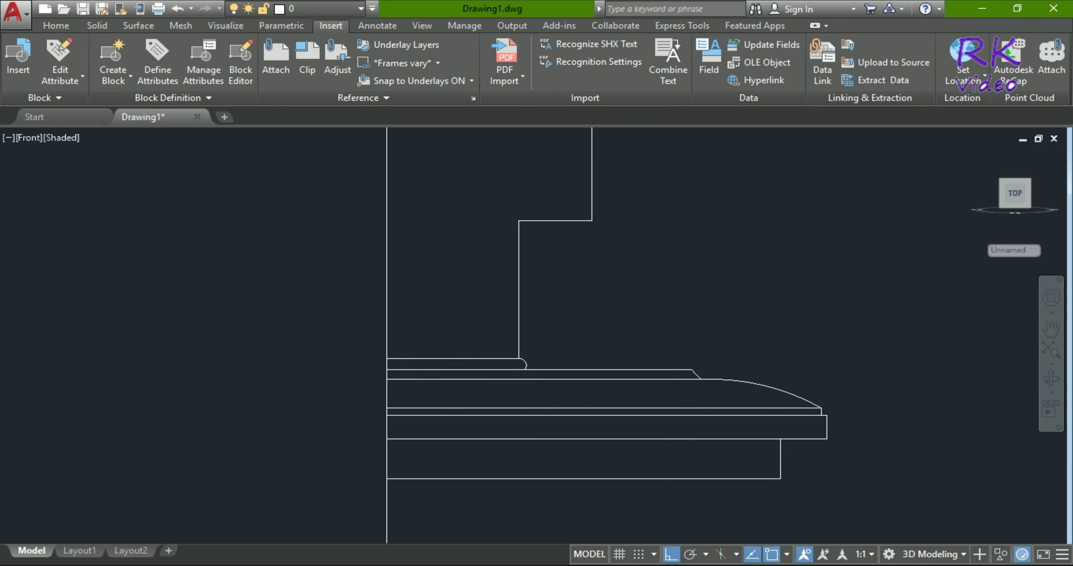
{"action": "scroll", "coordinate": [541, 383], "scroll_direction": "down", "scroll_amount": 2}
{"action": "scroll", "coordinate": [525, 416], "scroll_direction": "down", "scroll_amount": 4}
{"action": "scroll", "coordinate": [549, 455], "scroll_direction": "up", "scroll_amount": 2}
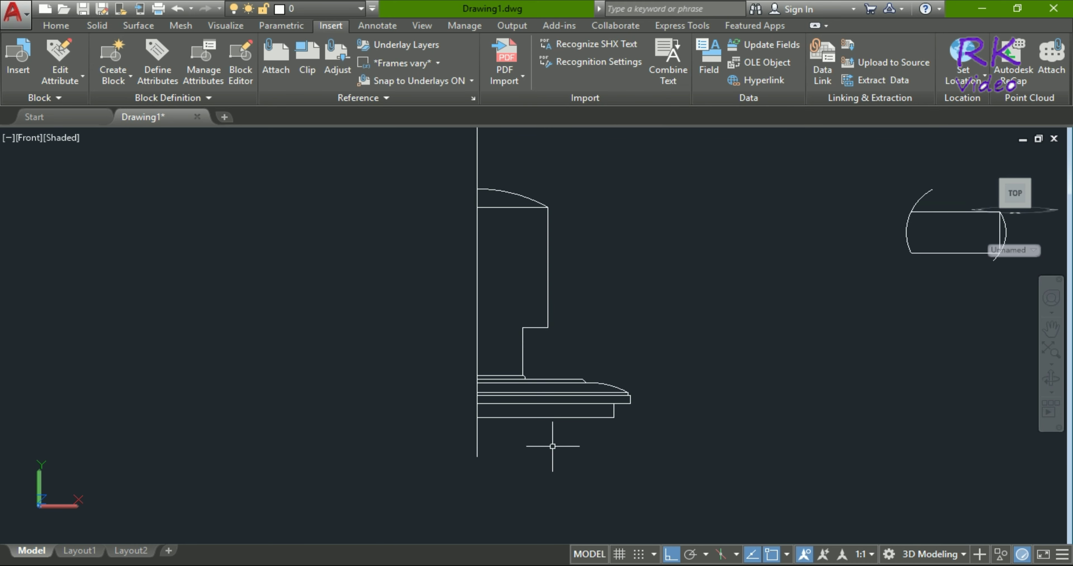
- Run REV on the window-selected profile, using its bottom-left and top-left corners as the axis
{"action": "type", "text": "r"}
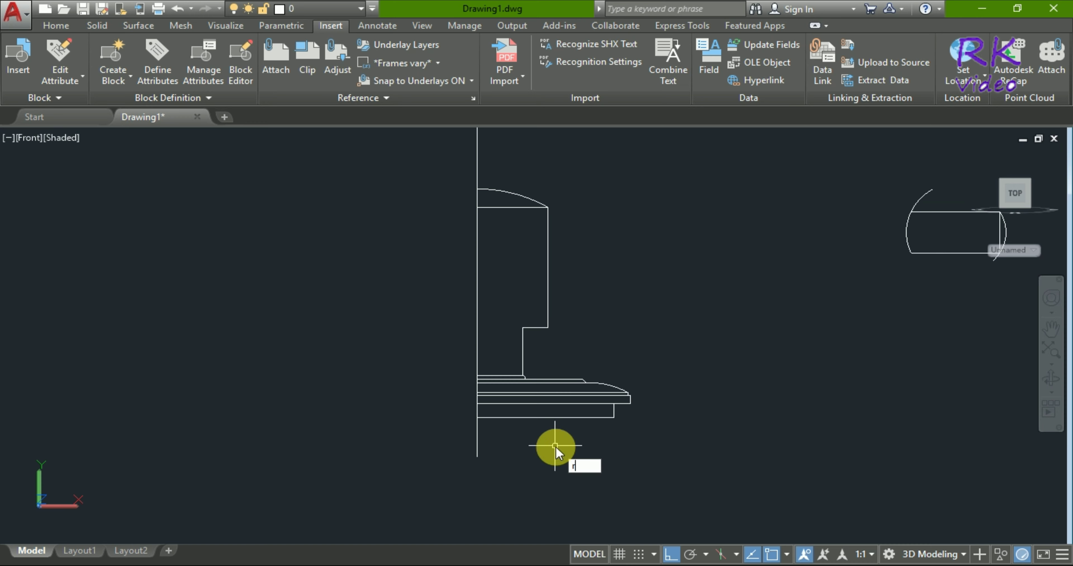
{"action": "type", "text": "ev"}
{"action": "key", "text": "Return"}
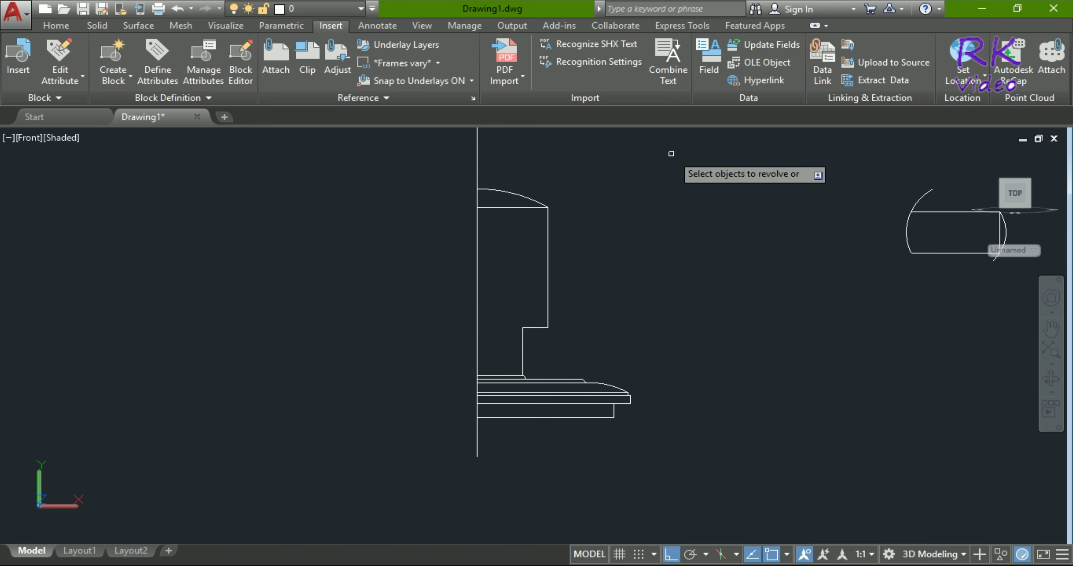
{"action": "left_click", "coordinate": [667, 162]}
{"action": "left_click", "coordinate": [499, 451]}
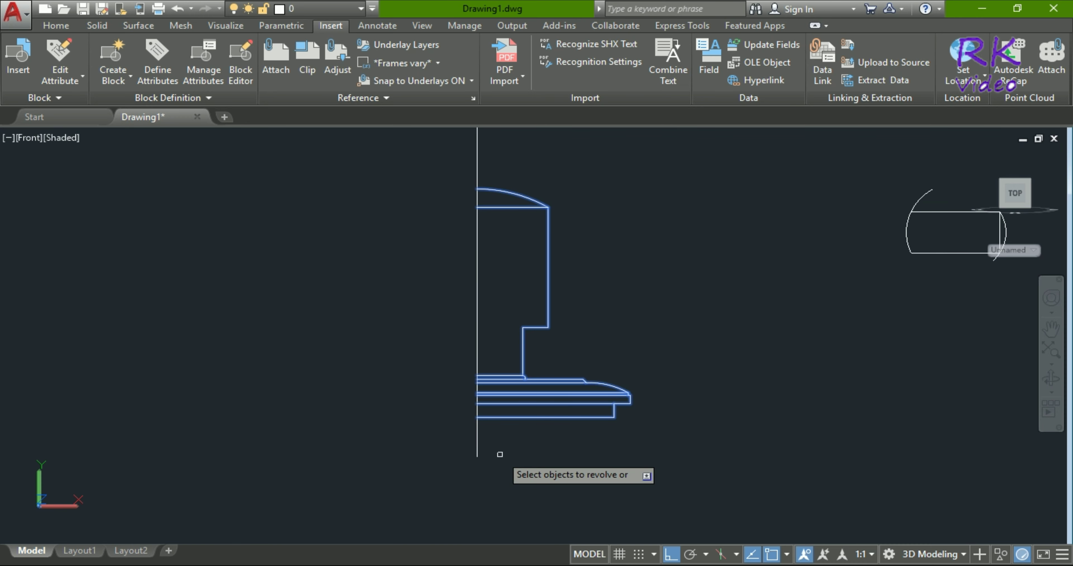
{"action": "right_click", "coordinate": [500, 456]}
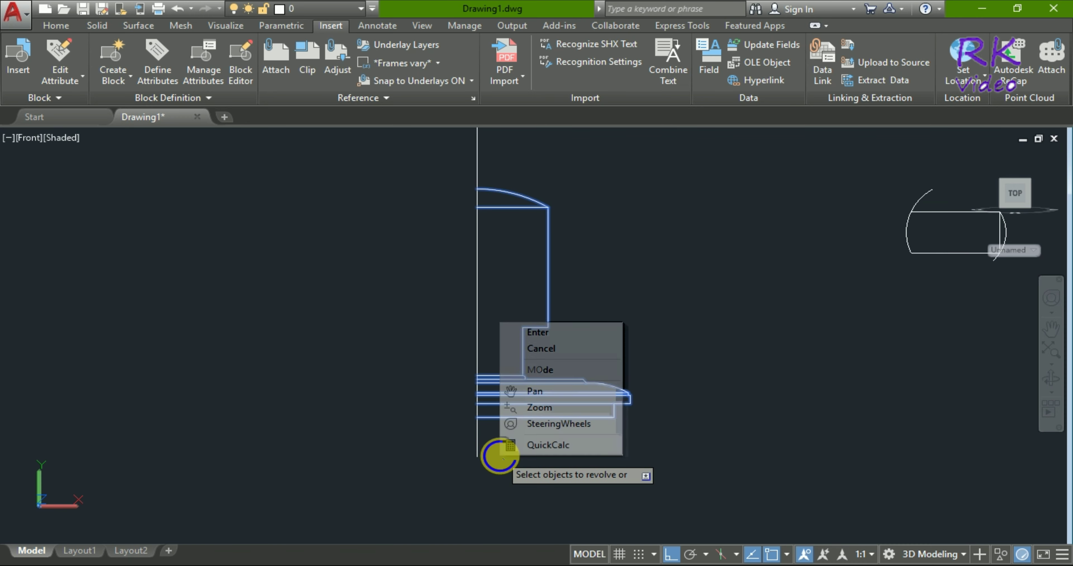
{"action": "left_click", "coordinate": [525, 332]}
{"action": "left_click", "coordinate": [477, 417]}
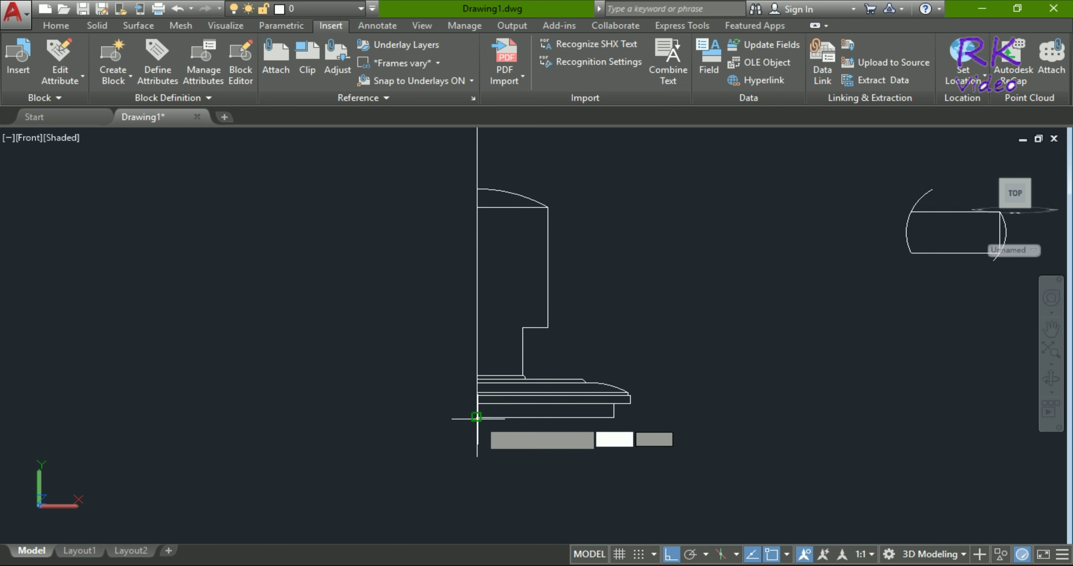
{"action": "left_click", "coordinate": [477, 189]}
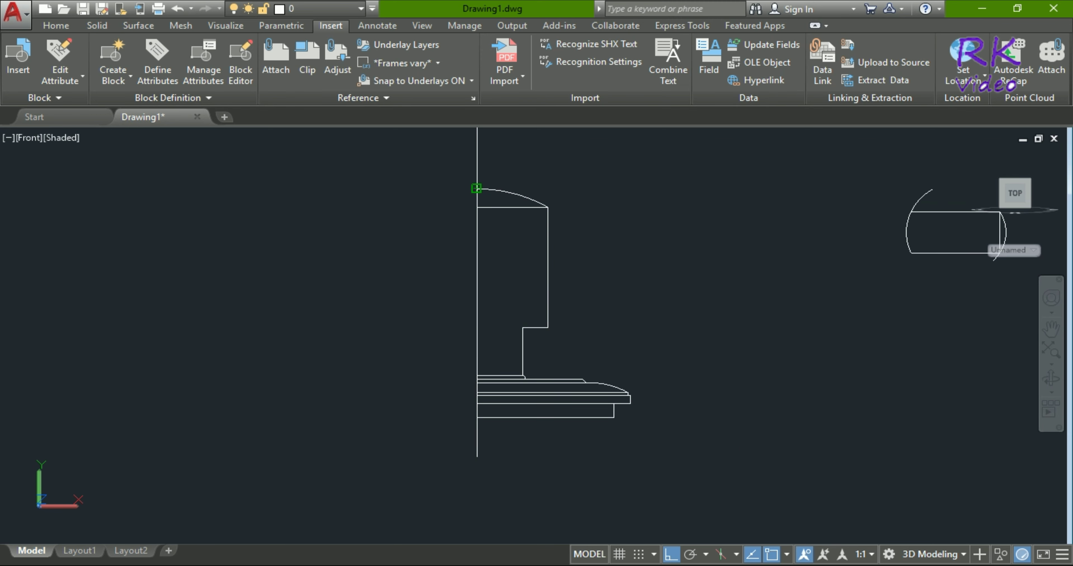
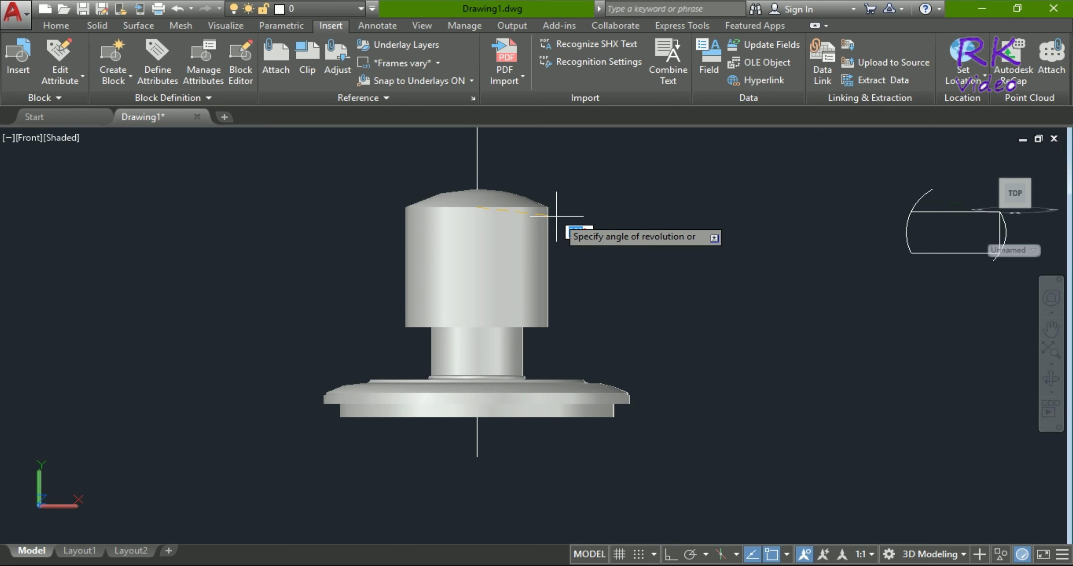
- Complete the knob body revolve at 360 degrees and erase its axis line
{"action": "type", "text": "360"}
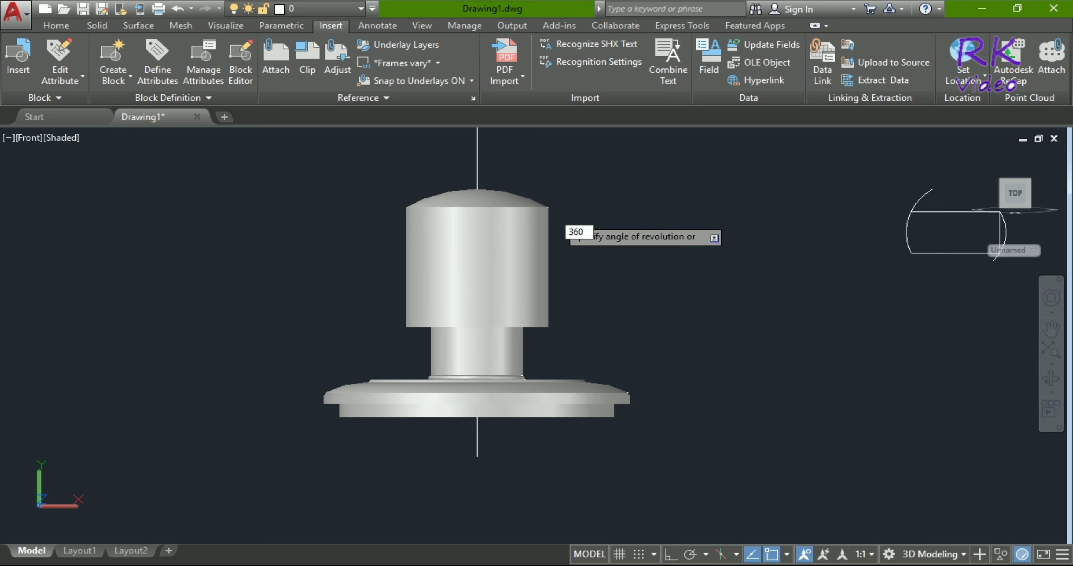
{"action": "key", "text": "Return"}
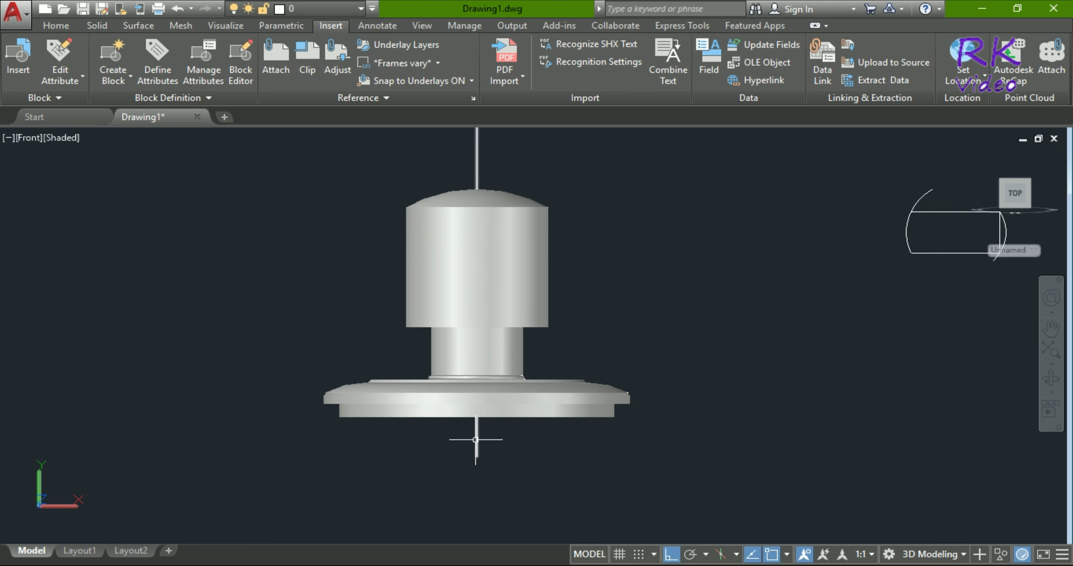
{"action": "key", "text": "Delete"}
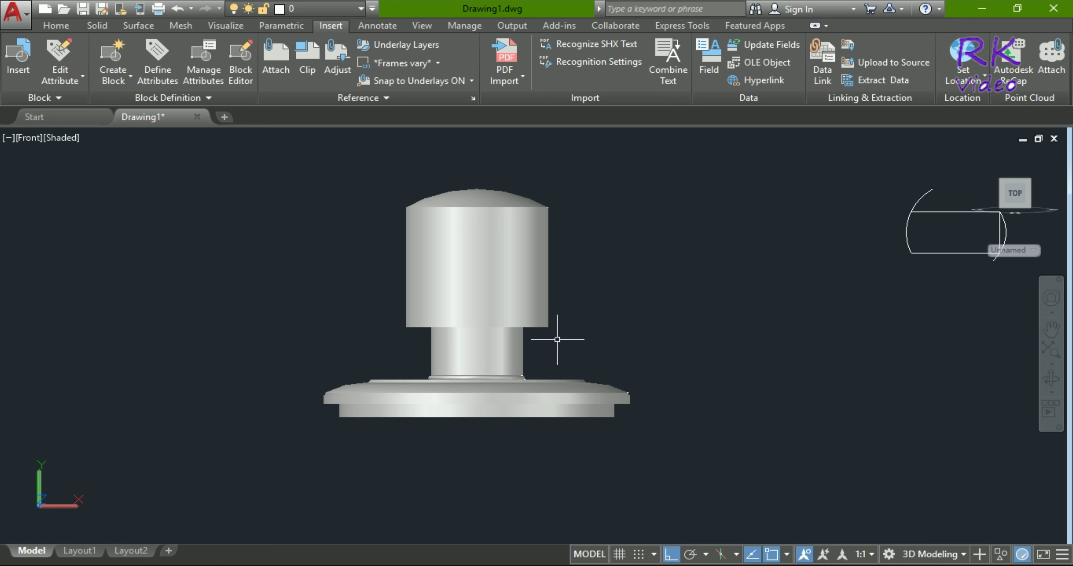
{"action": "left_click", "coordinate": [545, 311]}
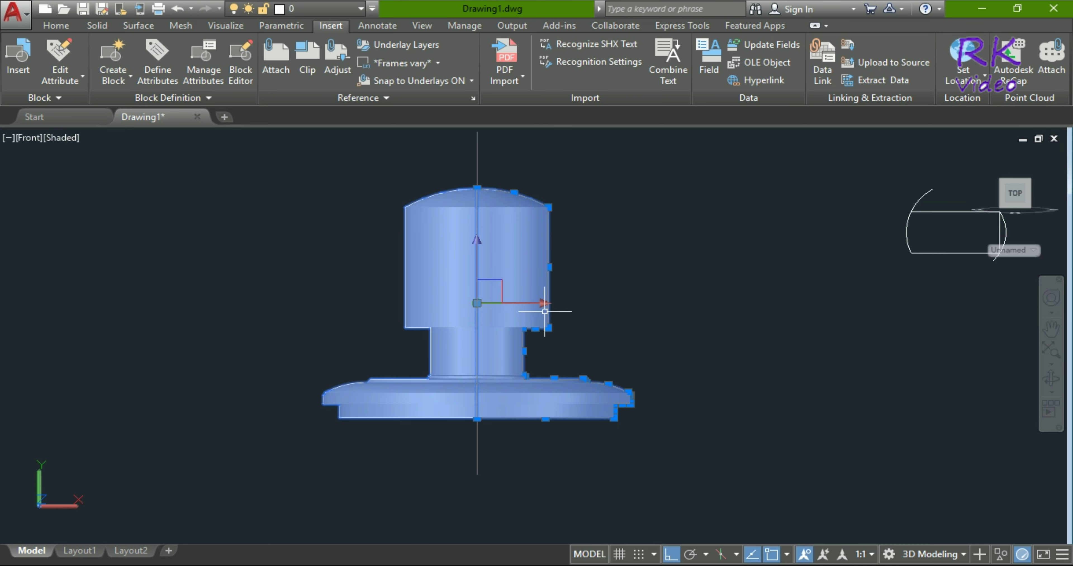
{"action": "key", "text": "Escape"}
- Draw a horizontal centre line through the pin rectangle and extend it to the right
{"action": "scroll", "coordinate": [397, 475], "scroll_direction": "down", "scroll_amount": 4}
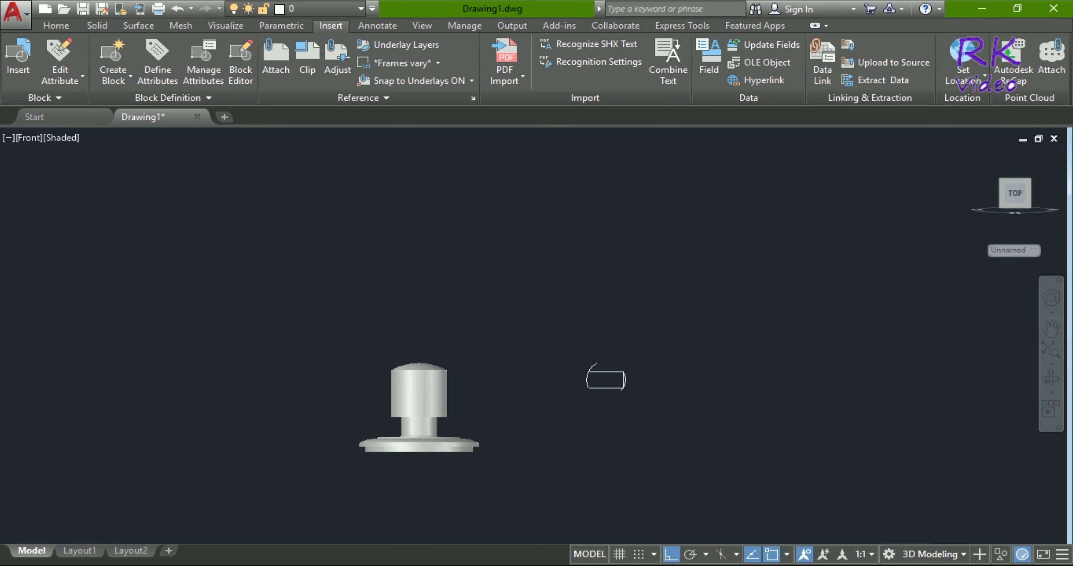
{"action": "scroll", "coordinate": [604, 391], "scroll_direction": "up", "scroll_amount": 4}
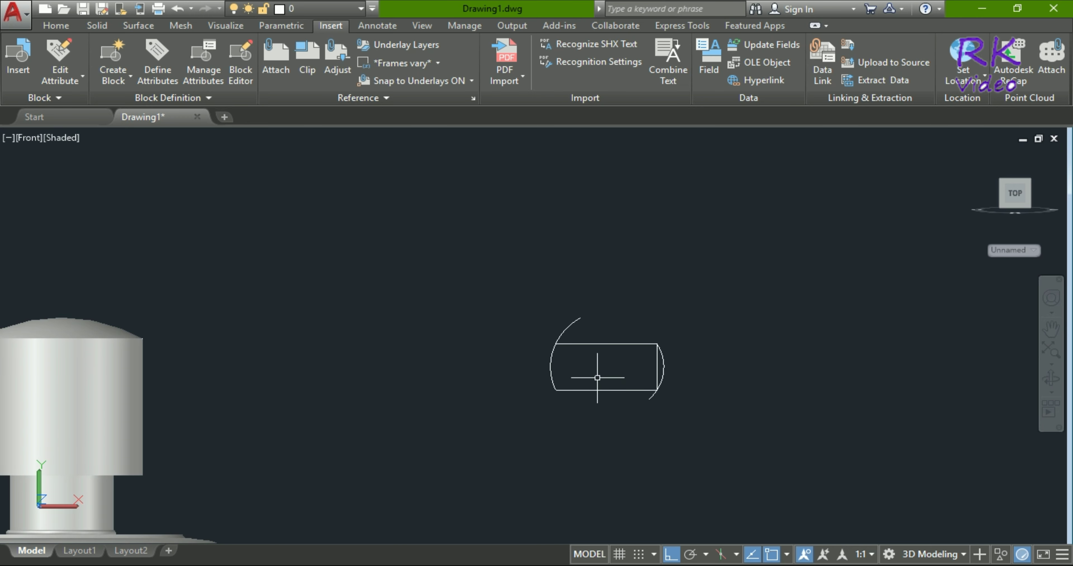
{"action": "scroll", "coordinate": [597, 378], "scroll_direction": "up", "scroll_amount": 3}
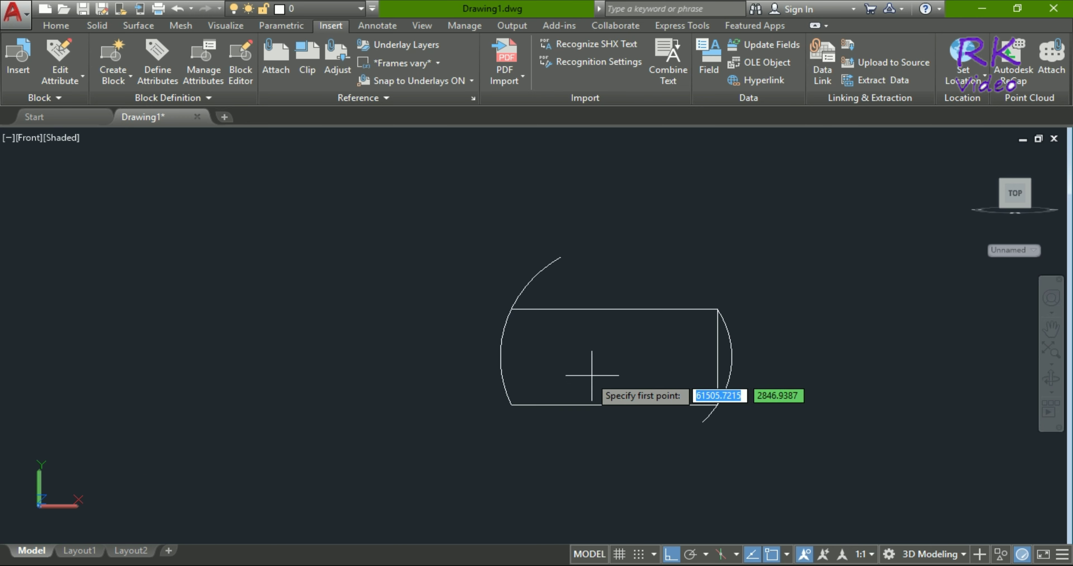
{"action": "left_click", "coordinate": [717, 356]}
{"action": "left_click", "coordinate": [374, 357]}
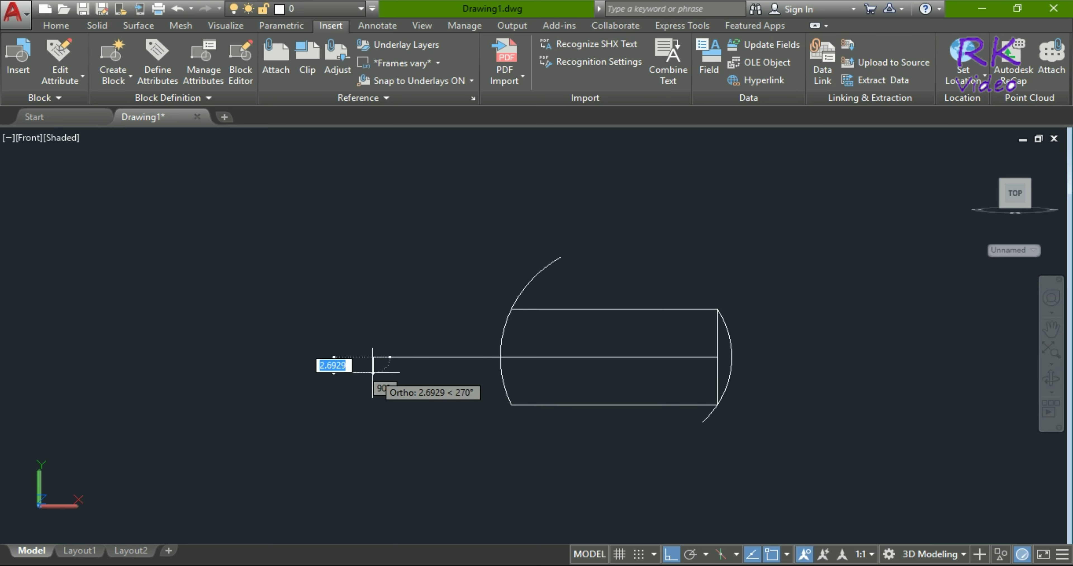
{"action": "key", "text": "Return"}
{"action": "left_click", "coordinate": [604, 357]}
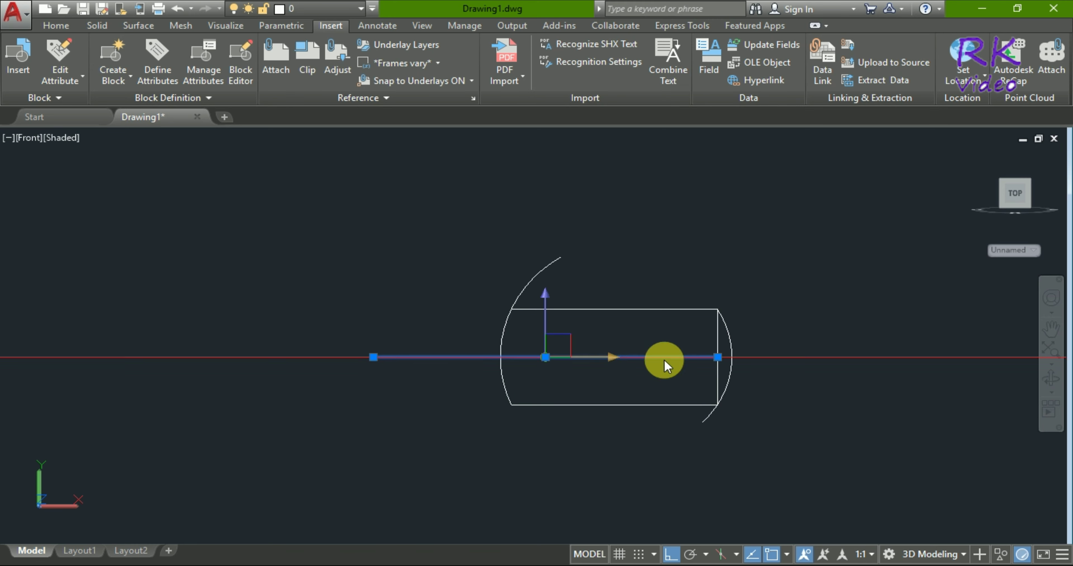
{"action": "left_click", "coordinate": [717, 356]}
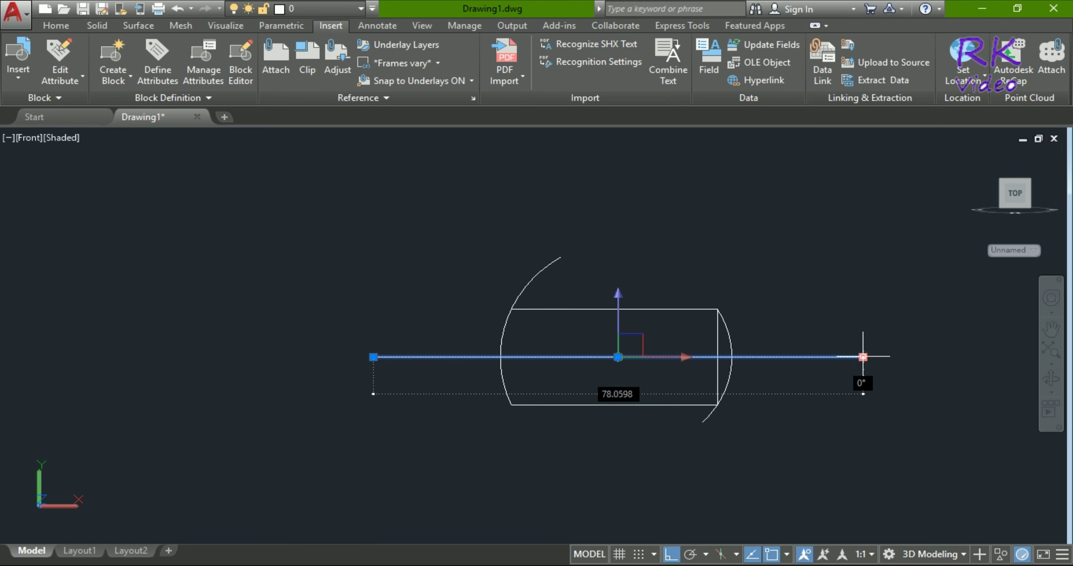
{"action": "left_click", "coordinate": [863, 356]}
{"action": "key", "text": "Escape"}
- Trim away the lower half and upper arc, then delete the leftover lower lines
{"action": "type", "text": "tr"}
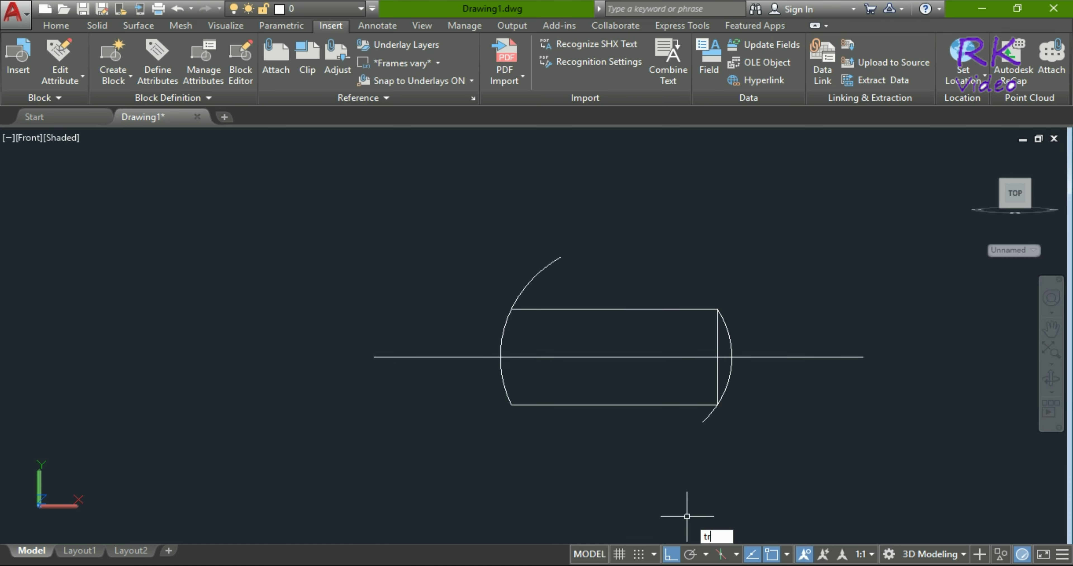
{"action": "left_click", "coordinate": [751, 377]}
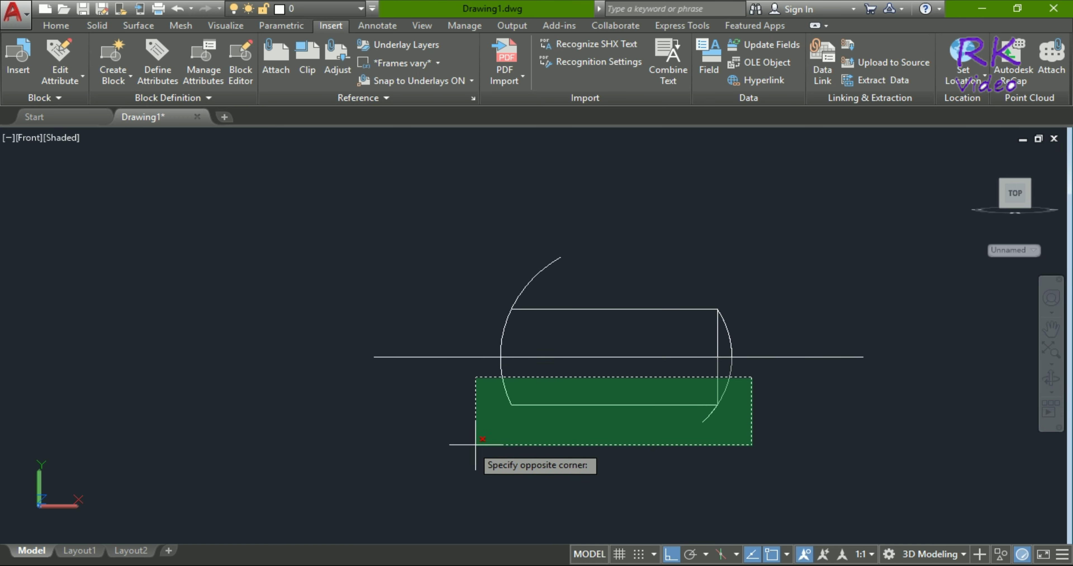
{"action": "left_click", "coordinate": [419, 449]}
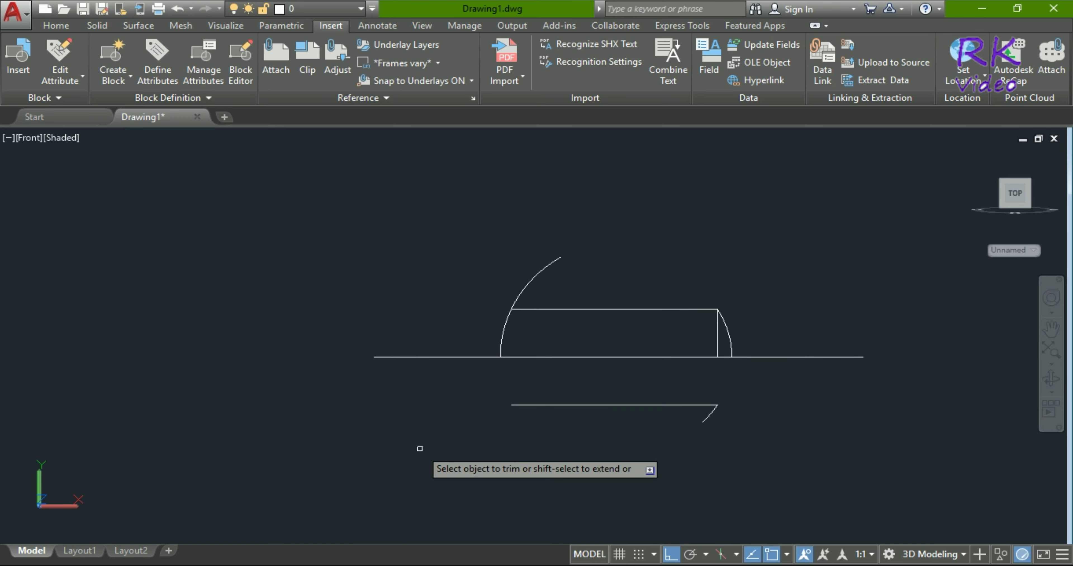
{"action": "left_click", "coordinate": [651, 269]}
{"action": "left_click", "coordinate": [253, 266]}
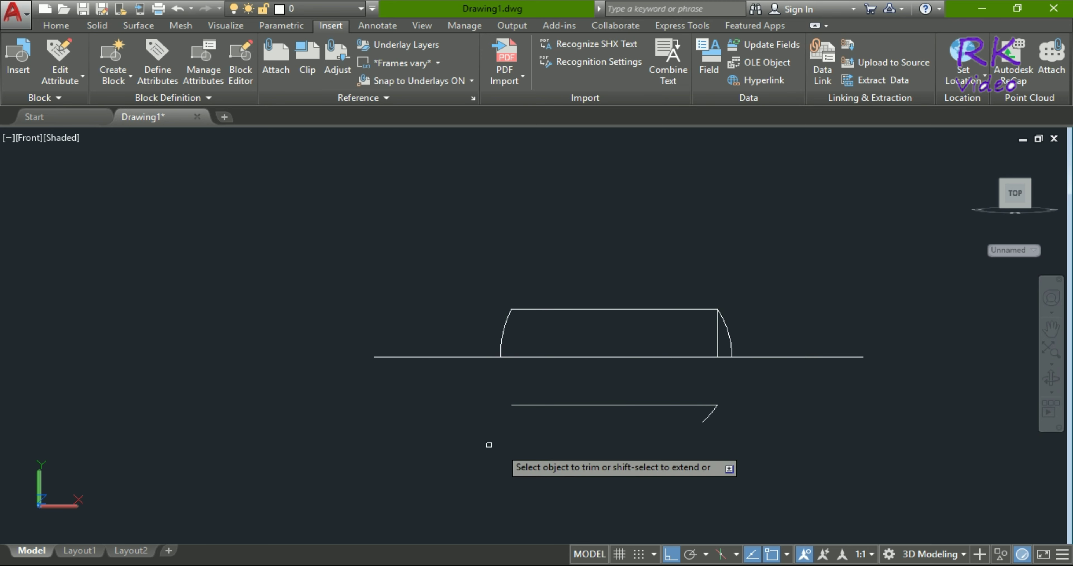
{"action": "key", "text": "Return"}
{"action": "left_click", "coordinate": [751, 383]}
{"action": "left_click", "coordinate": [374, 433]}
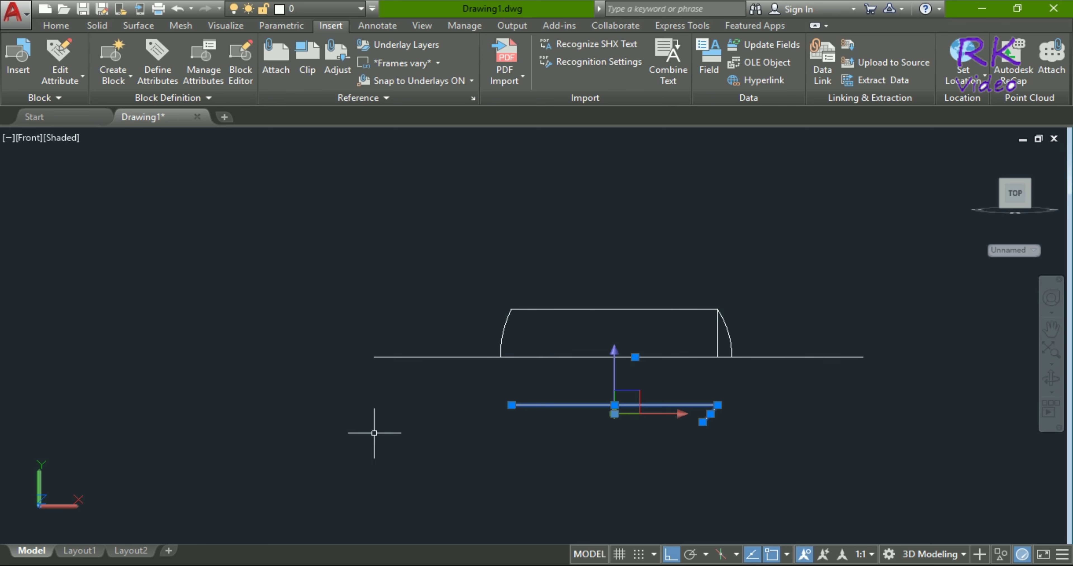
{"action": "key", "text": "Delete"}
- Trim the centre line ends outside the profile and window-select the closed outline
{"action": "type", "text": "T"}
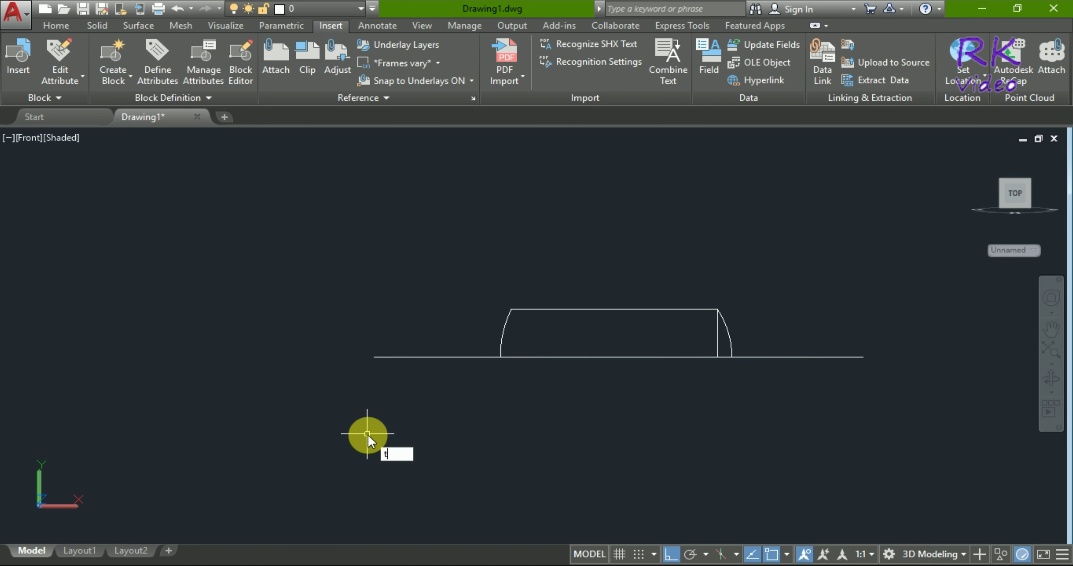
{"action": "type", "text": "R"}
{"action": "key", "text": "Return"}
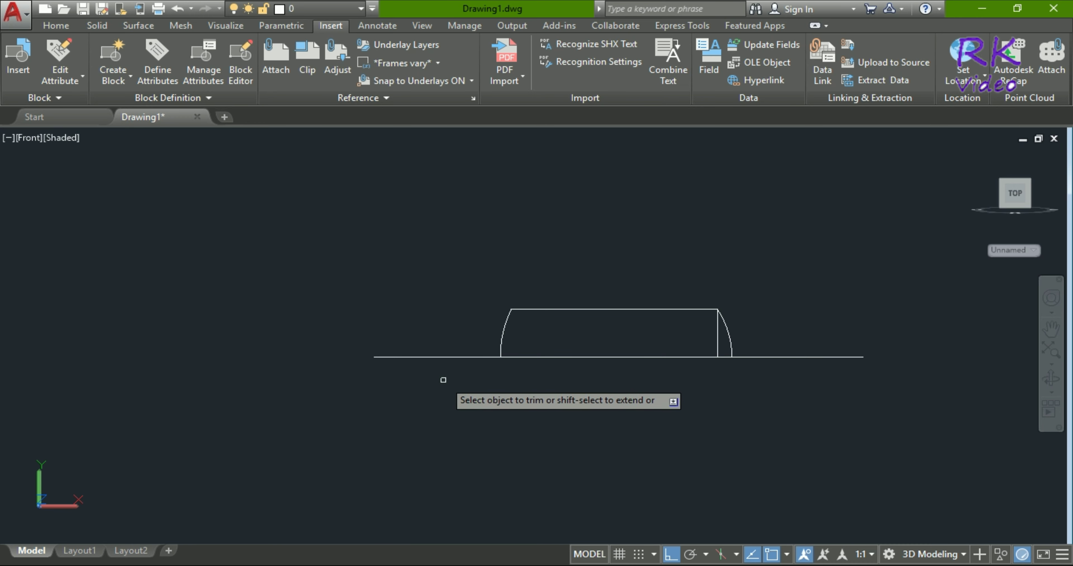
{"action": "left_click", "coordinate": [472, 335]}
{"action": "left_click", "coordinate": [395, 410]}
{"action": "left_click", "coordinate": [884, 313]}
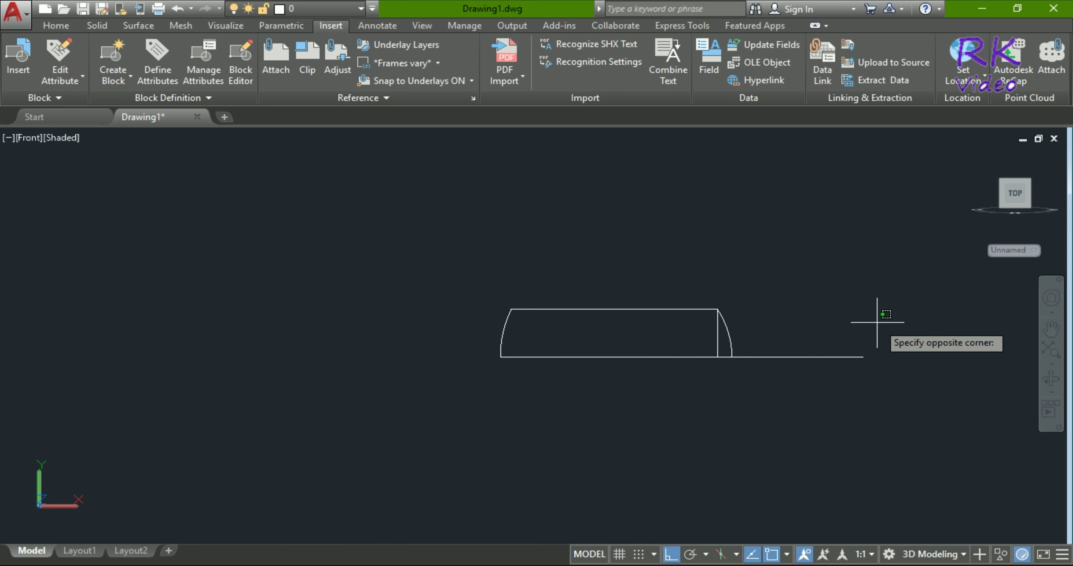
{"action": "left_click", "coordinate": [799, 403]}
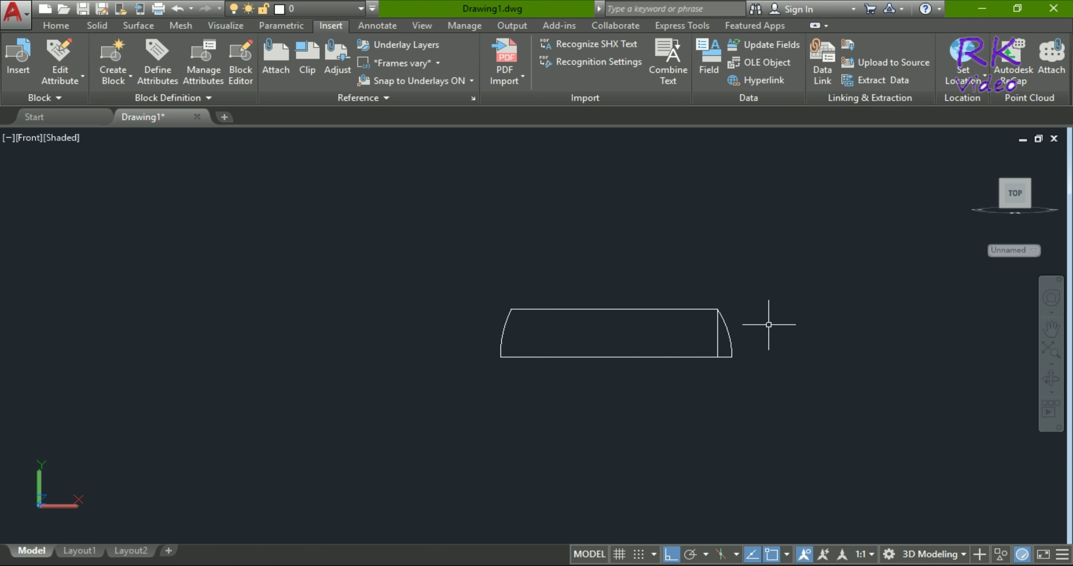
{"action": "left_click", "coordinate": [765, 288]}
{"action": "left_click", "coordinate": [394, 418]}
{"action": "type", "text": "rev"}
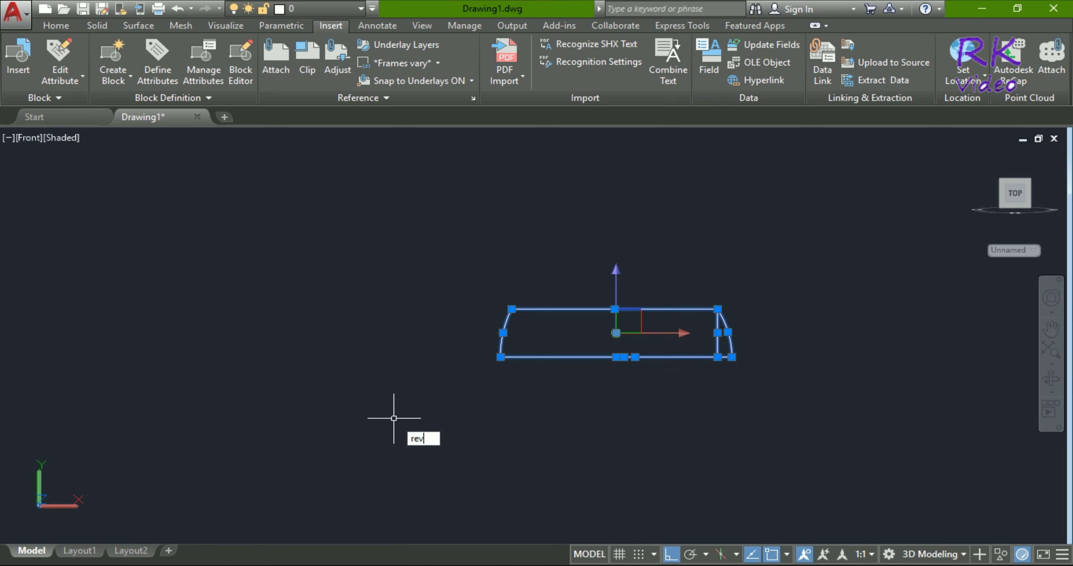
- Revolve the pin profile 360 degrees about its bottom corners into a capsule solid
{"action": "key", "text": "Return"}
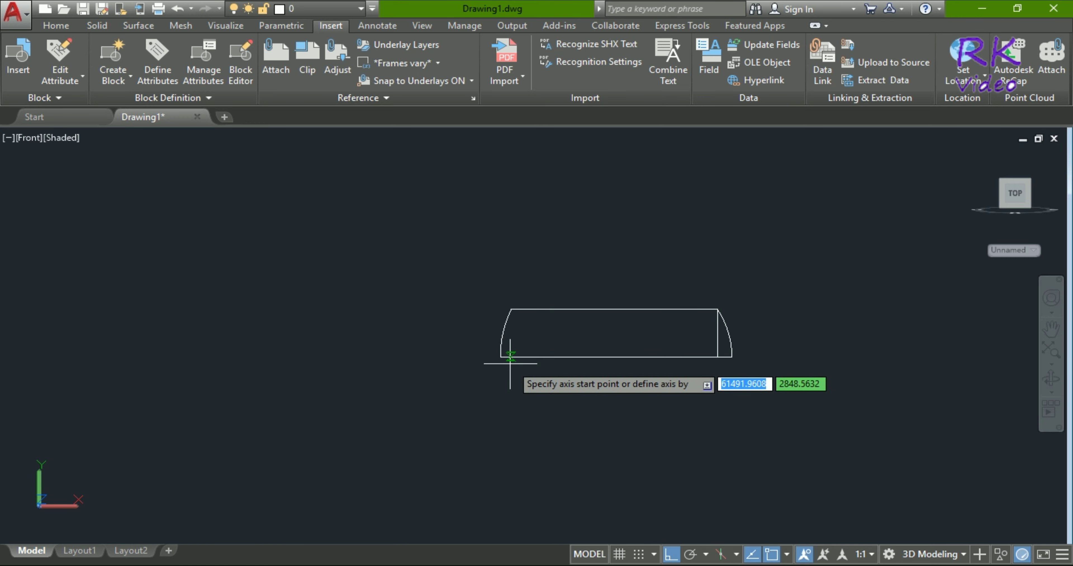
{"action": "left_click", "coordinate": [500, 357]}
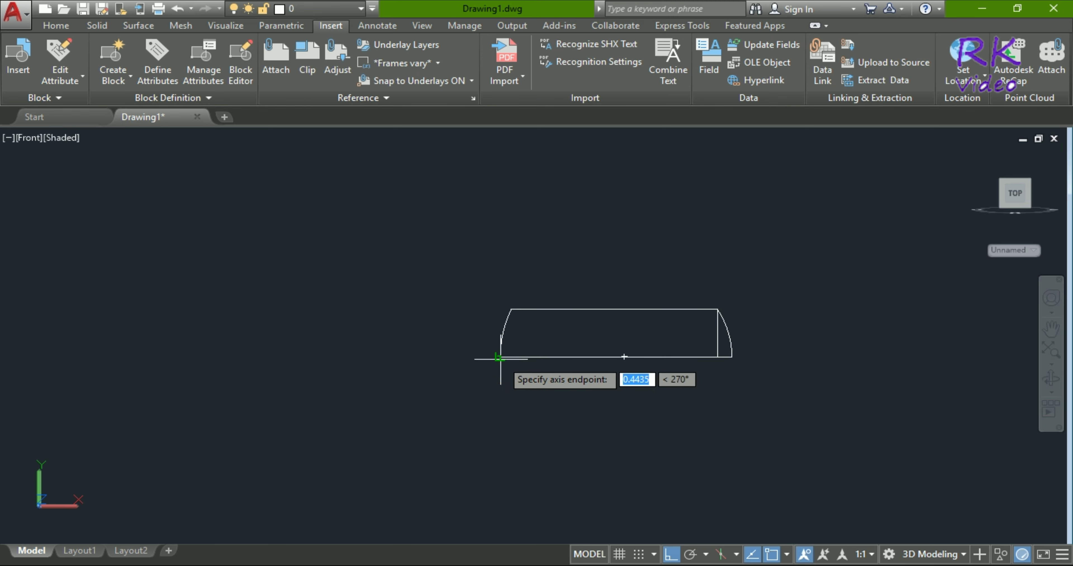
{"action": "left_click", "coordinate": [732, 357]}
{"action": "key", "text": "Return"}
{"action": "type", "text": "360"}
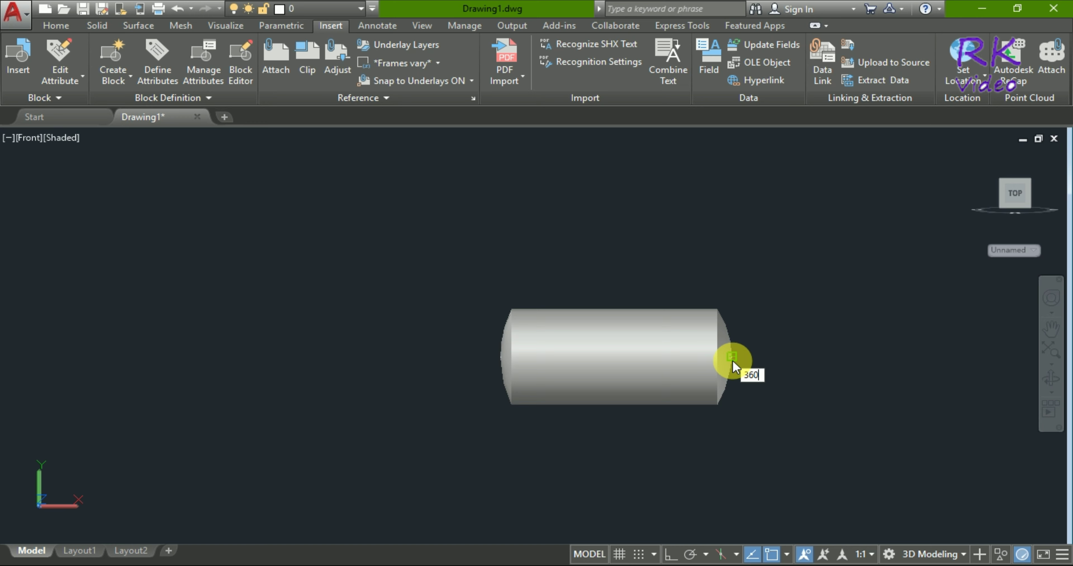
{"action": "left_click", "coordinate": [733, 360]}
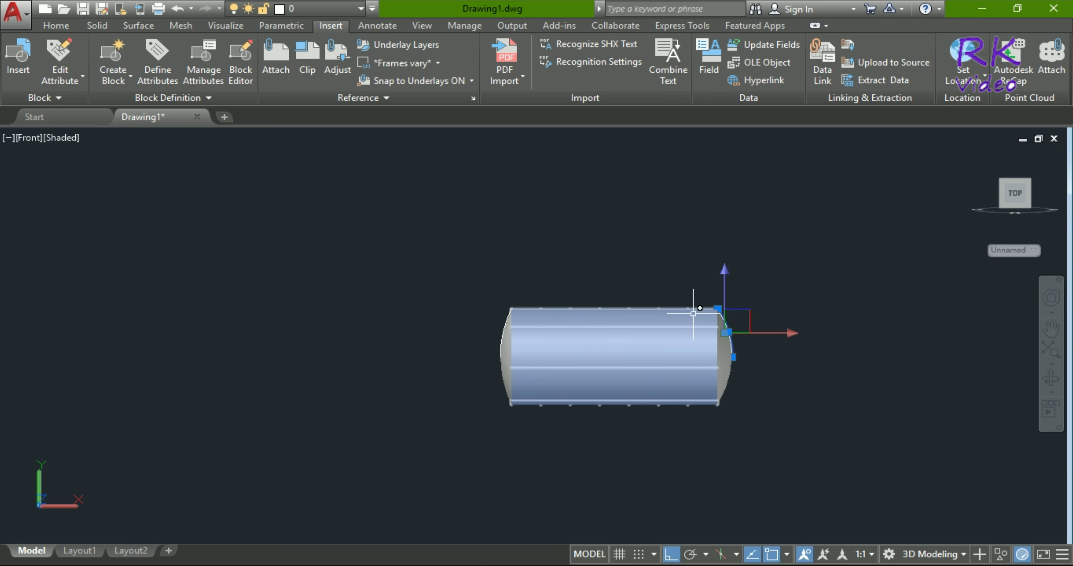
- Undo the pin revolve to restore the flat profile on its centre line
{"action": "left_click", "coordinate": [686, 308]}
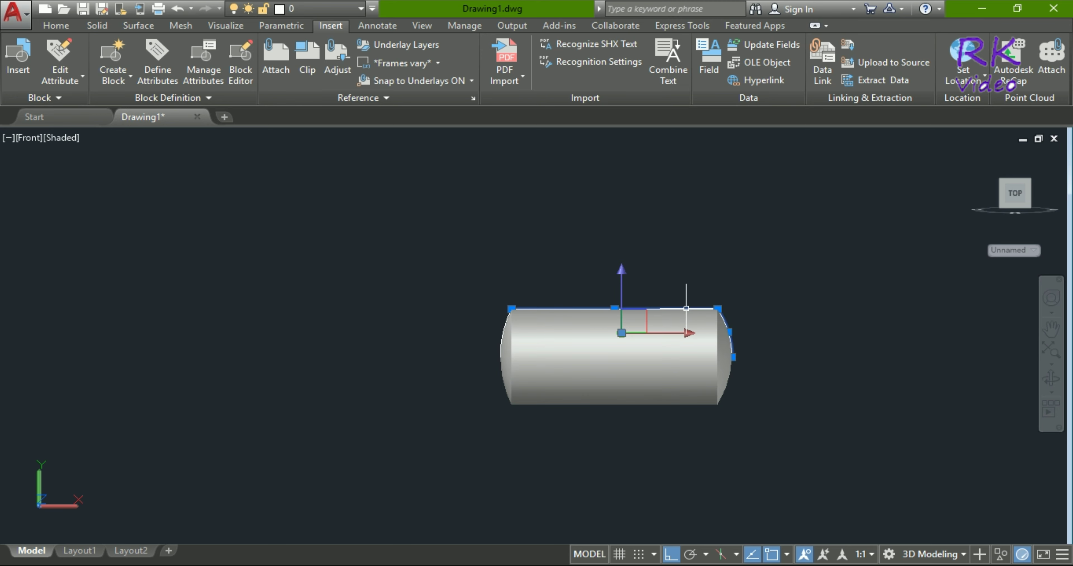
{"action": "key", "text": "Escape"}
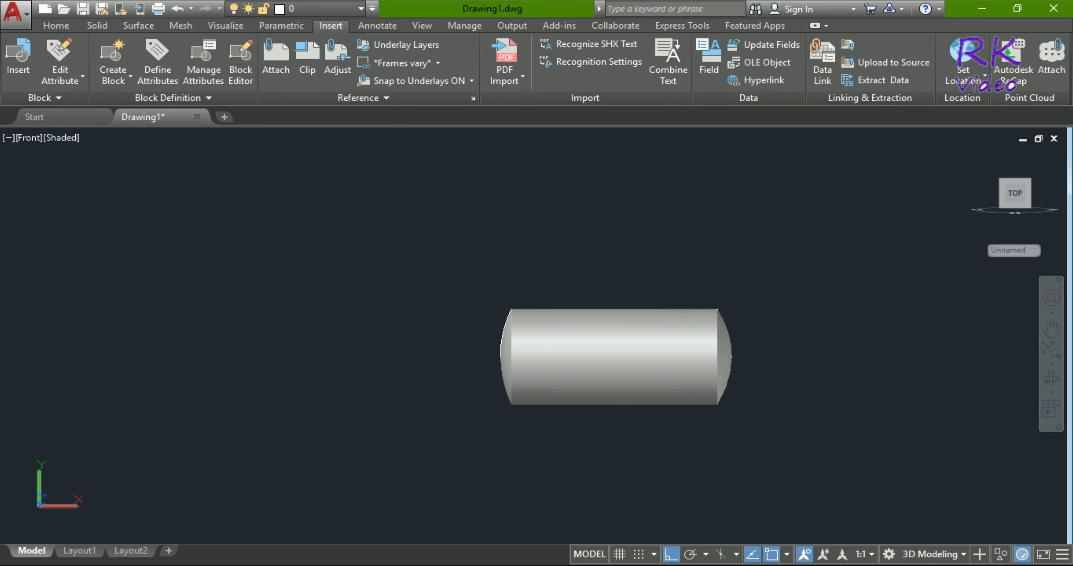
{"action": "key", "text": "ctrl+z"}
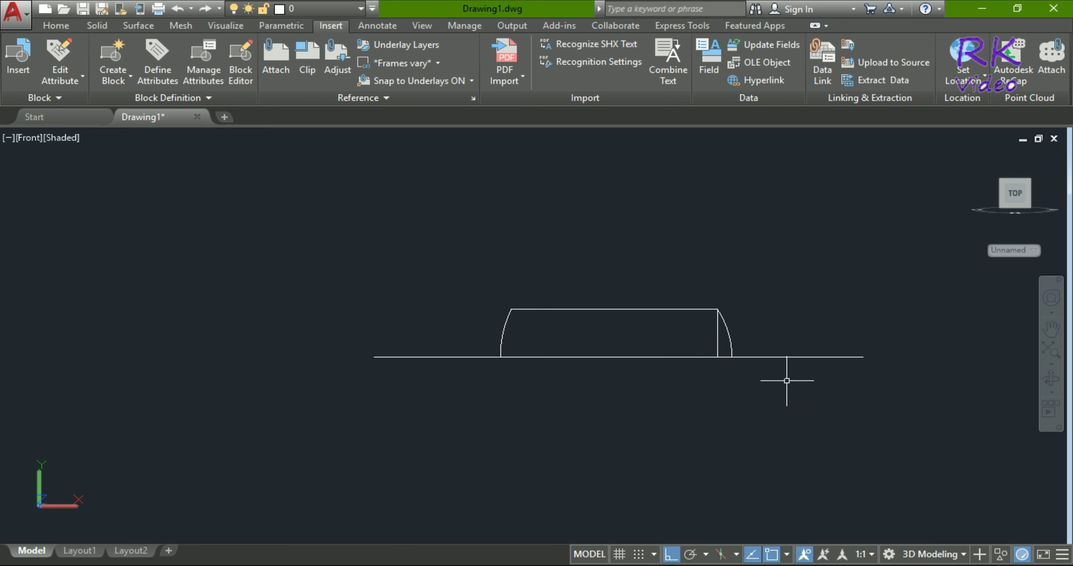
- Trim the extra centre line on both sides of the pin profile
{"action": "type", "text": "tr"}
{"action": "key", "text": "Return"}
{"action": "left_click", "coordinate": [795, 330]}
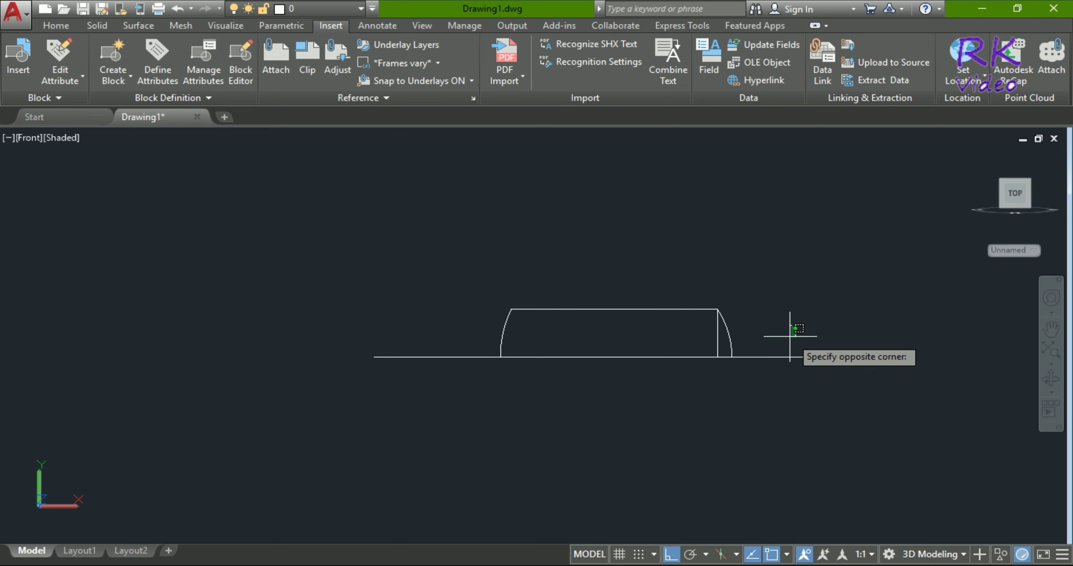
{"action": "left_click", "coordinate": [763, 381]}
{"action": "left_click", "coordinate": [449, 376]}
{"action": "left_click", "coordinate": [373, 280]}
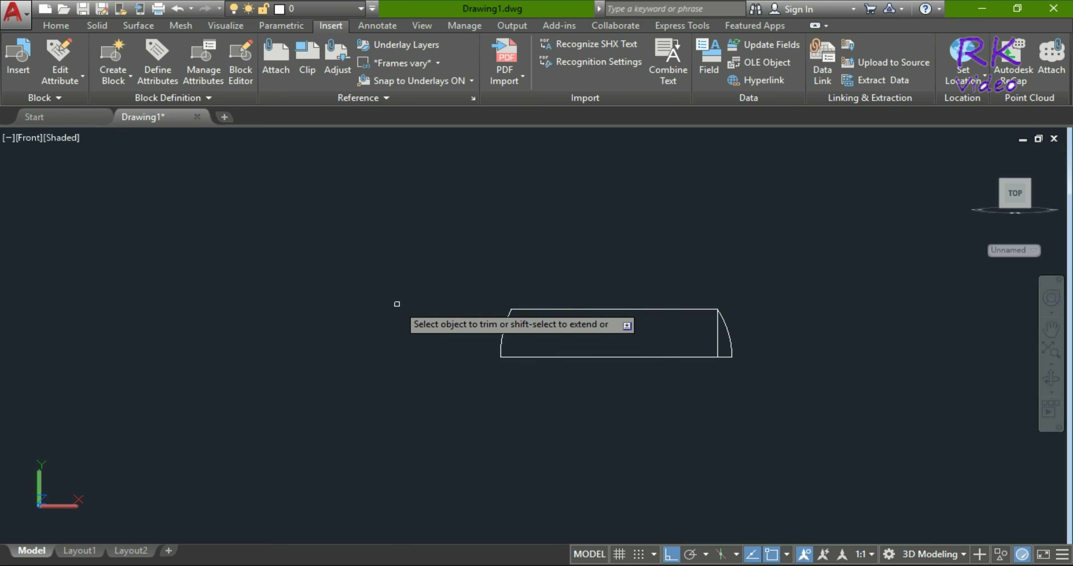
{"action": "key", "text": "Escape"}
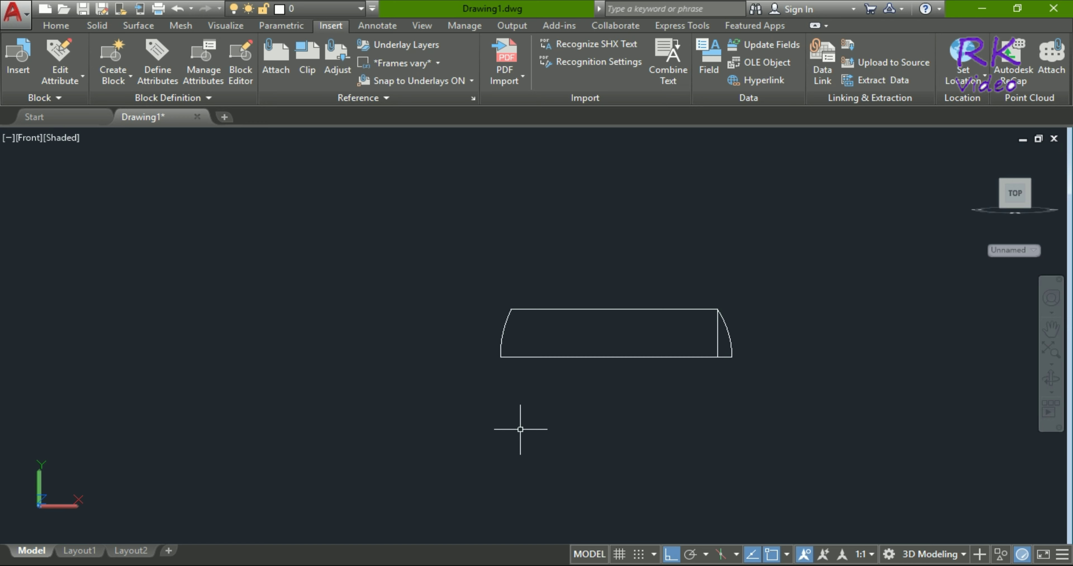
- Join the pin profile's edges into a single outline with JOIN
{"action": "type", "text": "J"}
{"action": "key", "text": "Return"}
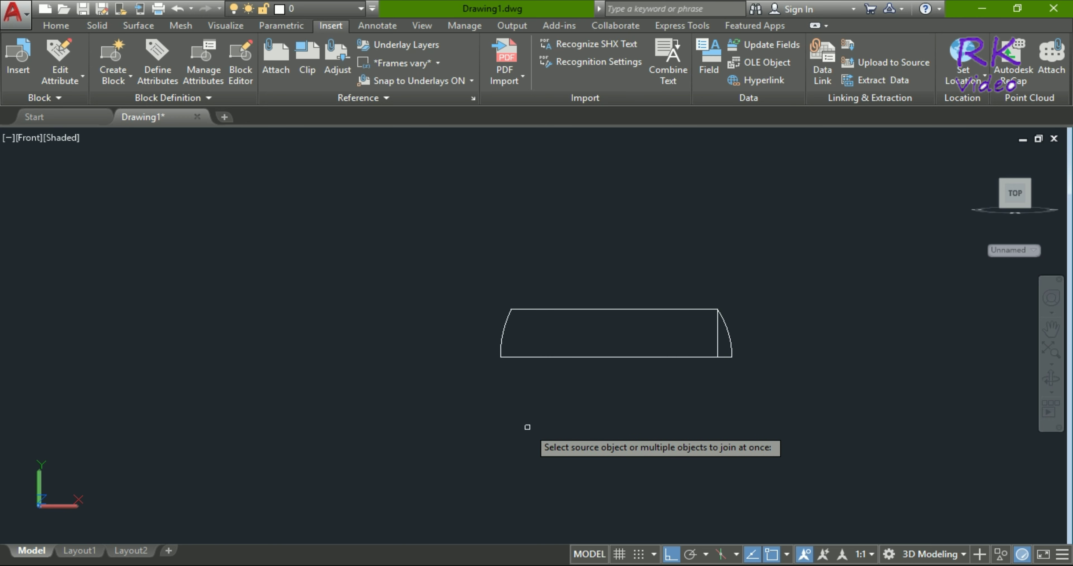
{"action": "key", "text": "Escape"}
{"action": "right_click", "coordinate": [527, 425]}
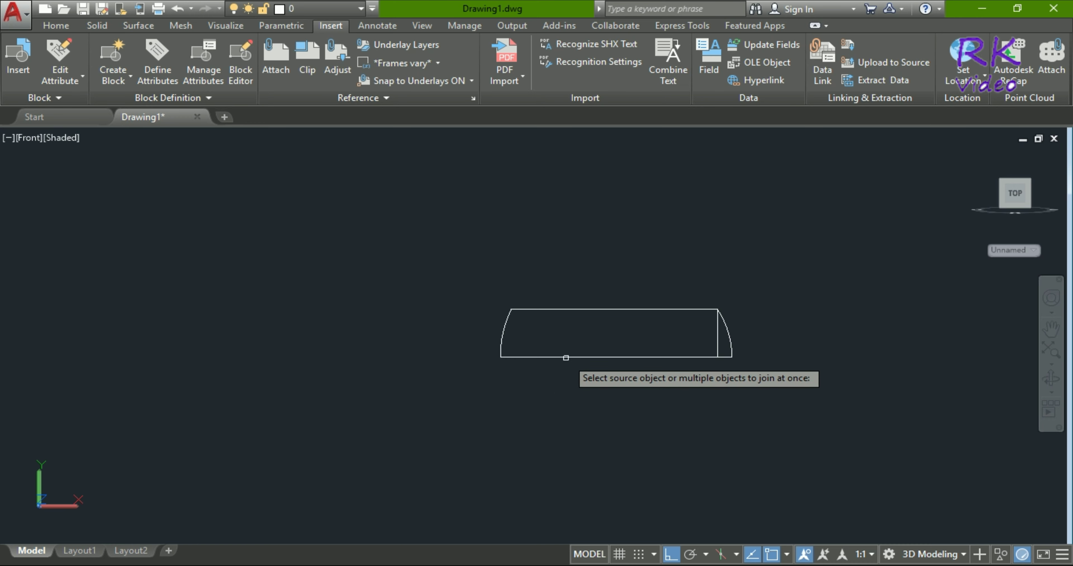
{"action": "left_click", "coordinate": [790, 271]}
{"action": "left_click", "coordinate": [473, 401]}
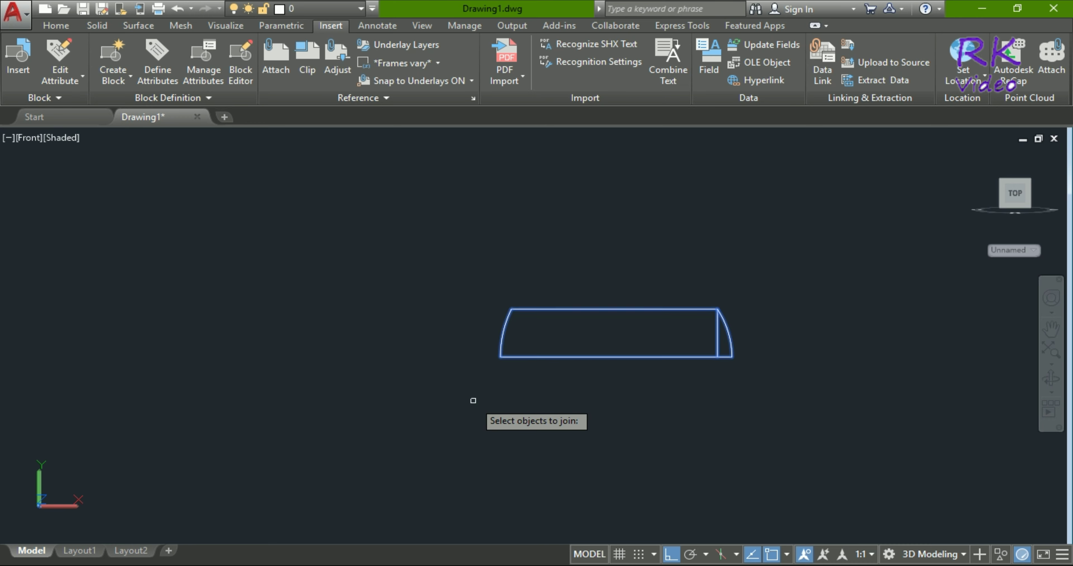
{"action": "right_click", "coordinate": [484, 389]}
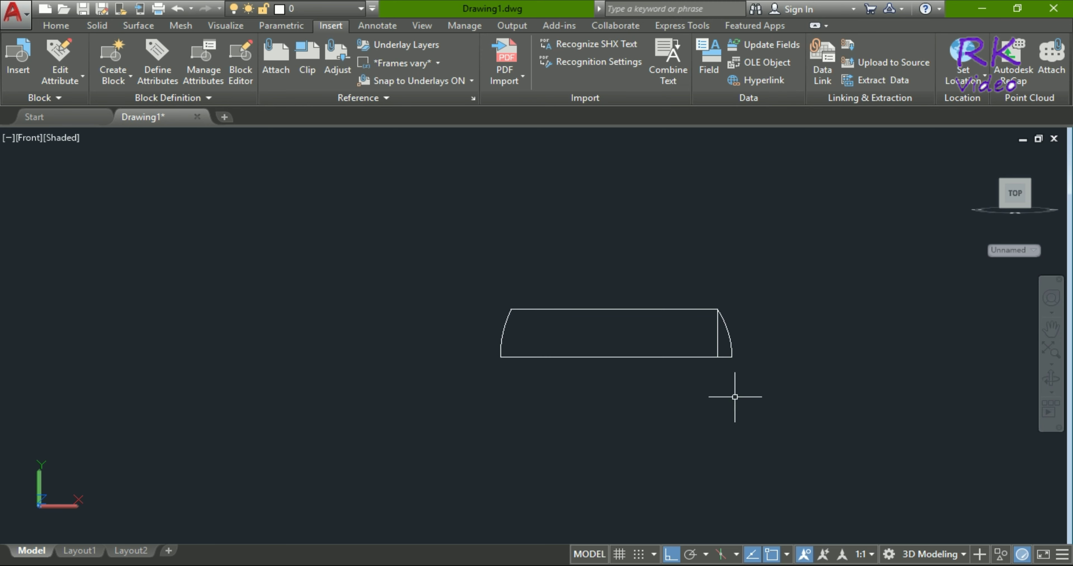
- Revolve the joined profile 360 degrees about its bottom edge into a solid pin
{"action": "type", "text": "rec"}
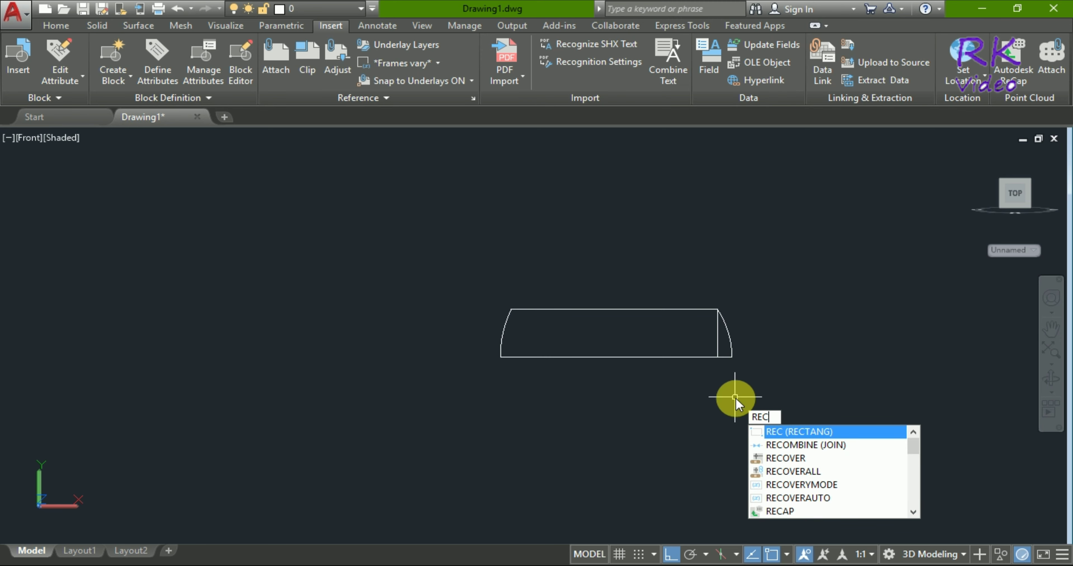
{"action": "key", "text": "BackSpace"}
{"action": "type", "text": "v"}
{"action": "key", "text": "Return"}
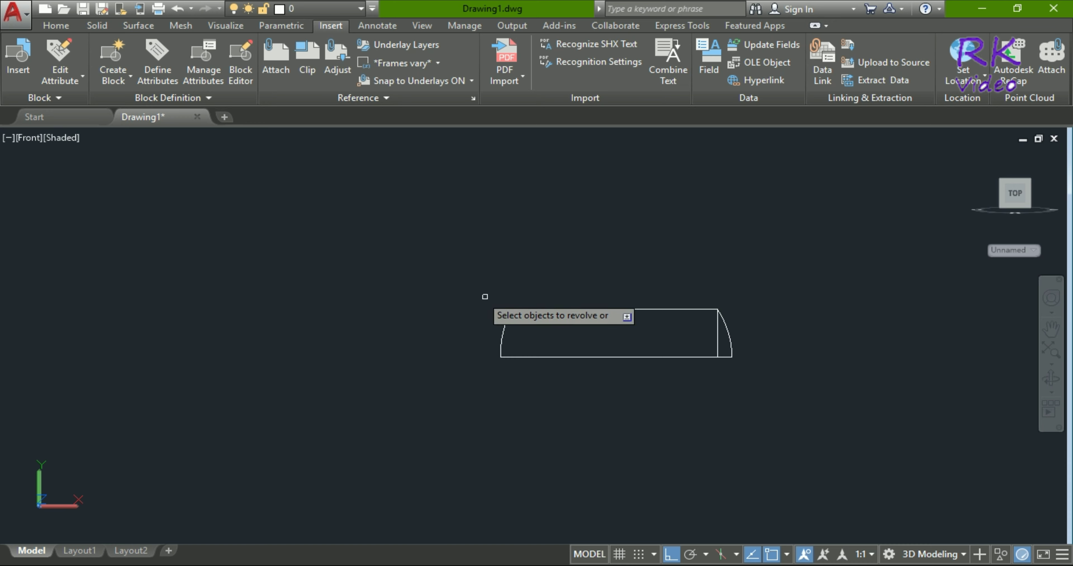
{"action": "left_click", "coordinate": [471, 281]}
{"action": "left_click", "coordinate": [818, 413]}
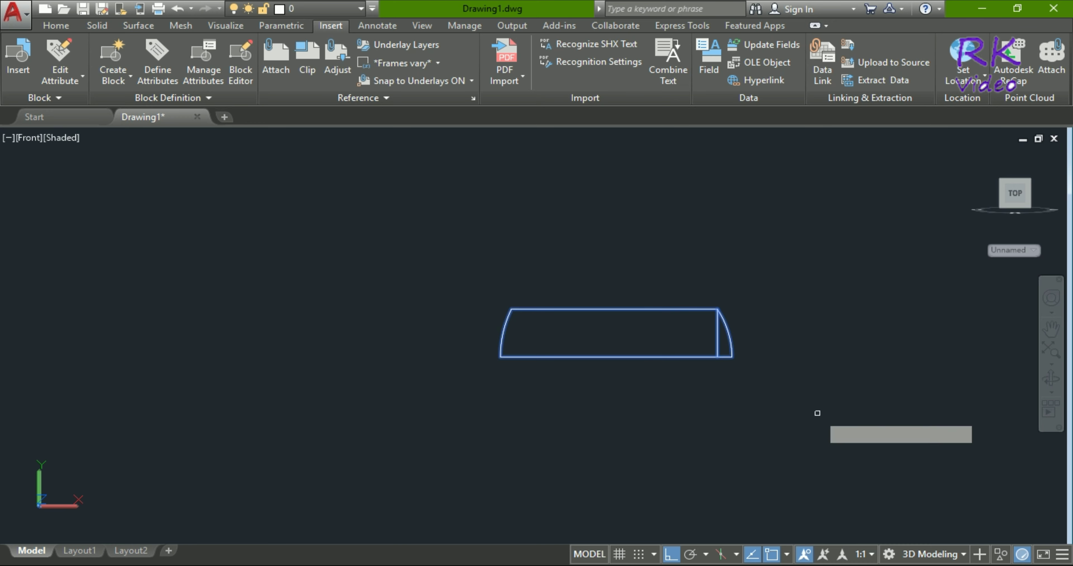
{"action": "right_click", "coordinate": [677, 398]}
{"action": "left_click", "coordinate": [735, 406]}
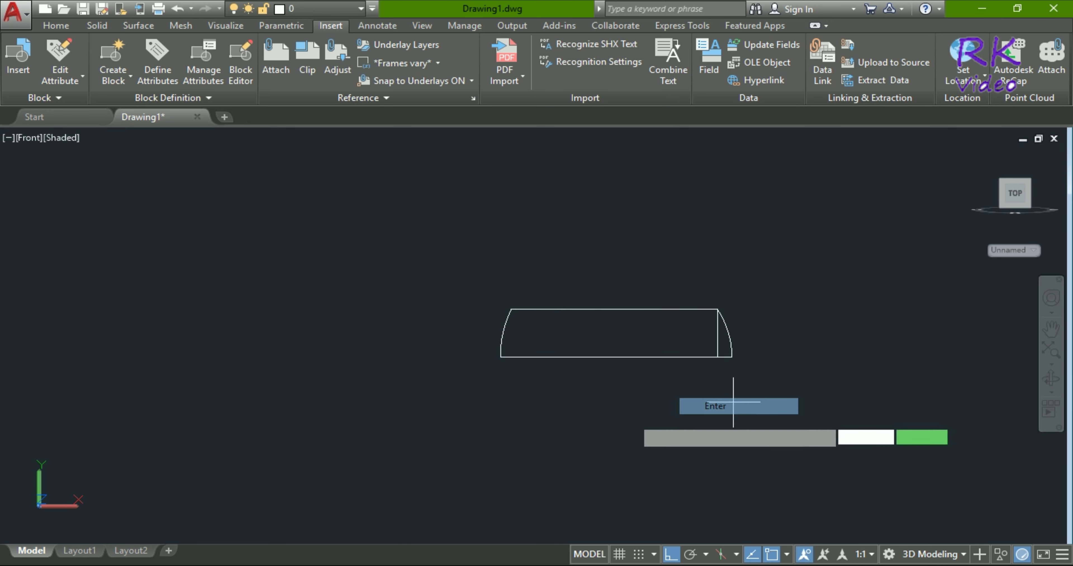
{"action": "left_click", "coordinate": [500, 357]}
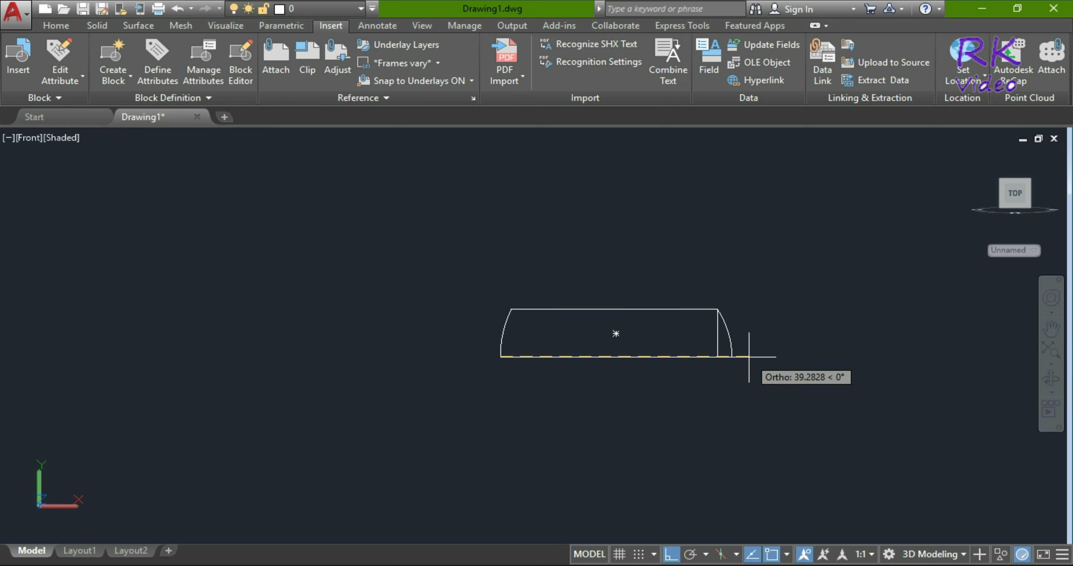
{"action": "left_click", "coordinate": [731, 357]}
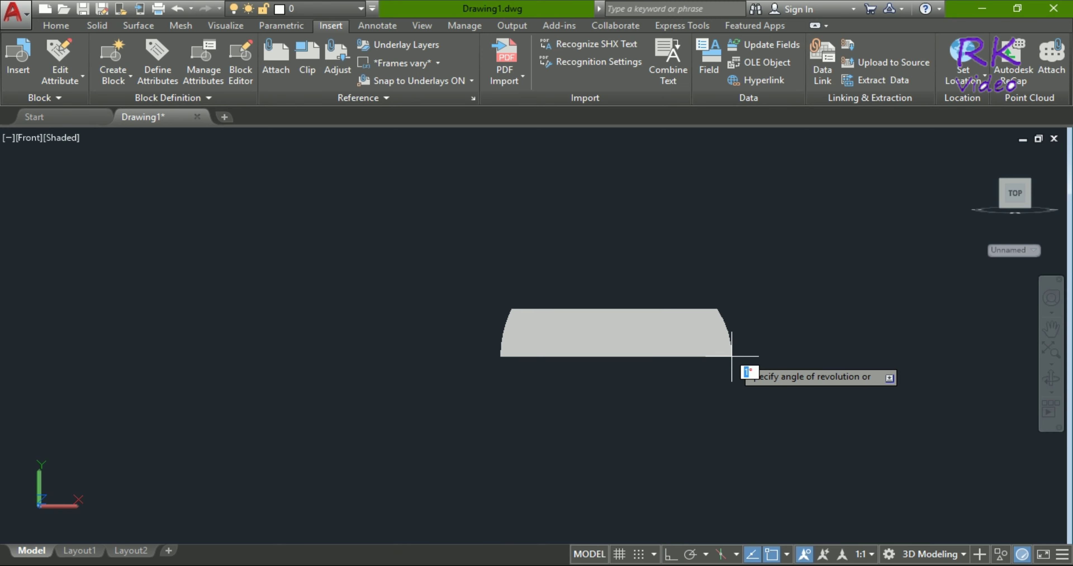
{"action": "type", "text": "360"}
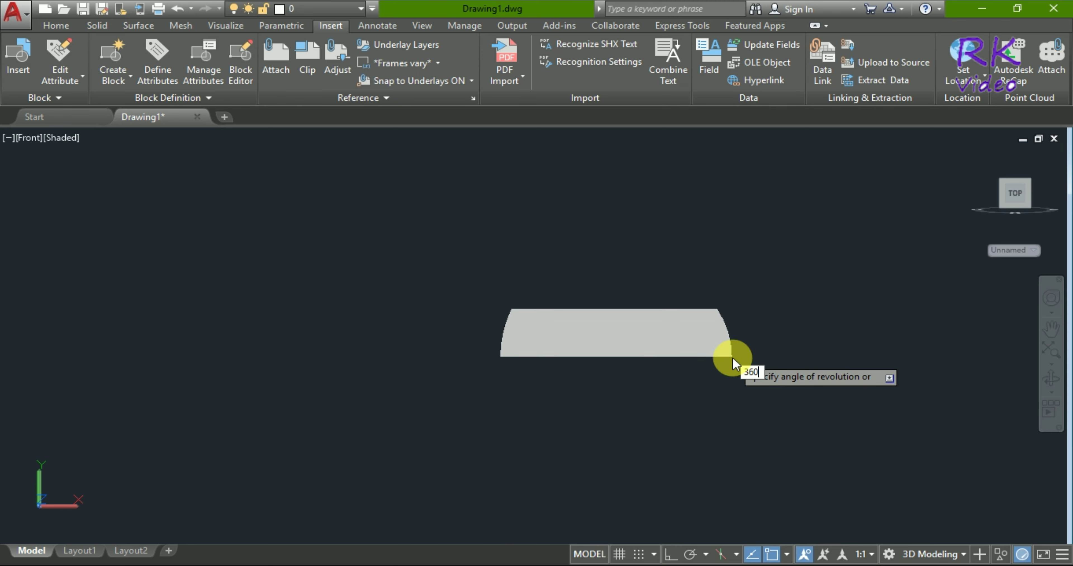
{"action": "key", "text": "Return"}
{"action": "scroll", "coordinate": [649, 362], "scroll_direction": "down", "scroll_amount": 3}
{"action": "scroll", "coordinate": [649, 367], "scroll_direction": "down", "scroll_amount": 2}
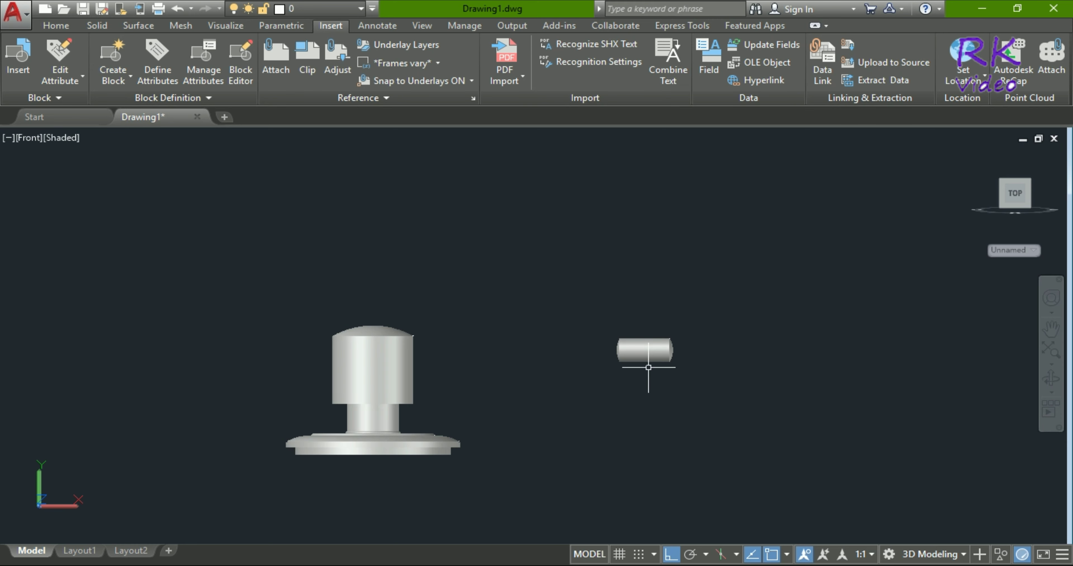
{"action": "scroll", "coordinate": [633, 342], "scroll_direction": "up", "scroll_amount": 5}
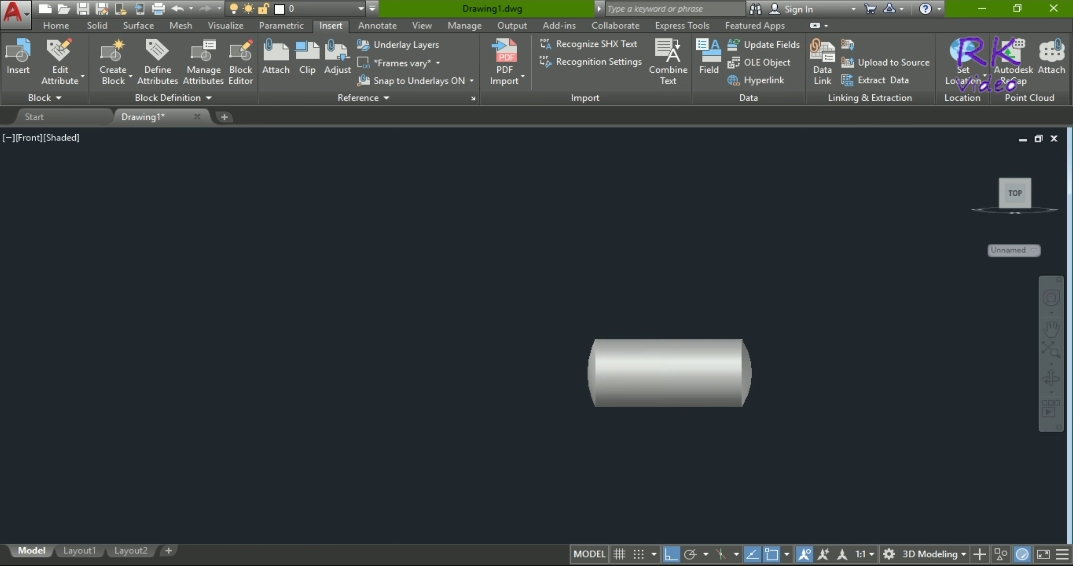
{"action": "left_click", "coordinate": [666, 338]}
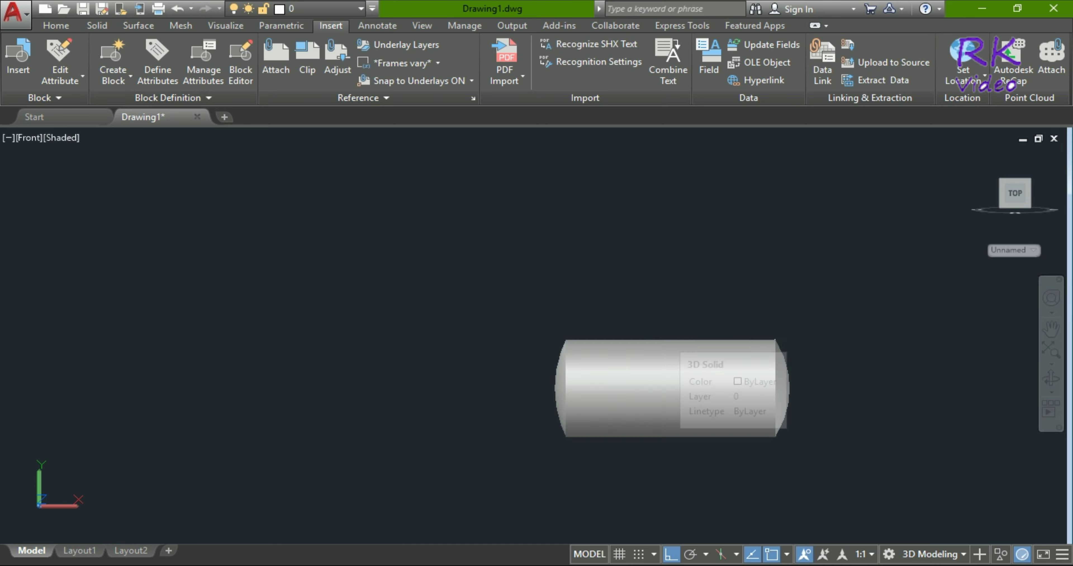
{"action": "key", "text": "Escape"}
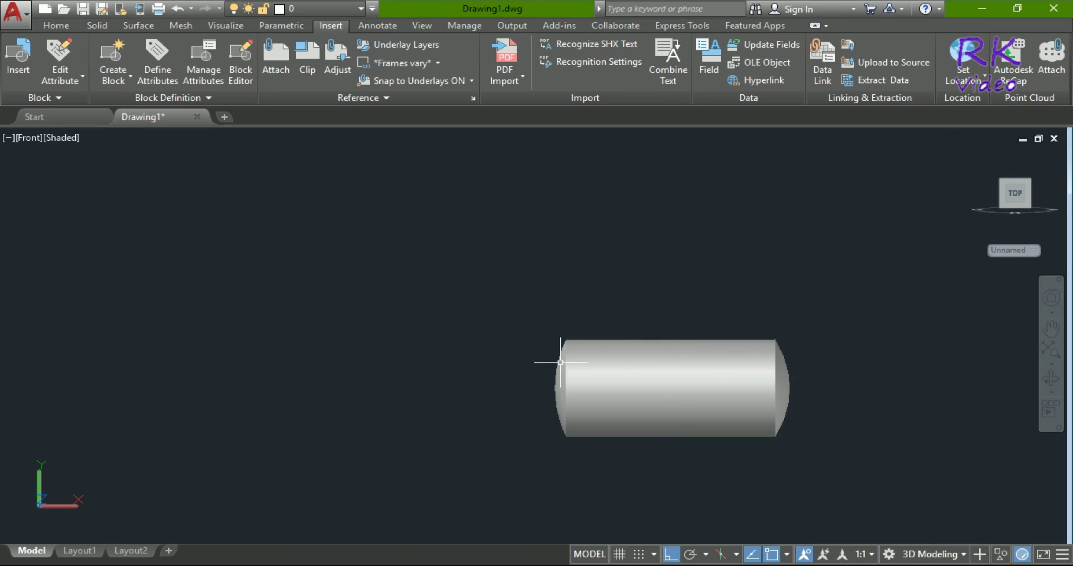
{"action": "scroll", "coordinate": [539, 347], "scroll_direction": "down", "scroll_amount": 2}
{"action": "left_click", "coordinate": [529, 322]}
{"action": "left_click", "coordinate": [721, 447]}
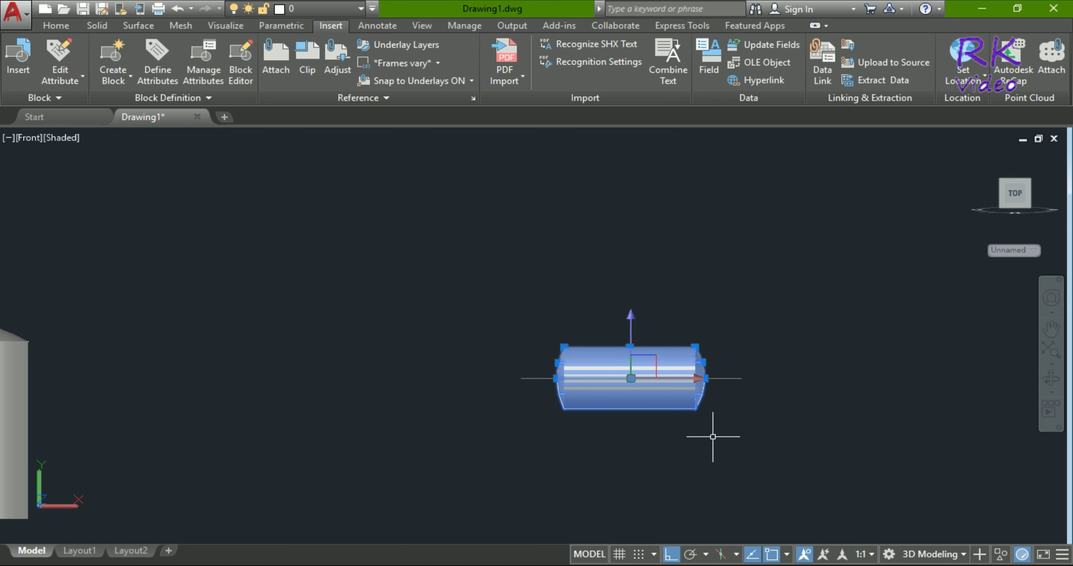
{"action": "type", "text": "m"}
{"action": "key", "text": "Return"}
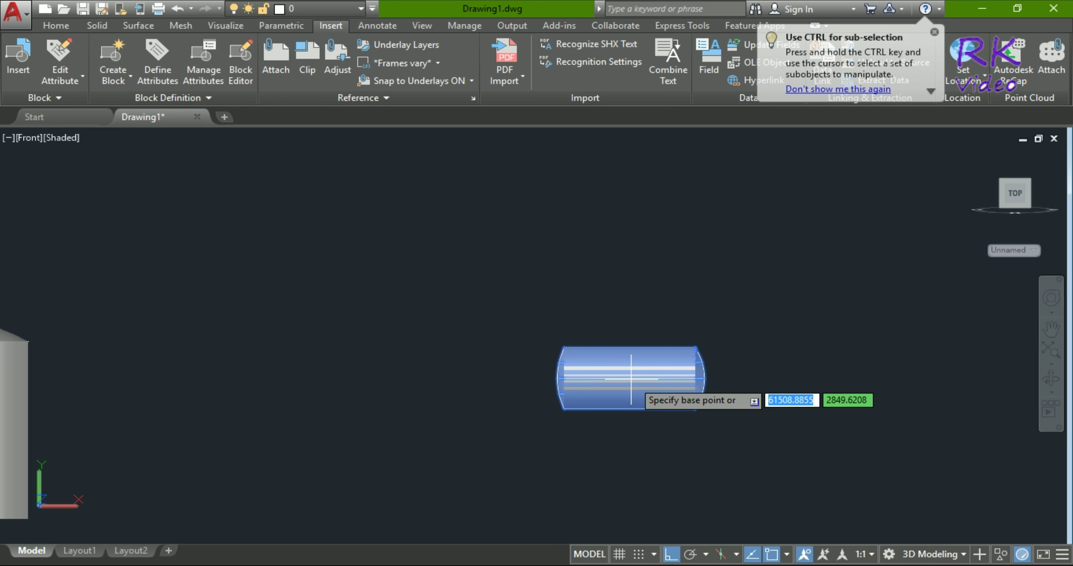
{"action": "scroll", "coordinate": [618, 337], "scroll_direction": "down", "scroll_amount": 4}
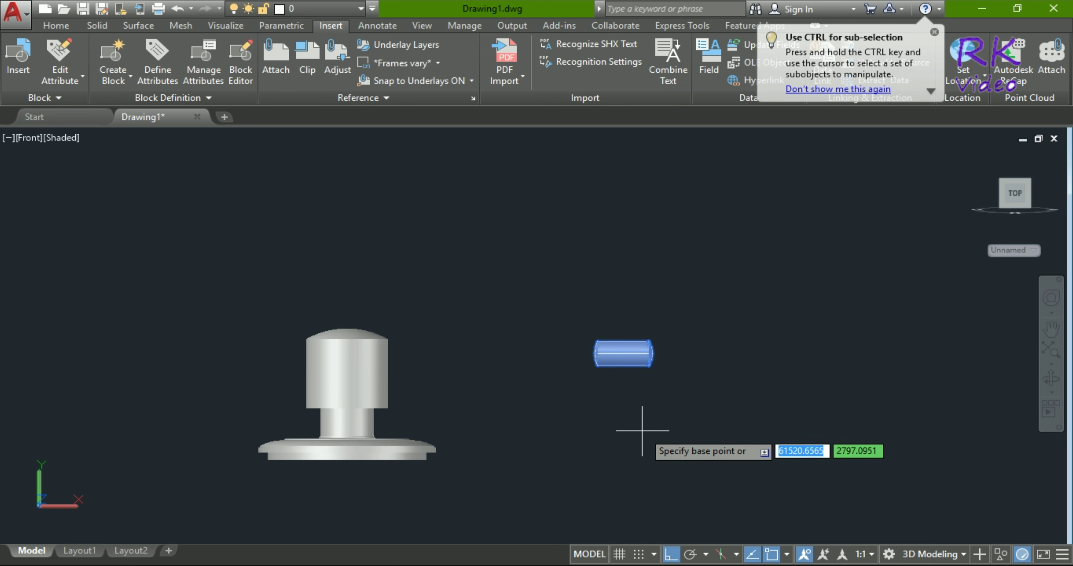
{"action": "key", "text": "Escape"}
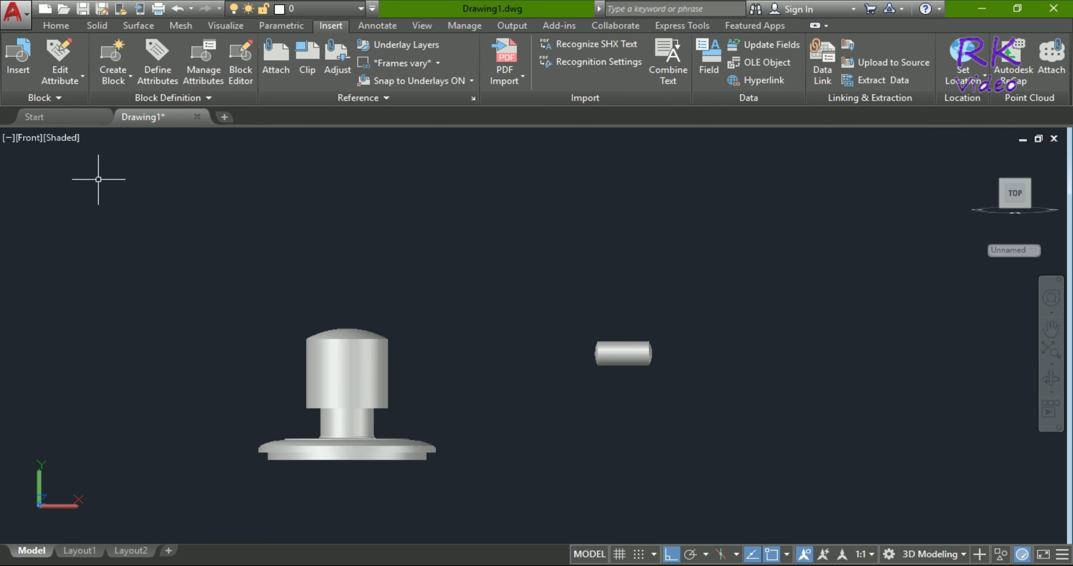
- Switch the viewport to 2D Wireframe and check the cylinder by selecting it
{"action": "left_click", "coordinate": [59, 139]}
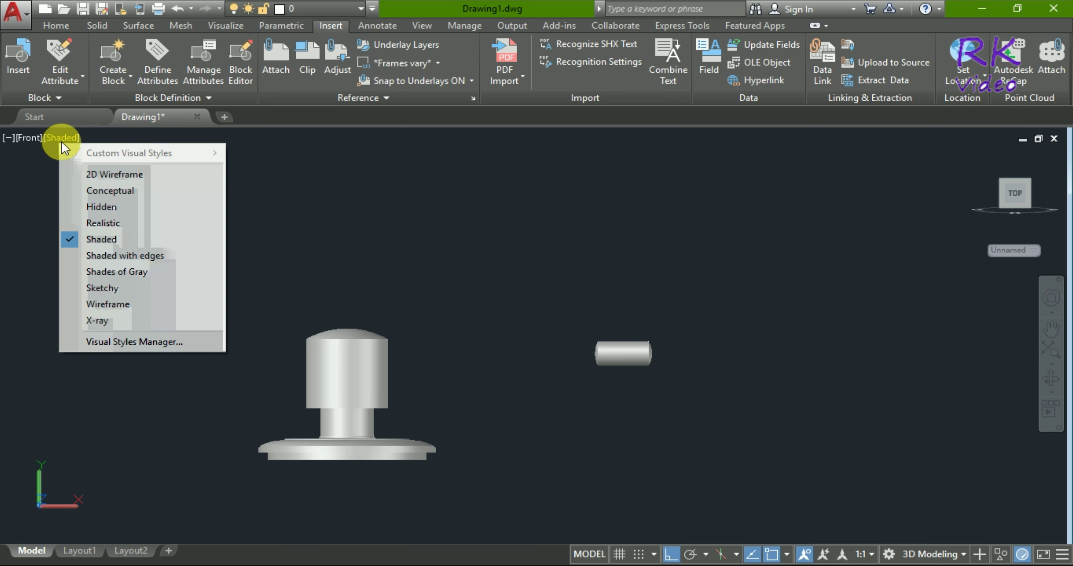
{"action": "left_click", "coordinate": [74, 167]}
{"action": "scroll", "coordinate": [627, 350], "scroll_direction": "up", "scroll_amount": 5}
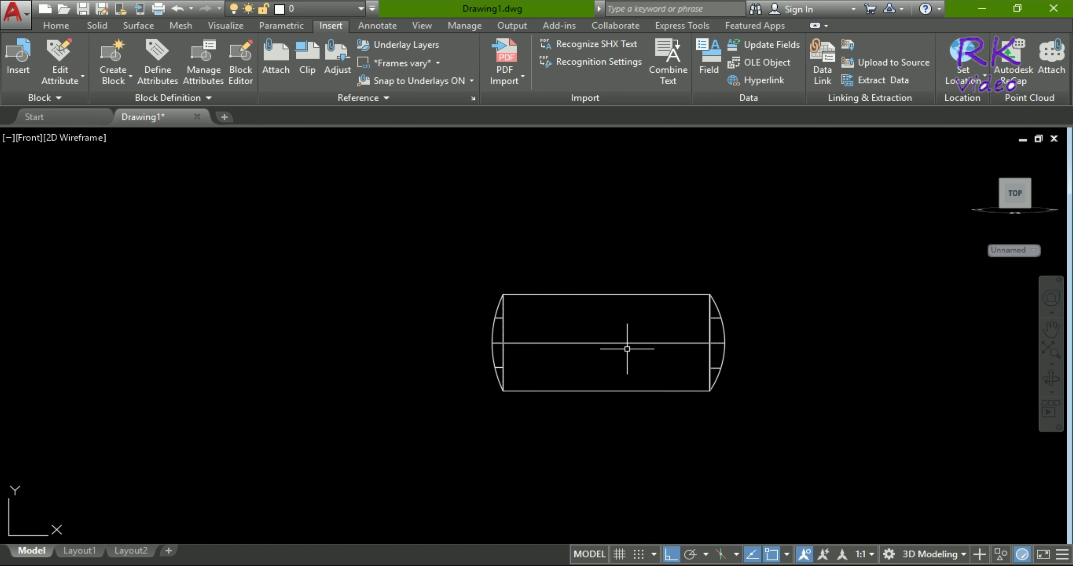
{"action": "left_click", "coordinate": [625, 342]}
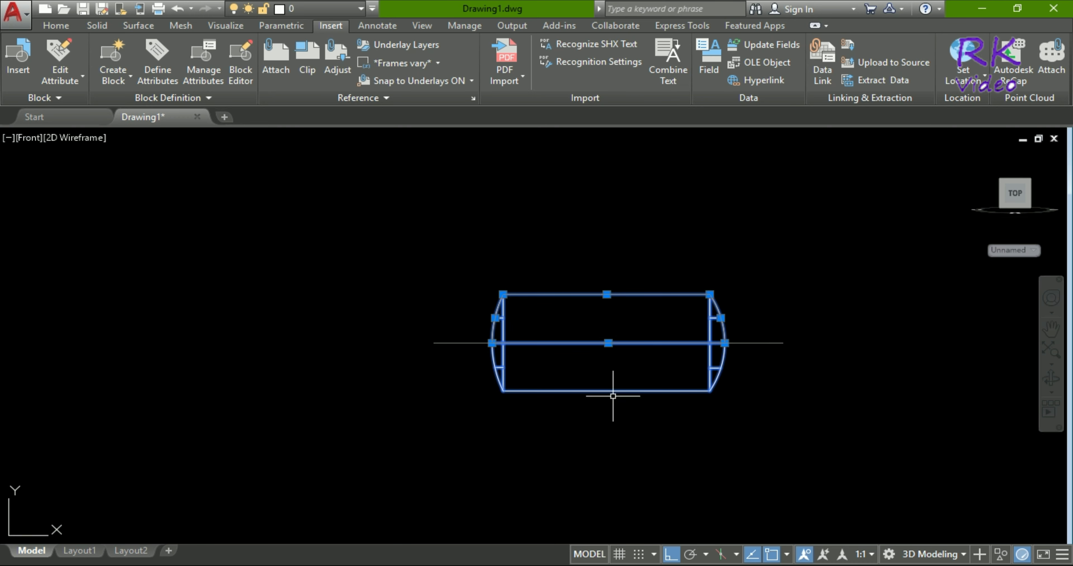
{"action": "key", "text": "Escape"}
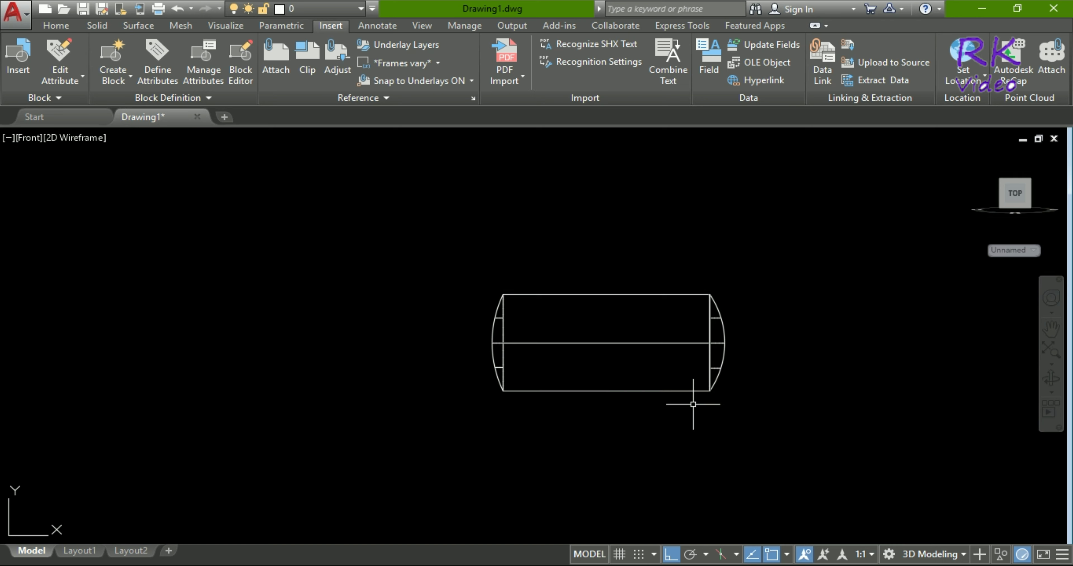
{"action": "scroll", "coordinate": [575, 364], "scroll_direction": "down", "scroll_amount": 4}
{"action": "scroll", "coordinate": [558, 393], "scroll_direction": "down", "scroll_amount": 3}
- Move the pin cylinder from its left end centre against the knob body's side
{"action": "left_click", "coordinate": [536, 337]}
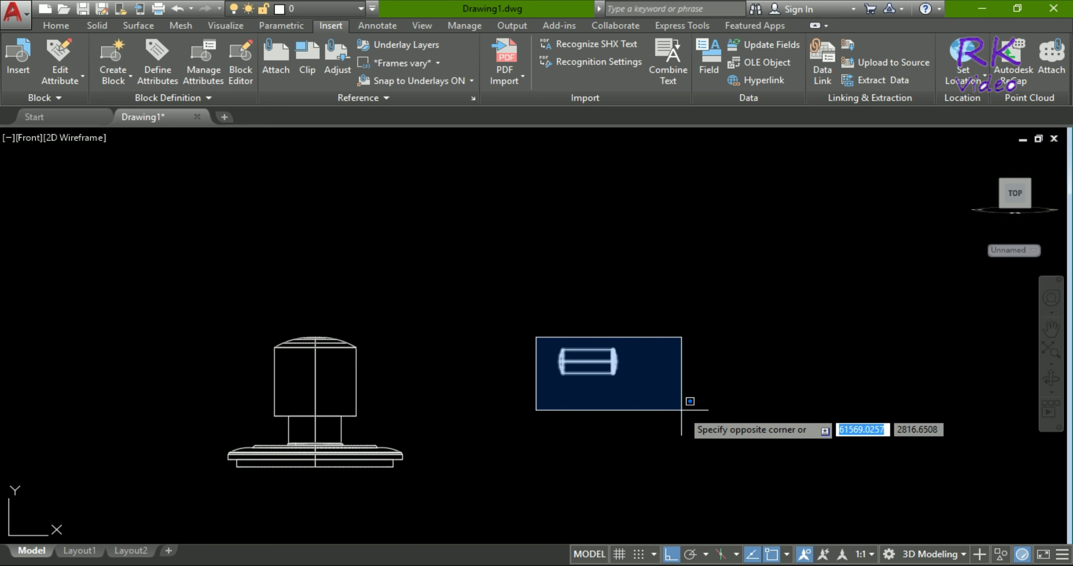
{"action": "left_click", "coordinate": [685, 406]}
{"action": "type", "text": "m"}
{"action": "key", "text": "Return"}
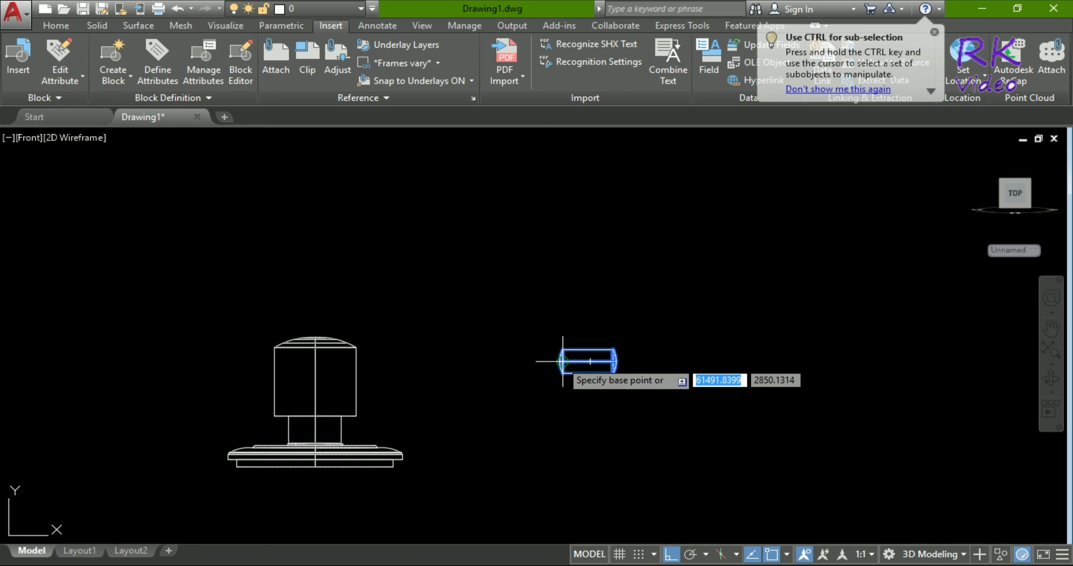
{"action": "scroll", "coordinate": [544, 358], "scroll_direction": "up", "scroll_amount": 6}
{"action": "scroll", "coordinate": [495, 379], "scroll_direction": "up", "scroll_amount": 5}
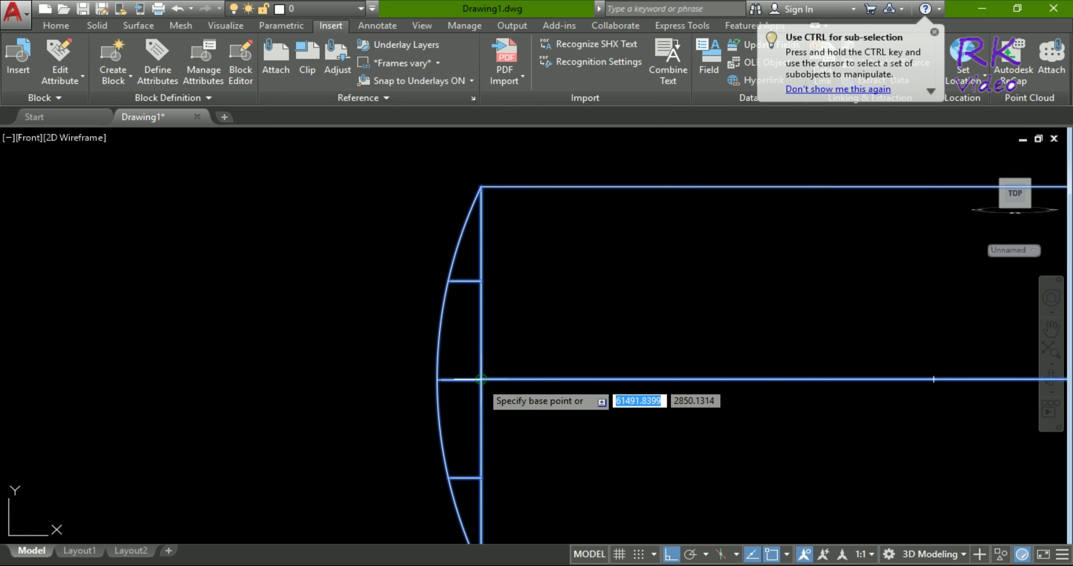
{"action": "left_click", "coordinate": [496, 380]}
{"action": "scroll", "coordinate": [496, 374], "scroll_direction": "down", "scroll_amount": 10}
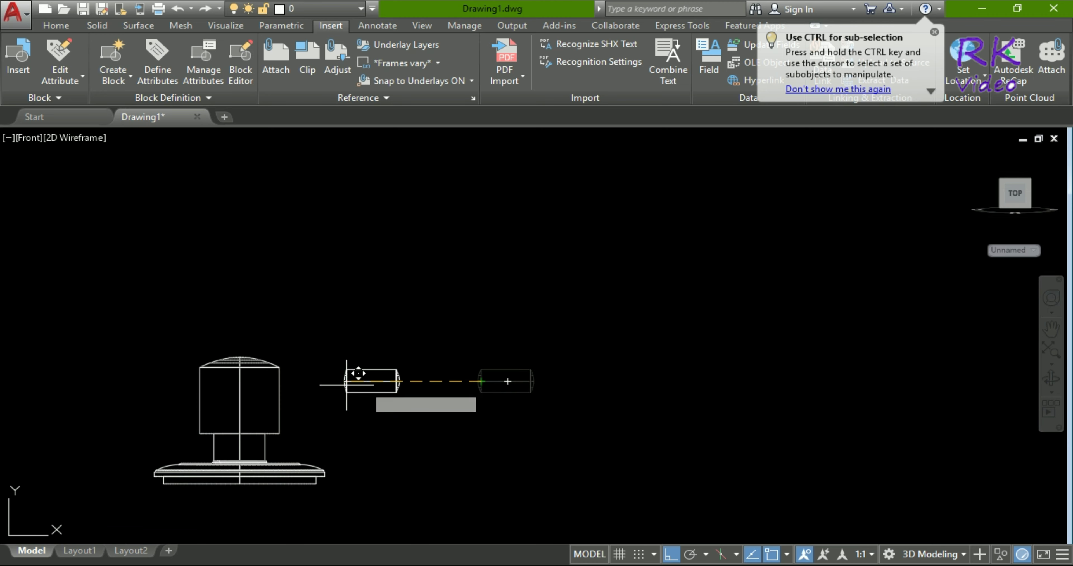
{"action": "scroll", "coordinate": [271, 375], "scroll_direction": "up", "scroll_amount": 5}
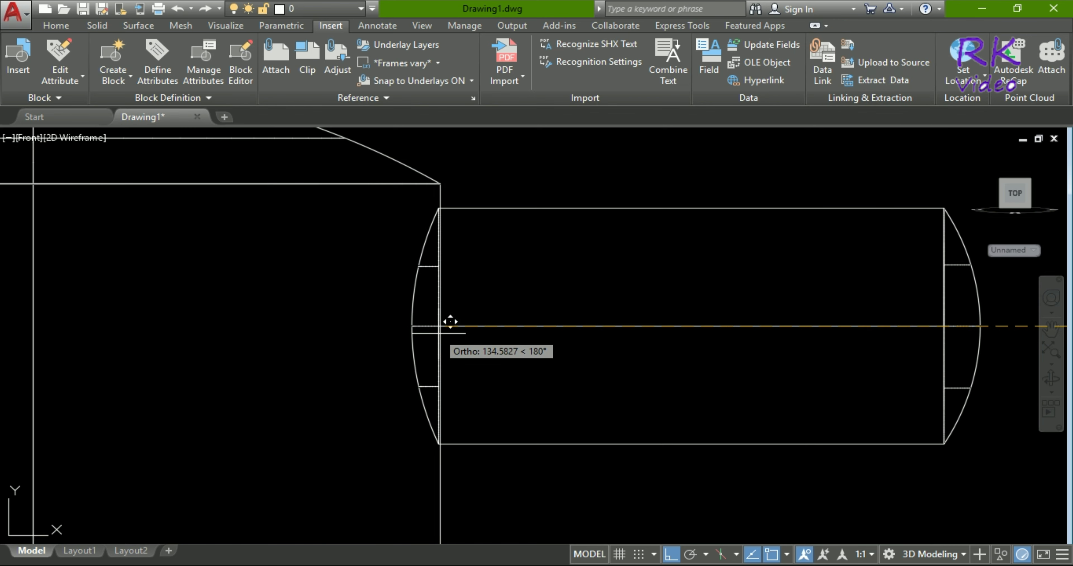
{"action": "left_click", "coordinate": [440, 329]}
{"action": "scroll", "coordinate": [536, 348], "scroll_direction": "down", "scroll_amount": 5}
{"action": "scroll", "coordinate": [535, 348], "scroll_direction": "down", "scroll_amount": 5}
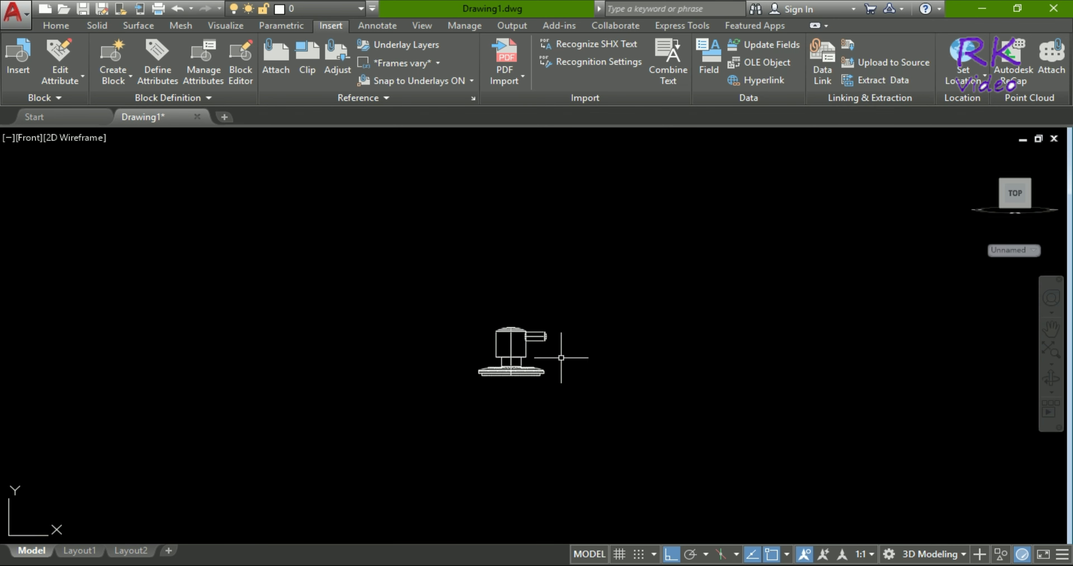
- Window-select the whole knob drawing, then clear the selection
{"action": "left_click", "coordinate": [440, 285]}
{"action": "left_click", "coordinate": [572, 401]}
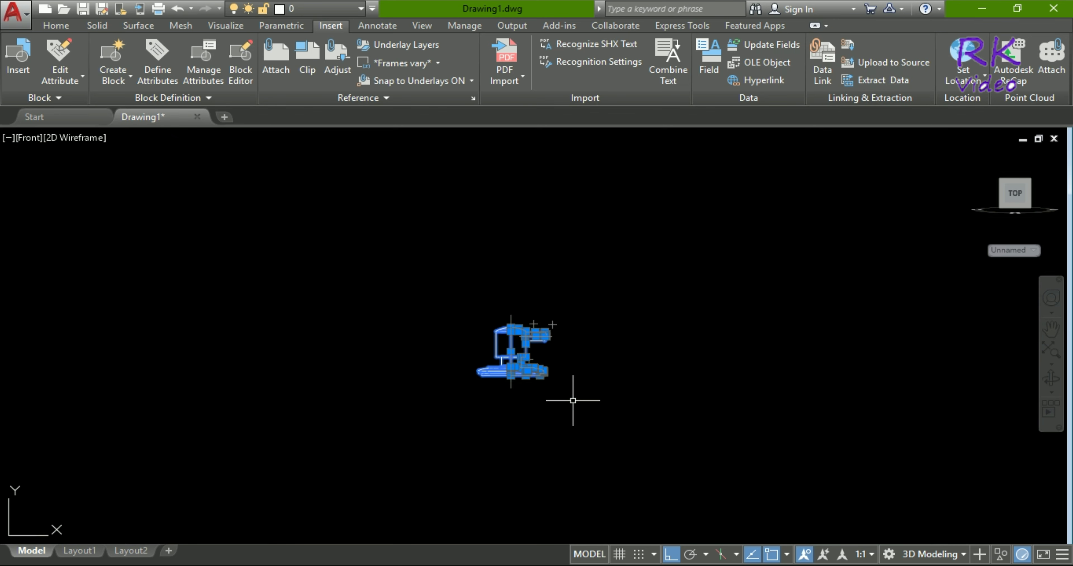
{"action": "key", "text": "Escape"}
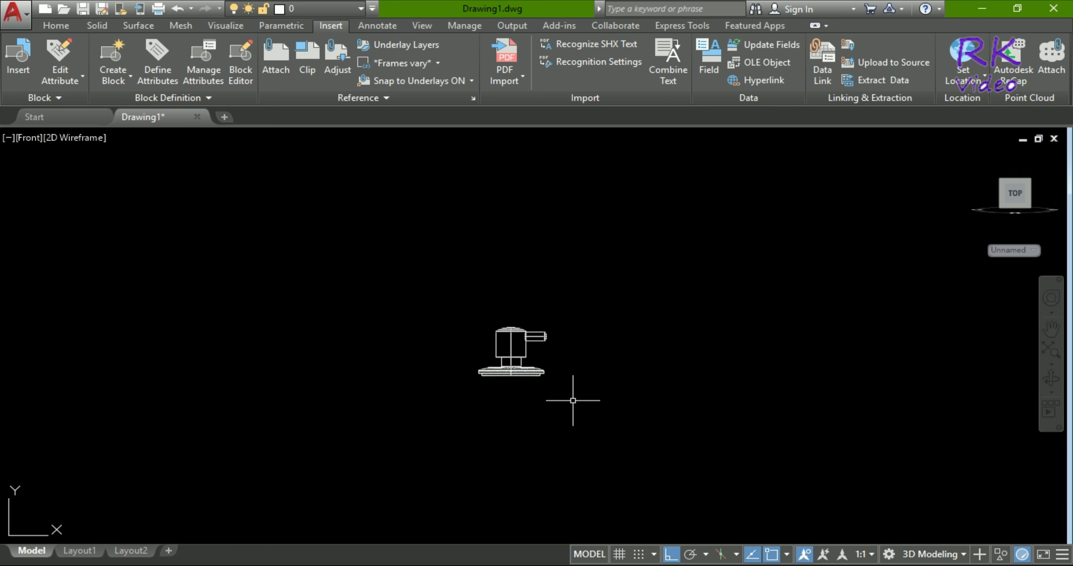
- Switch to the SW Isometric view with the Shaded visual style
{"action": "left_click", "coordinate": [35, 137]}
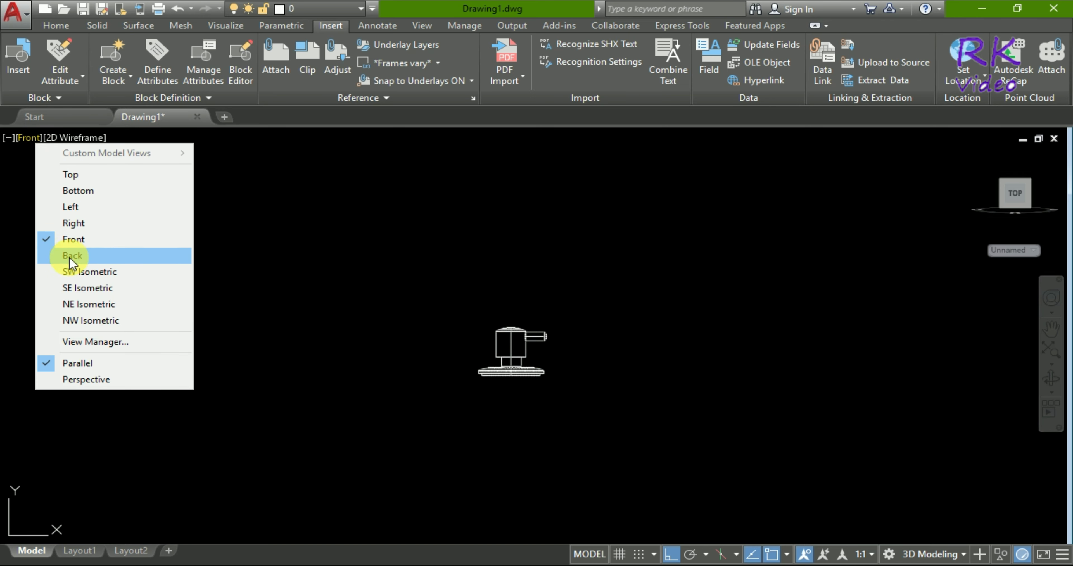
{"action": "left_click", "coordinate": [70, 266]}
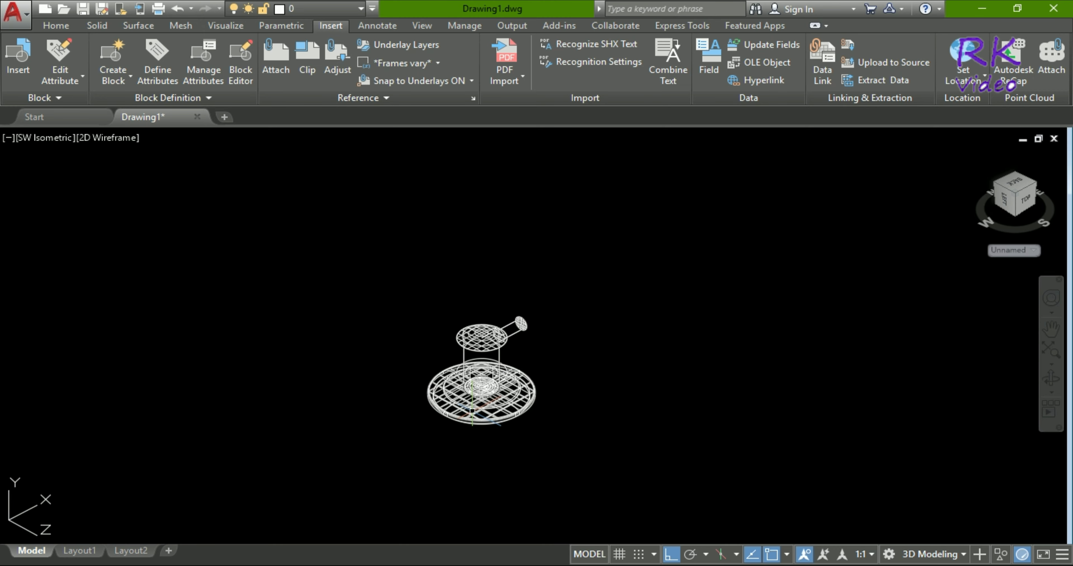
{"action": "left_click", "coordinate": [104, 138]}
{"action": "left_click", "coordinate": [135, 240]}
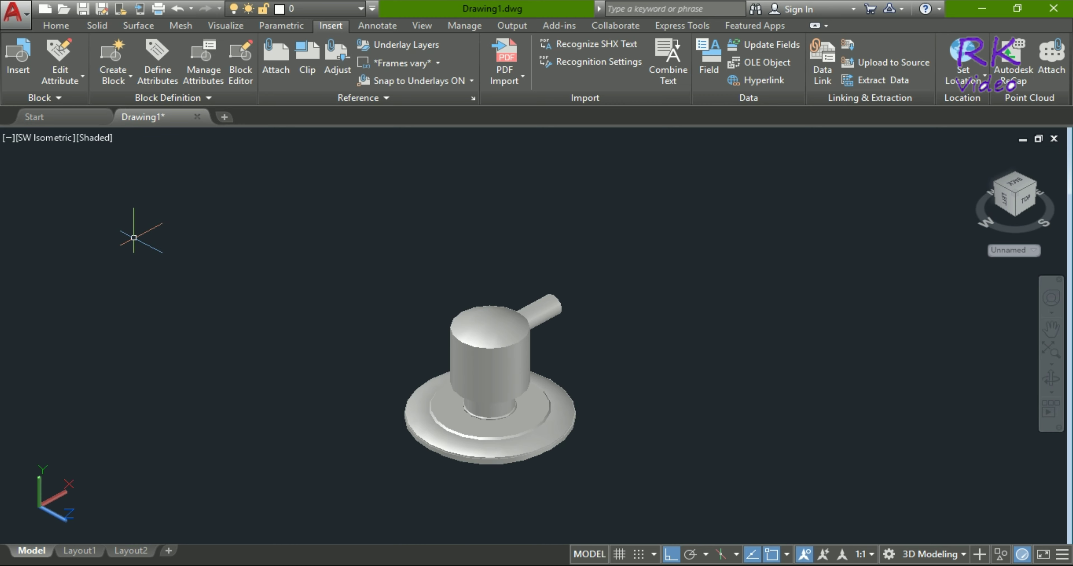
- Zoom and orbit around the shaded knob, then return to the Front view
{"action": "scroll", "coordinate": [554, 472], "scroll_direction": "up", "scroll_amount": 2}
{"action": "scroll", "coordinate": [524, 467], "scroll_direction": "up", "scroll_amount": 1}
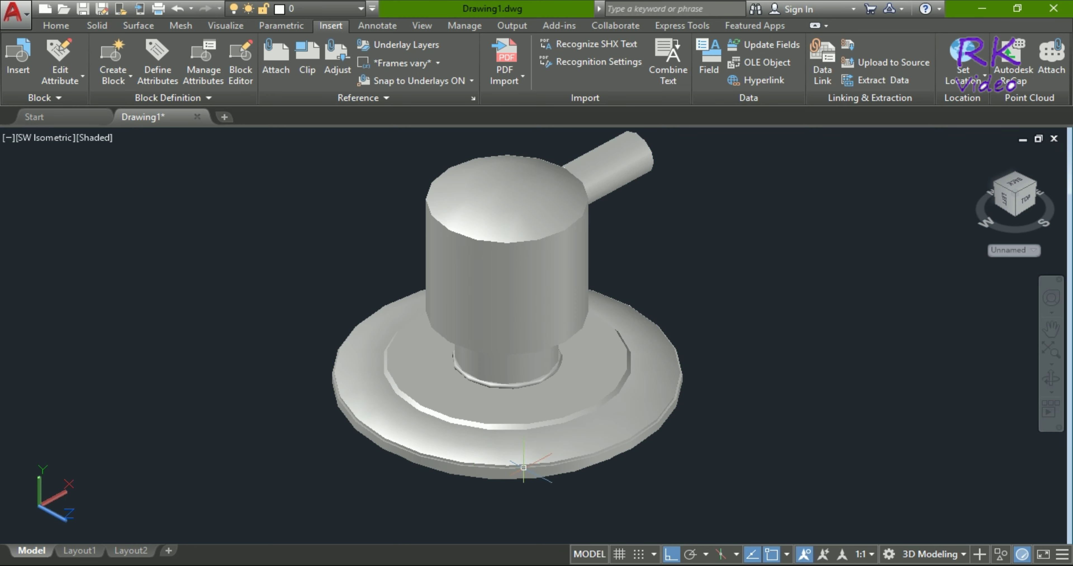
{"action": "mouse_move", "coordinate": [703, 465]}
{"action": "middle_mouse_down", "text": "shift"}
{"action": "mouse_move", "coordinate": [507, 440]}
{"action": "mouse_move", "coordinate": [432, 371]}
{"action": "mouse_move", "coordinate": [517, 379]}
{"action": "mouse_move", "coordinate": [647, 432]}
{"action": "mouse_move", "coordinate": [622, 452]}
{"action": "mouse_move", "coordinate": [558, 462]}
{"action": "mouse_move", "coordinate": [619, 477]}
{"action": "mouse_move", "coordinate": [661, 420]}
{"action": "mouse_move", "coordinate": [592, 452]}
{"action": "middle_mouse_up", "text": "shift"}
{"action": "scroll", "coordinate": [625, 321], "scroll_direction": "up", "scroll_amount": 3}
{"action": "scroll", "coordinate": [630, 366], "scroll_direction": "up", "scroll_amount": 2}
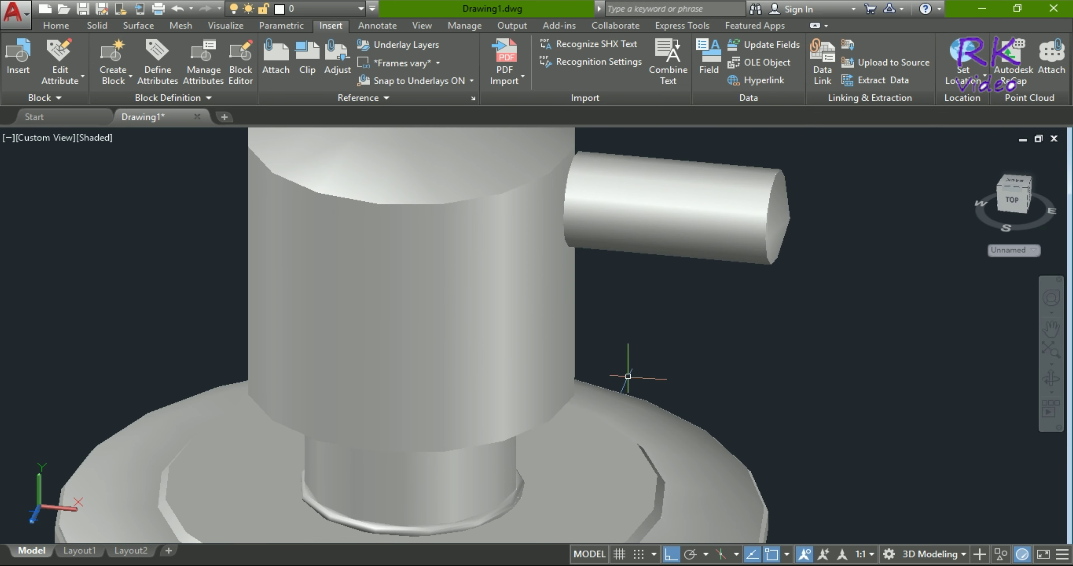
{"action": "scroll", "coordinate": [630, 365], "scroll_direction": "up", "scroll_amount": 2}
{"action": "mouse_move", "coordinate": [677, 376]}
{"action": "middle_mouse_down", "text": "shift"}
{"action": "mouse_move", "coordinate": [737, 379]}
{"action": "mouse_move", "coordinate": [702, 382]}
{"action": "middle_mouse_up", "text": "shift"}
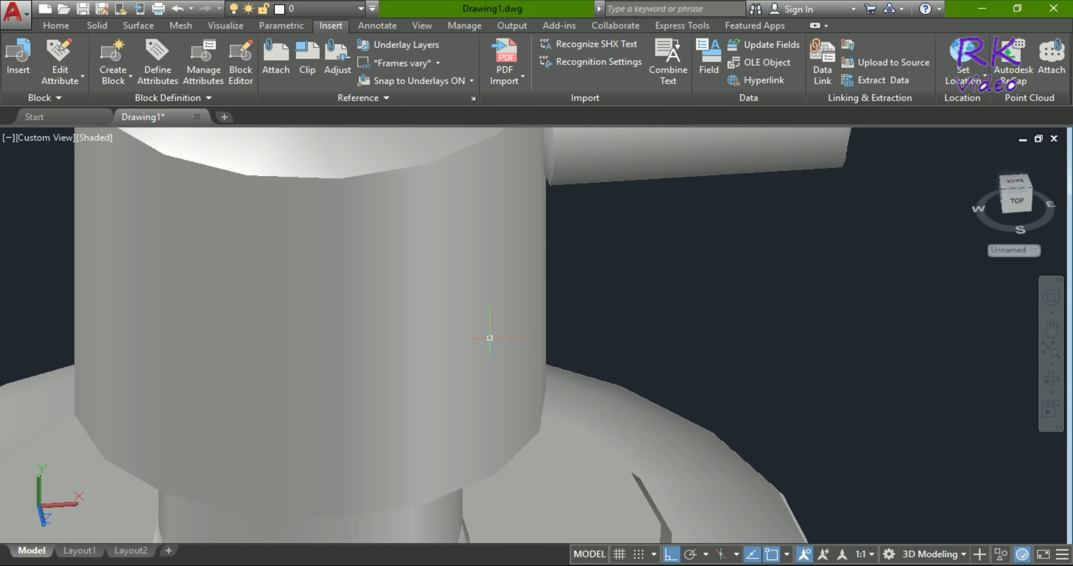
{"action": "scroll", "coordinate": [472, 330], "scroll_direction": "down", "scroll_amount": 5}
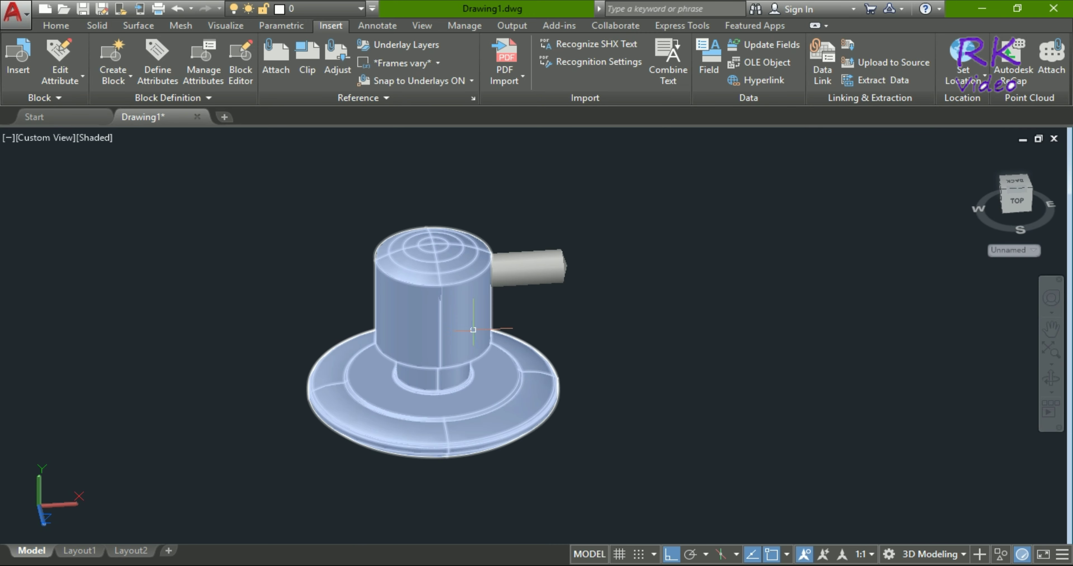
{"action": "left_click", "coordinate": [47, 139]}
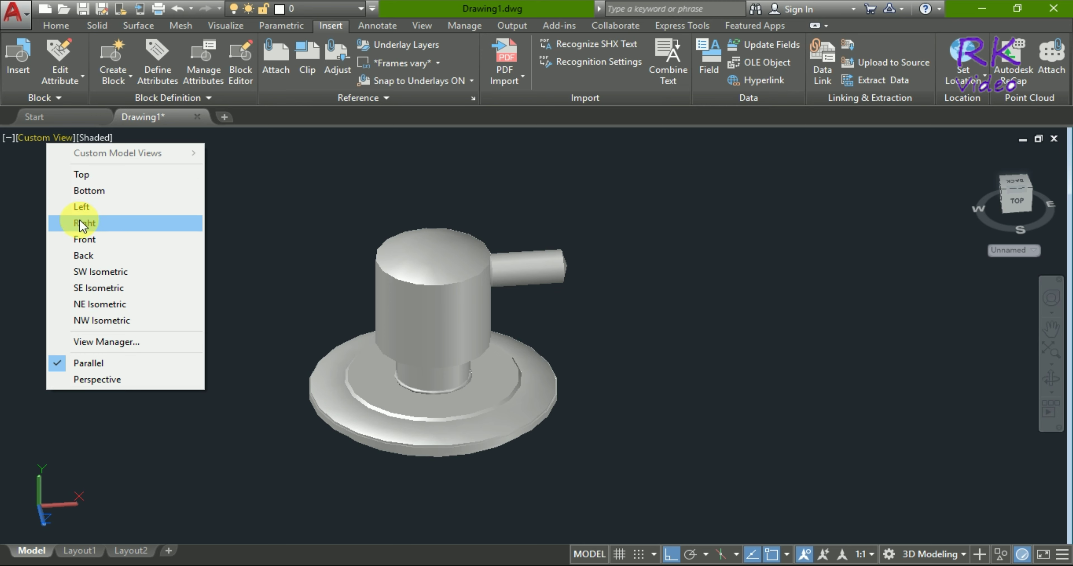
{"action": "left_click", "coordinate": [82, 239]}
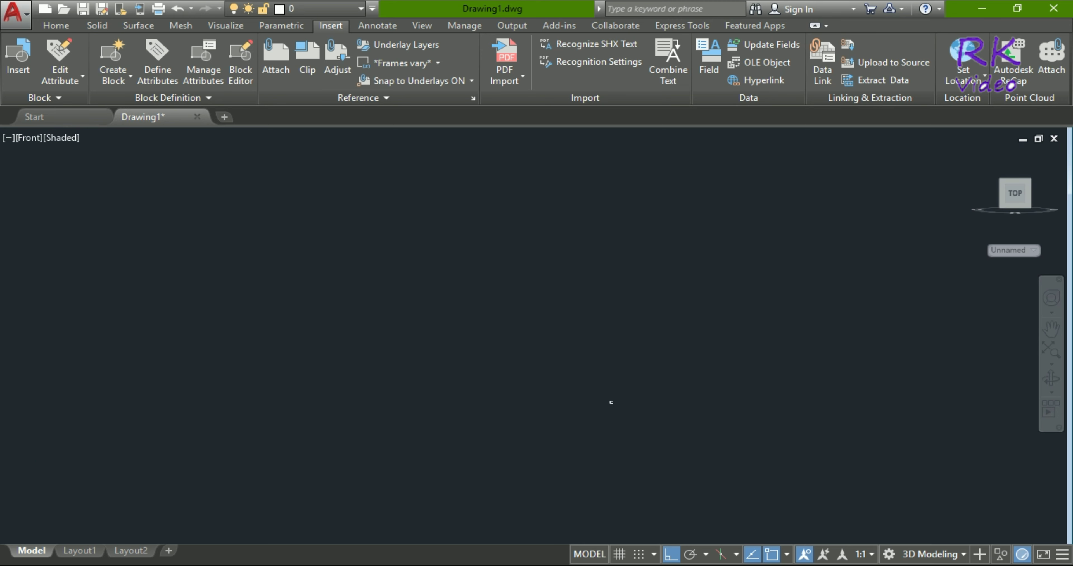
- Display the front view in the 2D Wireframe visual style
{"action": "scroll", "coordinate": [531, 408], "scroll_direction": "up", "scroll_amount": 3}
{"action": "scroll", "coordinate": [531, 408], "scroll_direction": "up", "scroll_amount": 4}
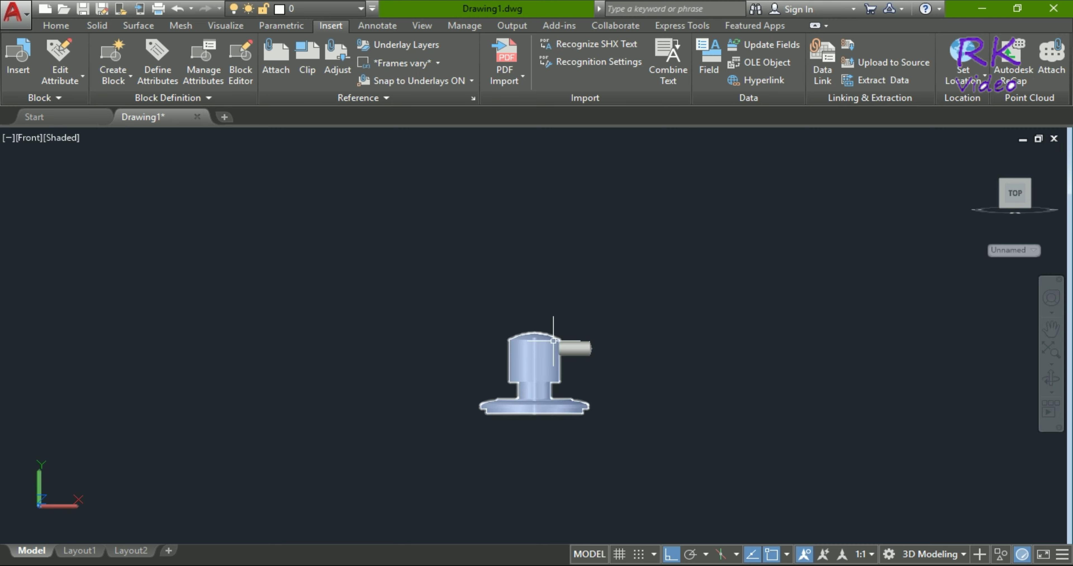
{"action": "scroll", "coordinate": [531, 408], "scroll_direction": "up", "scroll_amount": 2}
{"action": "left_click", "coordinate": [55, 146]}
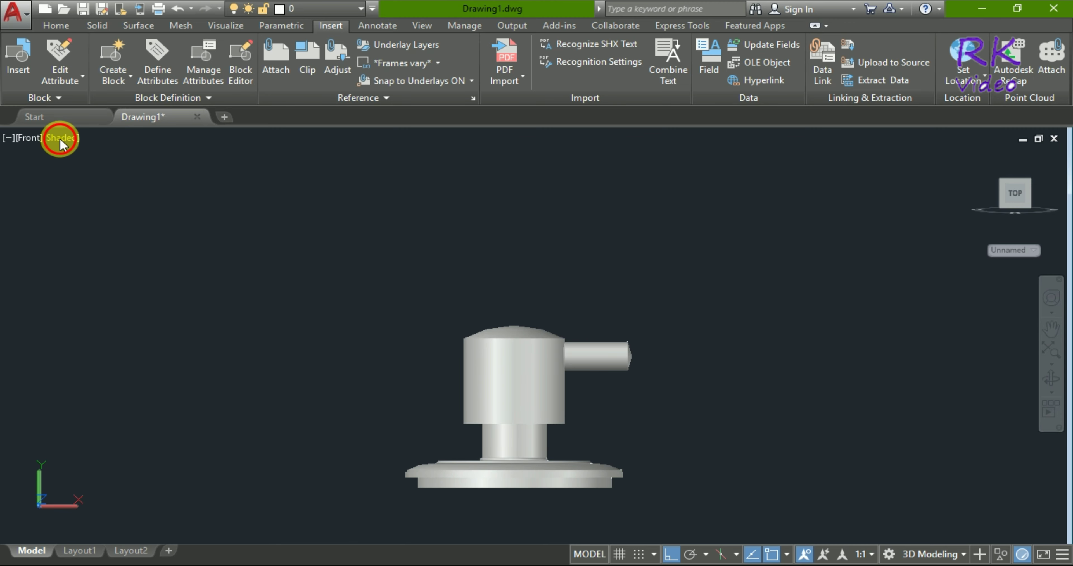
{"action": "left_click", "coordinate": [73, 174]}
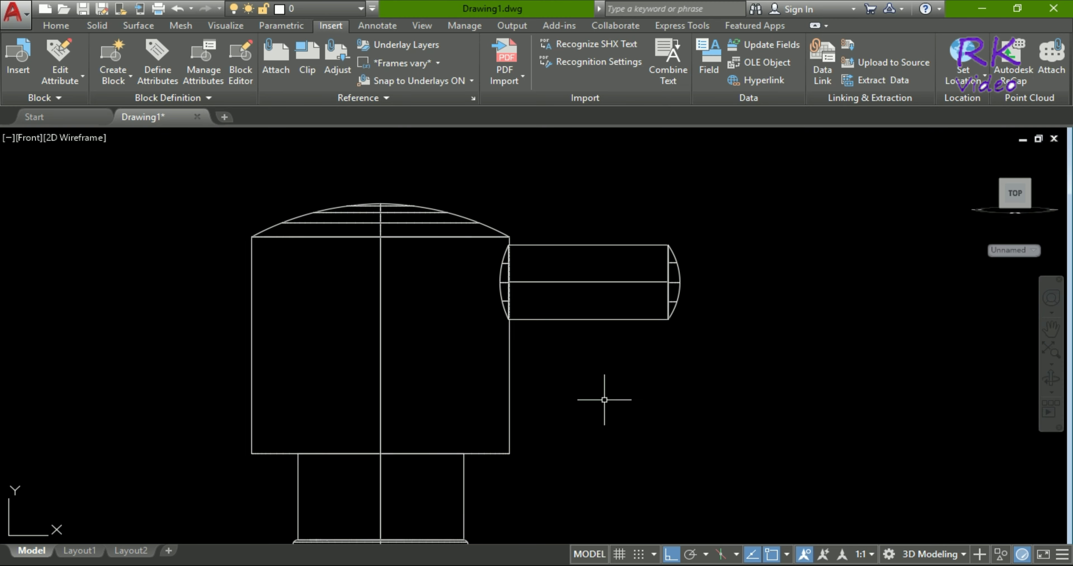
- Move the side pin slightly left so its end overlaps the knob body
{"action": "left_click", "coordinate": [694, 232]}
{"action": "left_click", "coordinate": [626, 350]}
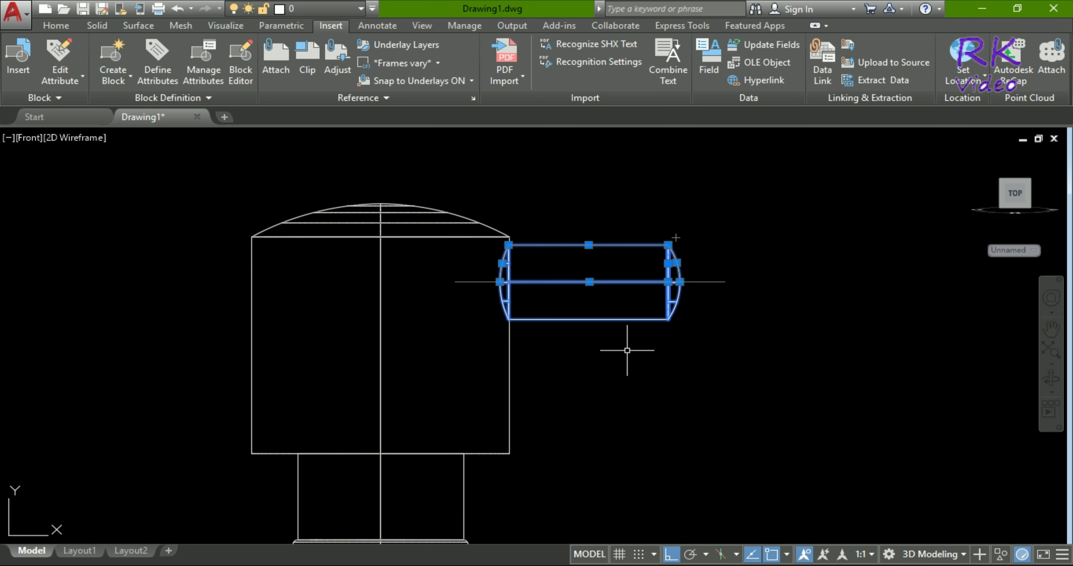
{"action": "type", "text": "m"}
{"action": "key", "text": "Return"}
{"action": "scroll", "coordinate": [541, 333], "scroll_direction": "up", "scroll_amount": 3}
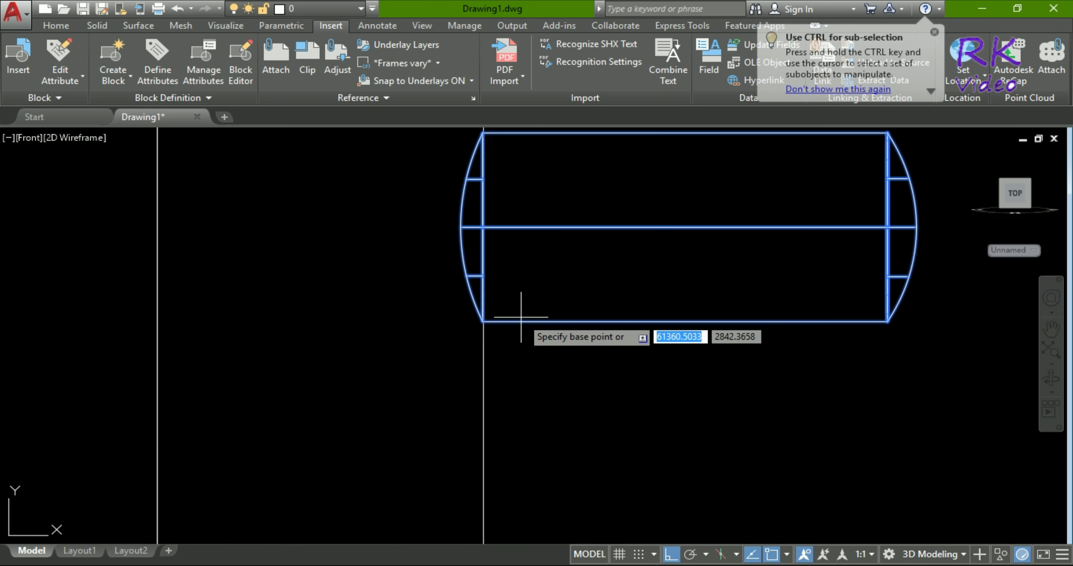
{"action": "scroll", "coordinate": [496, 320], "scroll_direction": "up", "scroll_amount": 2}
{"action": "scroll", "coordinate": [481, 199], "scroll_direction": "up", "scroll_amount": 5}
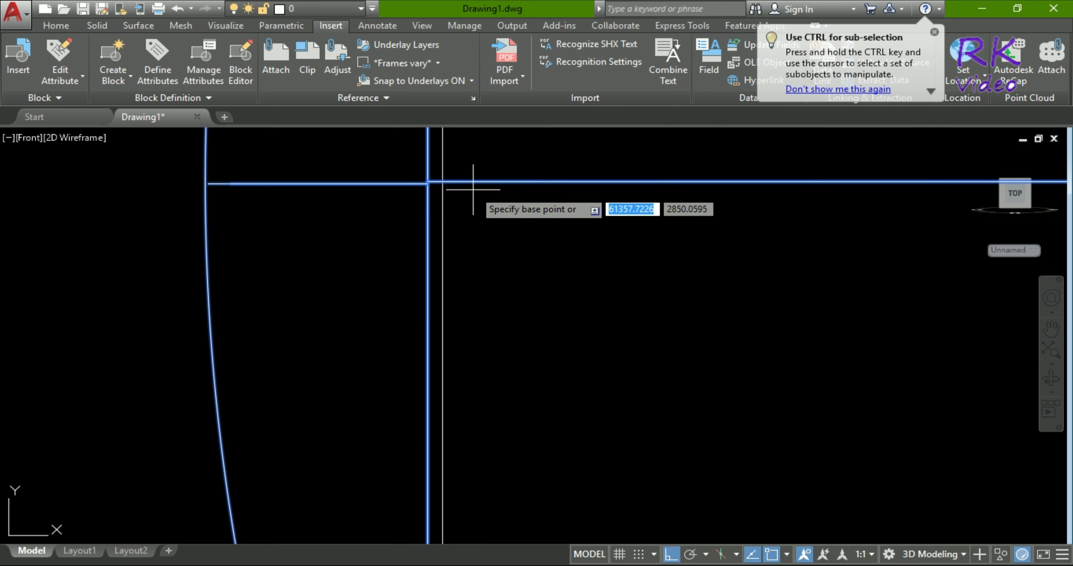
{"action": "left_click", "coordinate": [607, 292]}
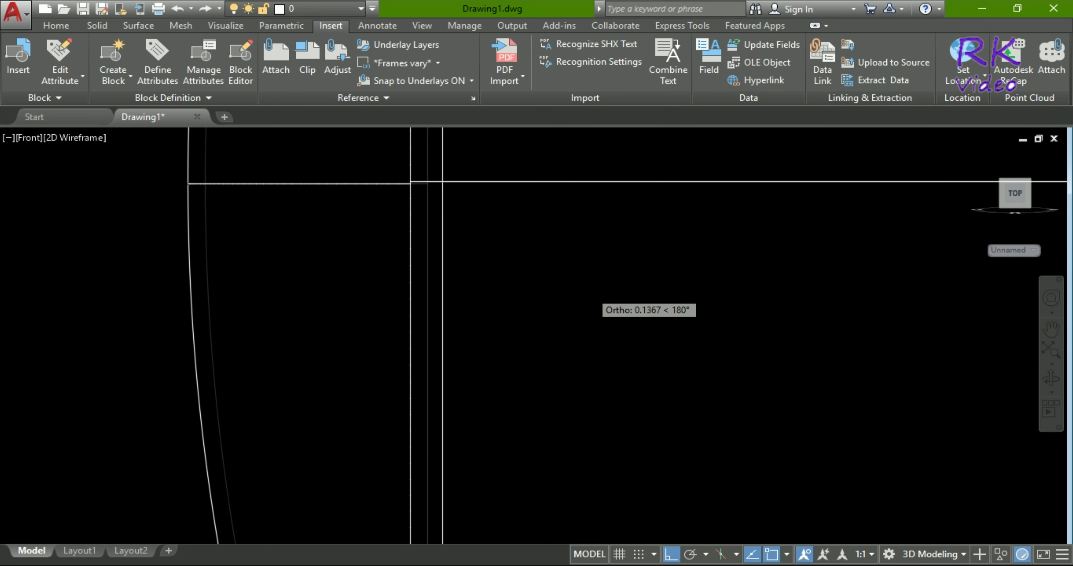
{"action": "scroll", "coordinate": [590, 290], "scroll_direction": "down", "scroll_amount": 5}
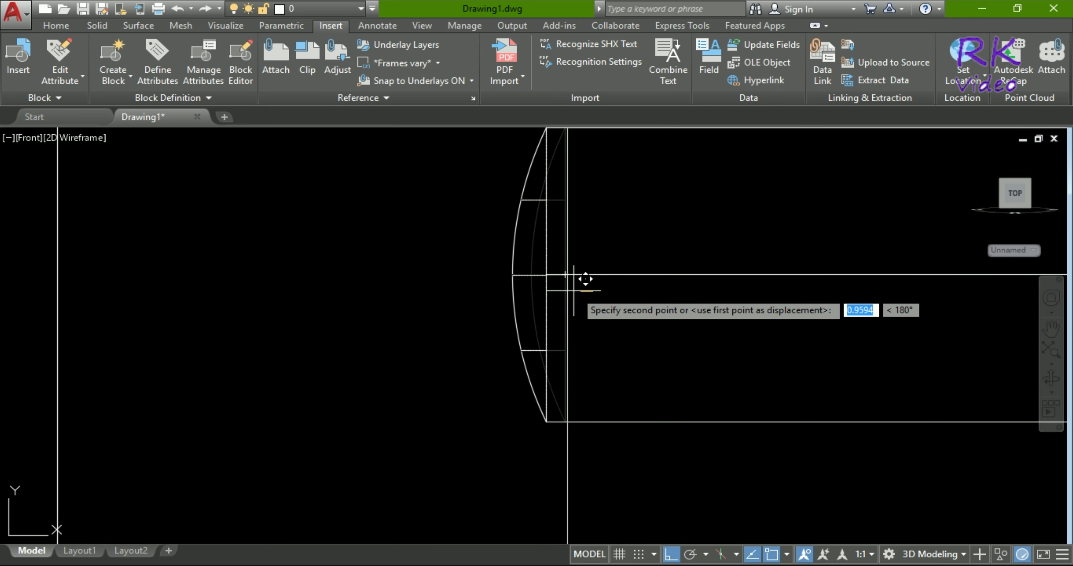
{"action": "left_click", "coordinate": [588, 291]}
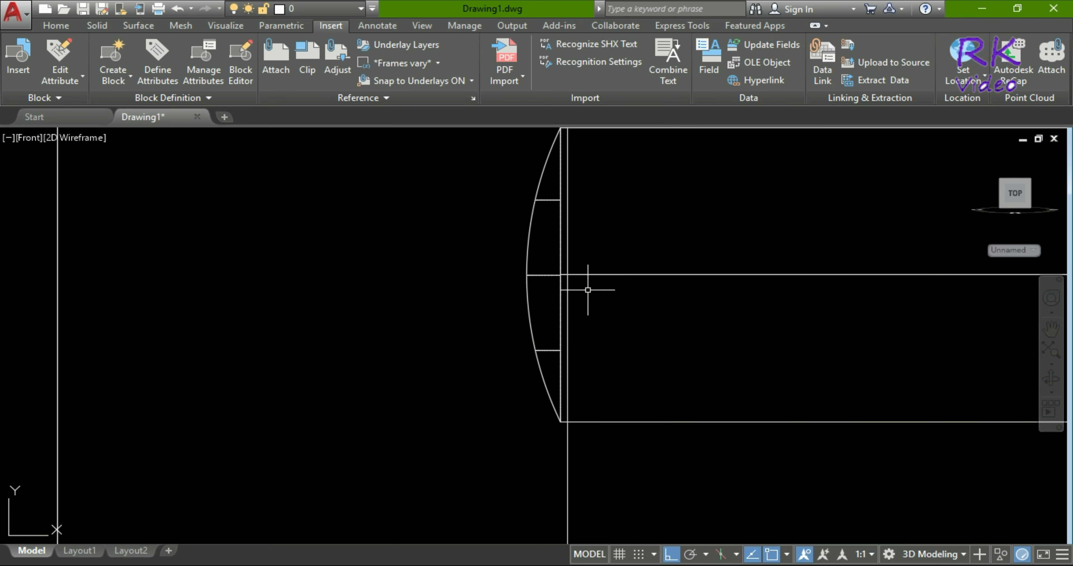
{"action": "scroll", "coordinate": [430, 365], "scroll_direction": "down", "scroll_amount": 5}
{"action": "scroll", "coordinate": [429, 369], "scroll_direction": "down", "scroll_amount": 2}
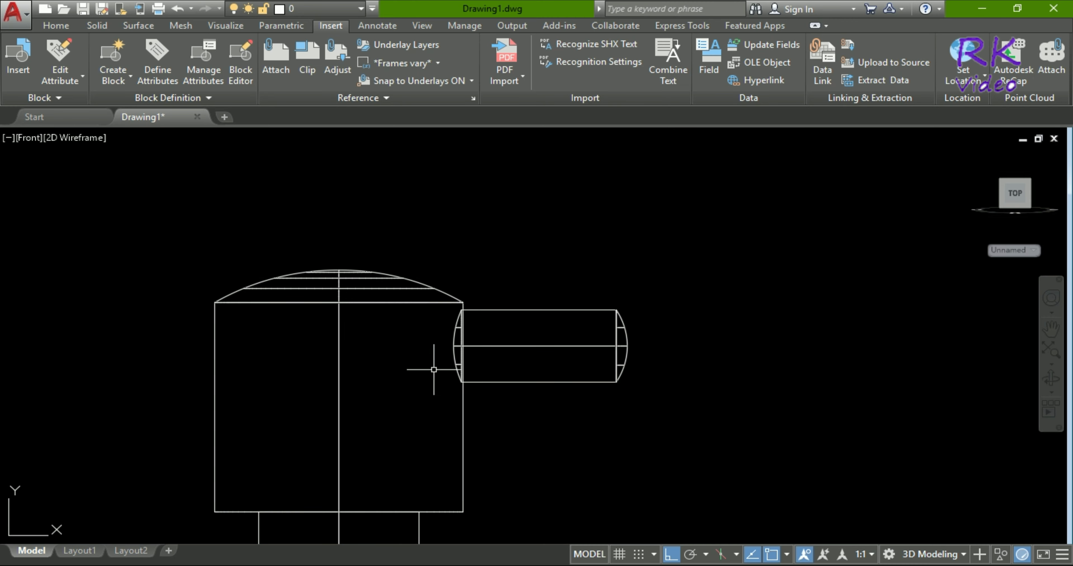
{"action": "scroll", "coordinate": [520, 250], "scroll_direction": "down", "scroll_amount": 4}
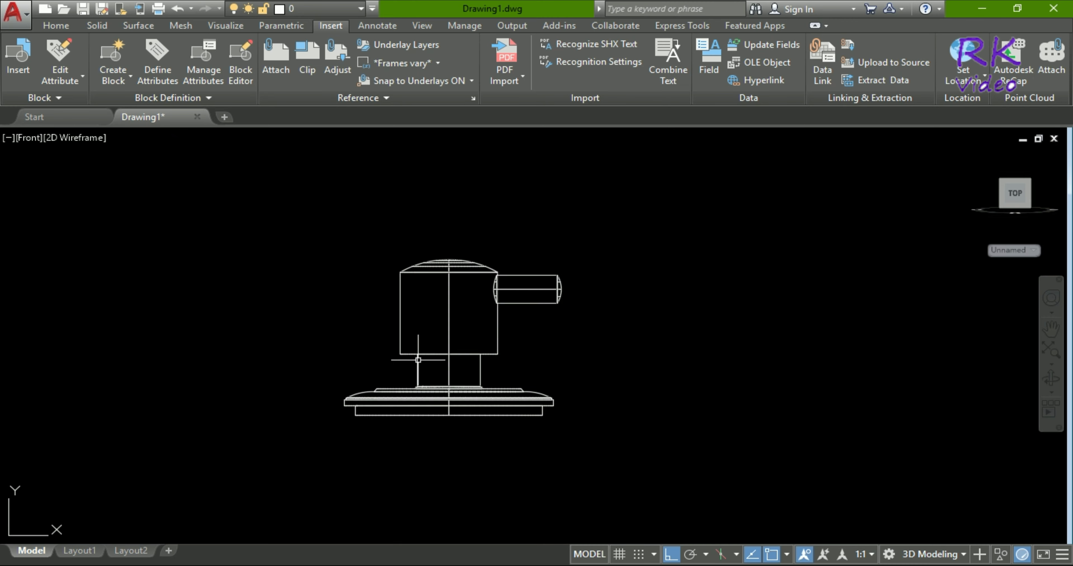
{"action": "left_click", "coordinate": [90, 138]}
{"action": "left_click", "coordinate": [130, 238]}
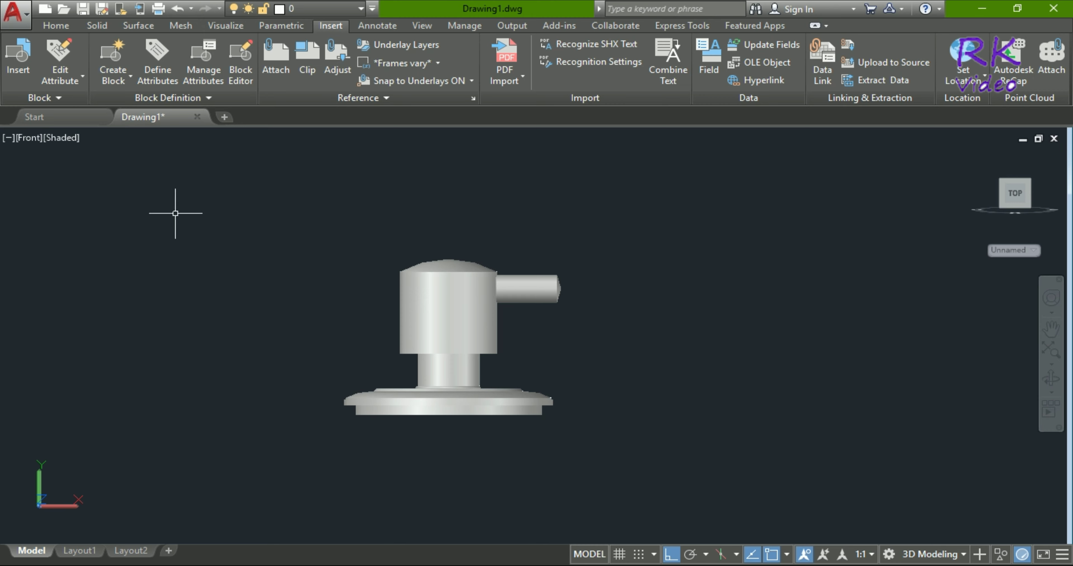
{"action": "scroll", "coordinate": [496, 270], "scroll_direction": "up", "scroll_amount": 4}
{"action": "scroll", "coordinate": [491, 258], "scroll_direction": "up", "scroll_amount": 3}
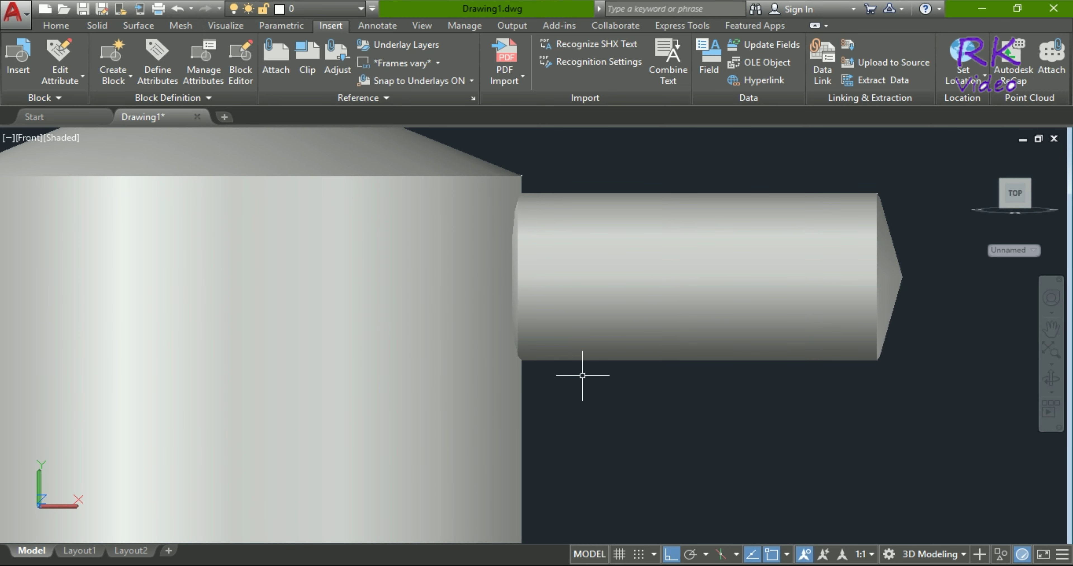
{"action": "mouse_move", "coordinate": [582, 376]}
{"action": "middle_mouse_down", "text": "shift"}
{"action": "mouse_move", "coordinate": [630, 379]}
{"action": "mouse_move", "coordinate": [542, 405]}
{"action": "mouse_move", "coordinate": [575, 376]}
{"action": "middle_mouse_up", "text": "shift"}
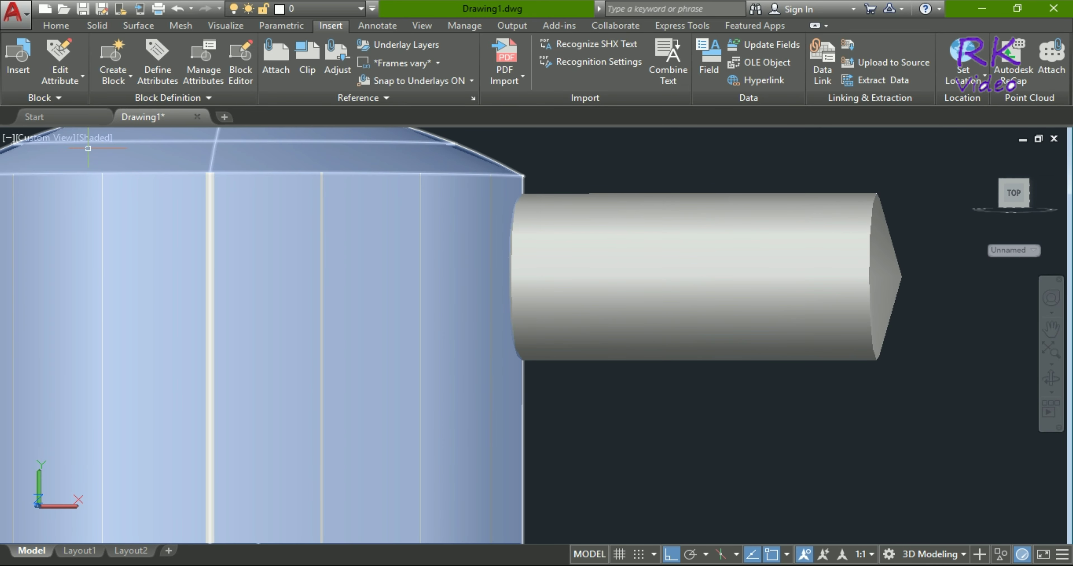
{"action": "left_click", "coordinate": [89, 136]}
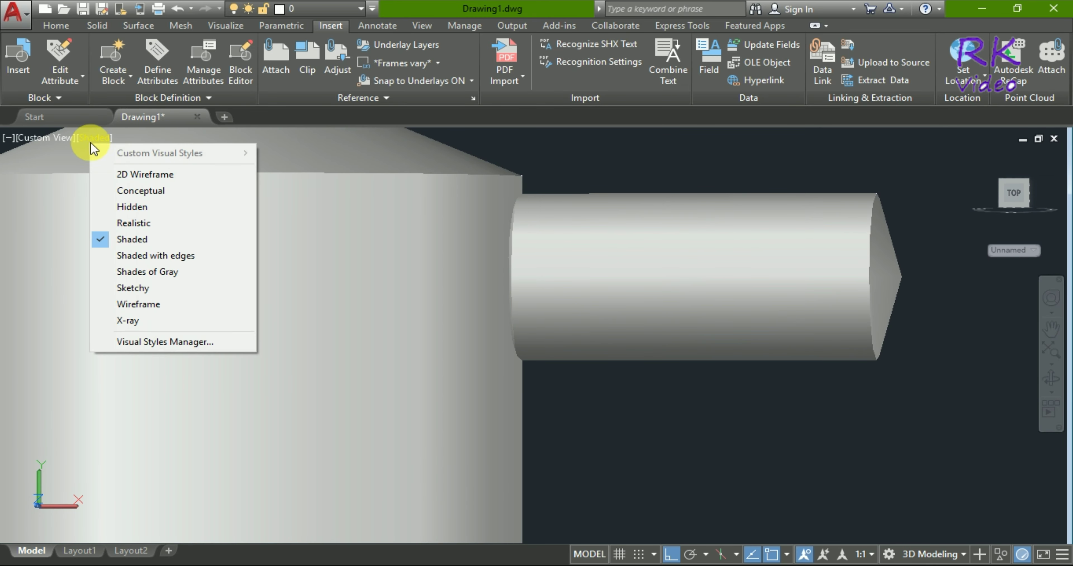
{"action": "left_click", "coordinate": [104, 175]}
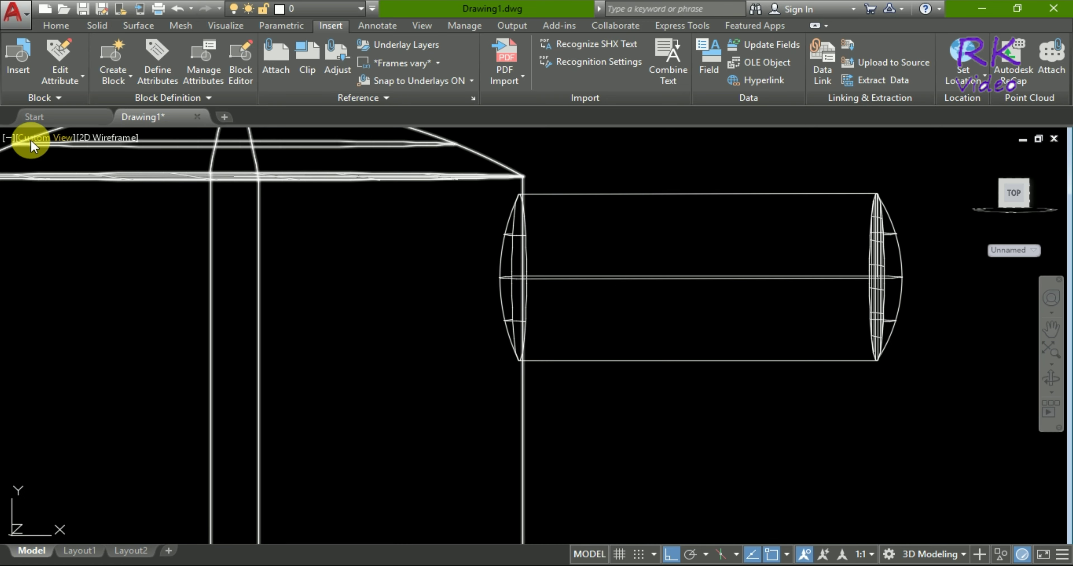
{"action": "left_click", "coordinate": [45, 136]}
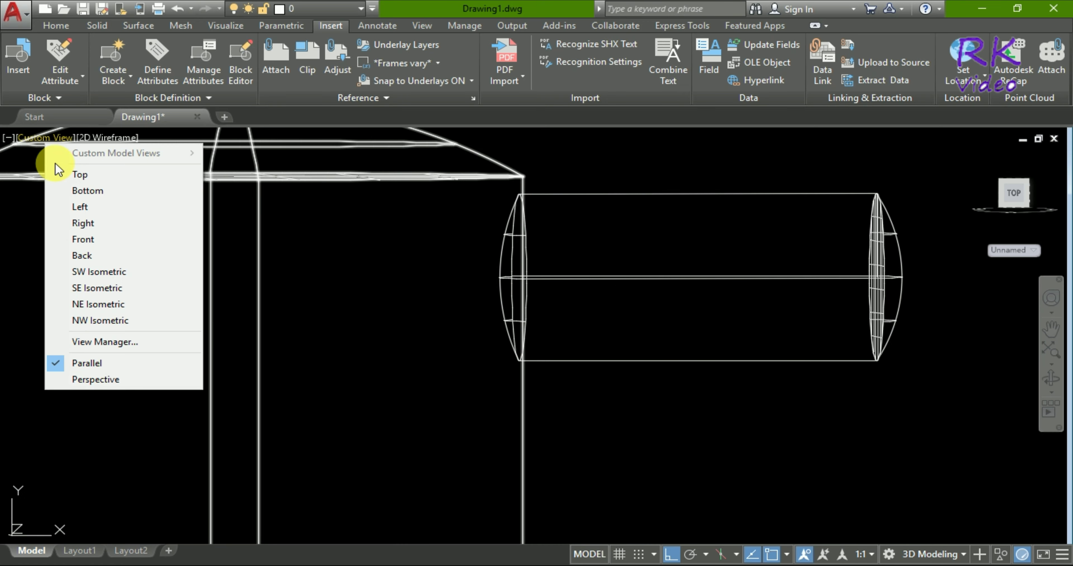
{"action": "left_click", "coordinate": [79, 239]}
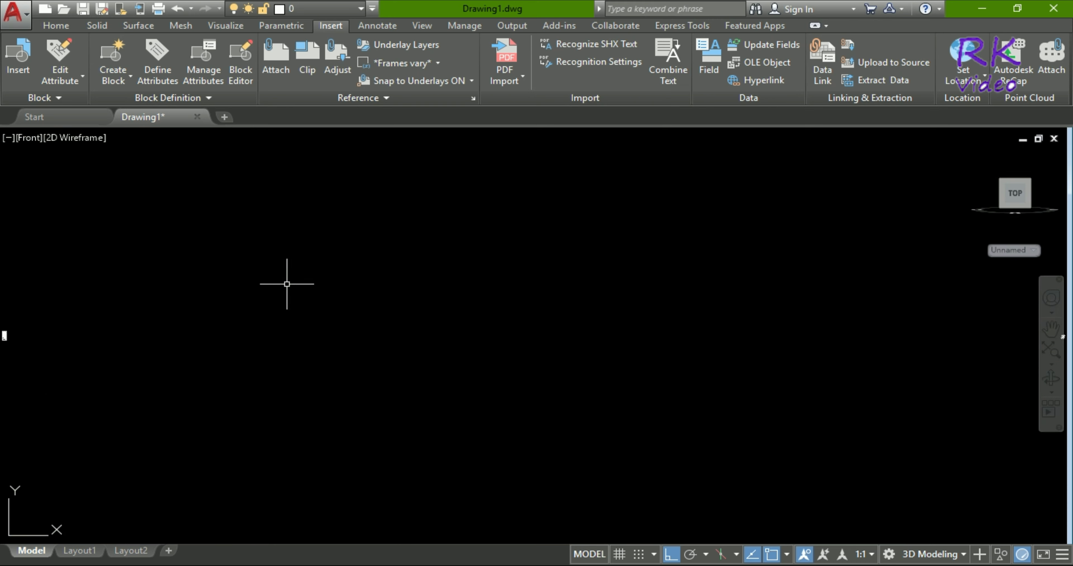
{"action": "scroll", "coordinate": [414, 297], "scroll_direction": "down", "scroll_amount": 5}
{"action": "scroll", "coordinate": [575, 318], "scroll_direction": "up", "scroll_amount": 5}
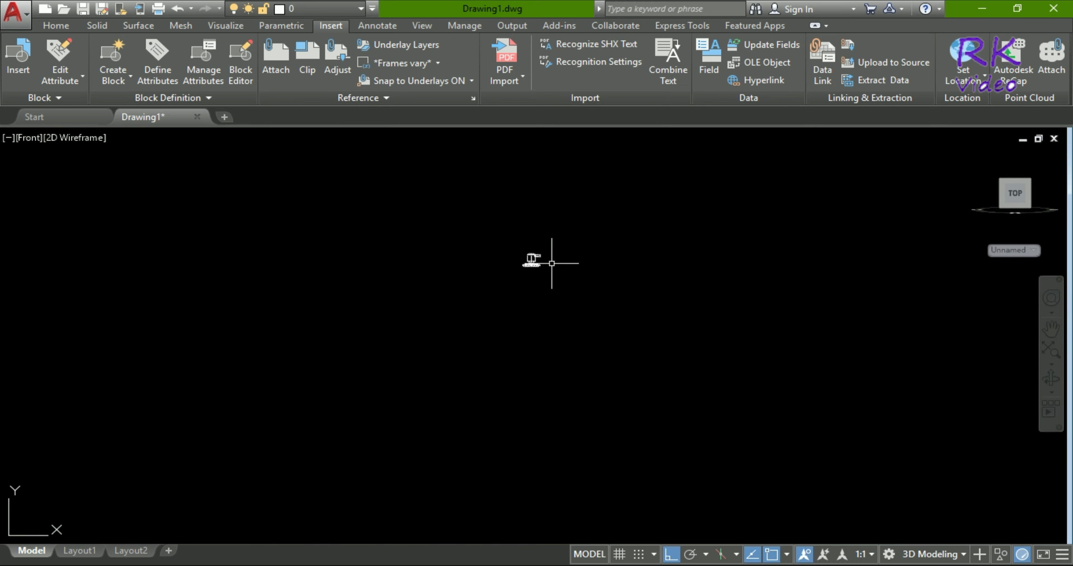
{"action": "scroll", "coordinate": [541, 262], "scroll_direction": "up", "scroll_amount": 5}
{"action": "scroll", "coordinate": [515, 233], "scroll_direction": "up", "scroll_amount": 5}
{"action": "scroll", "coordinate": [508, 258], "scroll_direction": "up", "scroll_amount": 3}
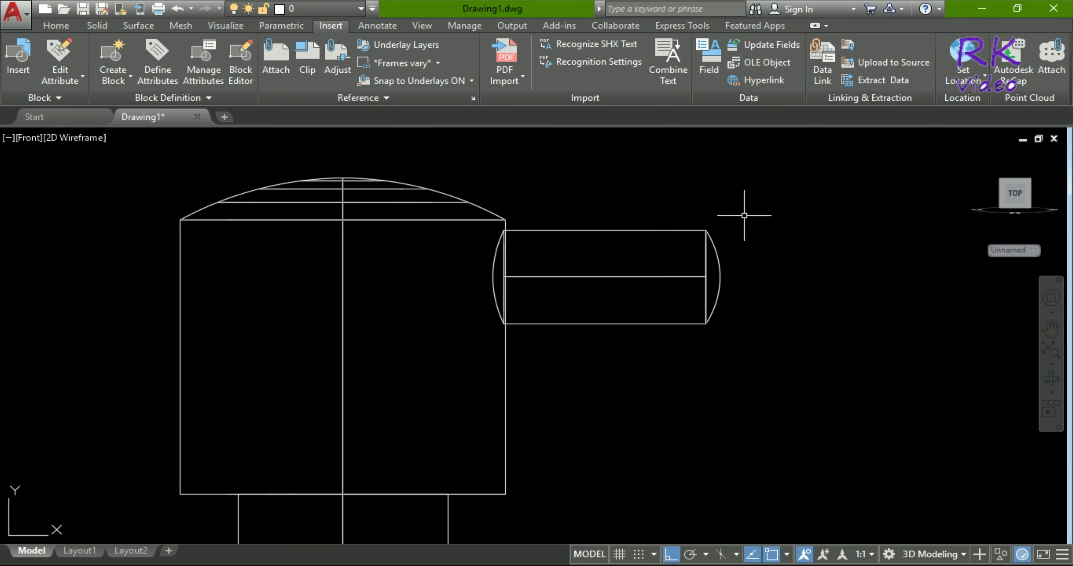
- Move the side pin further left with Ortho so its end sinks into the knob
{"action": "left_click", "coordinate": [745, 215]}
{"action": "left_click", "coordinate": [631, 355]}
{"action": "type", "text": "m"}
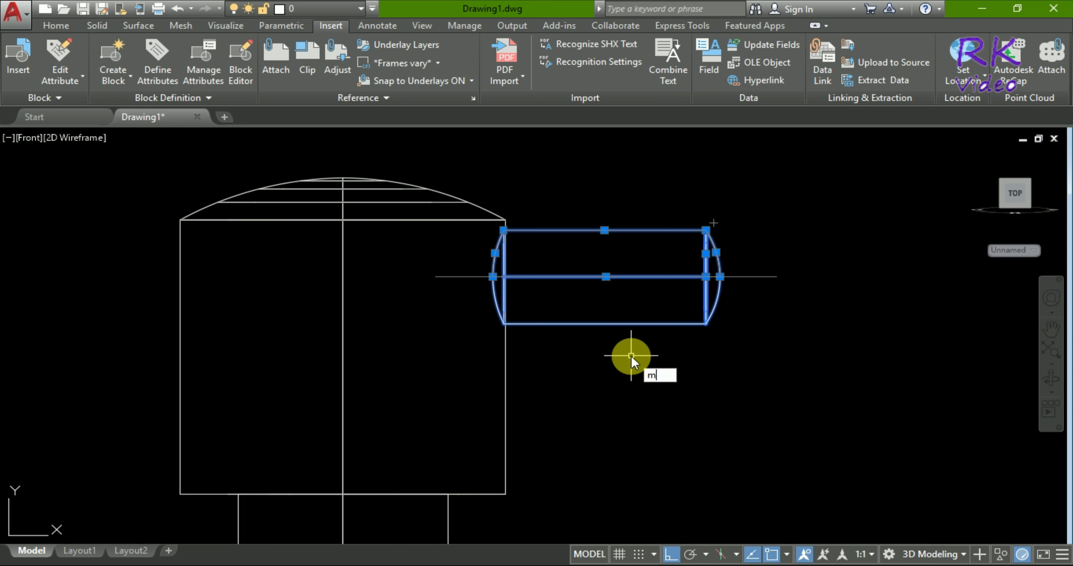
{"action": "key", "text": "Return"}
{"action": "left_click", "coordinate": [651, 388]}
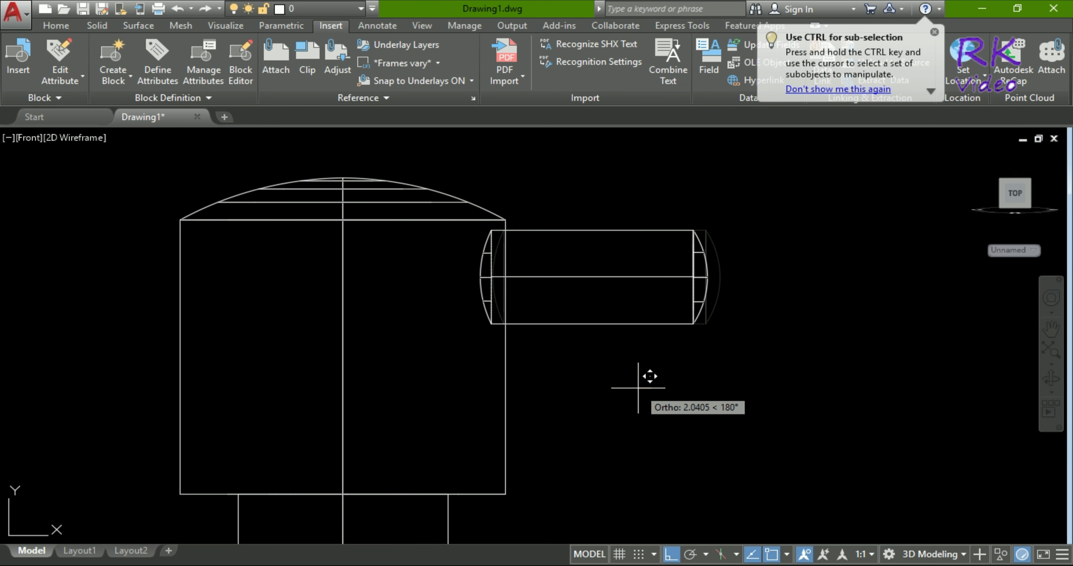
{"action": "left_click", "coordinate": [638, 387]}
{"action": "scroll", "coordinate": [572, 386], "scroll_direction": "down", "scroll_amount": 2}
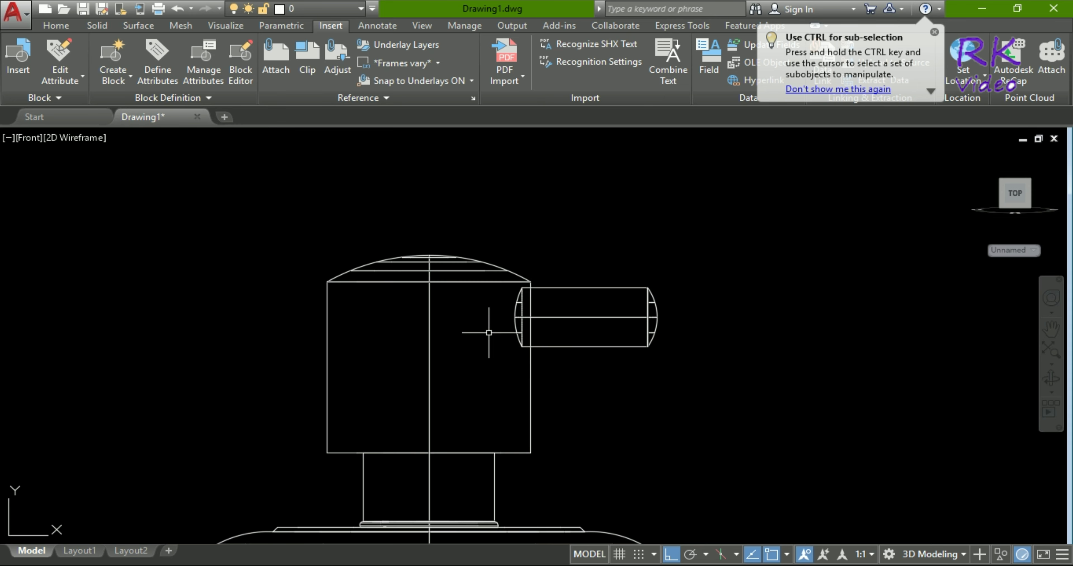
- Switch the viewport visual style from Wireframe to Shaded
{"action": "left_click", "coordinate": [69, 138]}
{"action": "left_click", "coordinate": [79, 238]}
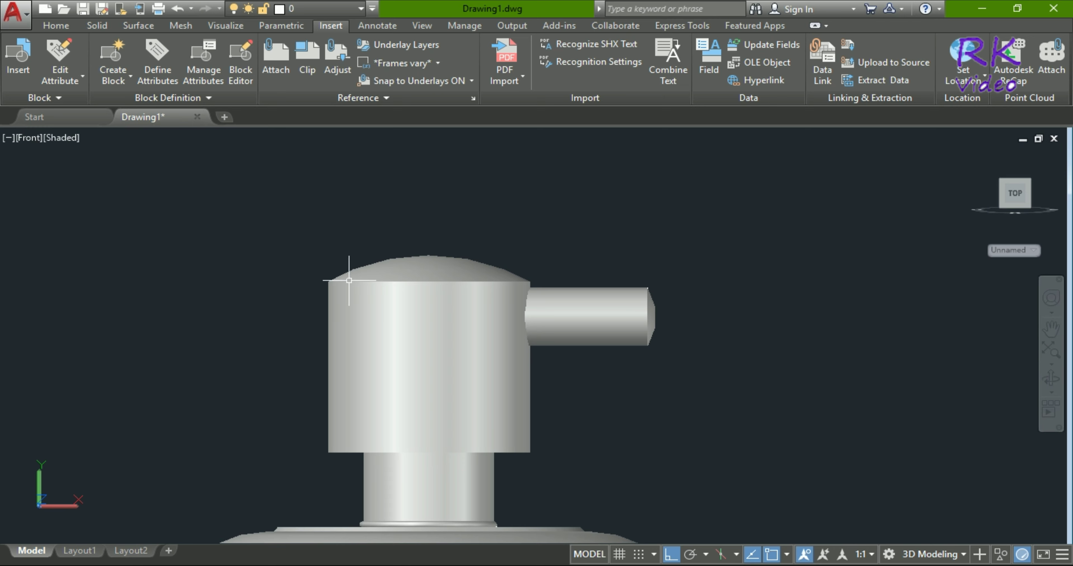
{"action": "scroll", "coordinate": [486, 327], "scroll_direction": "up", "scroll_amount": 4}
{"action": "scroll", "coordinate": [546, 306], "scroll_direction": "up", "scroll_amount": 2}
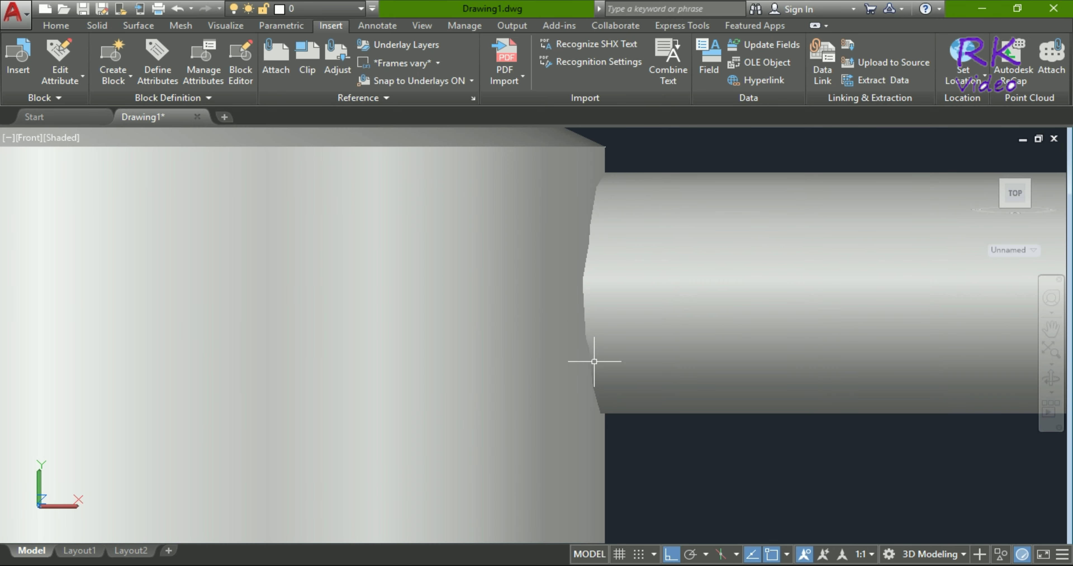
{"action": "scroll", "coordinate": [591, 359], "scroll_direction": "down", "scroll_amount": 6}
- Orbit the knob to show its top faces and zoom to frame it
{"action": "mouse_move", "coordinate": [605, 393]}
{"action": "middle_mouse_down", "text": "shift"}
{"action": "mouse_move", "coordinate": [596, 369]}
{"action": "mouse_move", "coordinate": [563, 433]}
{"action": "mouse_move", "coordinate": [472, 387]}
{"action": "mouse_move", "coordinate": [499, 341]}
{"action": "mouse_move", "coordinate": [505, 400]}
{"action": "mouse_move", "coordinate": [536, 446]}
{"action": "mouse_move", "coordinate": [584, 433]}
{"action": "mouse_move", "coordinate": [613, 448]}
{"action": "mouse_move", "coordinate": [579, 449]}
{"action": "mouse_move", "coordinate": [589, 443]}
{"action": "mouse_move", "coordinate": [558, 397]}
{"action": "mouse_move", "coordinate": [621, 396]}
{"action": "mouse_move", "coordinate": [618, 387]}
{"action": "mouse_move", "coordinate": [664, 406]}
{"action": "mouse_move", "coordinate": [637, 449]}
{"action": "mouse_move", "coordinate": [558, 463]}
{"action": "mouse_move", "coordinate": [618, 412]}
{"action": "mouse_move", "coordinate": [532, 477]}
{"action": "mouse_move", "coordinate": [489, 440]}
{"action": "mouse_move", "coordinate": [471, 370]}
{"action": "mouse_move", "coordinate": [508, 337]}
{"action": "mouse_move", "coordinate": [547, 327]}
{"action": "mouse_move", "coordinate": [587, 421]}
{"action": "mouse_move", "coordinate": [618, 452]}
{"action": "mouse_move", "coordinate": [513, 486]}
{"action": "mouse_move", "coordinate": [509, 465]}
{"action": "middle_mouse_up", "text": "shift"}
{"action": "scroll", "coordinate": [579, 293], "scroll_direction": "up", "scroll_amount": 4}
{"action": "scroll", "coordinate": [579, 293], "scroll_direction": "up", "scroll_amount": 2}
{"action": "scroll", "coordinate": [508, 465], "scroll_direction": "down", "scroll_amount": 3}
{"action": "scroll", "coordinate": [517, 416], "scroll_direction": "down", "scroll_amount": 3}
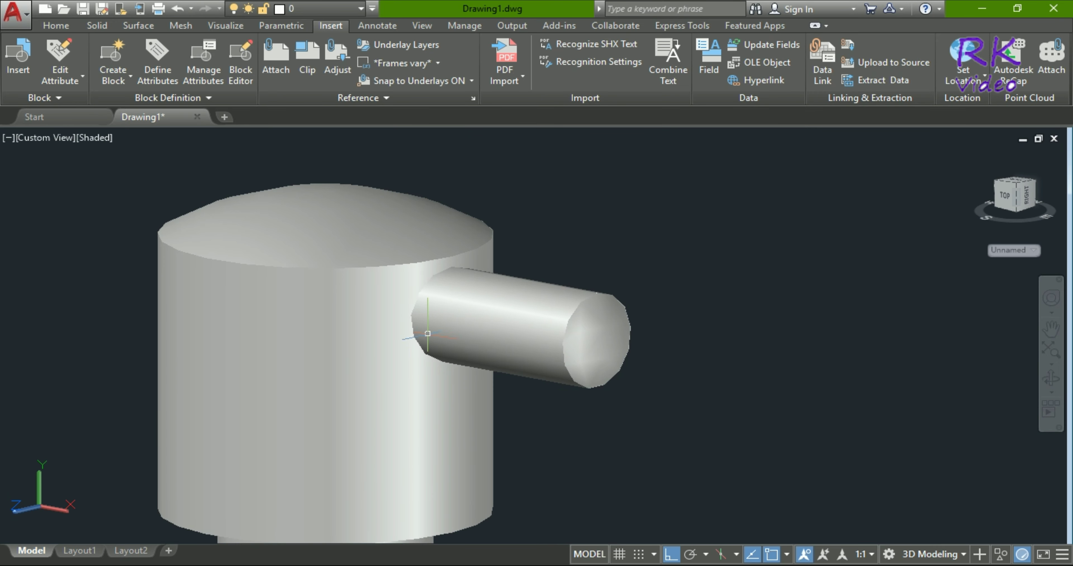
{"action": "scroll", "coordinate": [520, 375], "scroll_direction": "down", "scroll_amount": 3}
{"action": "scroll", "coordinate": [526, 341], "scroll_direction": "down", "scroll_amount": 2}
{"action": "scroll", "coordinate": [526, 340], "scroll_direction": "down", "scroll_amount": 4}
{"action": "scroll", "coordinate": [373, 356], "scroll_direction": "up", "scroll_amount": 8}
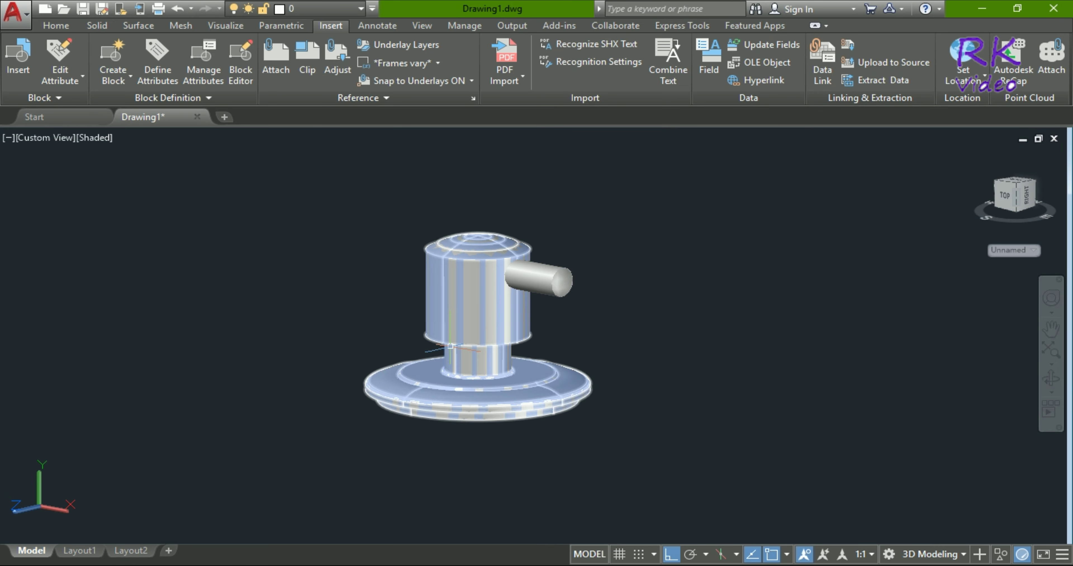
{"action": "scroll", "coordinate": [372, 356], "scroll_direction": "up", "scroll_amount": 1}
{"action": "scroll", "coordinate": [373, 356], "scroll_direction": "up", "scroll_amount": 1}
{"action": "scroll", "coordinate": [565, 318], "scroll_direction": "down", "scroll_amount": 4}
- Orbit to an angled overhead view of the whole knob and flanged base
{"action": "mouse_move", "coordinate": [565, 317]}
{"action": "middle_mouse_down", "text": "shift"}
{"action": "mouse_move", "coordinate": [570, 363]}
{"action": "mouse_move", "coordinate": [598, 356]}
{"action": "middle_mouse_up", "text": "shift"}
{"action": "scroll", "coordinate": [414, 346], "scroll_direction": "up", "scroll_amount": 3}
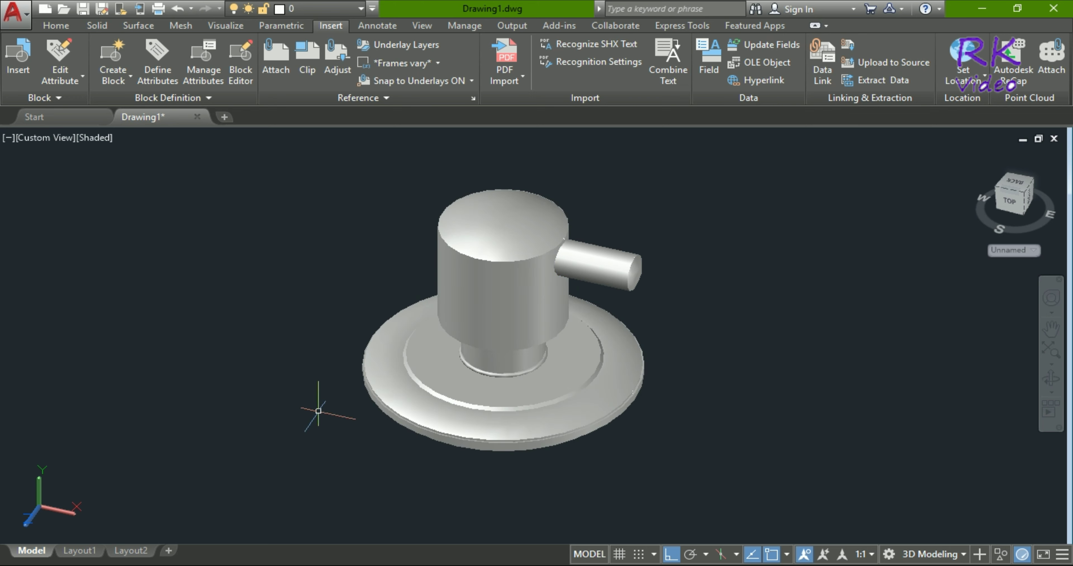
{"action": "scroll", "coordinate": [318, 411], "scroll_direction": "down", "scroll_amount": 1}
{"action": "scroll", "coordinate": [541, 395], "scroll_direction": "up", "scroll_amount": 1}
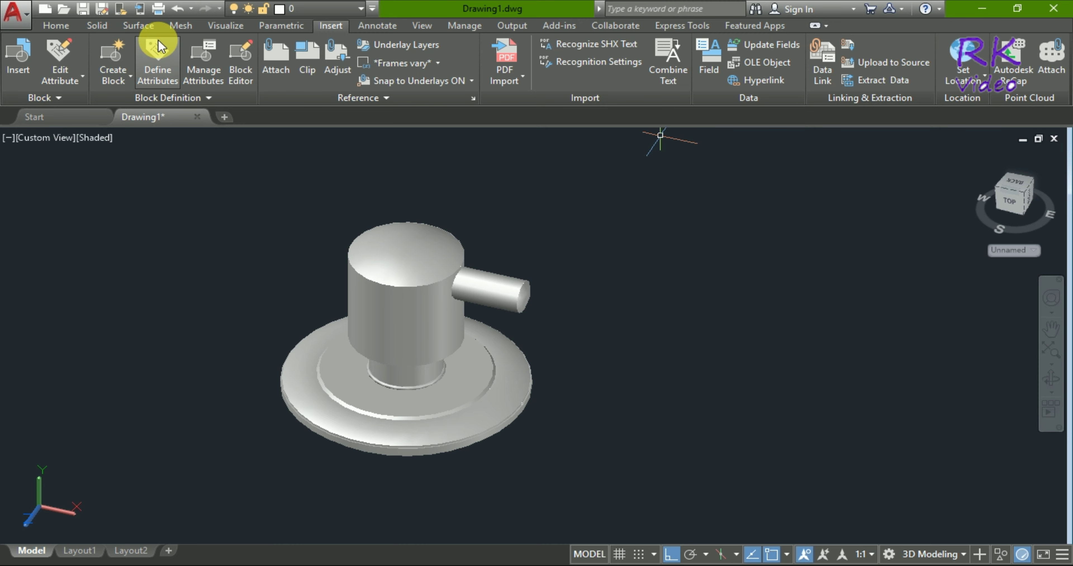
- Show the Visualize ribbon tools and window-select beside the knob model
{"action": "left_click", "coordinate": [220, 29]}
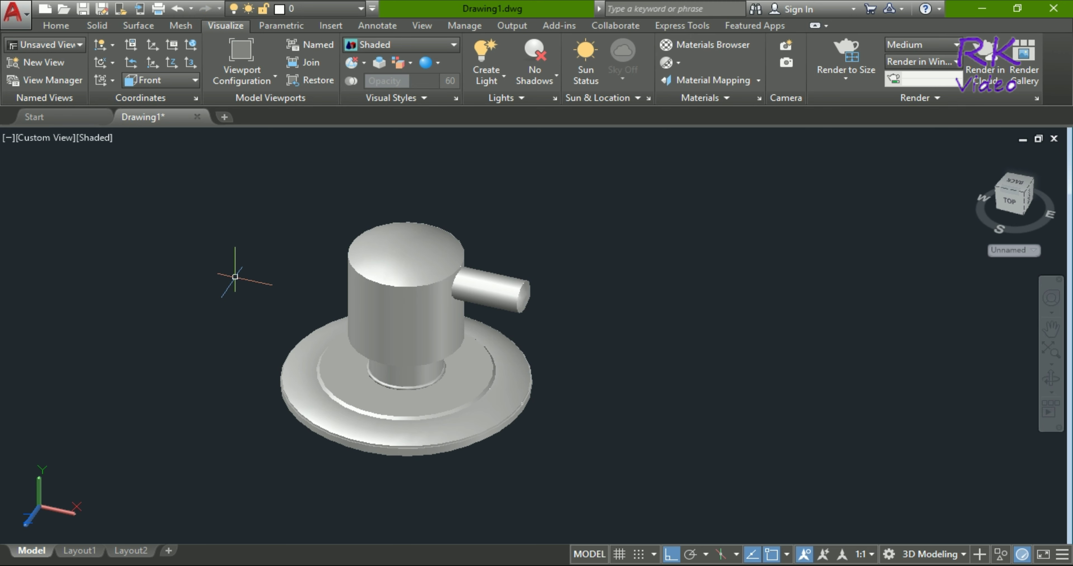
{"action": "scroll", "coordinate": [246, 274], "scroll_direction": "down", "scroll_amount": 3}
{"action": "scroll", "coordinate": [428, 235], "scroll_direction": "up", "scroll_amount": 1}
{"action": "scroll", "coordinate": [418, 242], "scroll_direction": "up", "scroll_amount": 1}
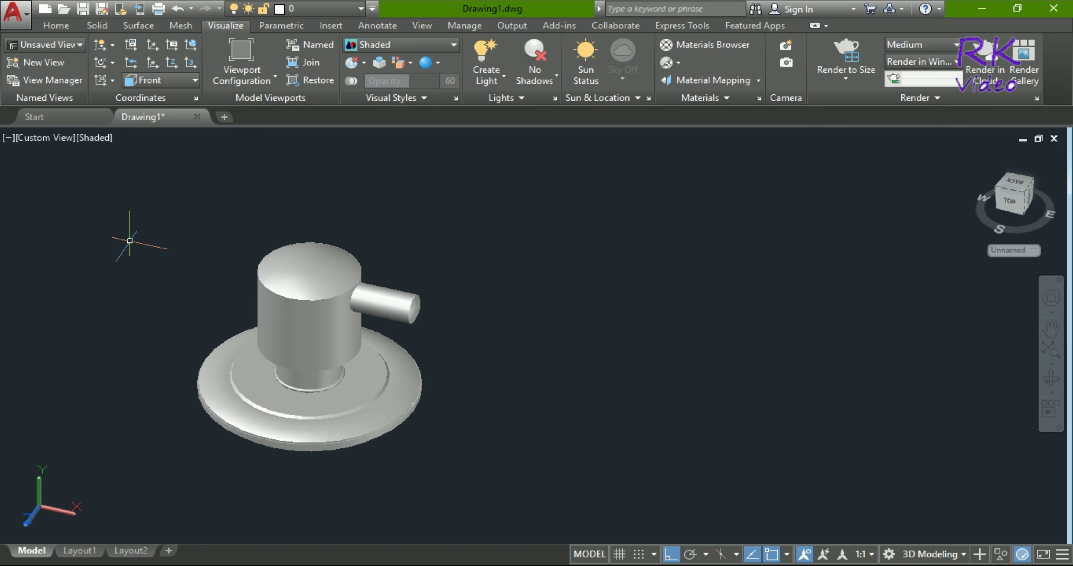
{"action": "left_click", "coordinate": [128, 203]}
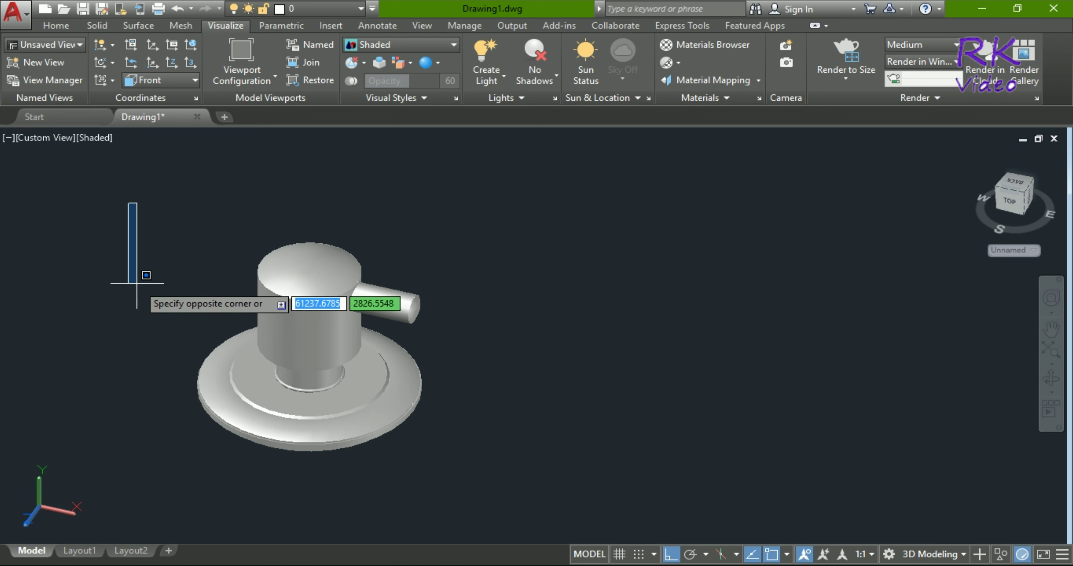
{"action": "left_click", "coordinate": [137, 283]}
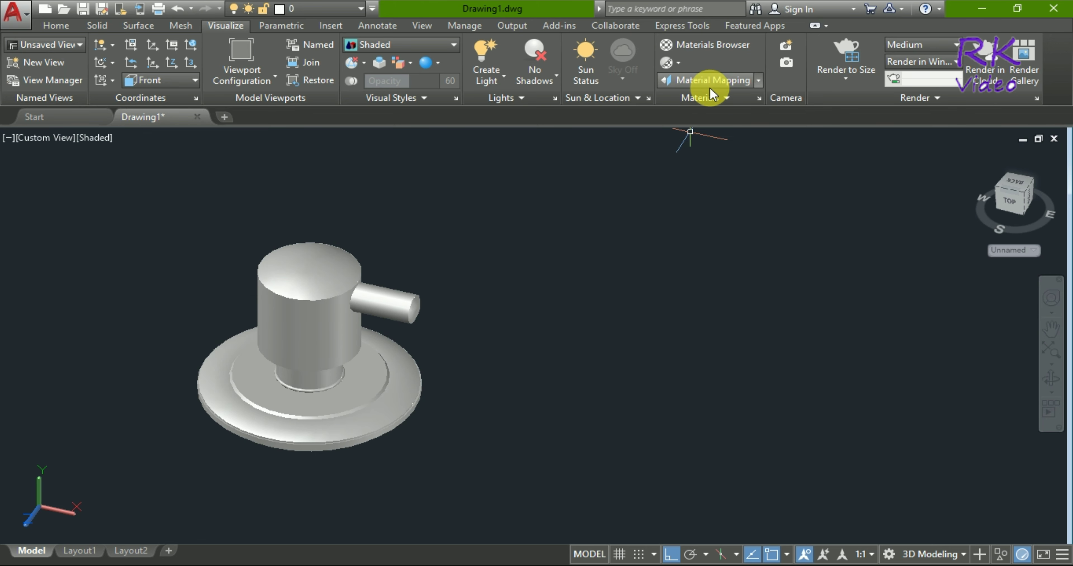
{"action": "left_click", "coordinate": [736, 46]}
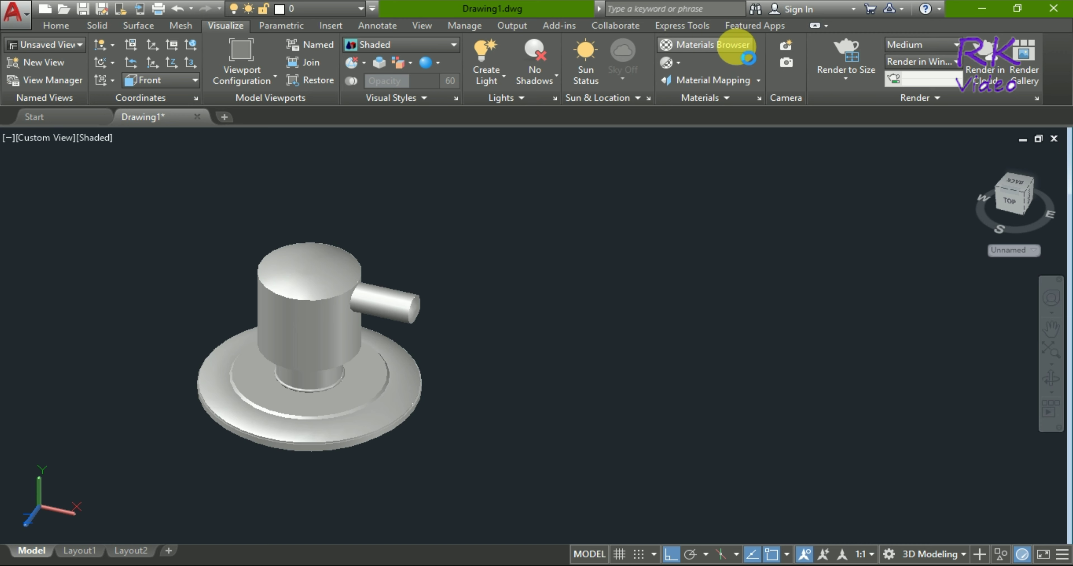
- Search the Materials Browser for 'metal' and browse the Metal category's Chrome swatches
{"action": "left_click", "coordinate": [737, 46]}
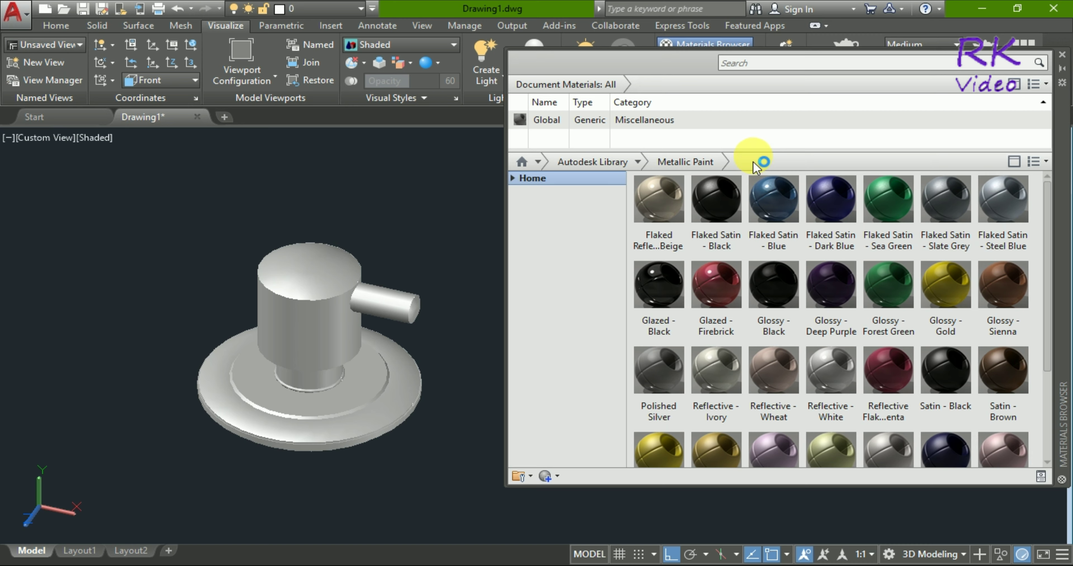
{"action": "left_click", "coordinate": [788, 384]}
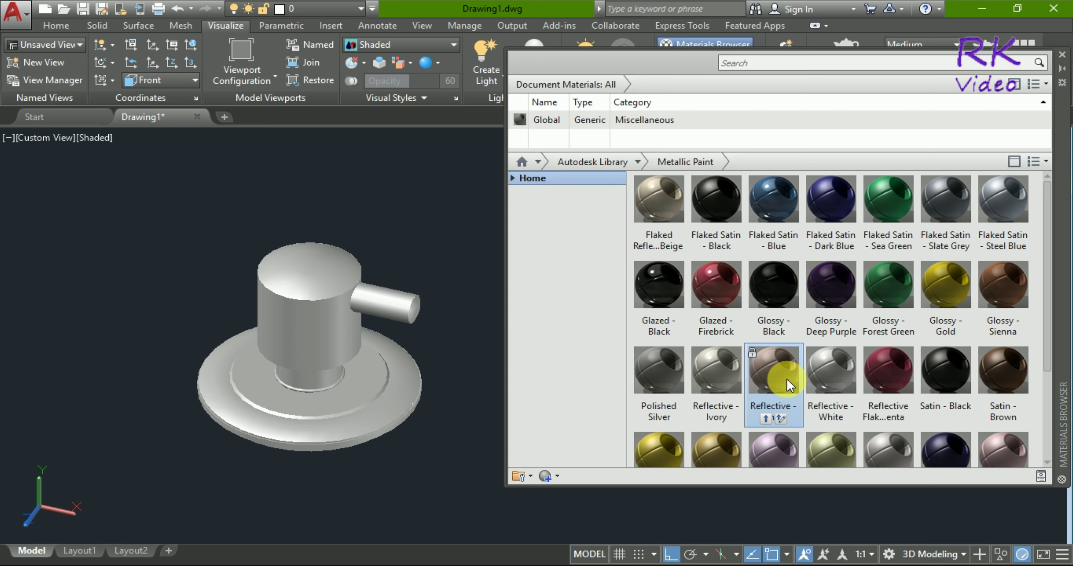
{"action": "left_click", "coordinate": [775, 72]}
{"action": "type", "text": "metal"}
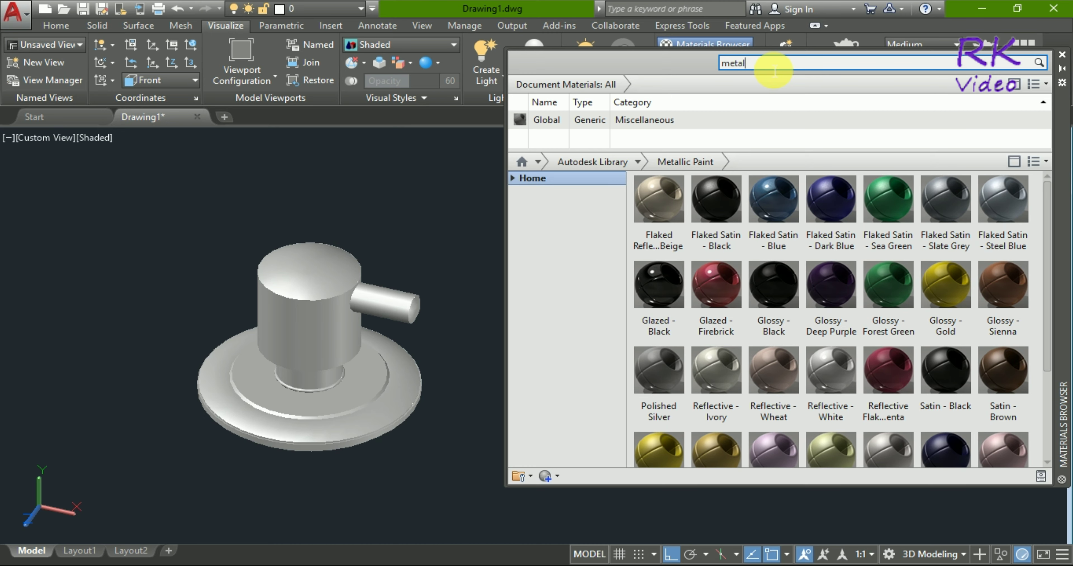
{"action": "key", "text": "Return"}
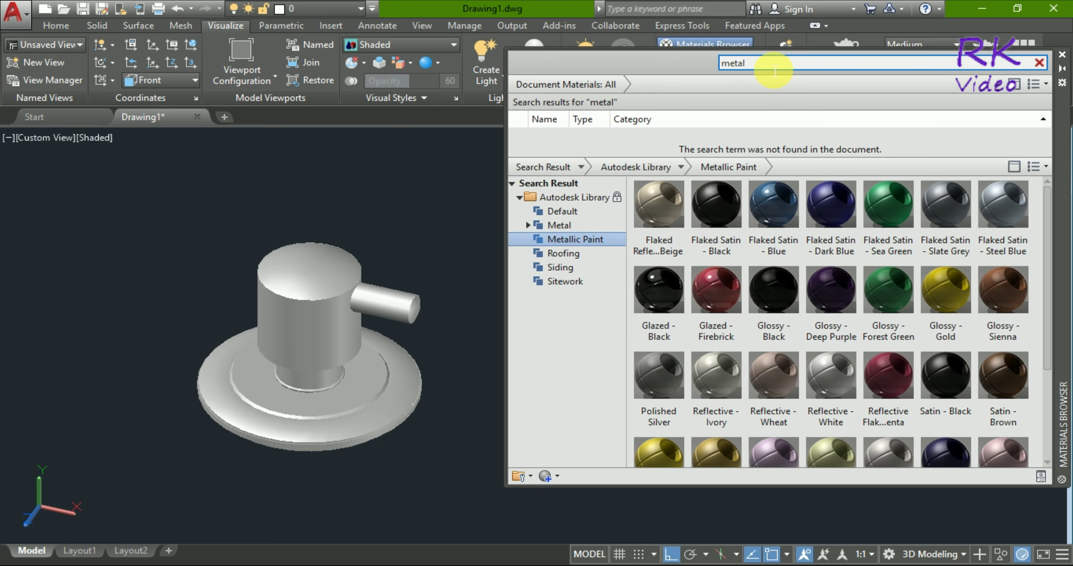
{"action": "left_click", "coordinate": [559, 225]}
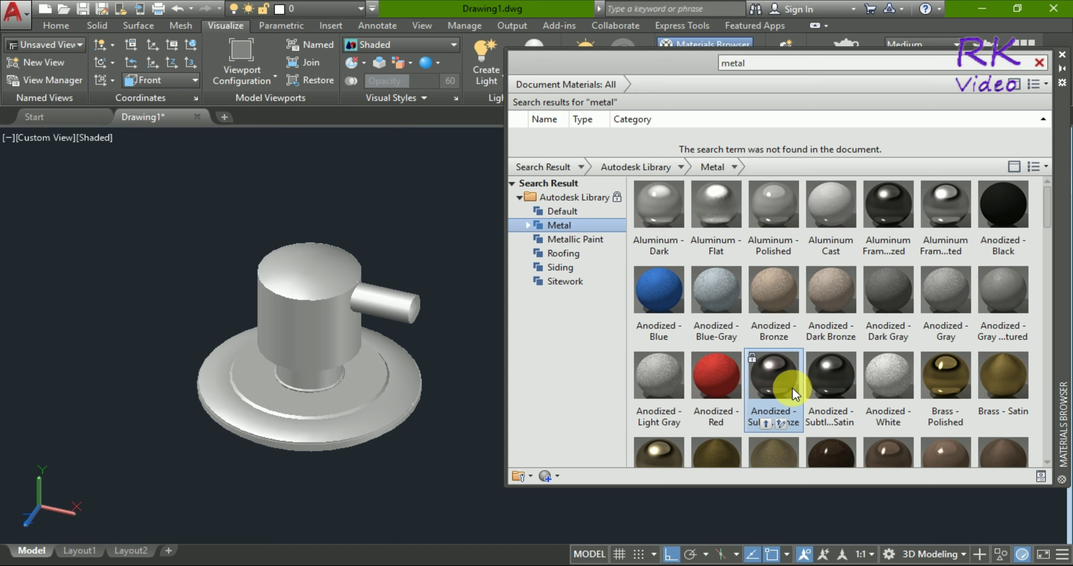
{"action": "scroll", "coordinate": [792, 387], "scroll_direction": "down", "scroll_amount": 3}
{"action": "scroll", "coordinate": [811, 387], "scroll_direction": "down", "scroll_amount": 3}
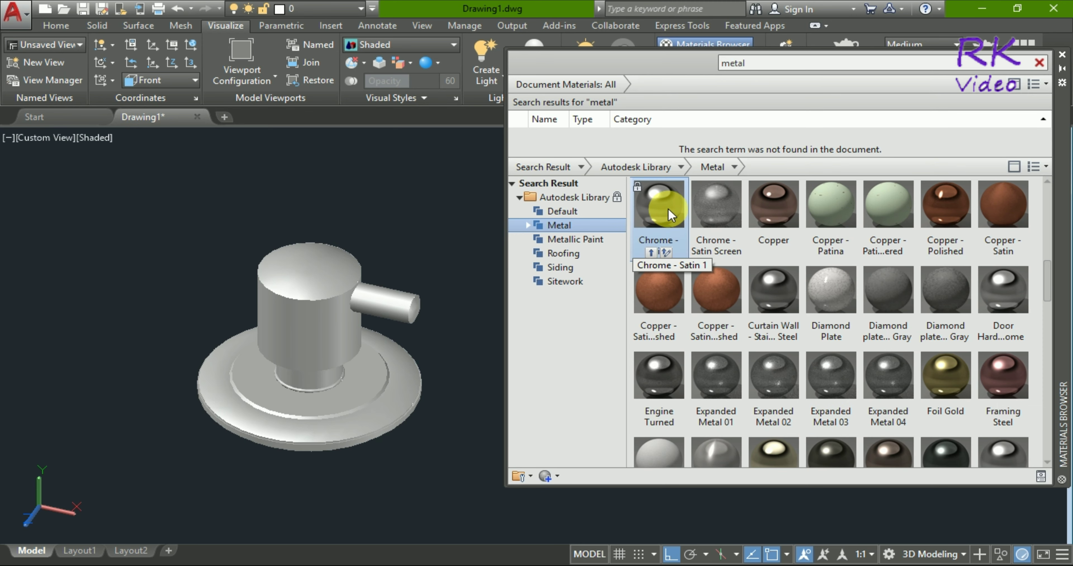
- Drag the Chrome - Satin 1 material onto the knob body and zoom in
{"action": "left_click_drag", "start_coordinate": [666, 206], "coordinate": [273, 283]}
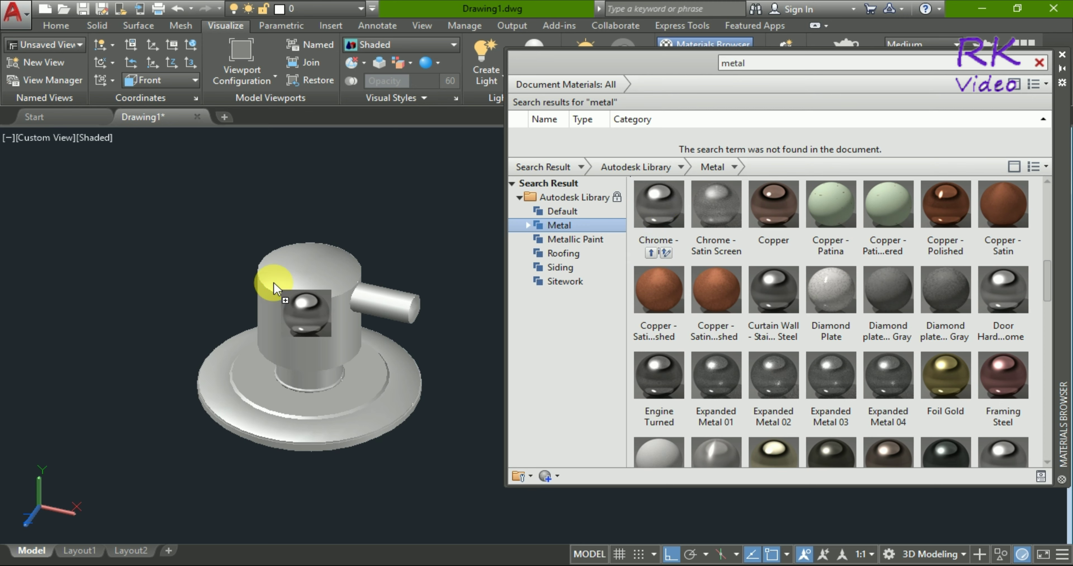
{"action": "left_click_drag", "start_coordinate": [273, 283], "coordinate": [266, 269]}
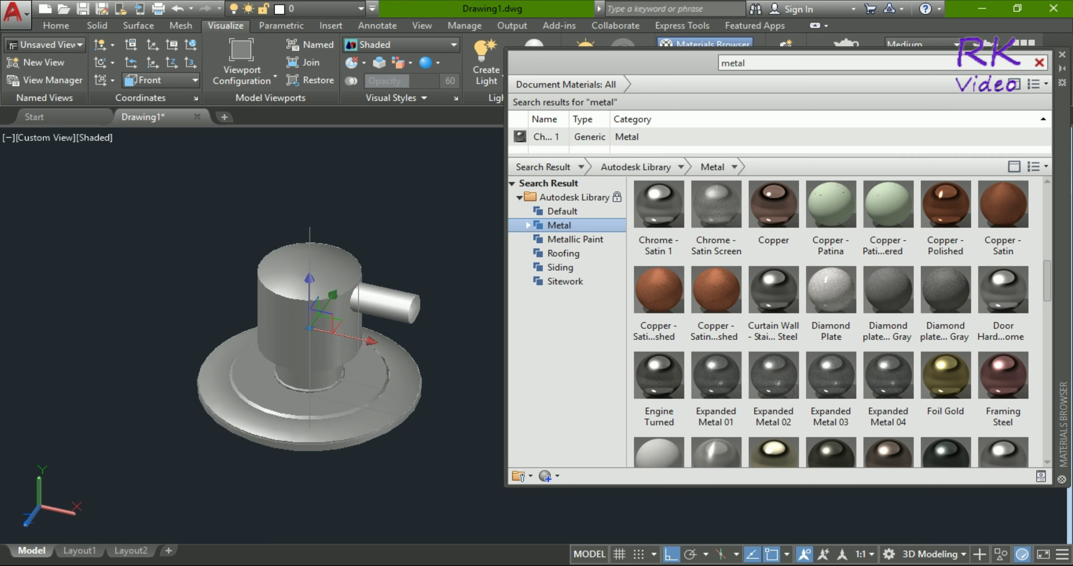
{"action": "mouse_move", "coordinate": [658, 205]}
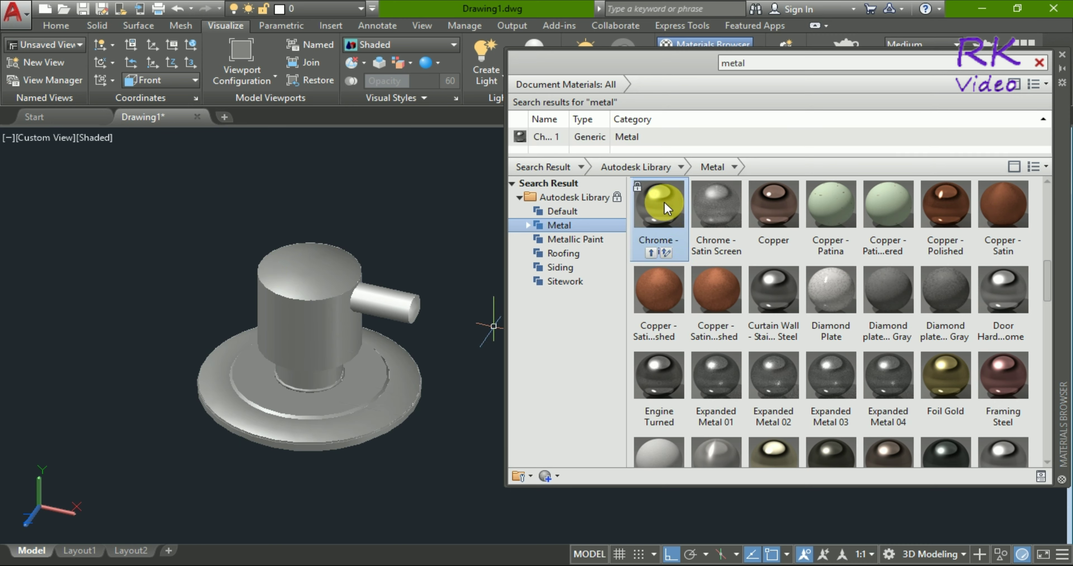
{"action": "left_click_drag", "start_coordinate": [663, 202], "coordinate": [381, 295]}
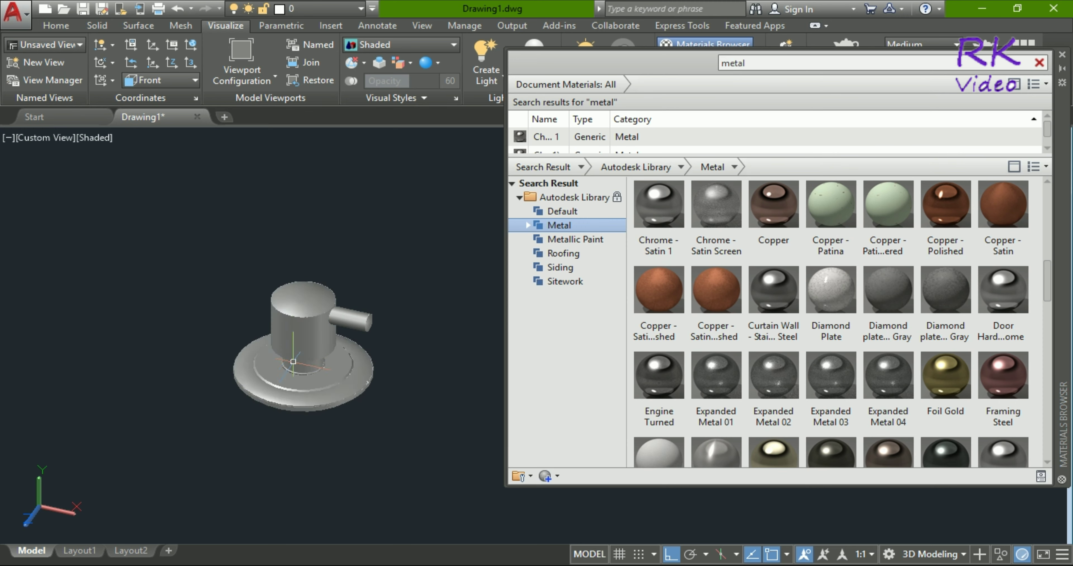
{"action": "scroll", "coordinate": [245, 360], "scroll_direction": "up", "scroll_amount": 2}
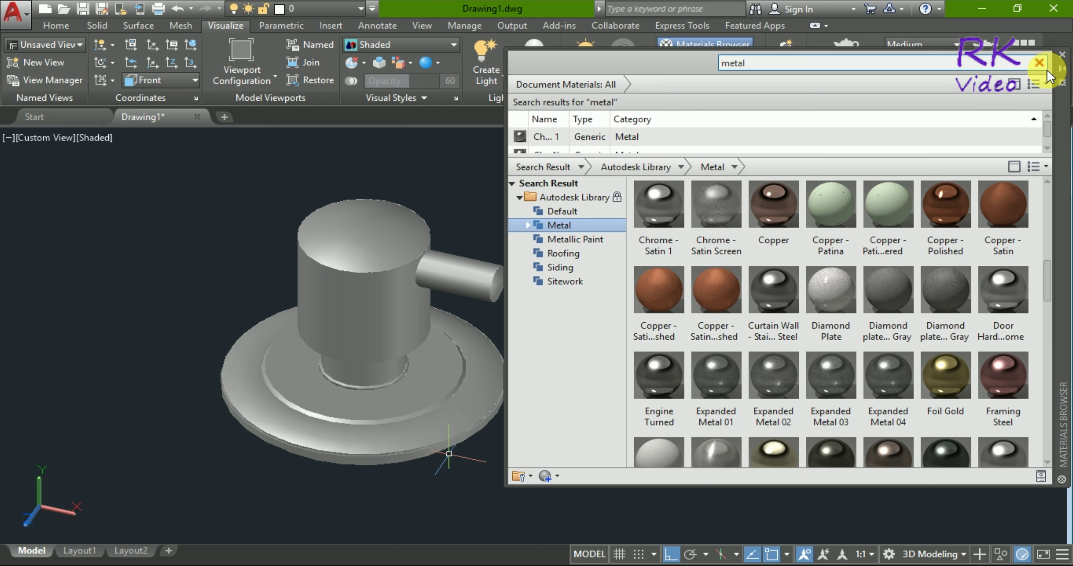
- Clear the material search and close the Materials Browser
{"action": "left_click", "coordinate": [1039, 63]}
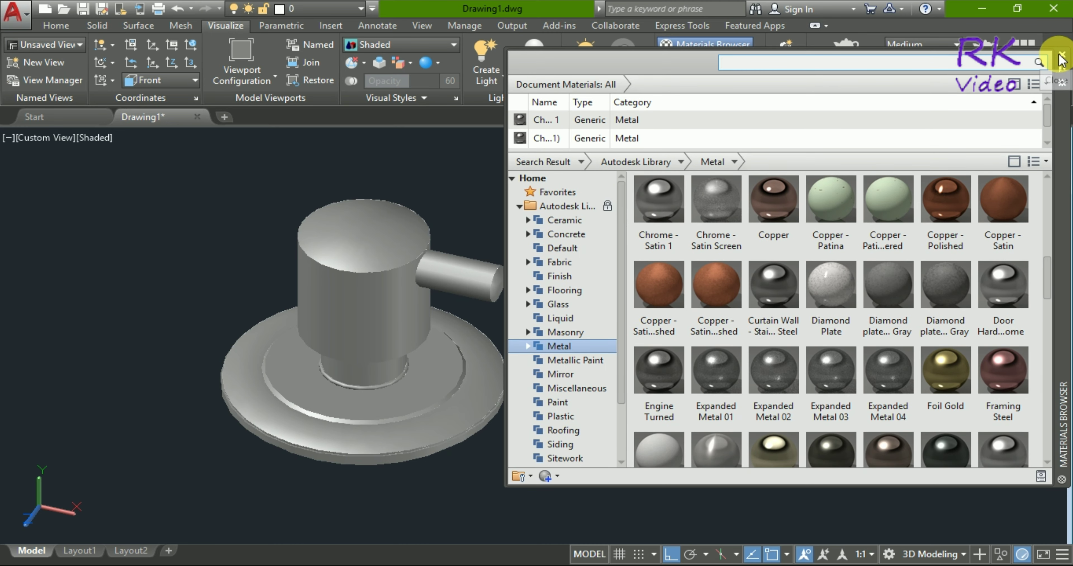
{"action": "left_click", "coordinate": [1061, 54]}
{"action": "scroll", "coordinate": [327, 389], "scroll_direction": "down", "scroll_amount": 2}
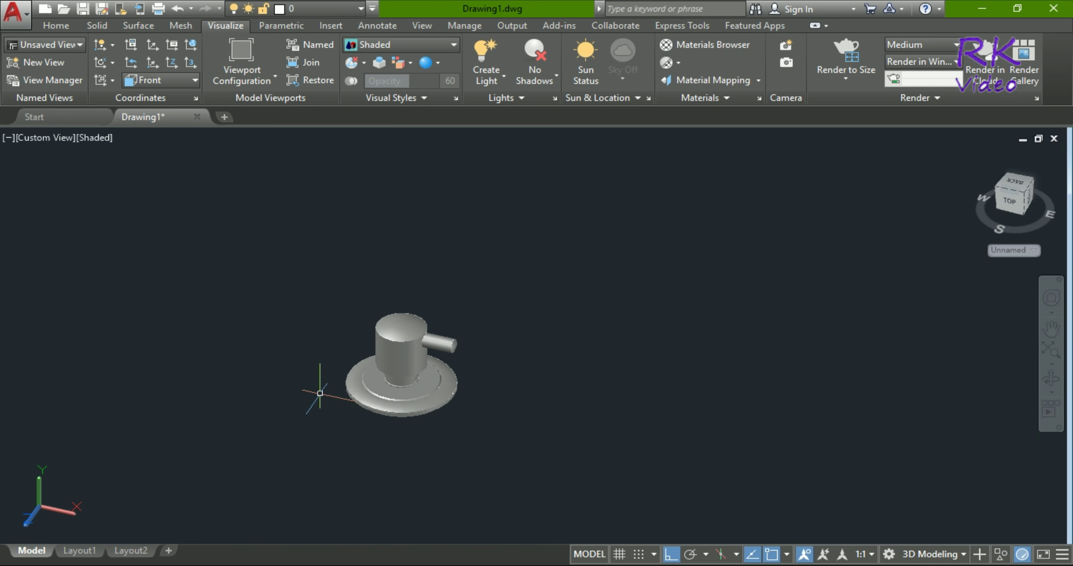
{"action": "scroll", "coordinate": [341, 379], "scroll_direction": "up", "scroll_amount": 1}
{"action": "scroll", "coordinate": [386, 380], "scroll_direction": "up", "scroll_amount": 3}
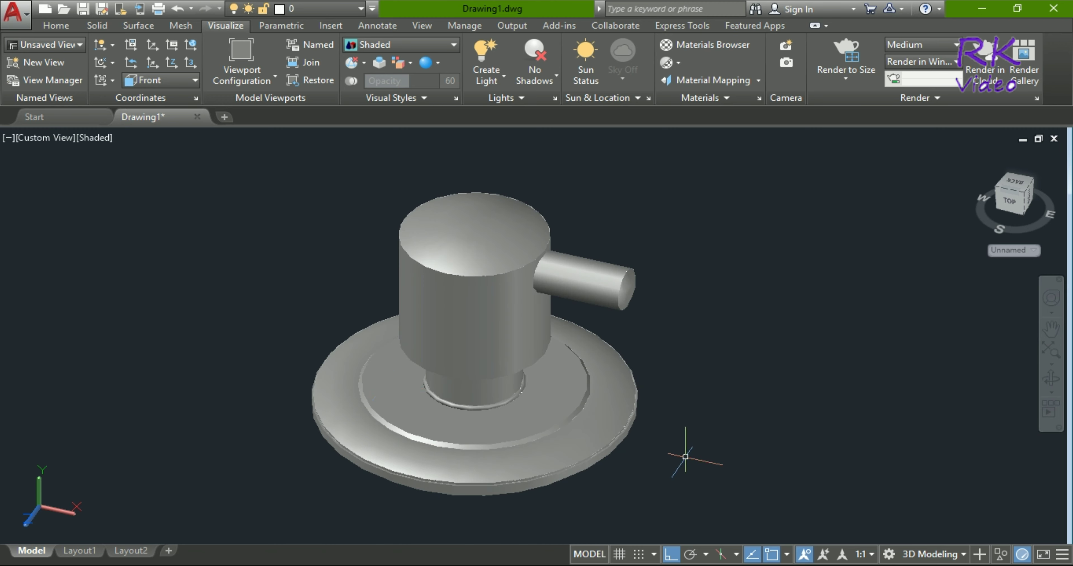
- Orbit to view the chrome knob's other side and zoom to frame it
{"action": "mouse_move", "coordinate": [678, 453]}
{"action": "middle_mouse_down", "text": "shift"}
{"action": "mouse_move", "coordinate": [375, 426]}
{"action": "mouse_move", "coordinate": [407, 447]}
{"action": "mouse_move", "coordinate": [659, 459]}
{"action": "mouse_move", "coordinate": [709, 378]}
{"action": "mouse_move", "coordinate": [775, 370]}
{"action": "mouse_move", "coordinate": [788, 388]}
{"action": "mouse_move", "coordinate": [639, 433]}
{"action": "mouse_move", "coordinate": [661, 440]}
{"action": "middle_mouse_up", "text": "shift"}
{"action": "scroll", "coordinate": [604, 448], "scroll_direction": "down", "scroll_amount": 2}
{"action": "scroll", "coordinate": [531, 437], "scroll_direction": "up", "scroll_amount": 2}
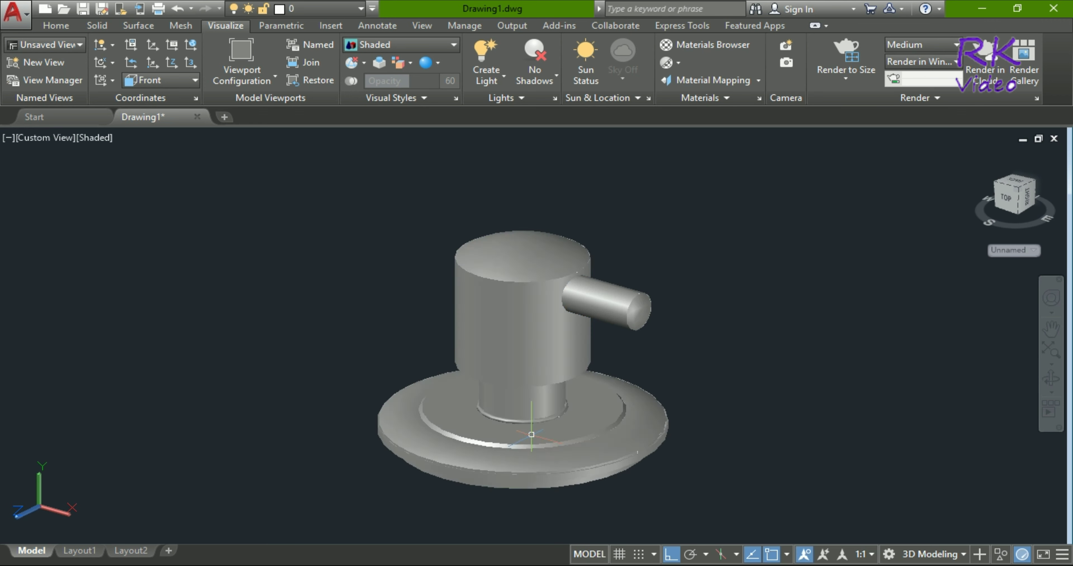
{"action": "scroll", "coordinate": [532, 434], "scroll_direction": "up", "scroll_amount": 3}
{"action": "scroll", "coordinate": [531, 434], "scroll_direction": "down", "scroll_amount": 3}
{"action": "scroll", "coordinate": [509, 438], "scroll_direction": "up", "scroll_amount": 2}
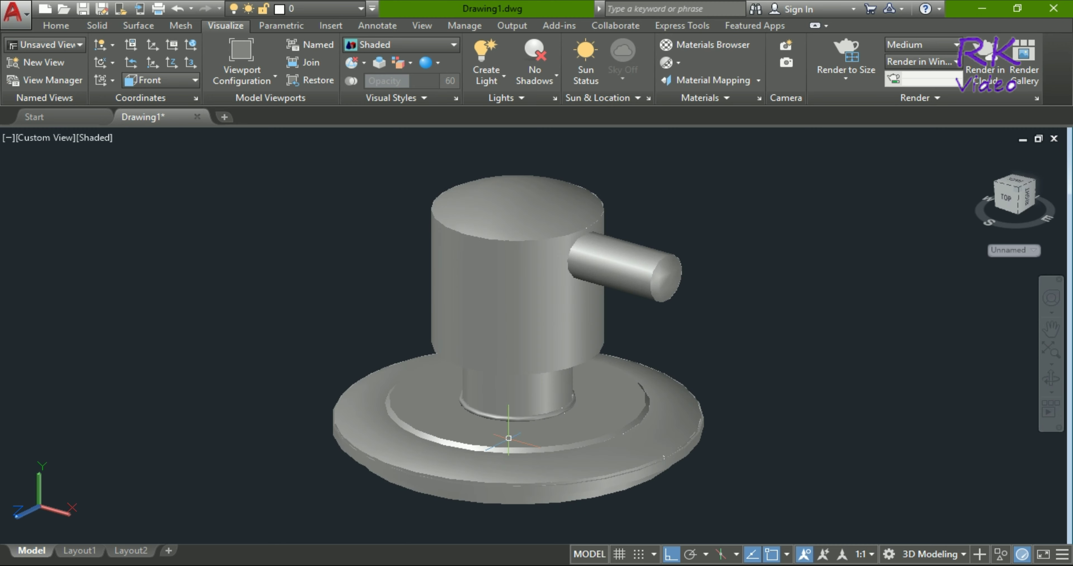